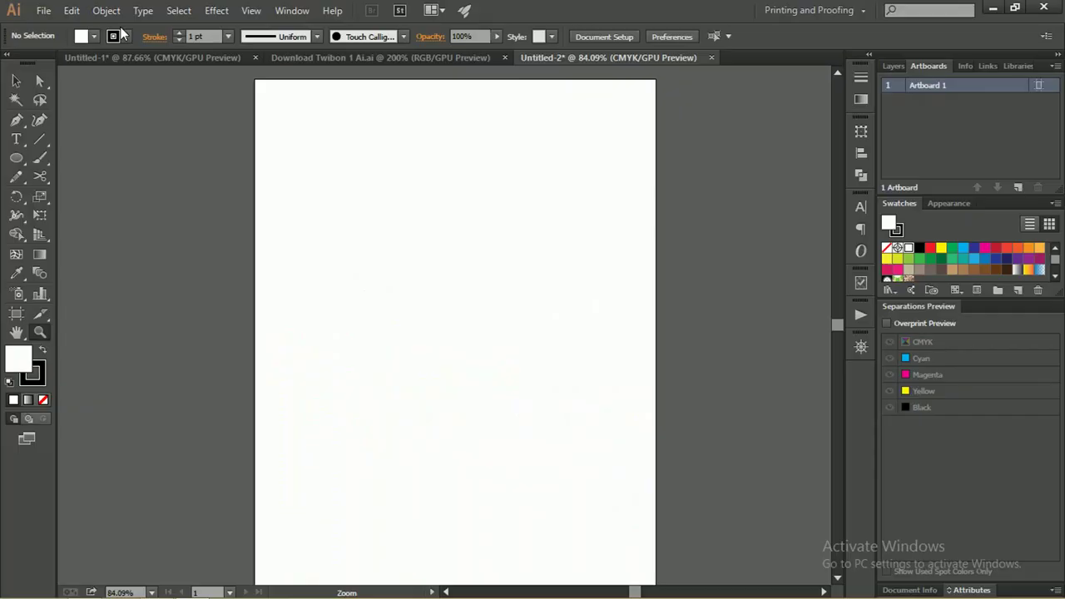
Step: Create a new document in centimetres with a 10 × 10 cm artboard
left_click(44, 10)
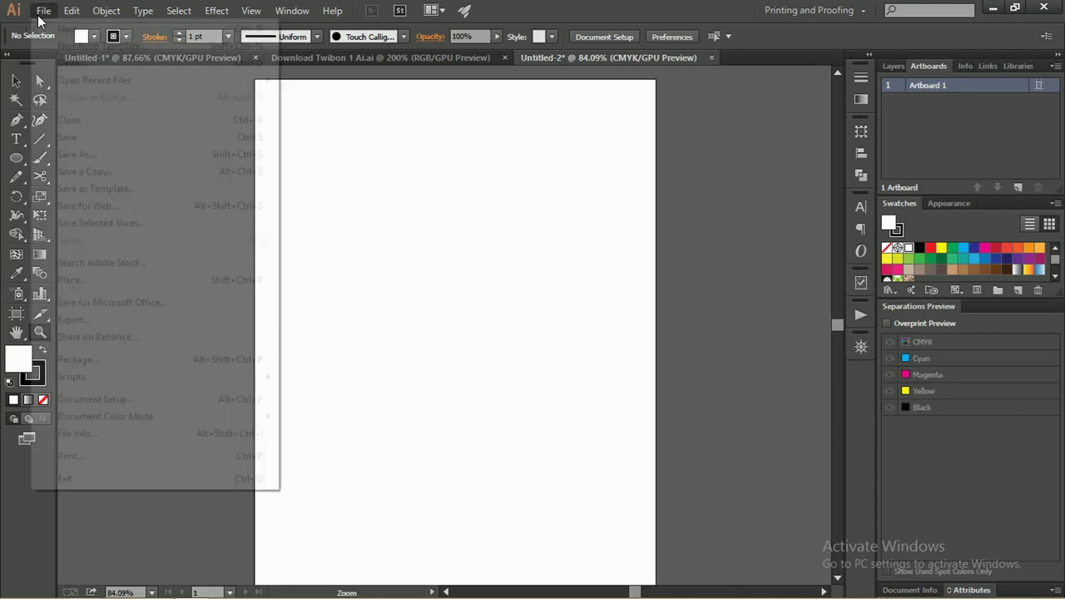
left_click(48, 33)
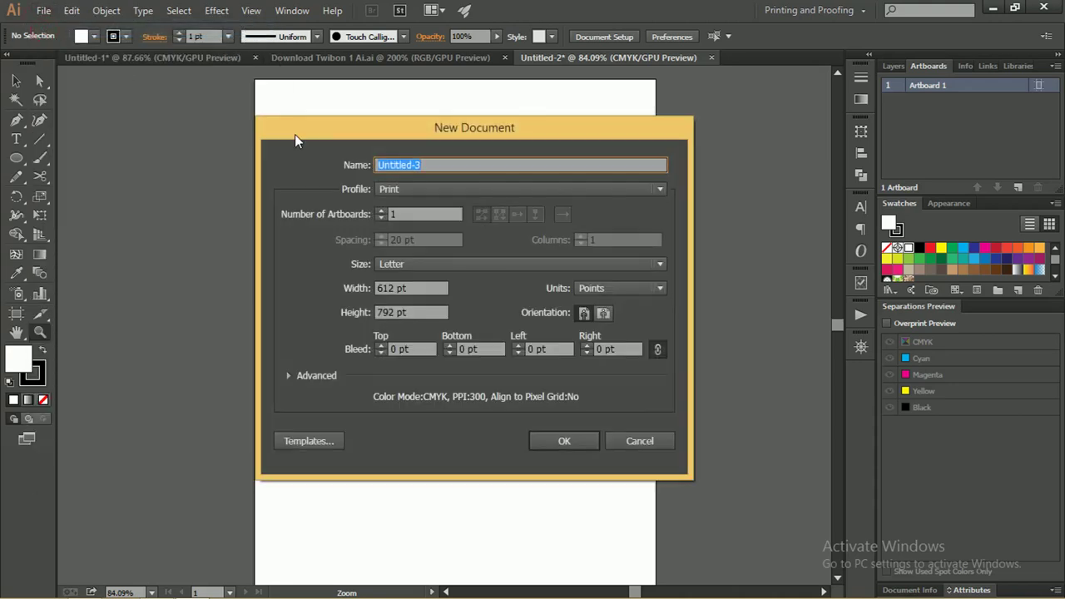
left_click_drag(339, 135, 265, 100)
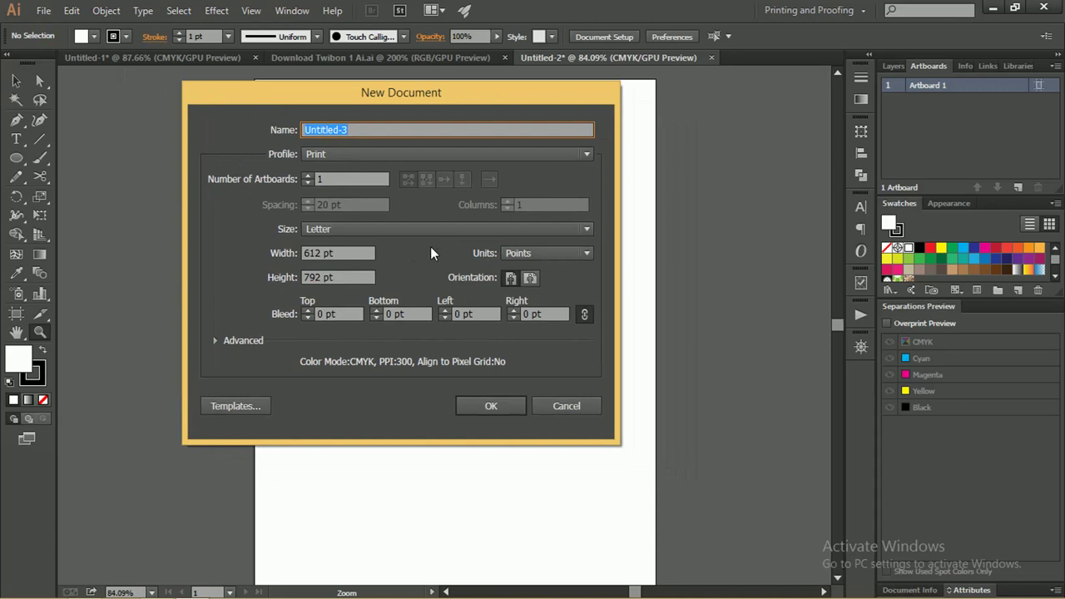
left_click(552, 257)
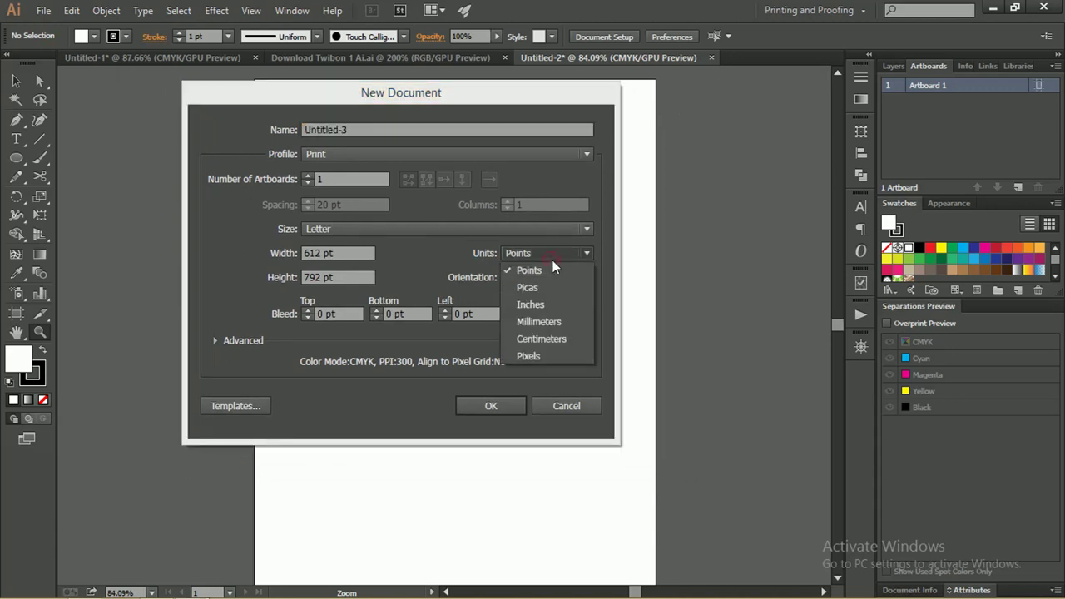
left_click(567, 334)
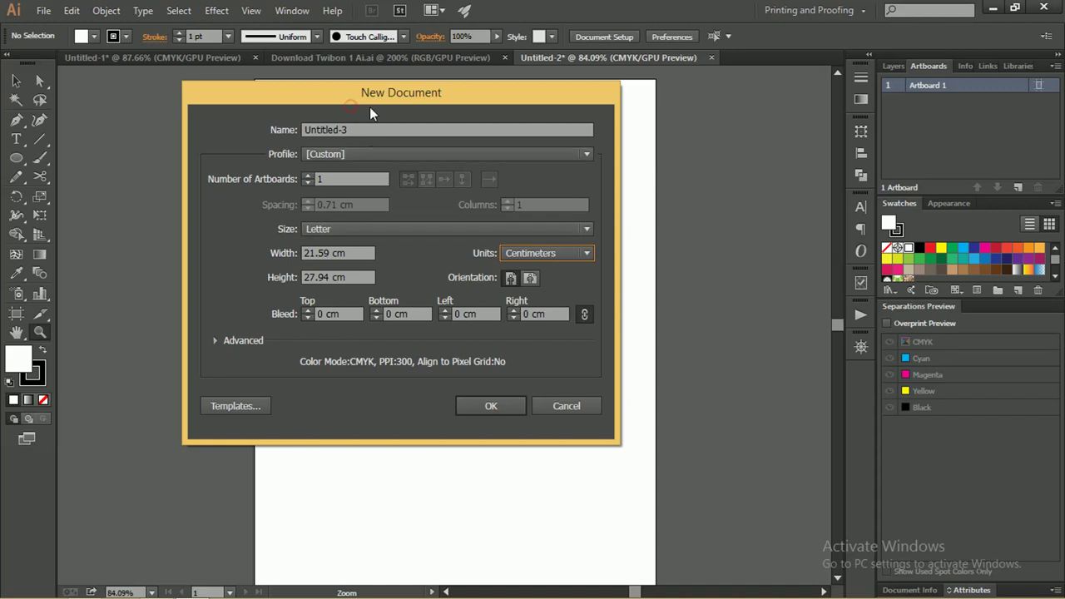
left_click(329, 252)
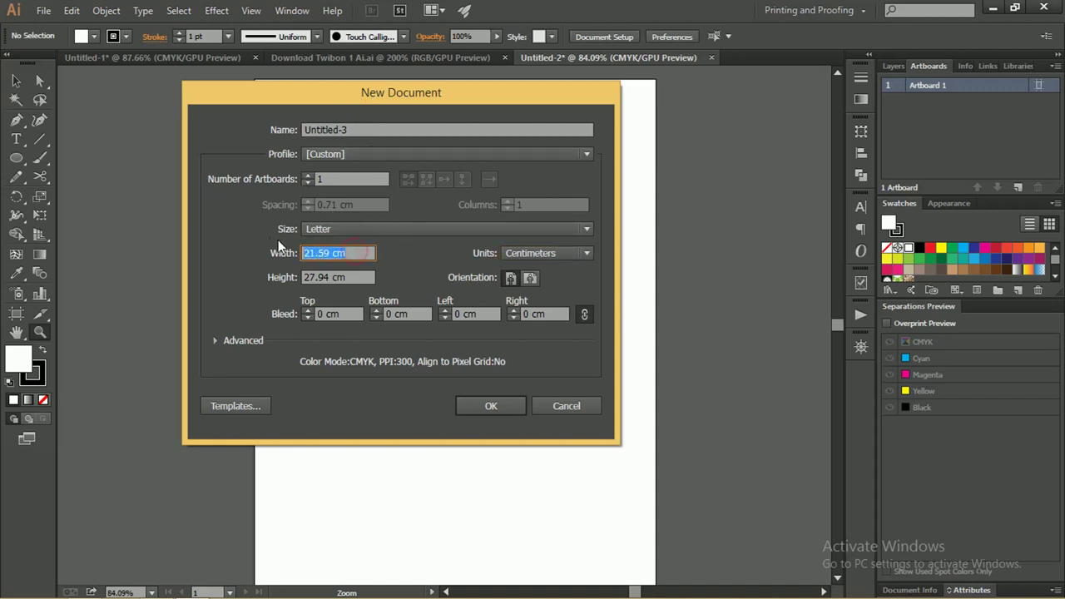
type("10")
key("Tab")
type("10")
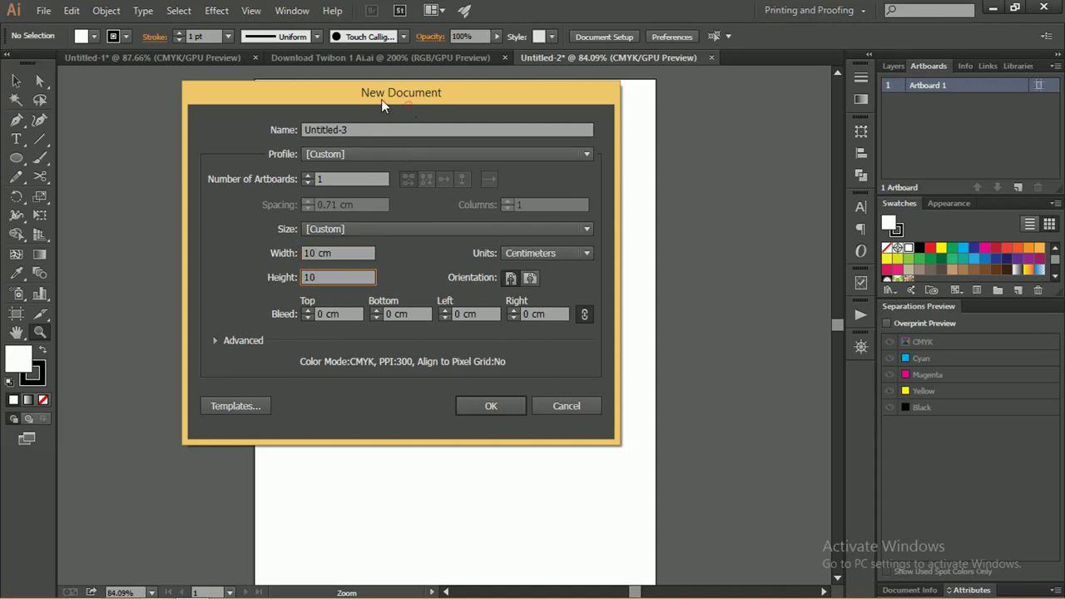
left_click_drag(352, 93, 312, 93)
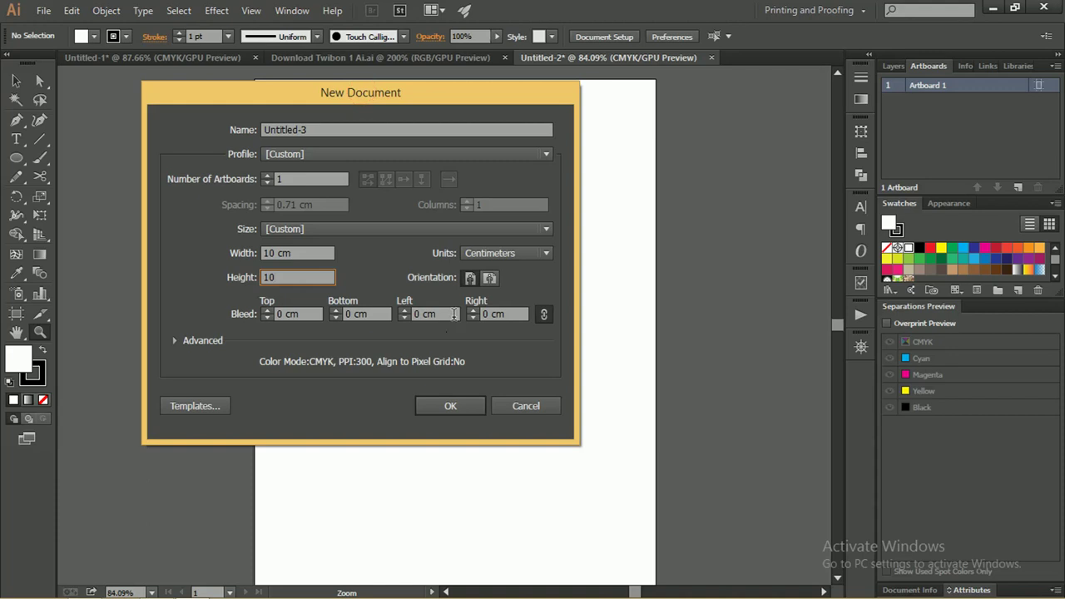
left_click(465, 405)
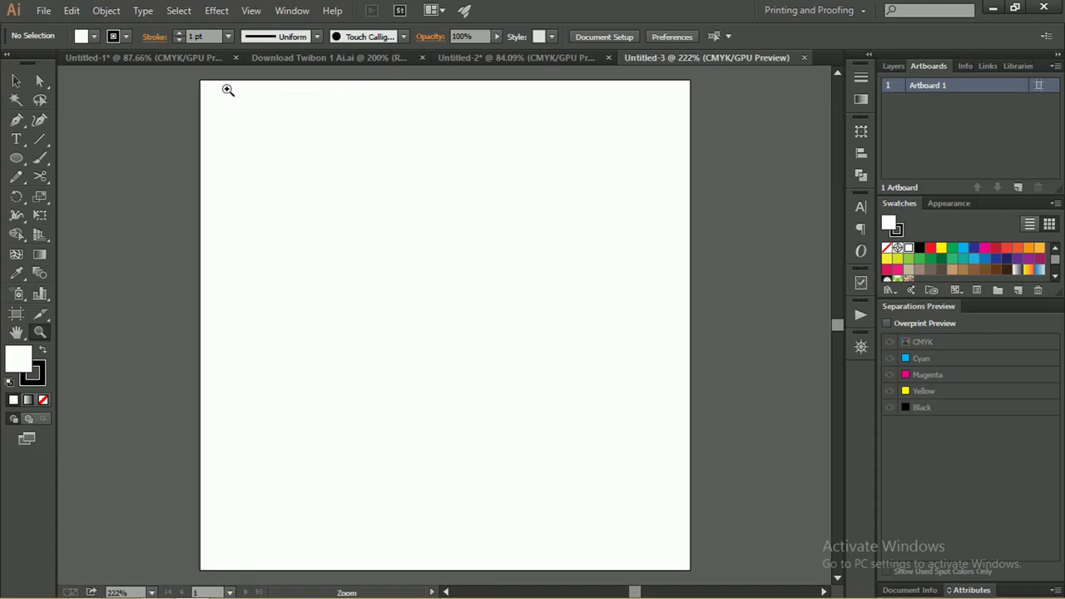
Step: Show rulers and zoom so the 10 × 10 cm artboard is framed in view
key("ctrl+r")
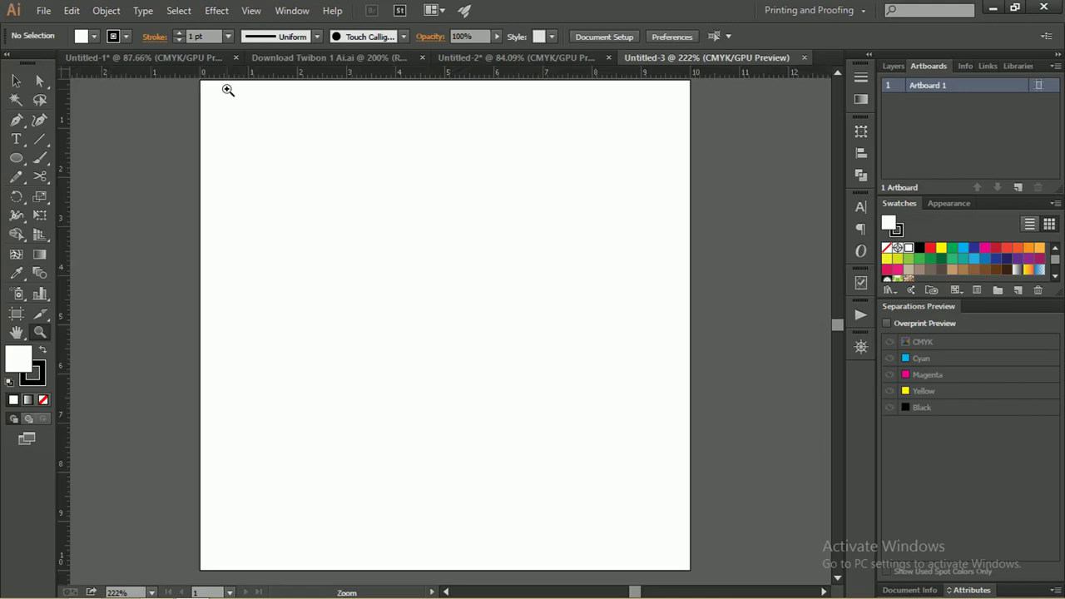
key("v")
key("ctrl+minus")
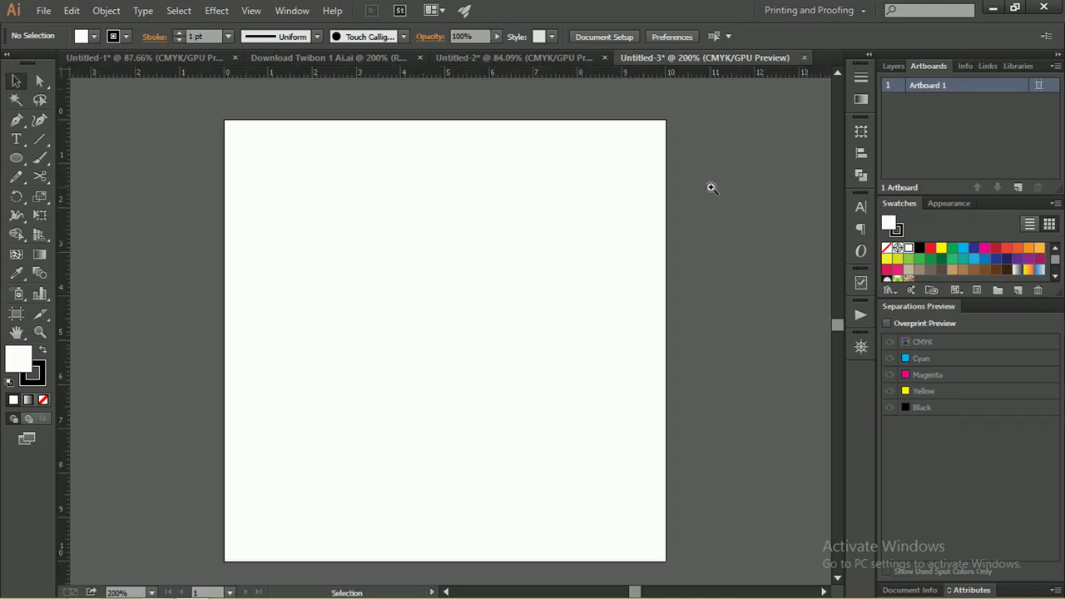
key("ctrl+minus")
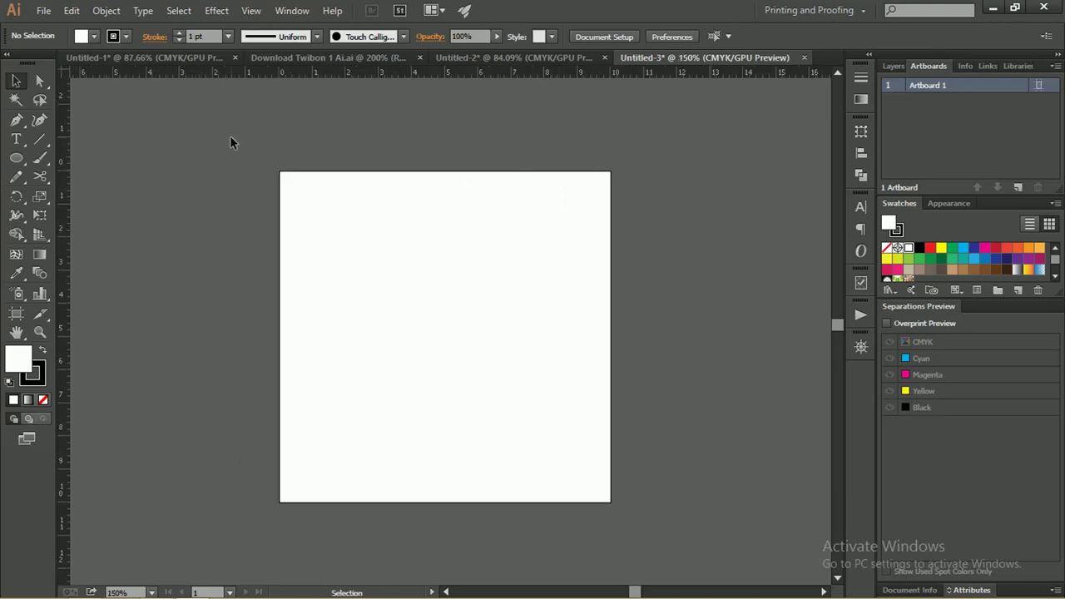
key("z")
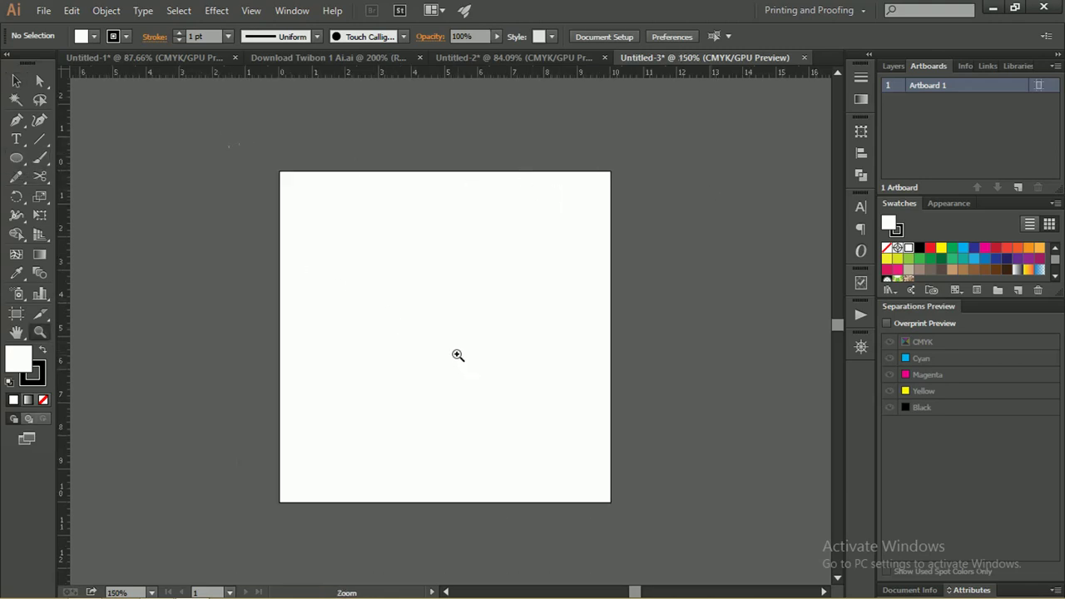
mouse_move(426, 322)
left_mouse_down()
mouse_move(526, 341)
mouse_move(496, 322)
left_mouse_up()
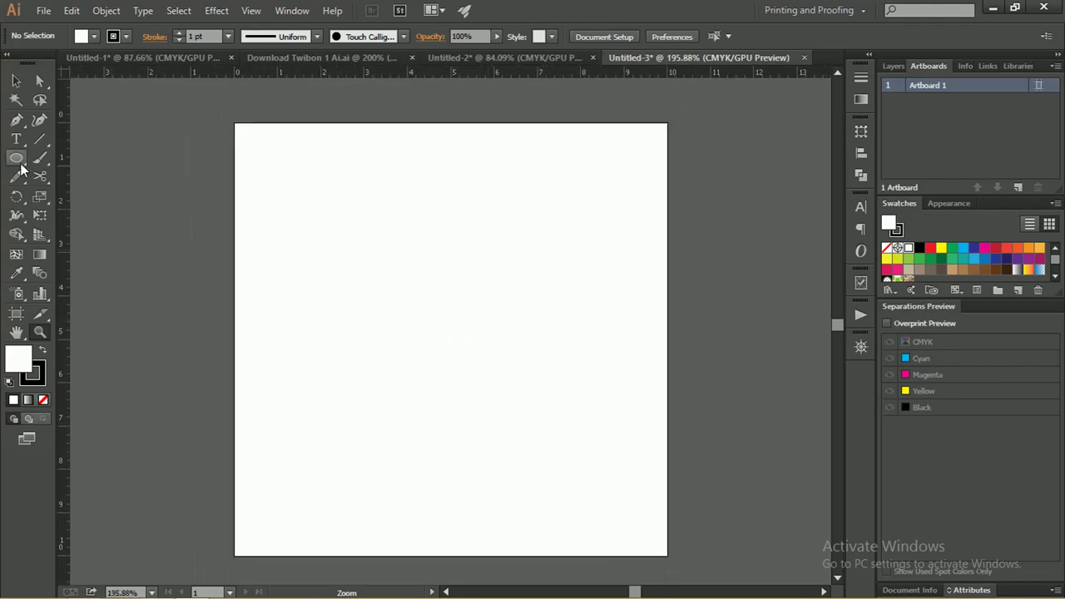
Step: Draw a circle with the Ellipse tool at the artboard's upper left
left_click_drag(29, 165, 75, 195)
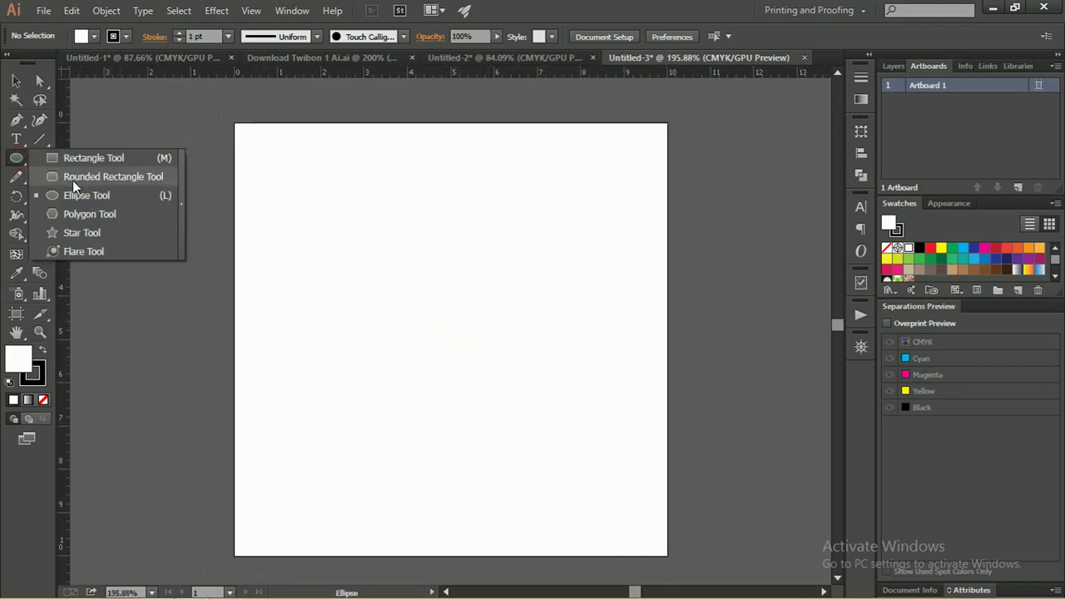
left_click_drag(183, 142, 453, 430)
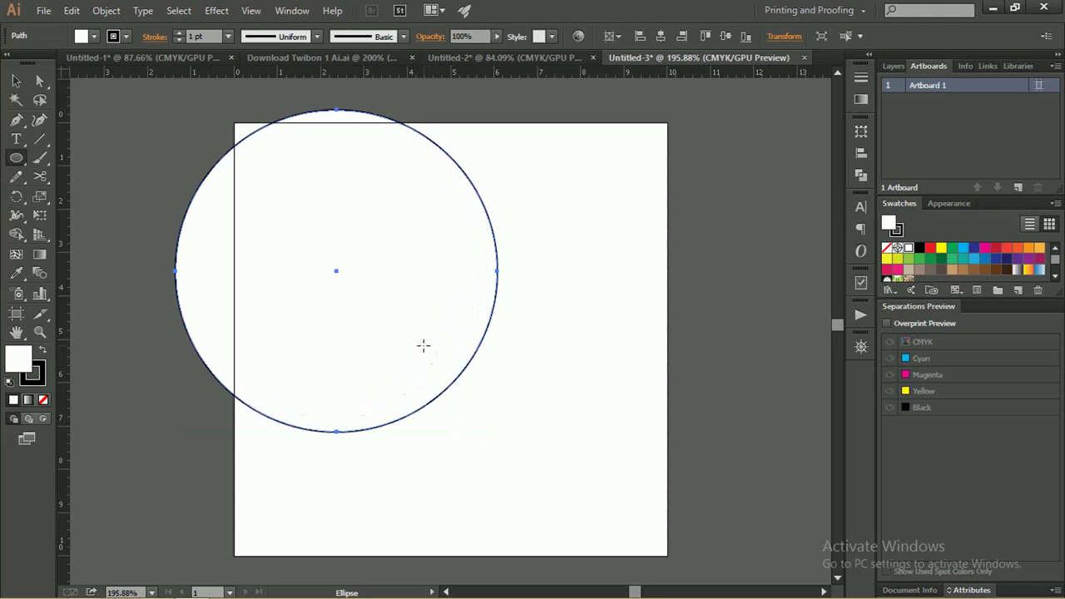
key("v")
Step: Alt-drag a copy of the circle, enlarge it from its corner, and set its fill to None
left_click_drag(473, 191, 447, 194)
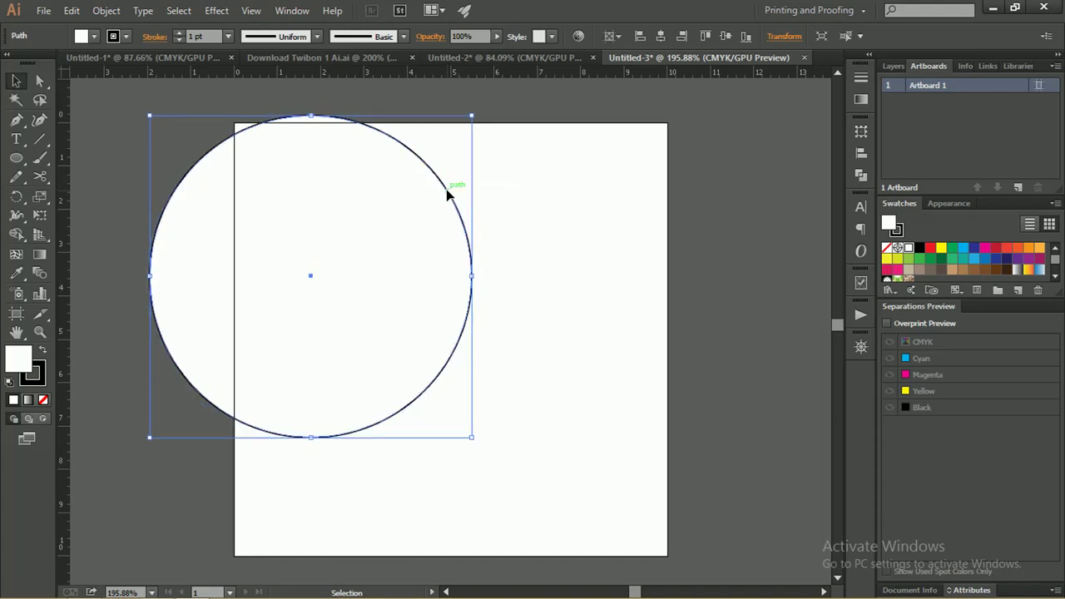
key("a")
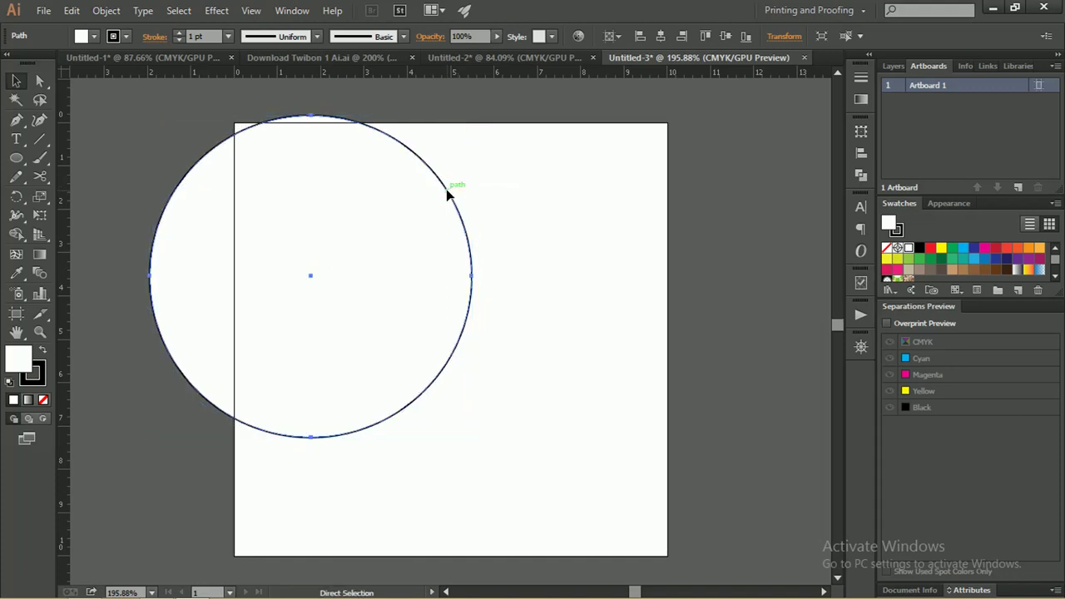
key("v")
key("a")
key("v")
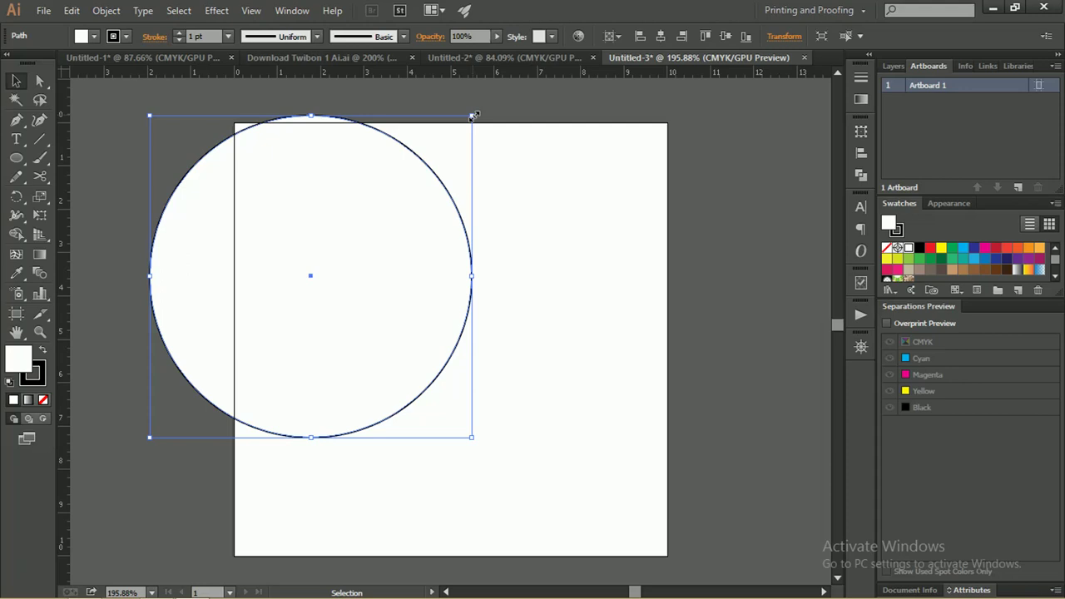
left_click_drag(472, 117, 481, 107)
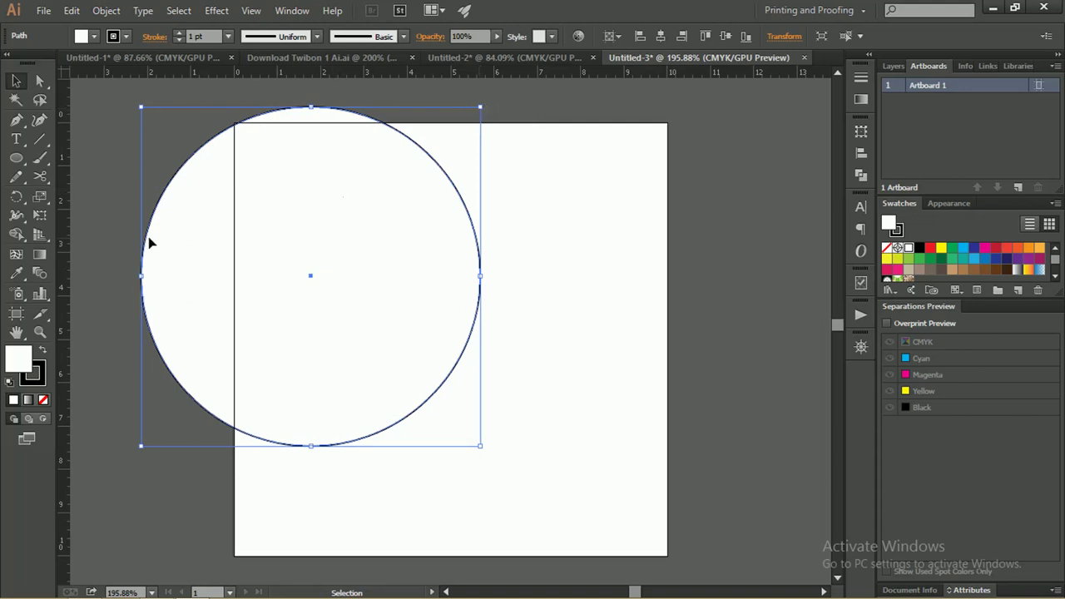
left_click(41, 400)
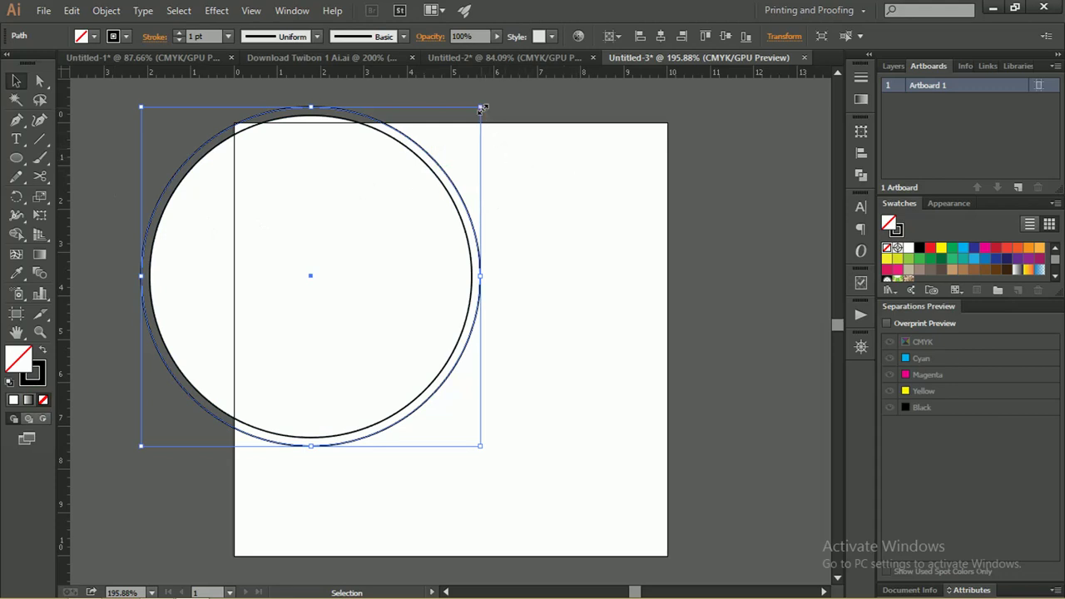
Step: Shrink the unfilled outer circle around its centre into a thin ring outside the inner circle
left_click_drag(480, 107, 479, 111)
key("ctrl+z")
mouse_move(480, 107)
left_mouse_down()
mouse_move(424, 96)
mouse_move(493, 100)
left_mouse_up()
key("z")
mouse_move(452, 146)
left_mouse_down()
mouse_move(487, 171)
mouse_move(428, 154)
left_mouse_up()
key("v")
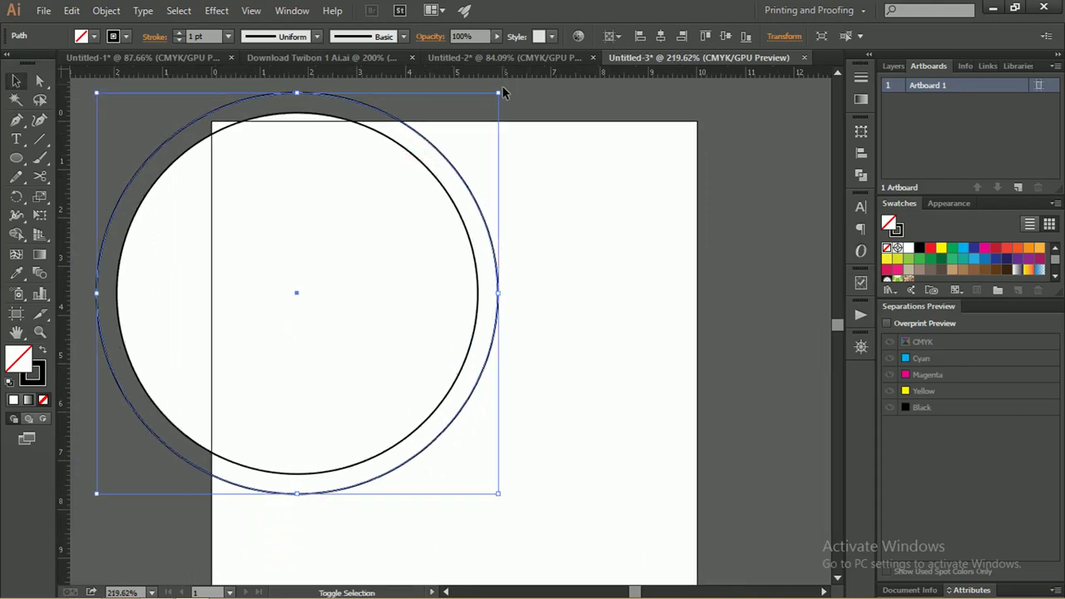
left_click_drag(499, 93, 486, 107)
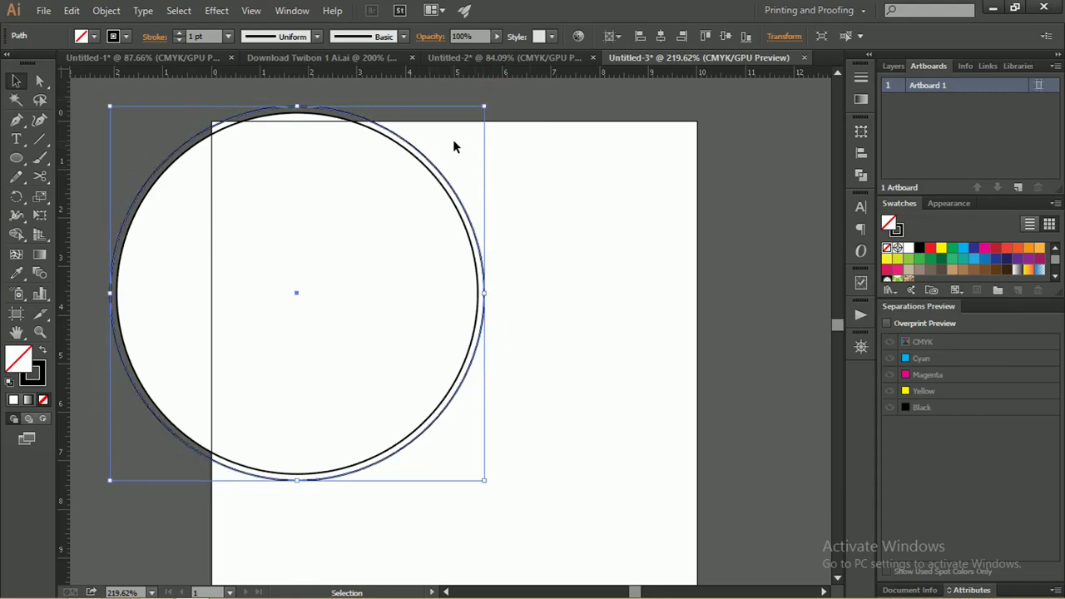
Step: Enlarge both circles together from the lower-left corner and centre them over the artboard's left edge
left_click(680, 214)
scroll(680, 214, "down", 3)
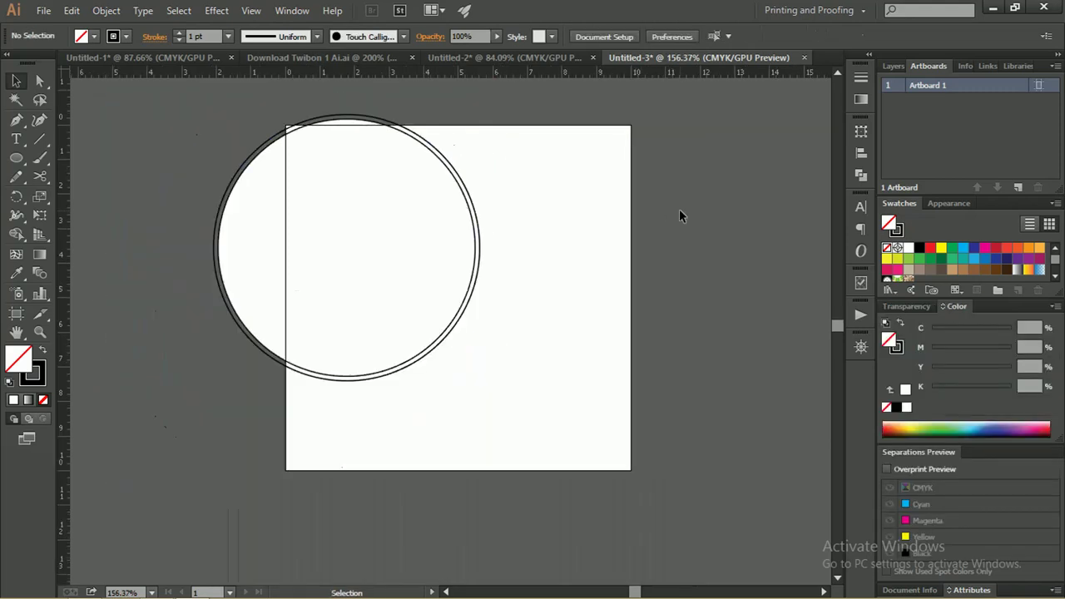
left_click_drag(646, 206, 649, 218)
key("v")
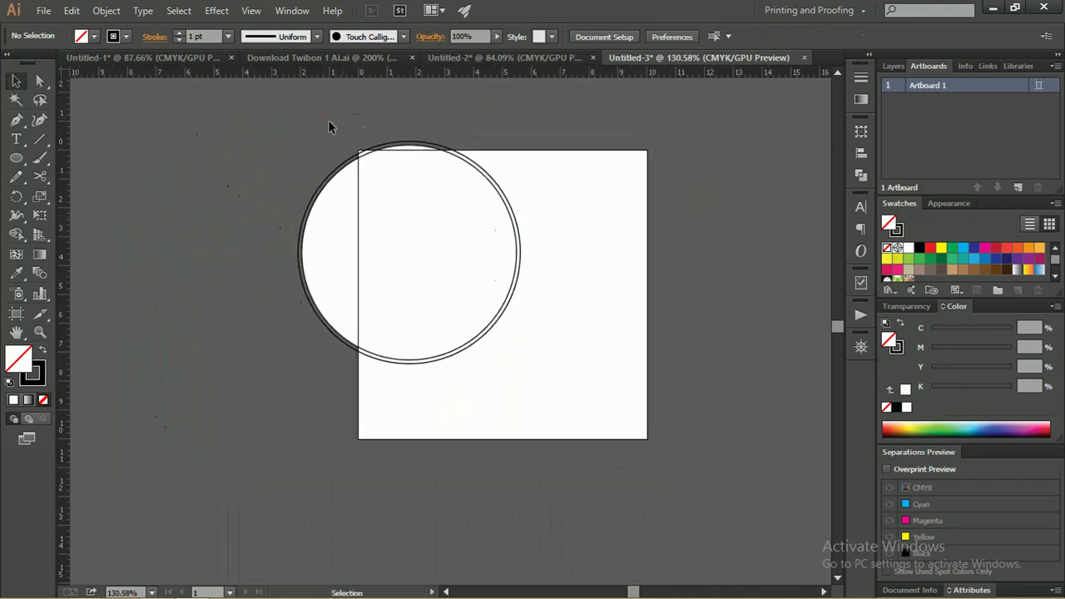
left_click_drag(328, 120, 516, 336)
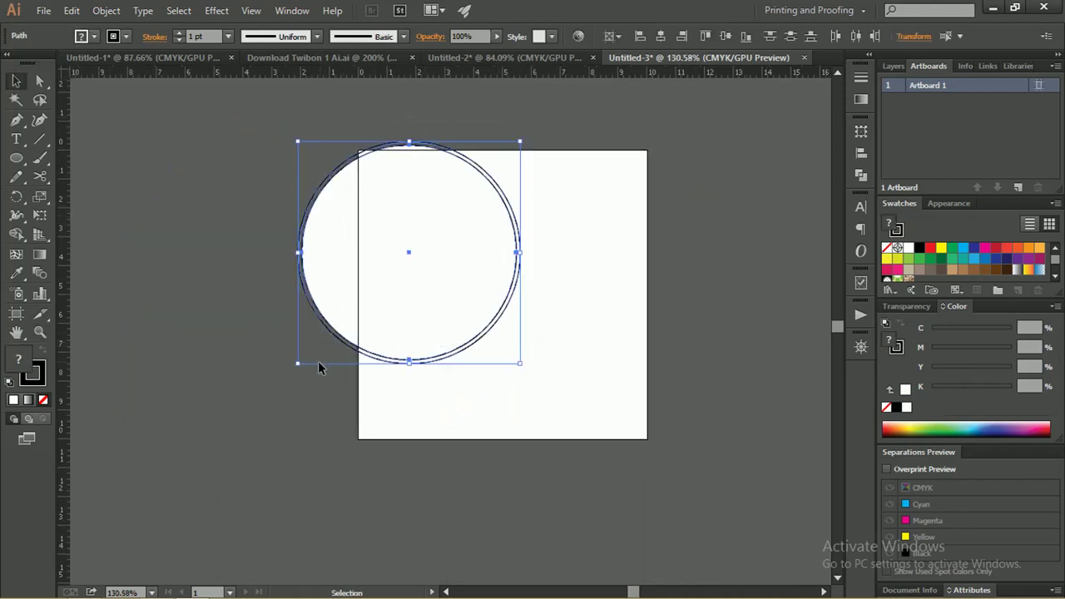
left_click_drag(298, 364, 267, 395)
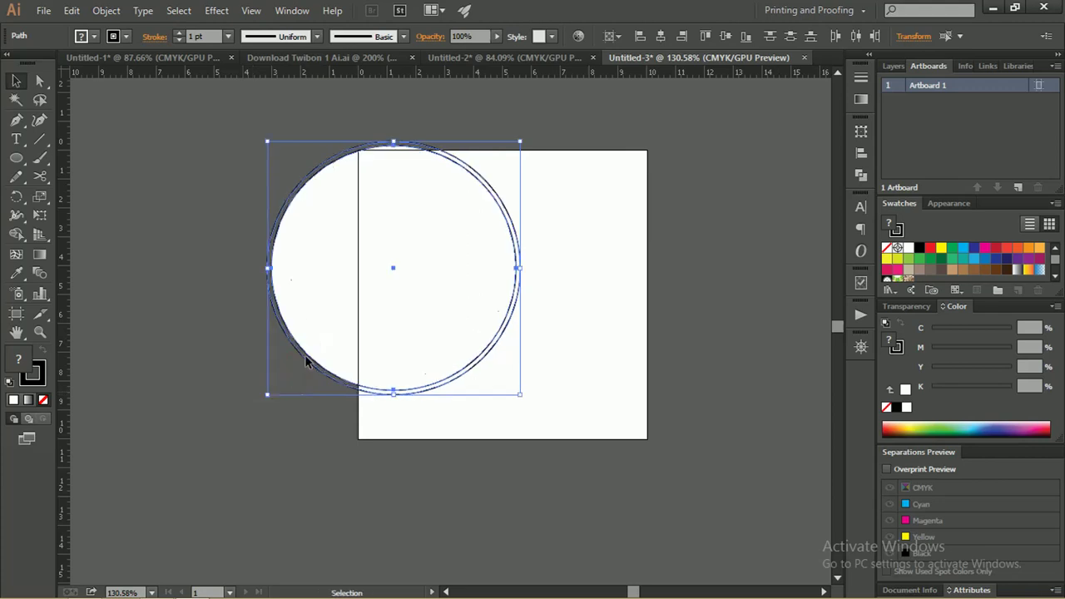
mouse_move(369, 333)
left_mouse_down()
mouse_move(346, 313)
mouse_move(387, 309)
left_mouse_up()
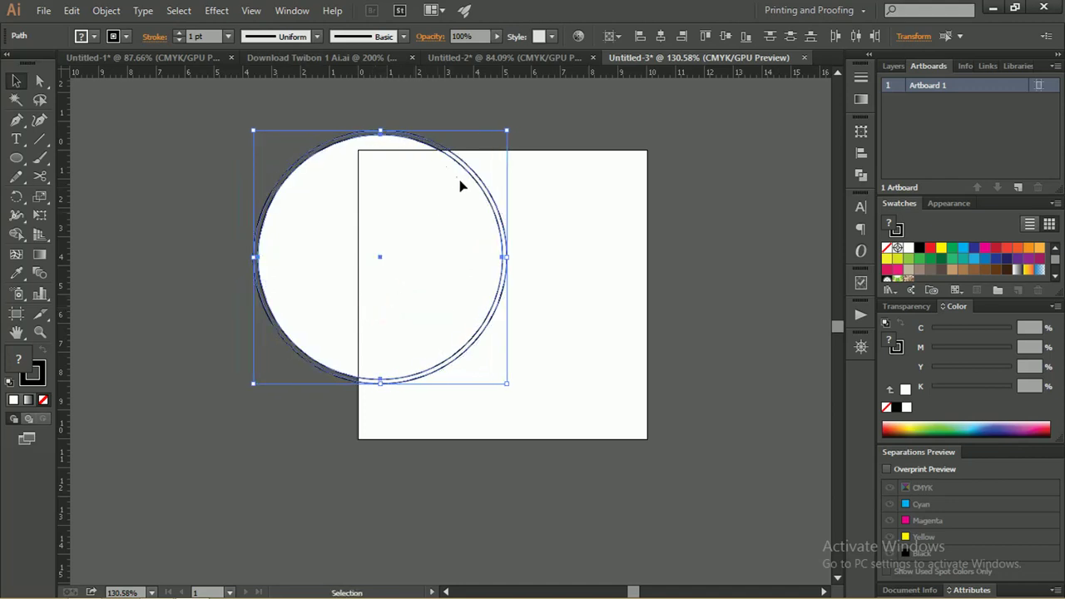
left_click(505, 112)
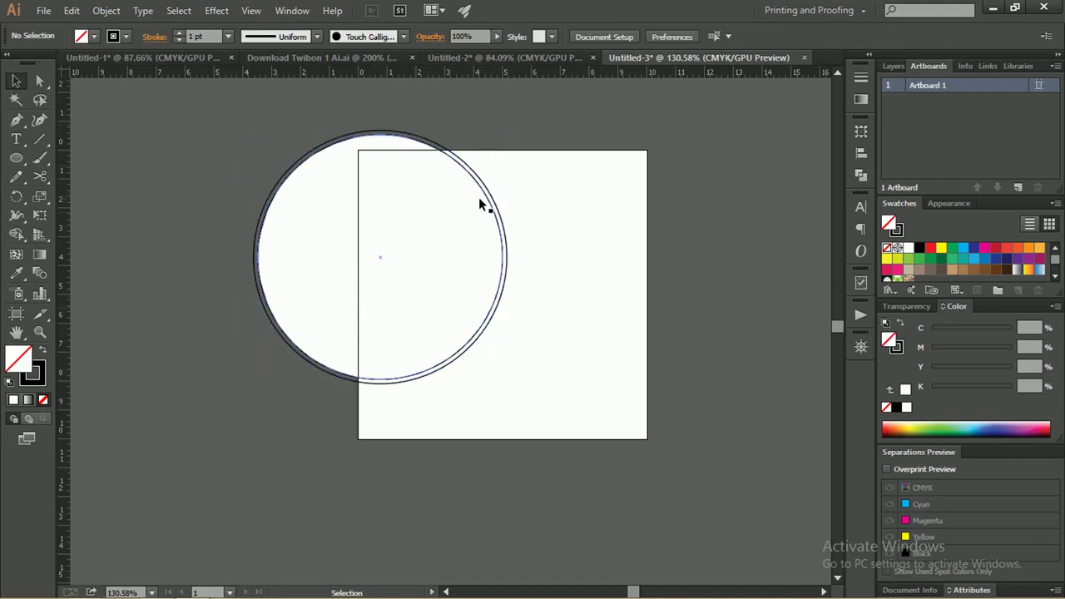
left_click(483, 178)
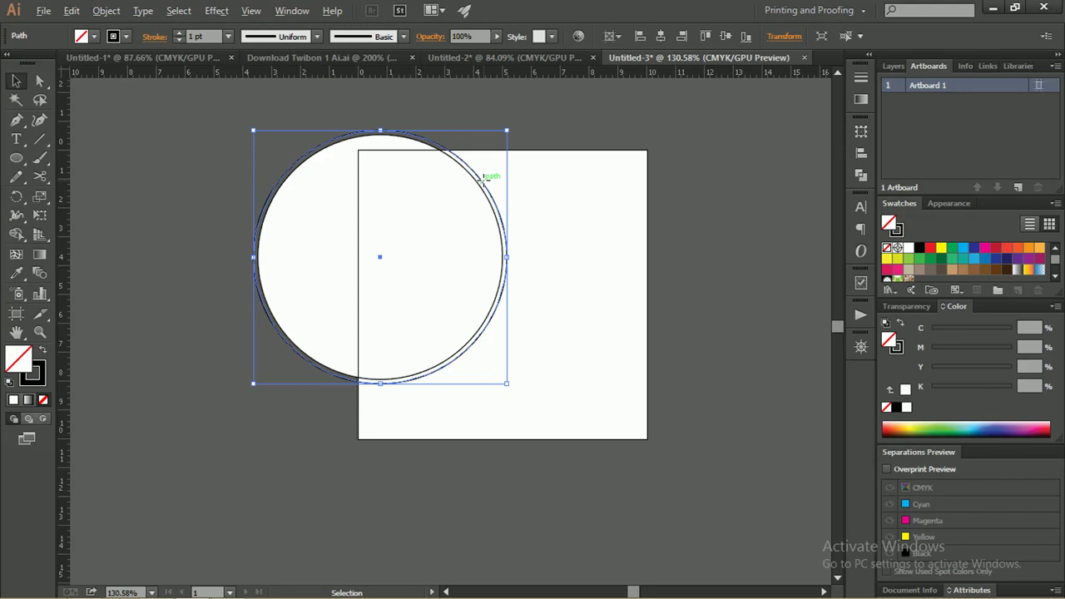
Step: Copy the circle to the artboard's lower right, shrink it slightly and nudge it upward
mouse_move(483, 178)
left_mouse_down()
mouse_move(719, 263)
mouse_move(727, 241)
mouse_move(697, 293)
mouse_move(688, 276)
left_mouse_up()
left_click_drag(713, 473, 704, 464)
key("z")
left_click_drag(501, 175, 560, 190)
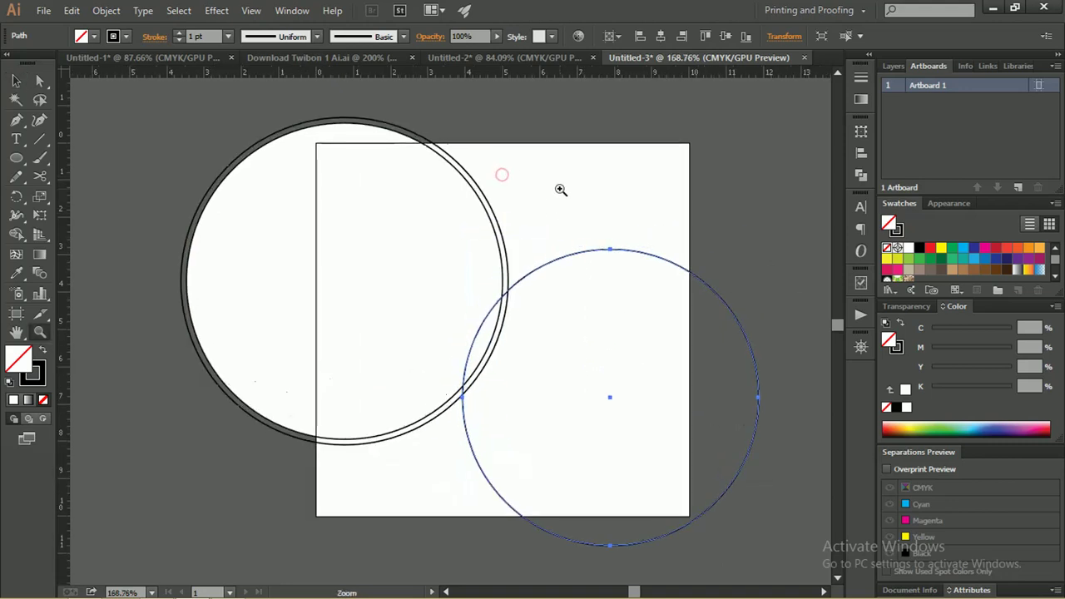
key("v")
left_click_drag(649, 261, 650, 237)
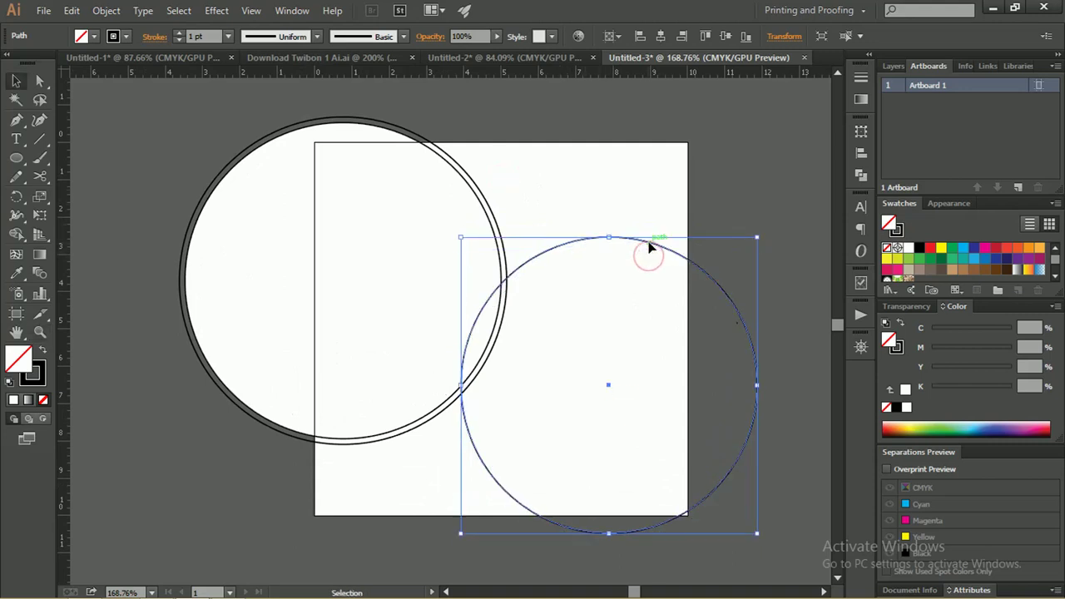
left_click(720, 154)
left_click(613, 163)
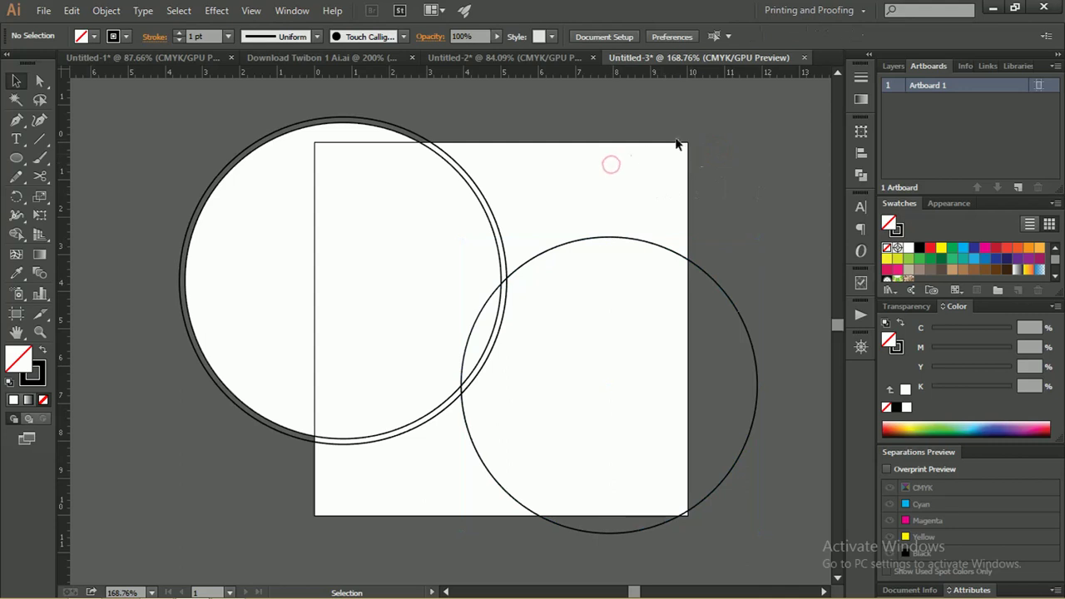
left_click(17, 158)
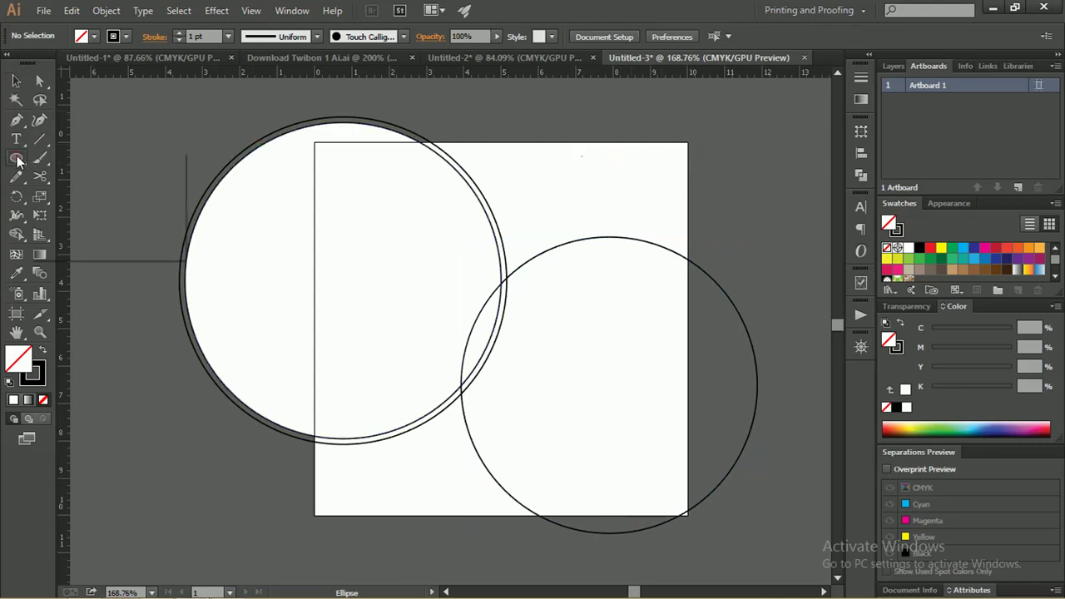
left_click_drag(17, 158, 83, 155)
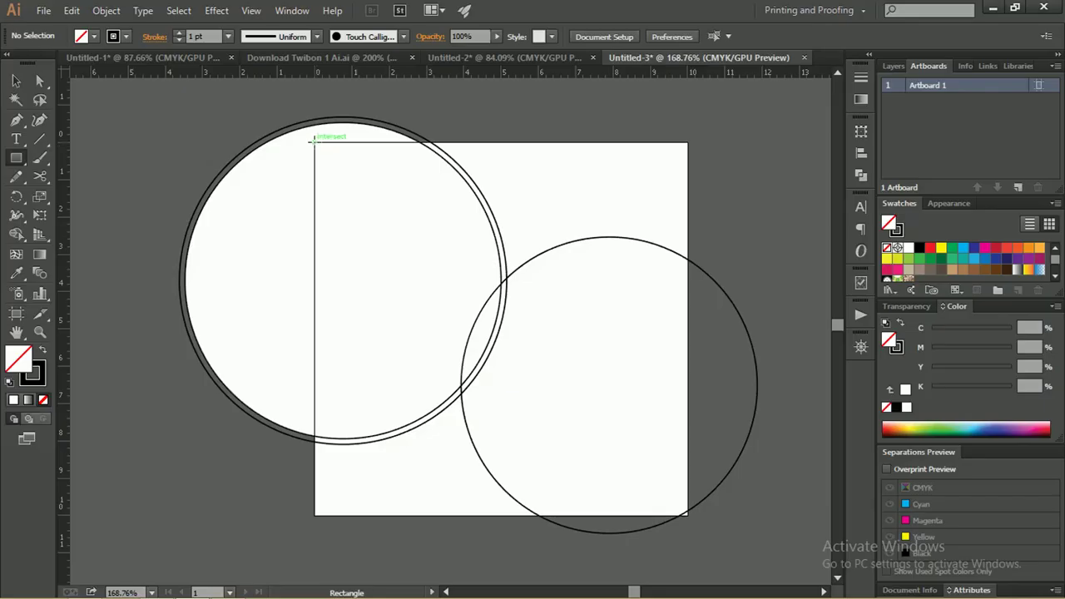
Step: Draw a rectangle of about 9.86 × 9.75 cm covering the square artboard
mouse_move(315, 142)
left_mouse_down()
mouse_move(438, 247)
mouse_move(597, 436)
mouse_move(687, 515)
left_mouse_up()
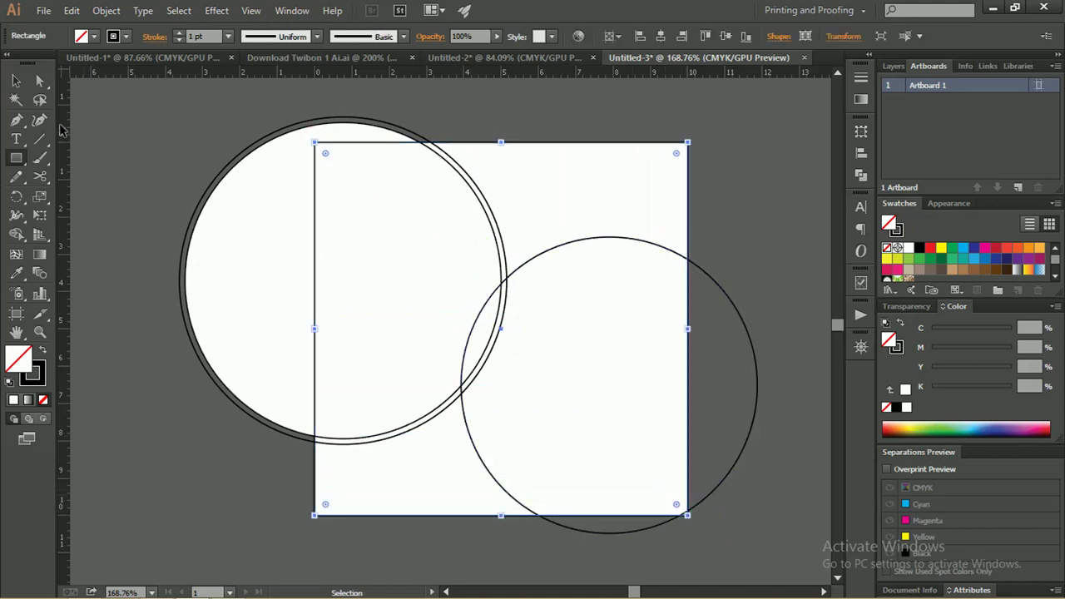
Step: Select the rectangle and both circles together
left_click(16, 80)
left_click(88, 115)
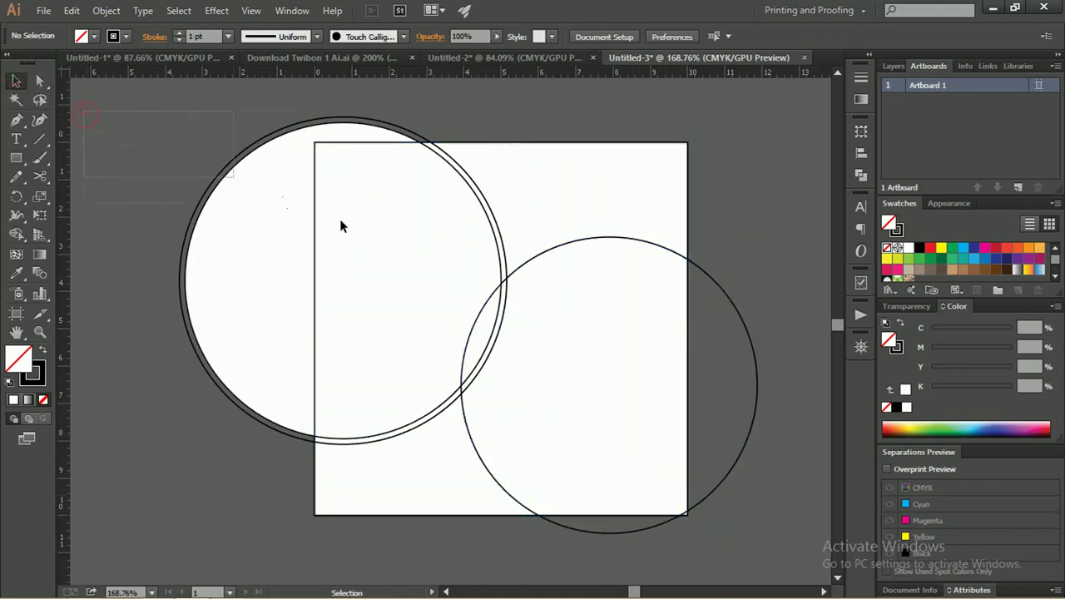
left_click_drag(340, 221, 590, 352)
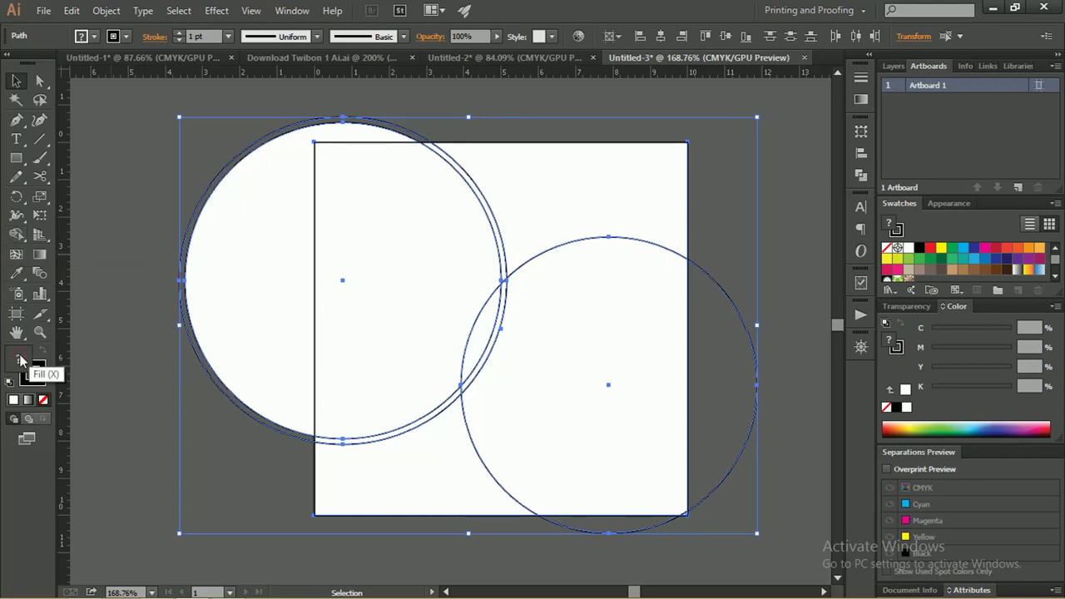
Step: With Shape Builder, light grey fill and no stroke, merge the top-right region and left overlap
left_click(16, 234)
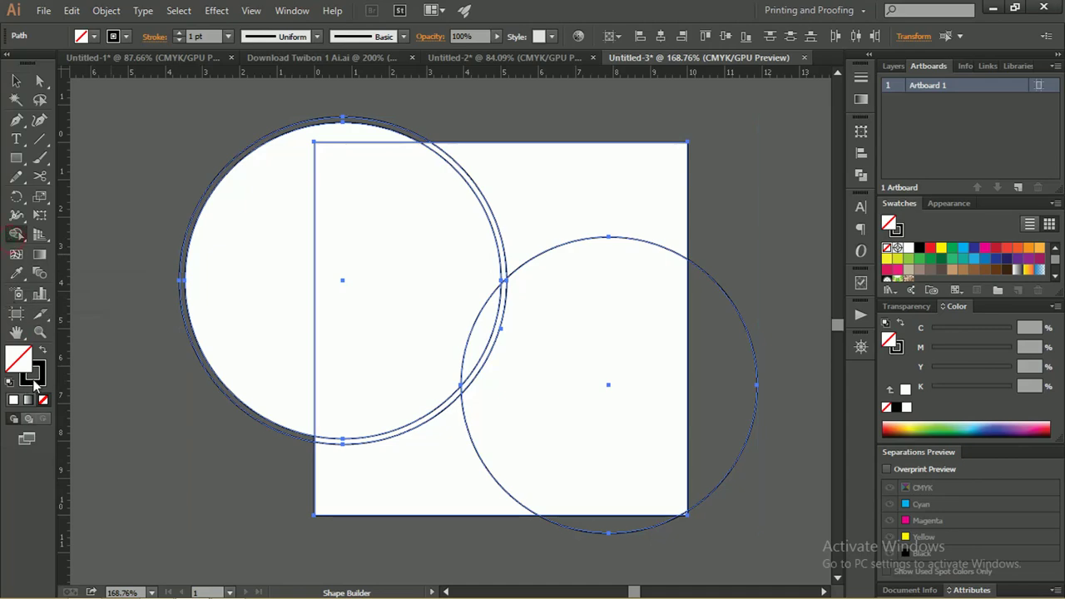
double_click(19, 357)
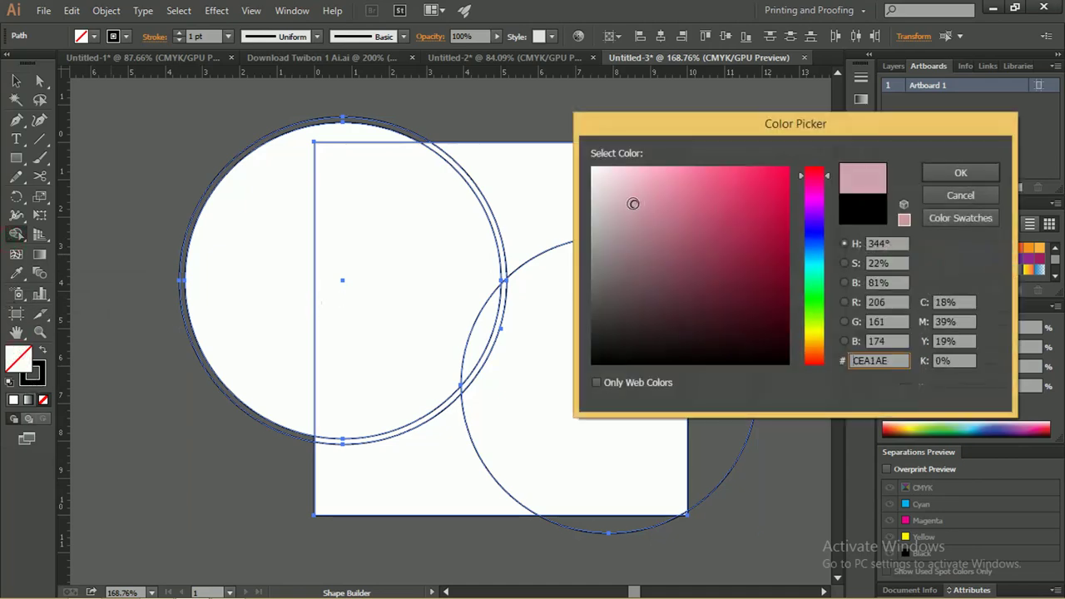
left_click_drag(637, 202, 587, 230)
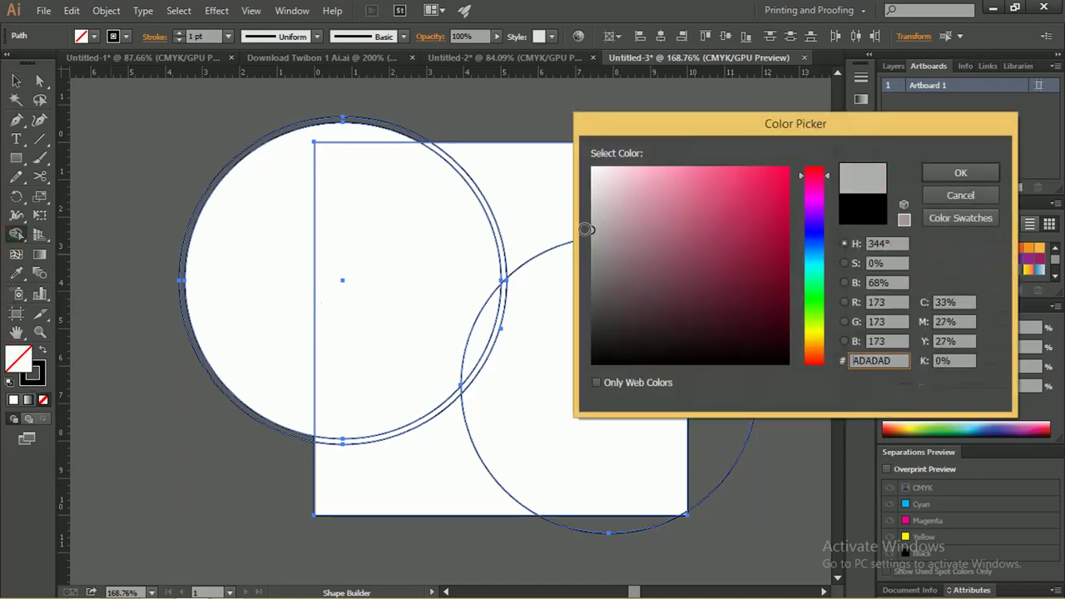
left_click(927, 174)
left_click(37, 376)
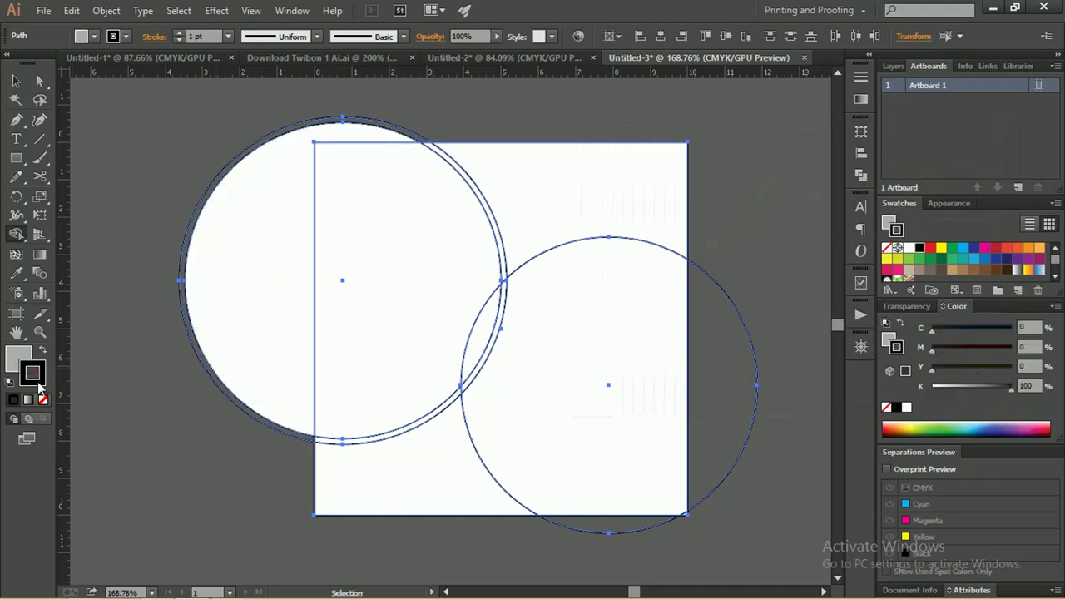
left_click(44, 401)
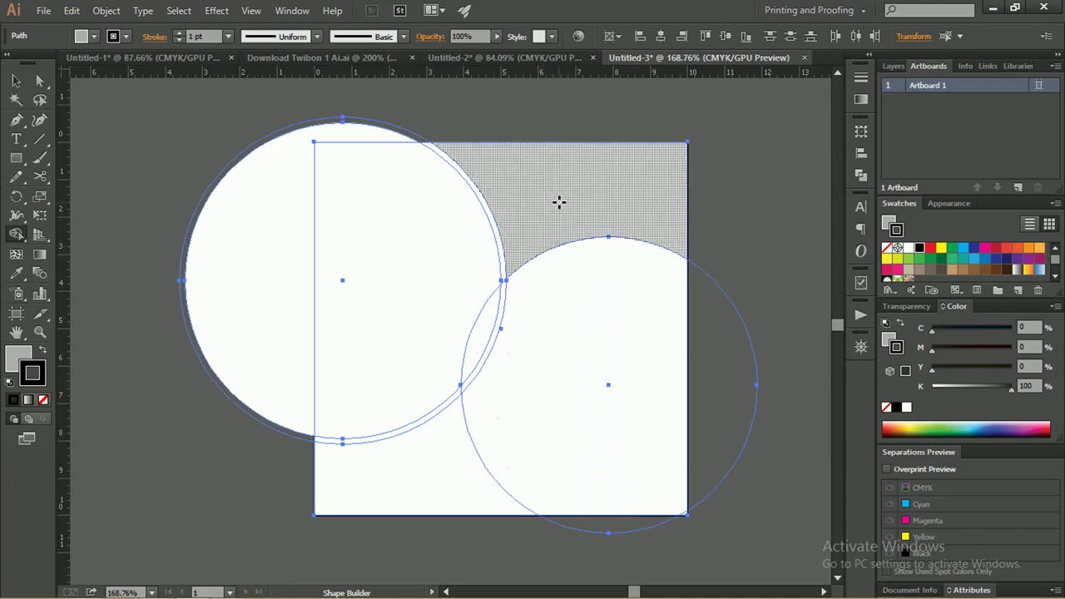
left_click(559, 202)
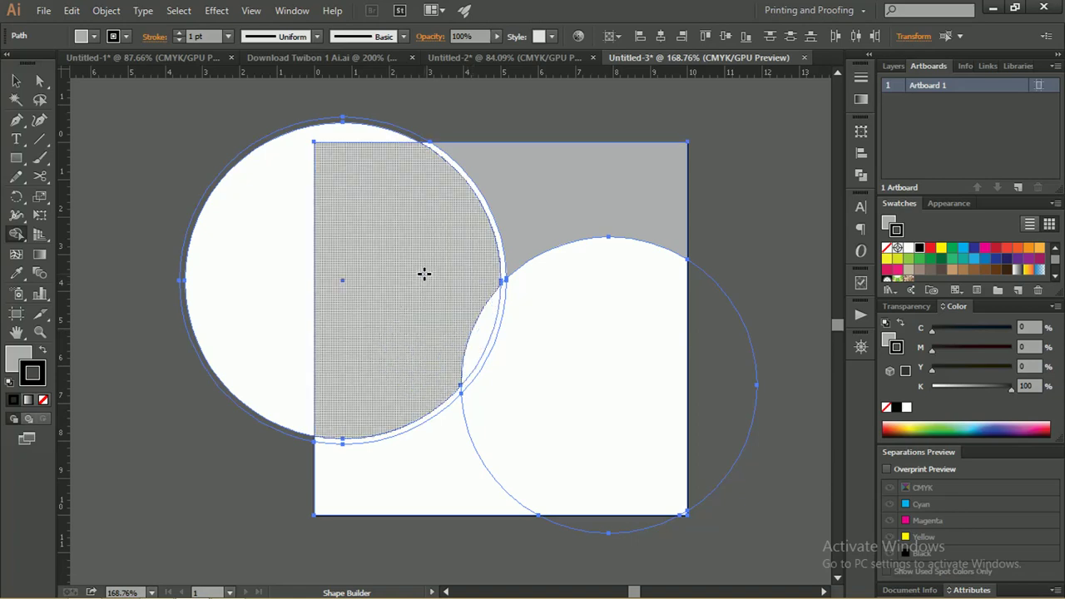
left_click_drag(422, 274, 476, 332)
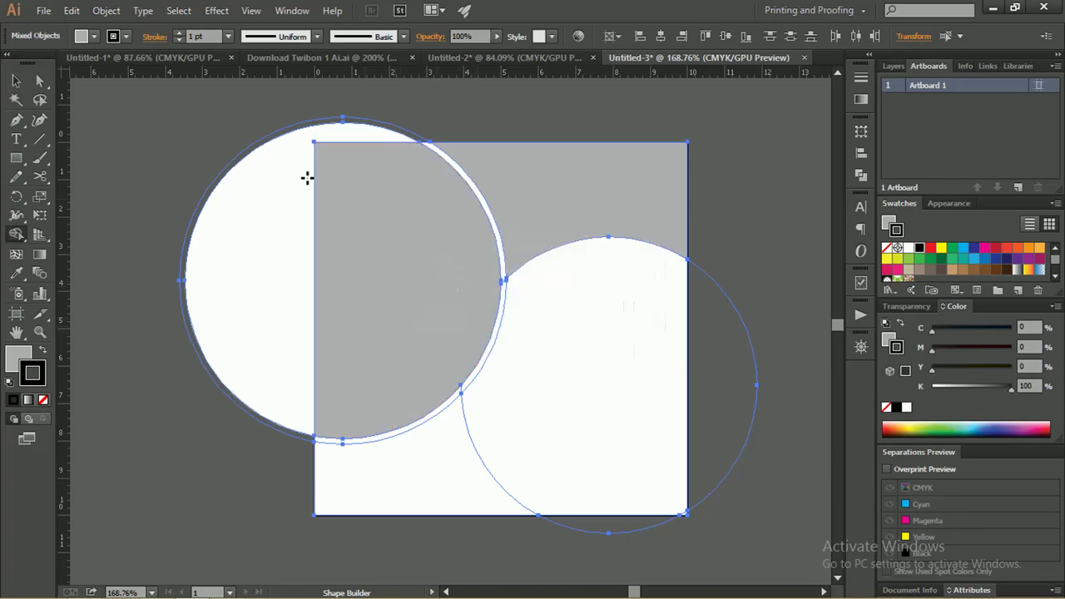
Step: Delete the white left circle piece
key("v")
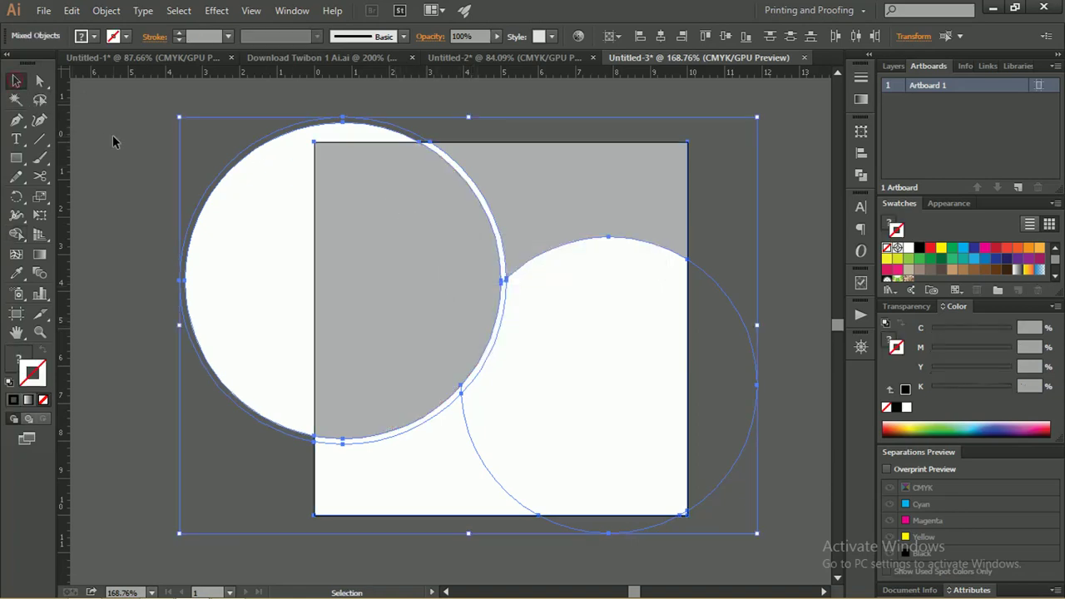
left_click(112, 135)
left_click(242, 181)
left_click(242, 181)
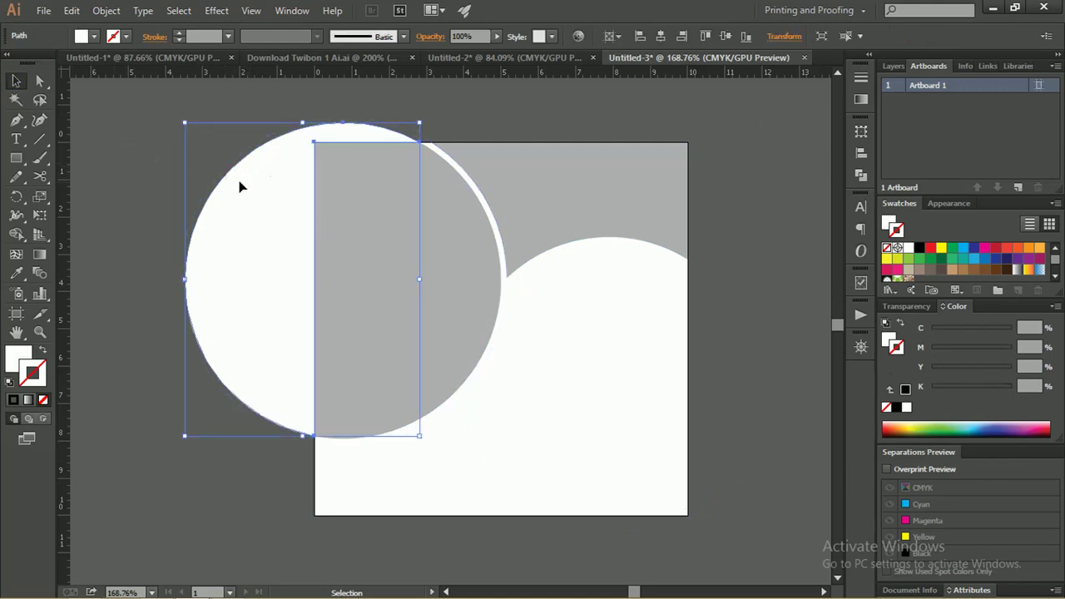
key("Delete")
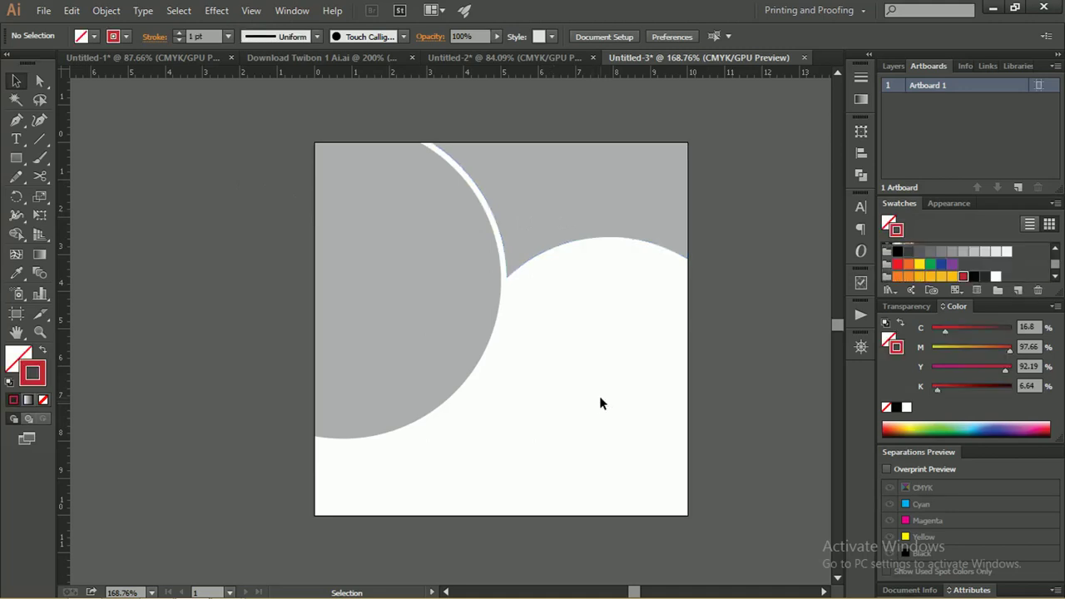
Step: Draw an unfilled, red-outlined 10 × 10 cm rectangle over the whole artboard
left_click(531, 318)
left_click(16, 158)
mouse_move(315, 143)
left_mouse_down()
mouse_move(660, 505)
mouse_move(687, 515)
left_mouse_up()
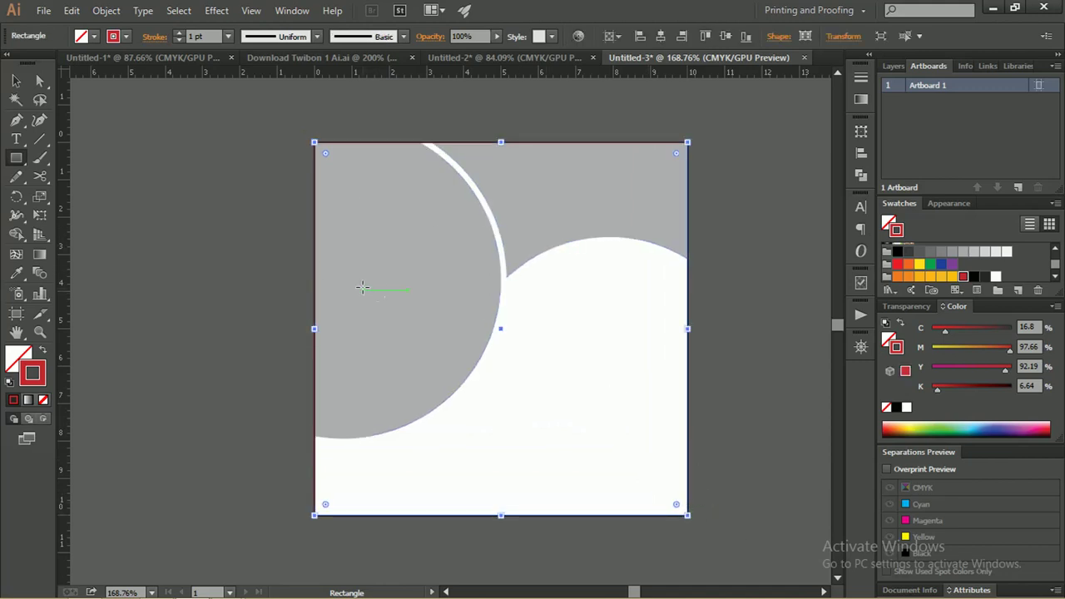
Step: Apply a linear gradient to the rectangle and make all its stops orange
left_click(860, 100)
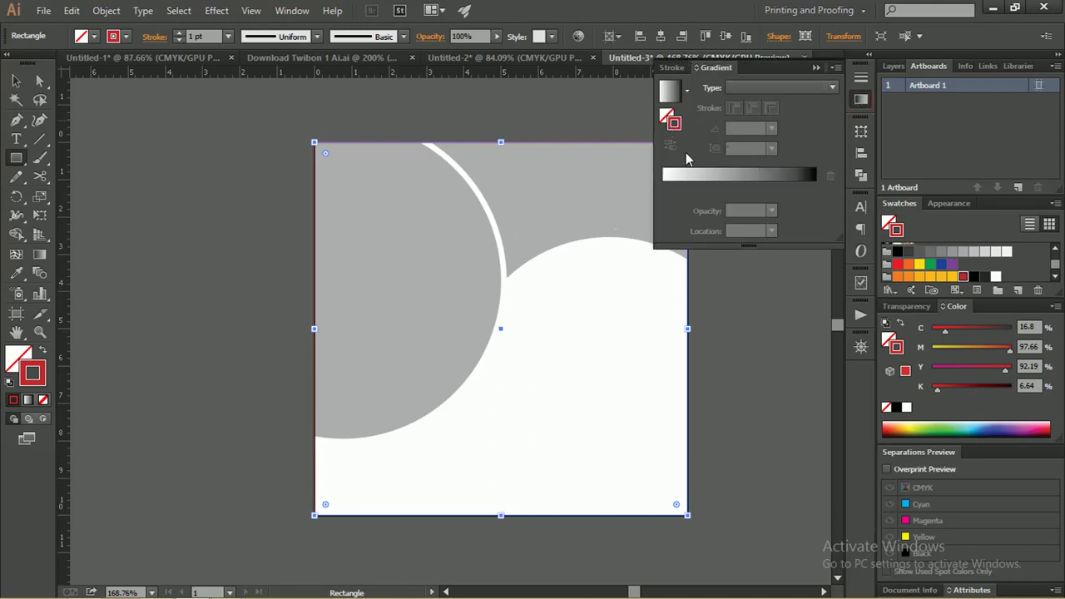
left_click_drag(1054, 268, 1057, 262)
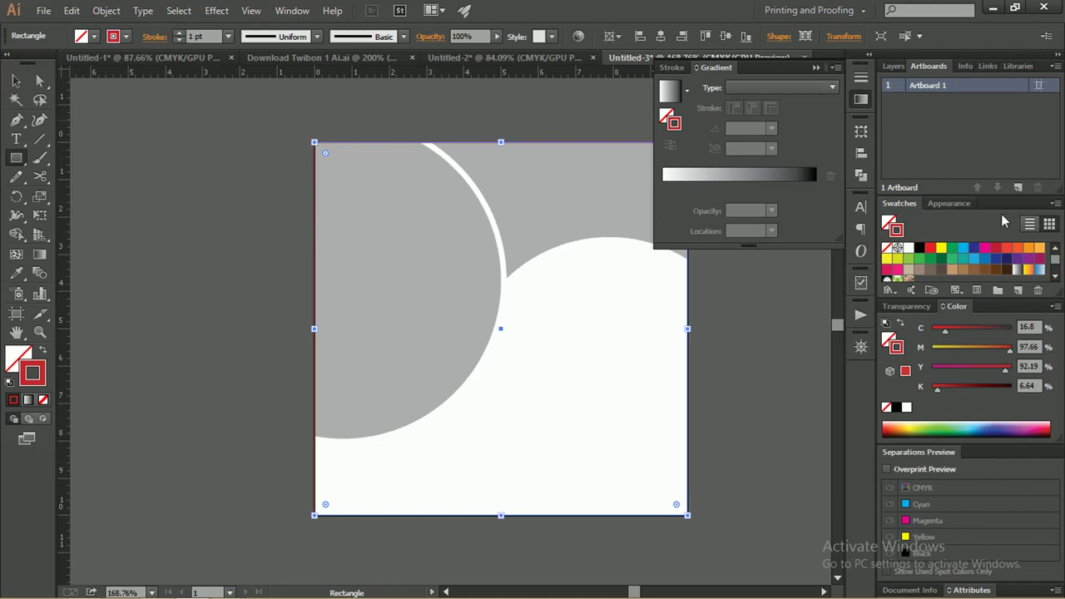
scroll(1055, 270, "down", 3)
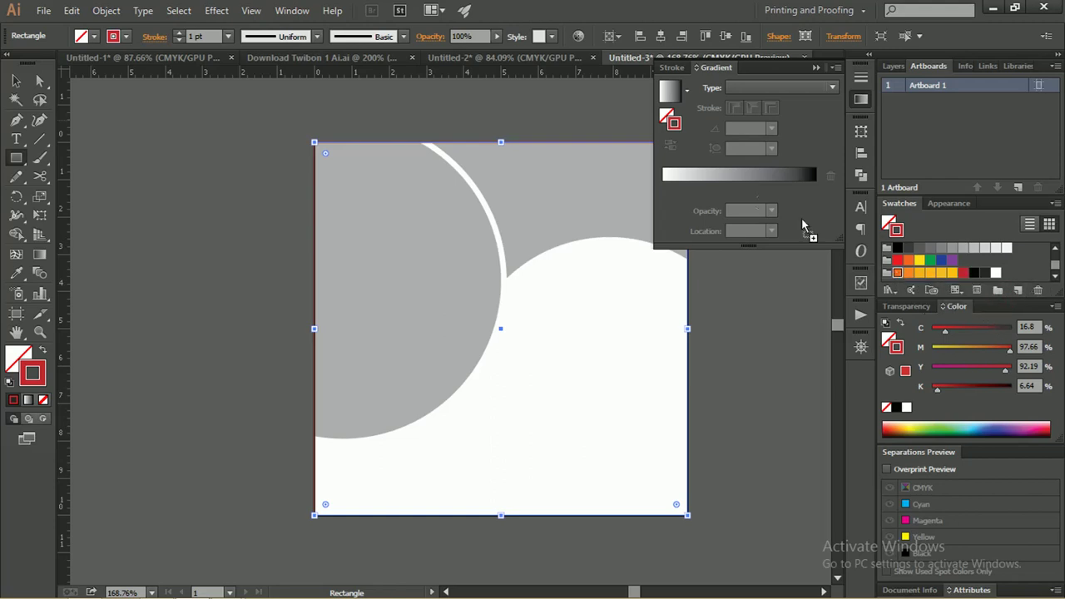
left_click(680, 179)
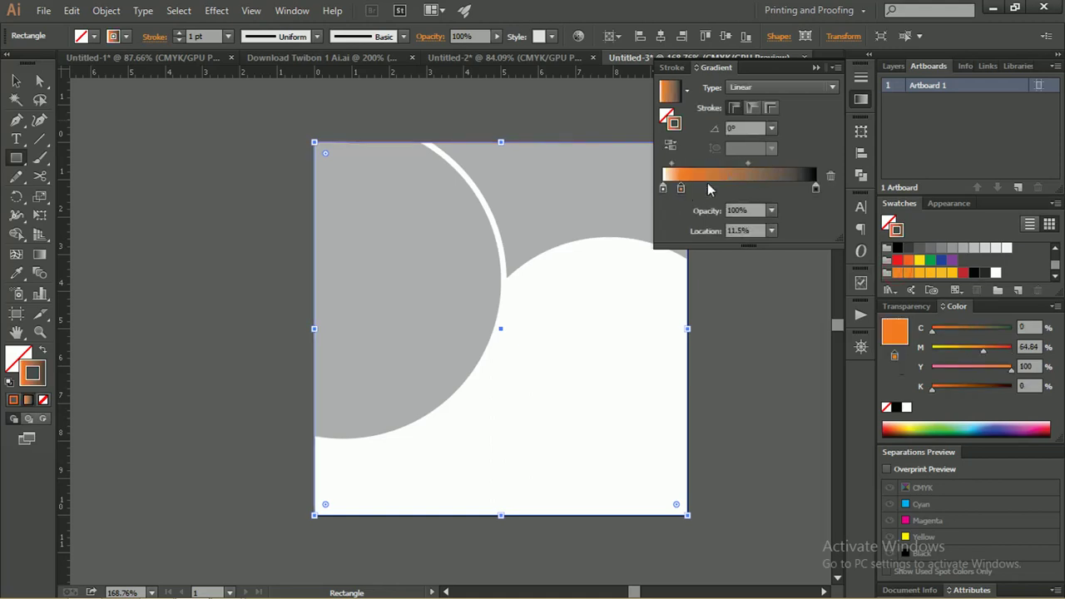
scroll(1057, 264, "up", 2)
scroll(1052, 261, "up", 2)
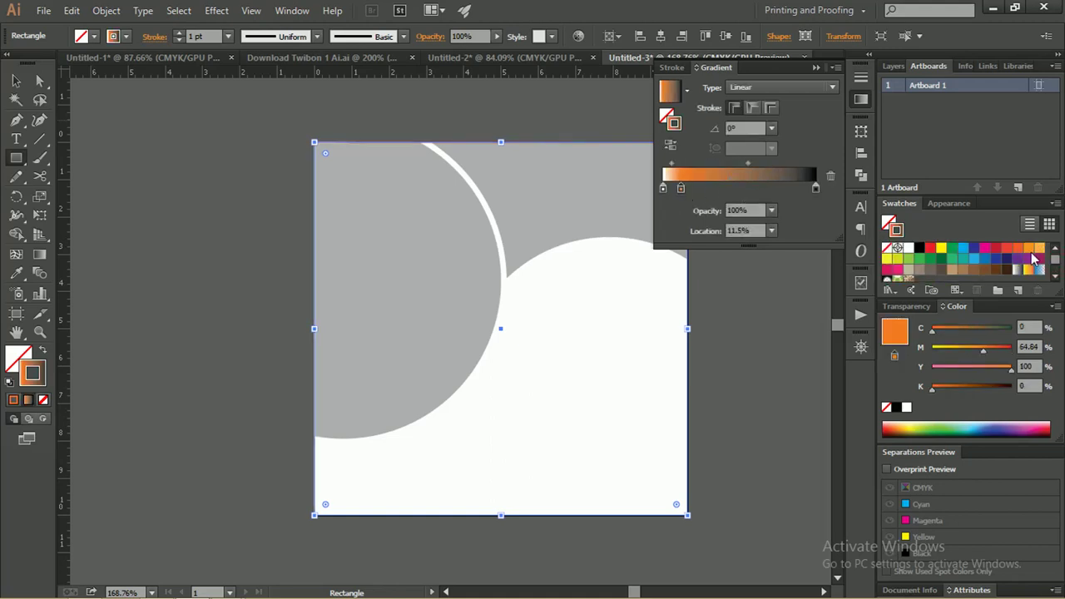
scroll(1057, 266, "down", 3)
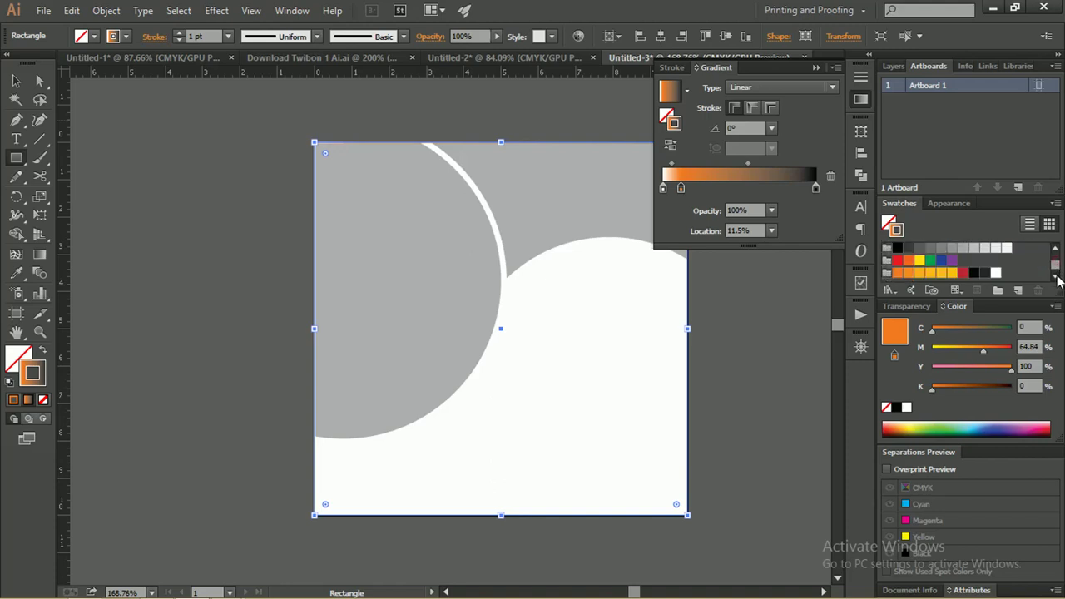
left_click(663, 188)
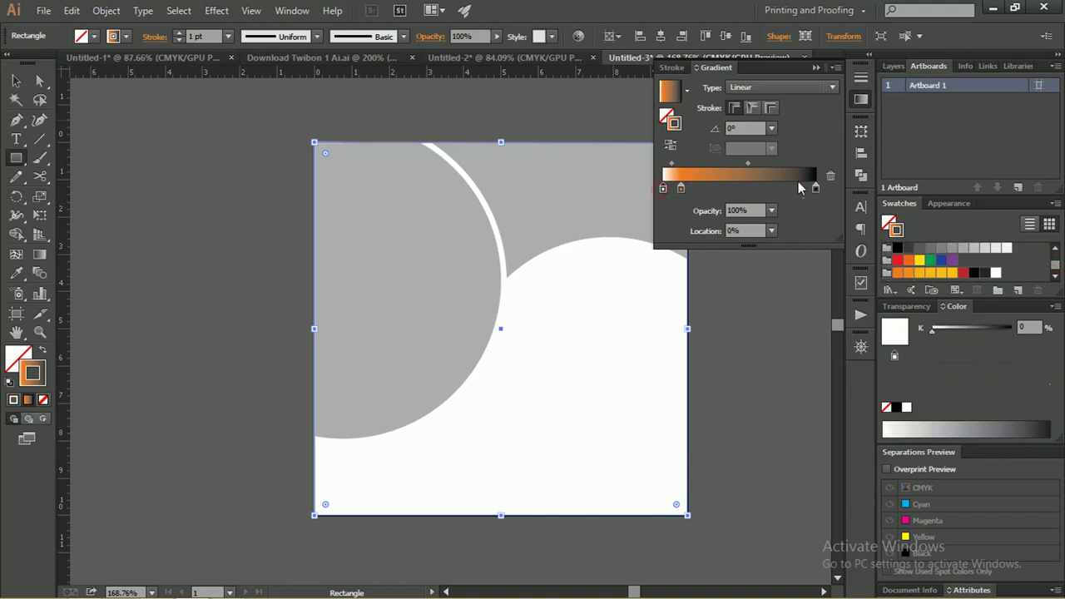
left_click(829, 178)
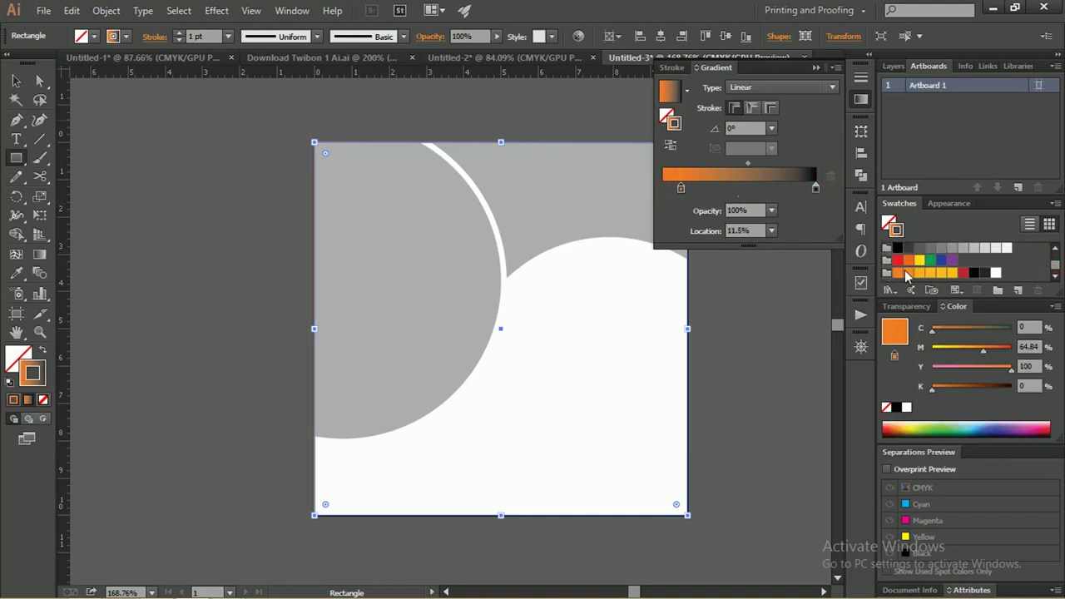
mouse_move(911, 277)
left_mouse_down()
mouse_move(773, 188)
mouse_move(815, 188)
left_mouse_up()
left_click(816, 189)
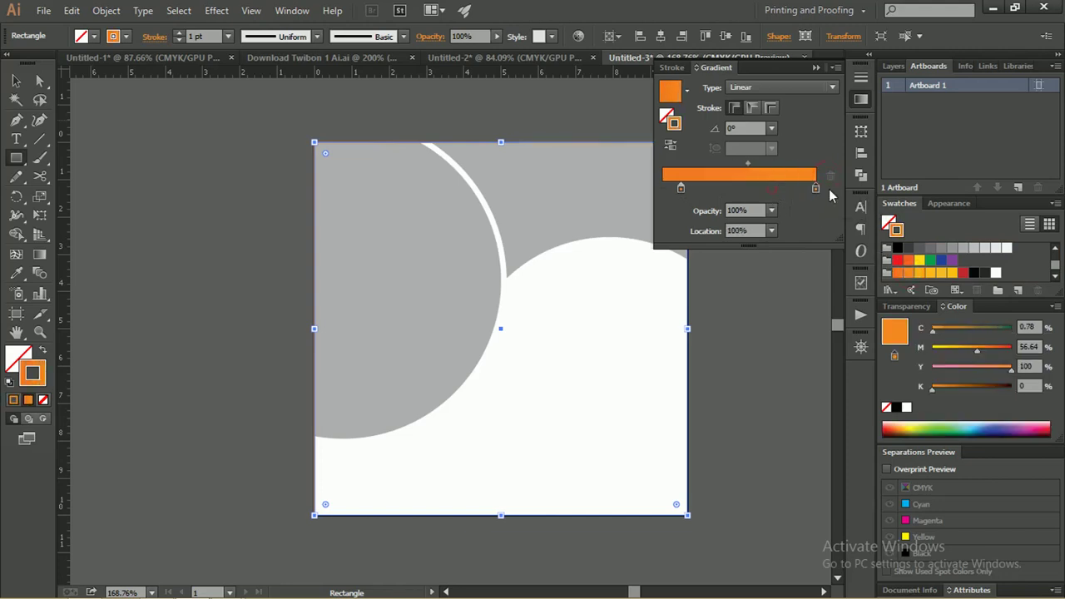
left_click(663, 188)
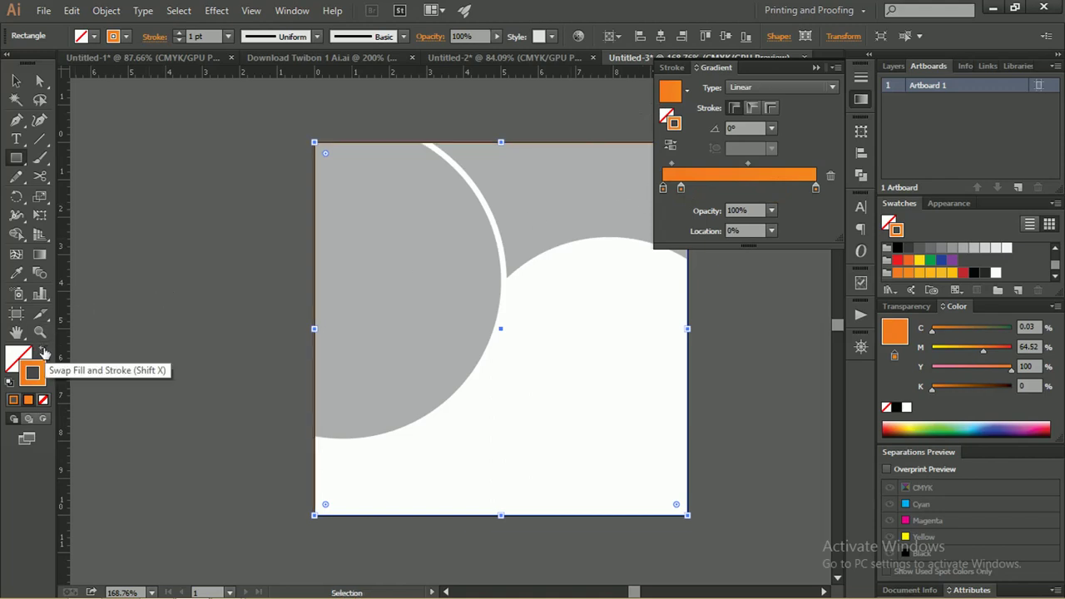
Step: Swap the orange into the fill with no outline and send the rectangle to the back
left_click(44, 353)
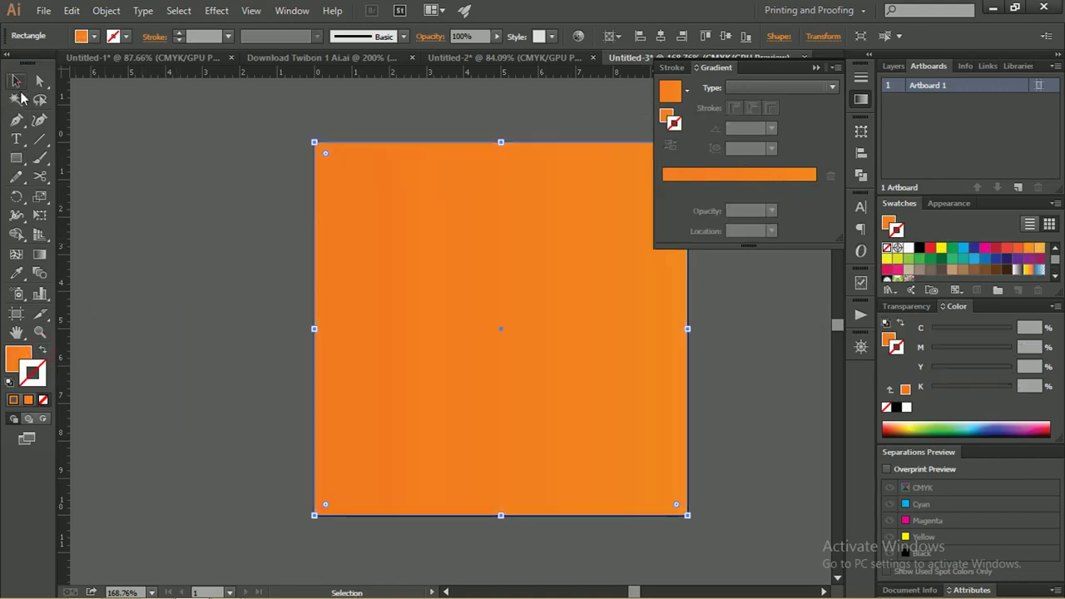
left_click(154, 294)
left_click(394, 293)
key("a")
key("ctrl")
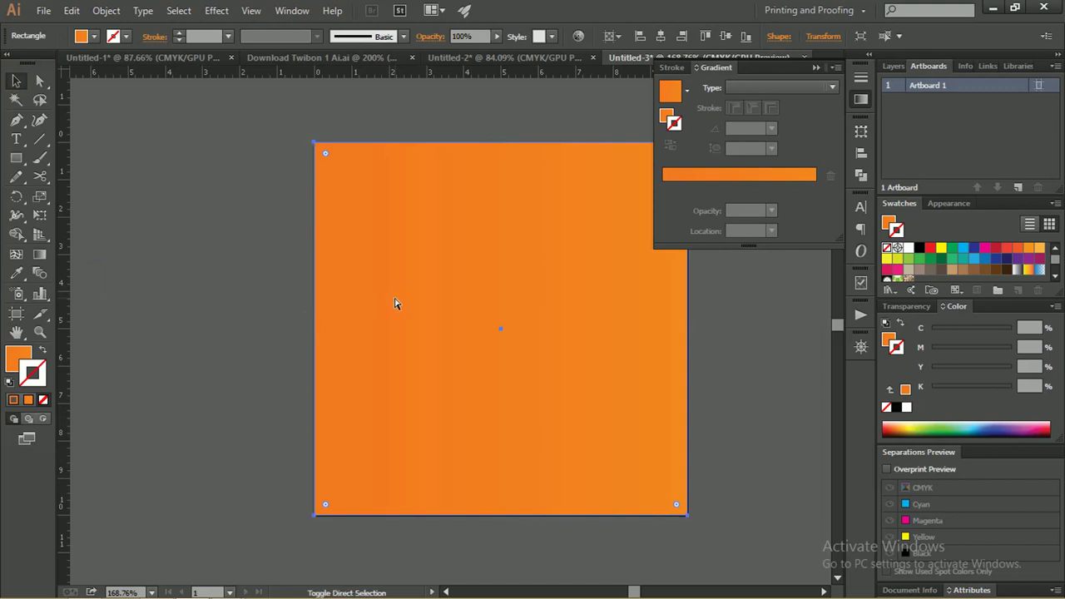
key("ctrl+shift+bracketleft")
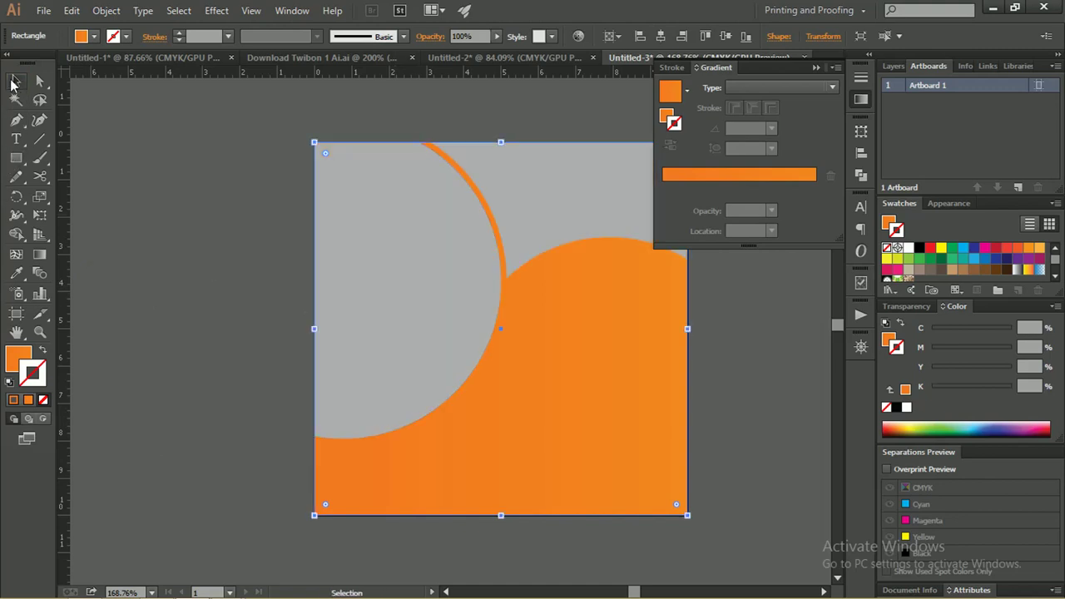
Step: Give the grey top-right gap shape no stroke and a near-black fill
left_click(164, 208)
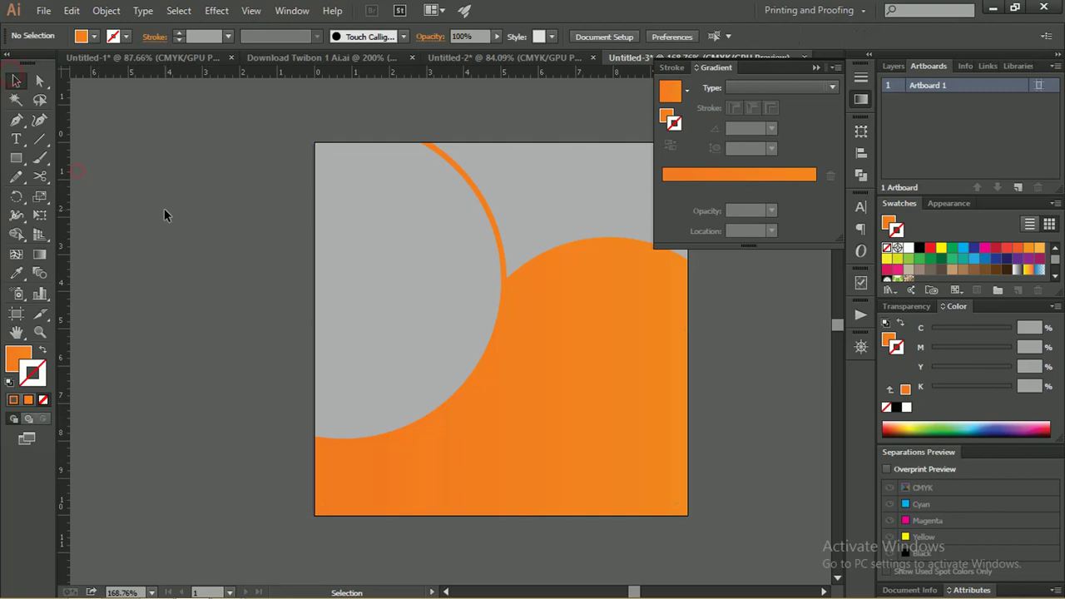
left_click(557, 188)
scroll(978, 262, "down", 2)
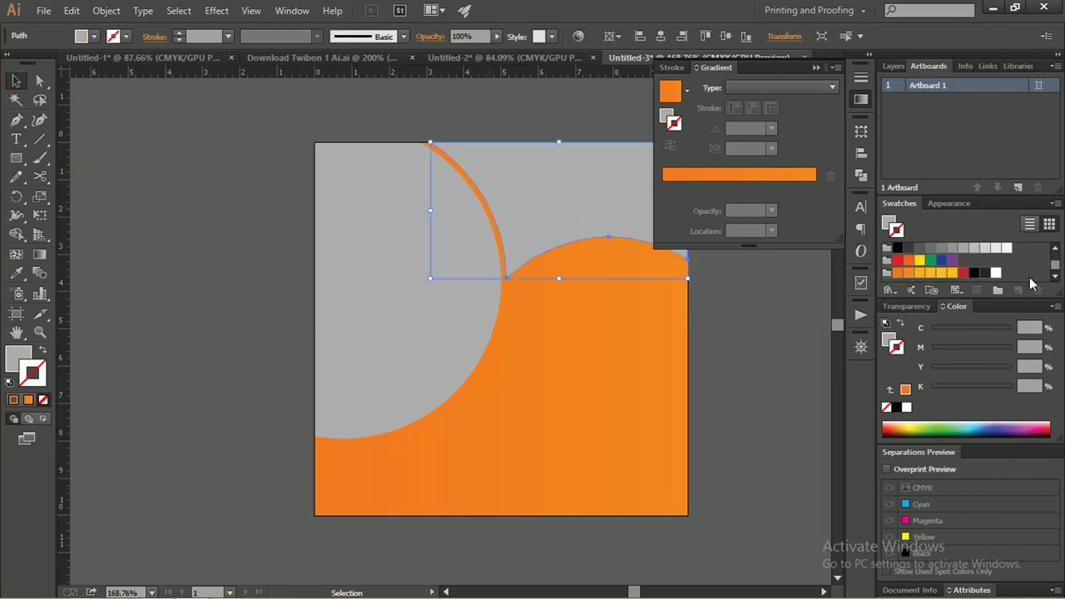
left_click(984, 273)
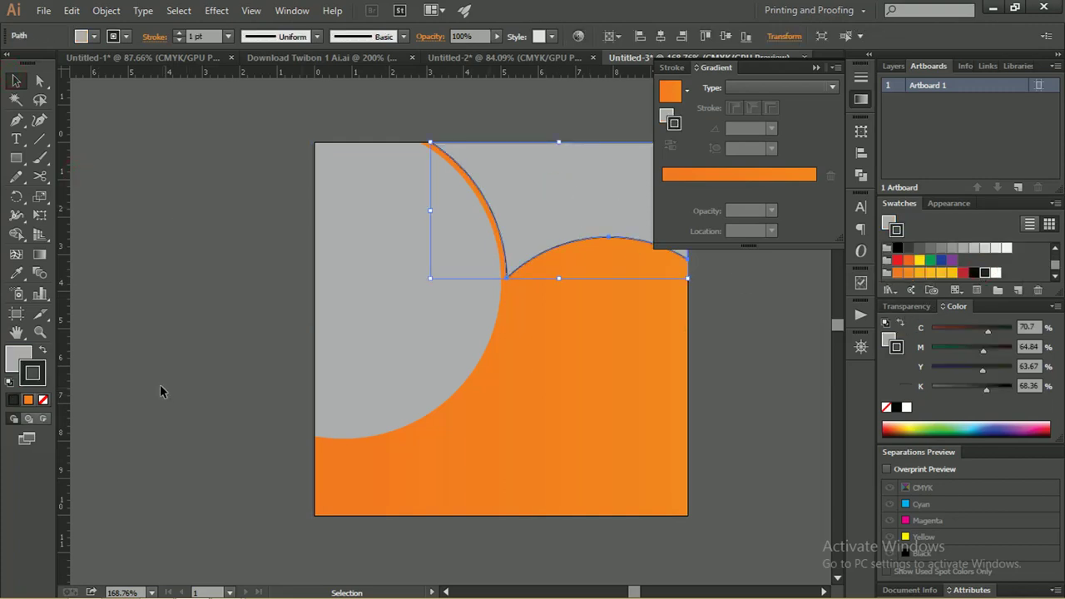
key("slash")
key("x")
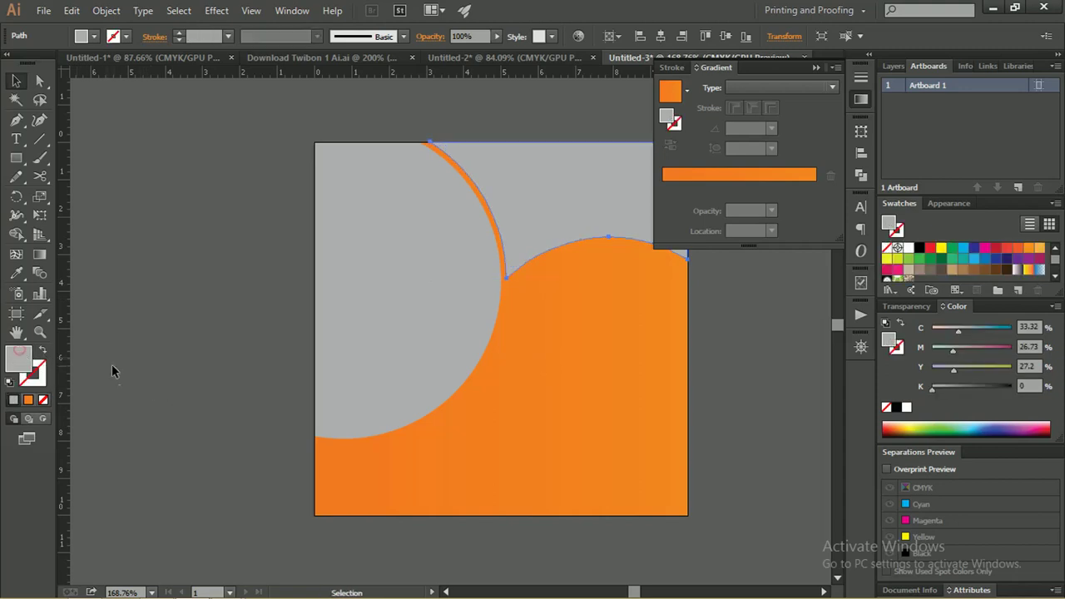
scroll(1024, 275, "down", 3)
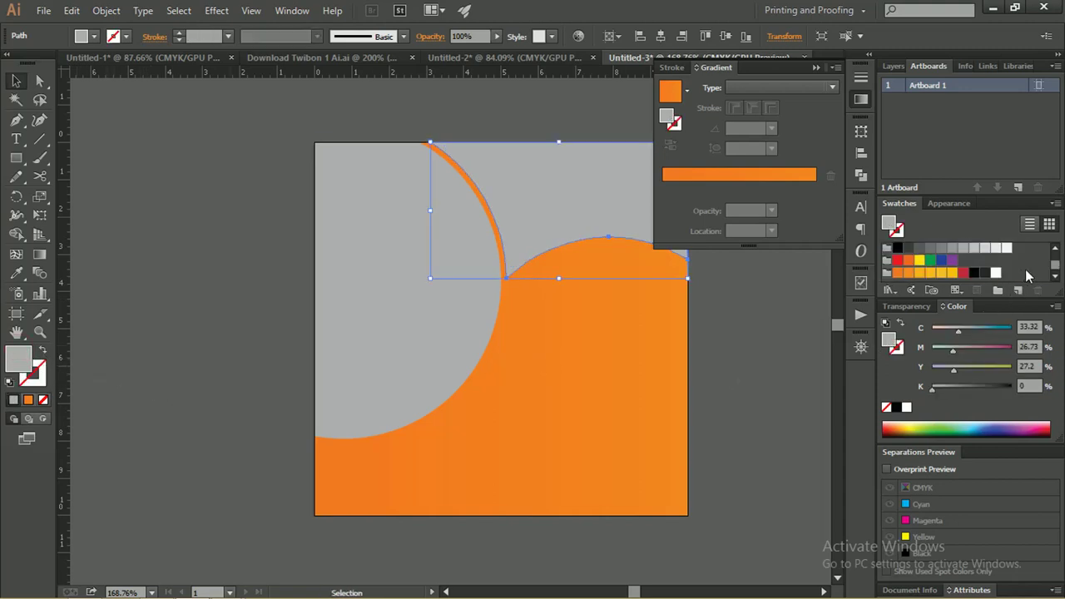
left_click(990, 272)
Step: Apply a linear gradient fill to the orange background rectangle
left_click(764, 313)
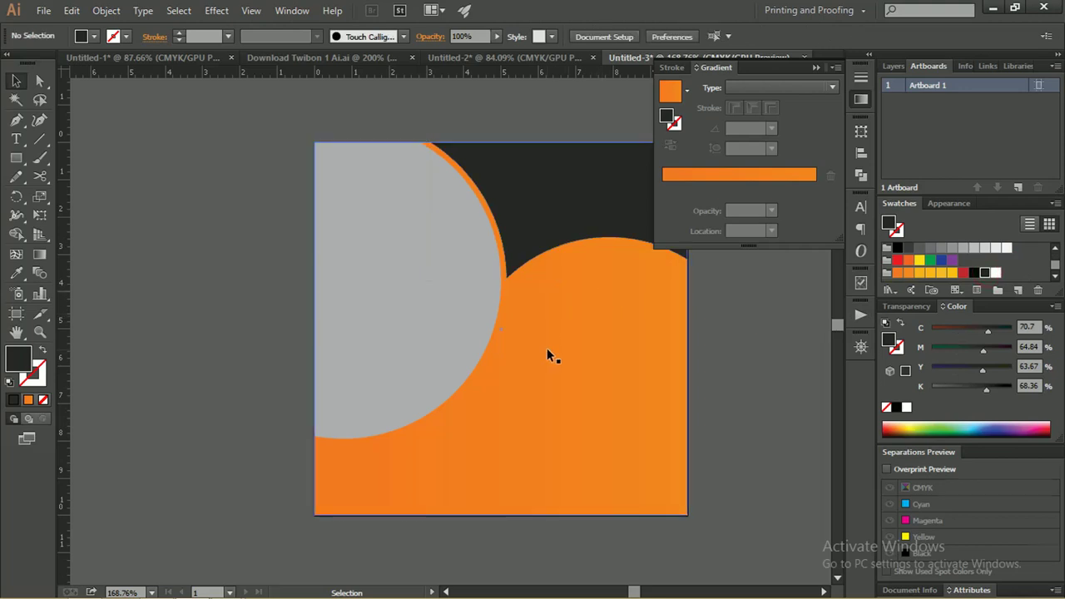
left_click(583, 309)
key("period")
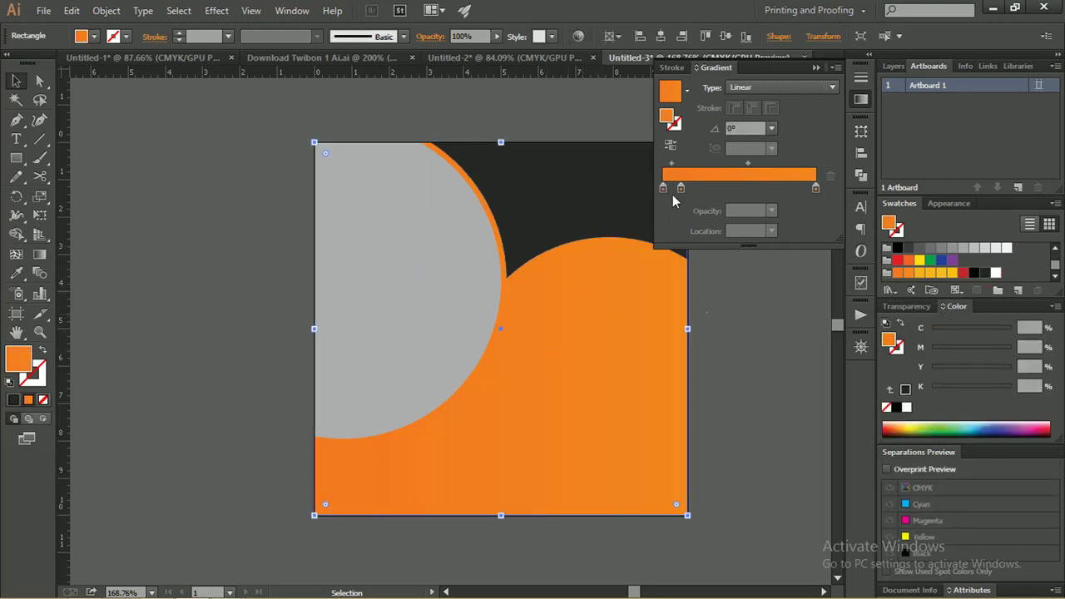
Step: Make the background gradient two-stop, orange to yellow, running vertically top to bottom at -90°
left_click(693, 189)
left_click(830, 175)
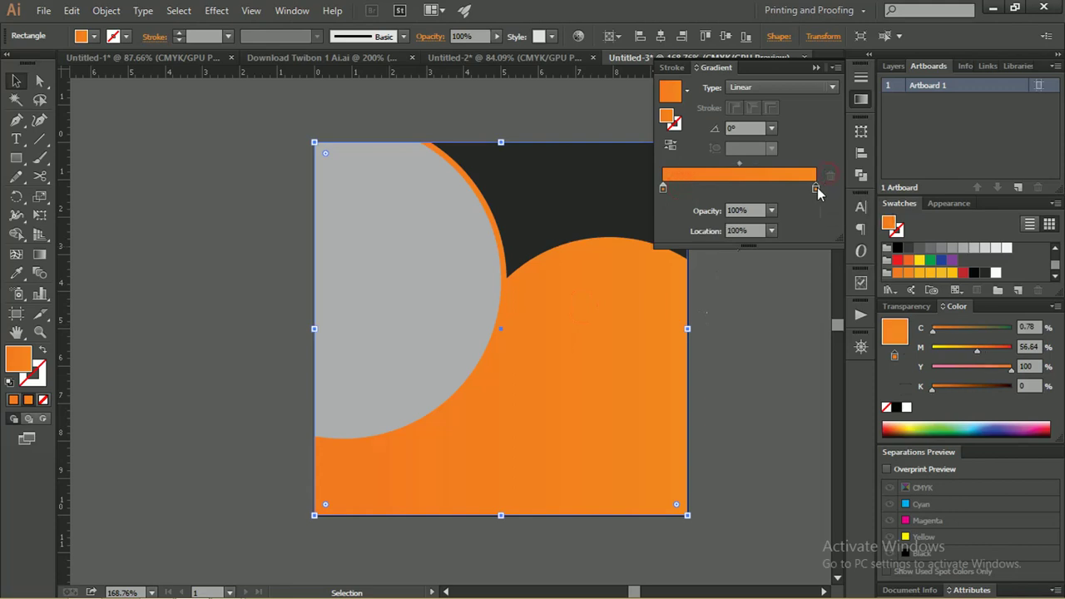
left_click_drag(978, 356, 951, 356)
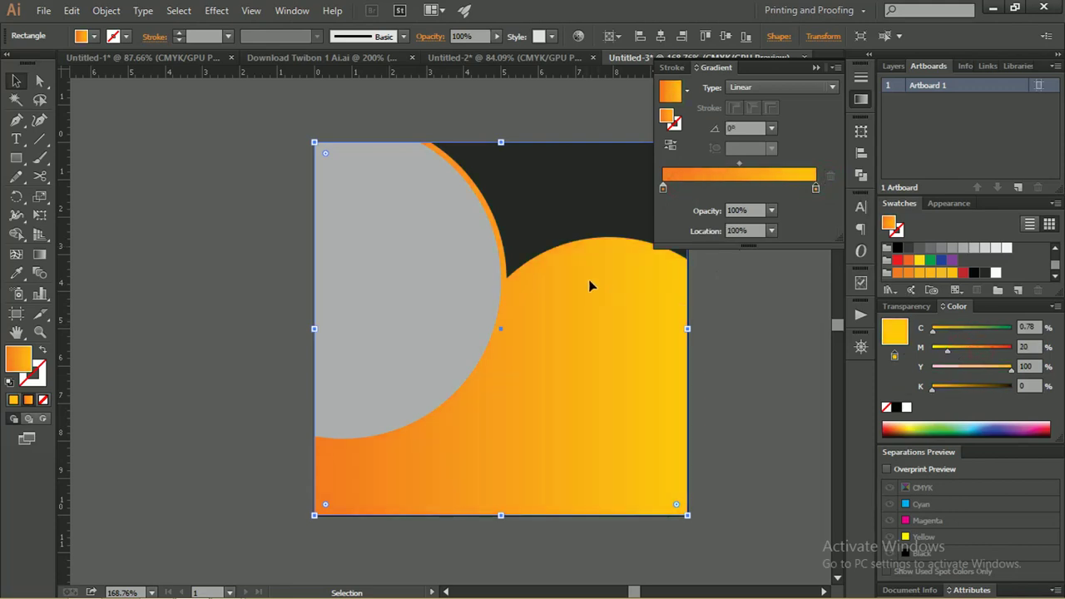
key("g")
mouse_move(529, 191)
left_mouse_down()
mouse_move(529, 485)
mouse_move(518, 494)
mouse_move(537, 227)
mouse_move(533, 560)
left_mouse_up()
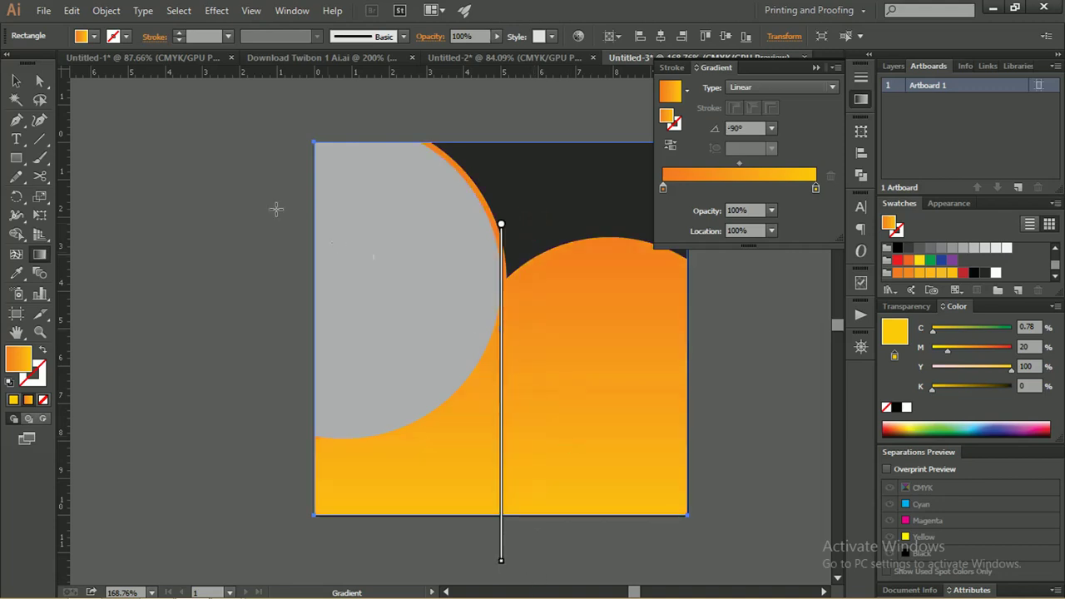
left_click(15, 81)
Step: Round the dark shape's lower junction point with a corner of about 0.17 cm
left_click(79, 99)
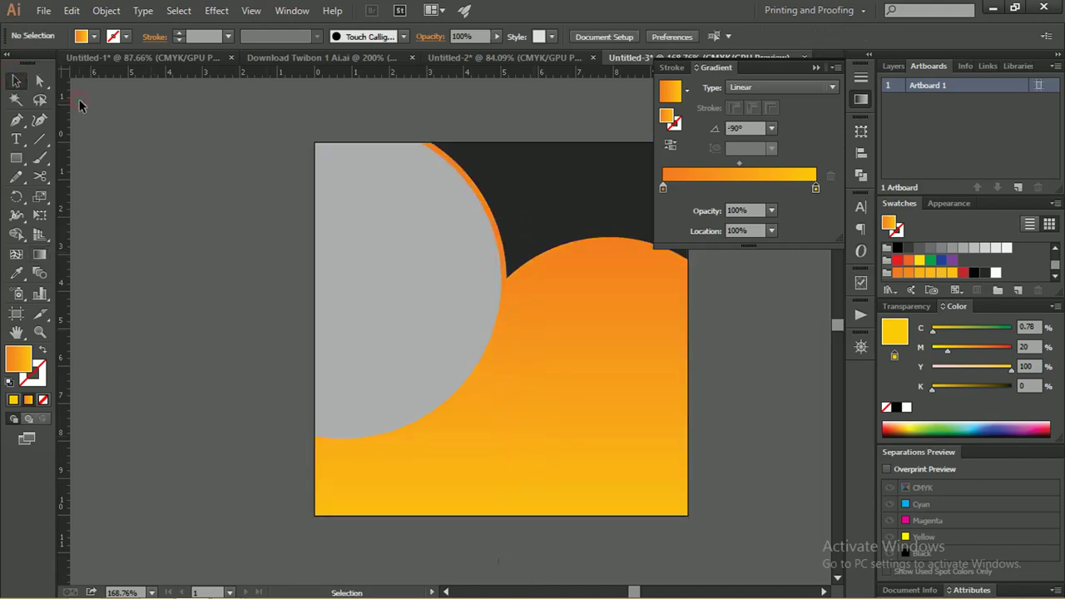
left_click(552, 196)
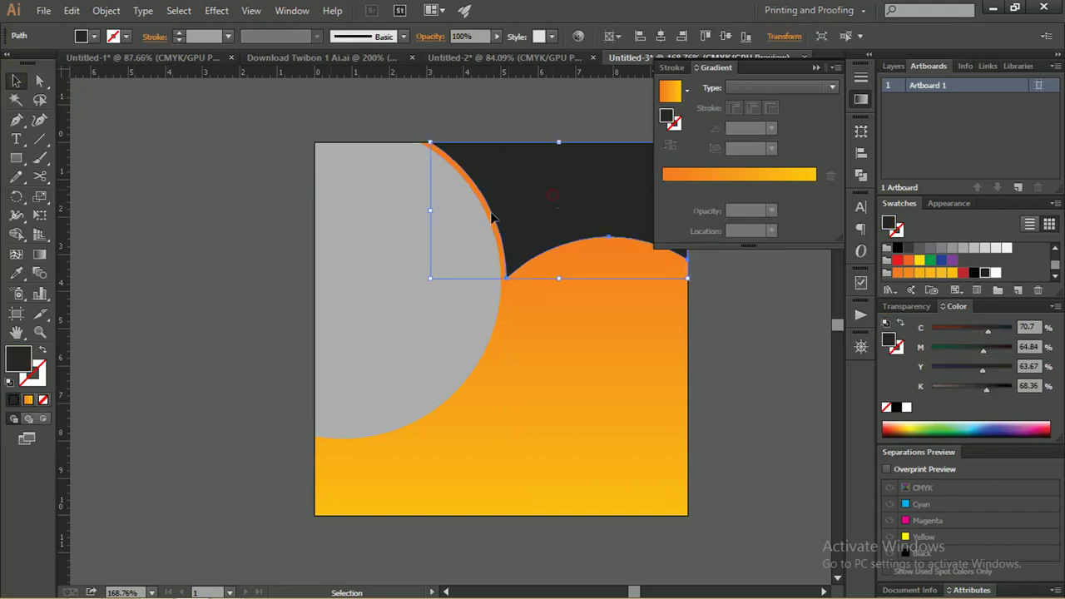
left_click(816, 68)
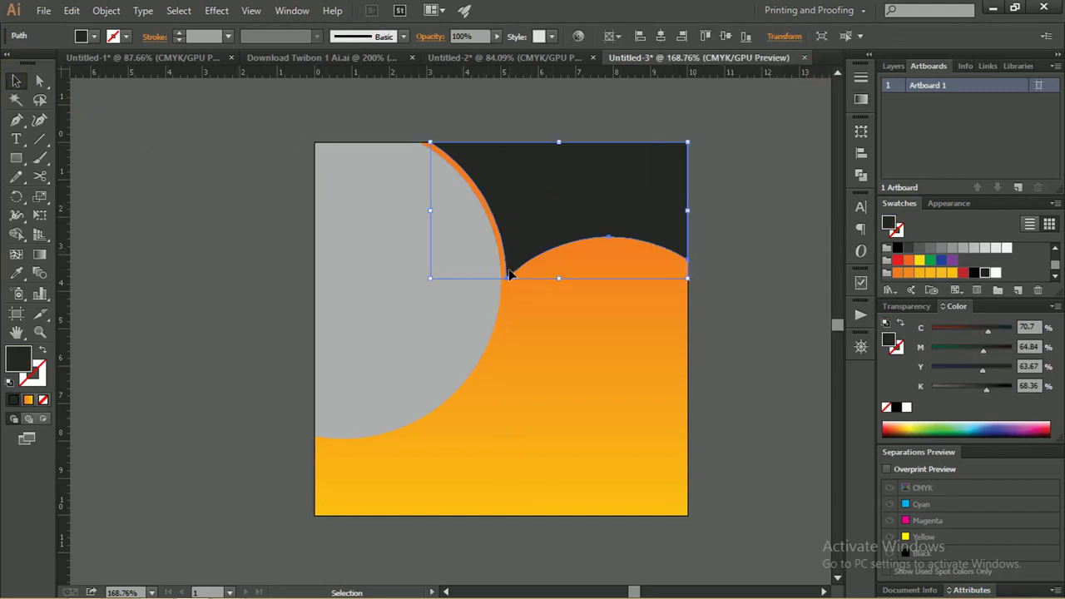
left_click(39, 81)
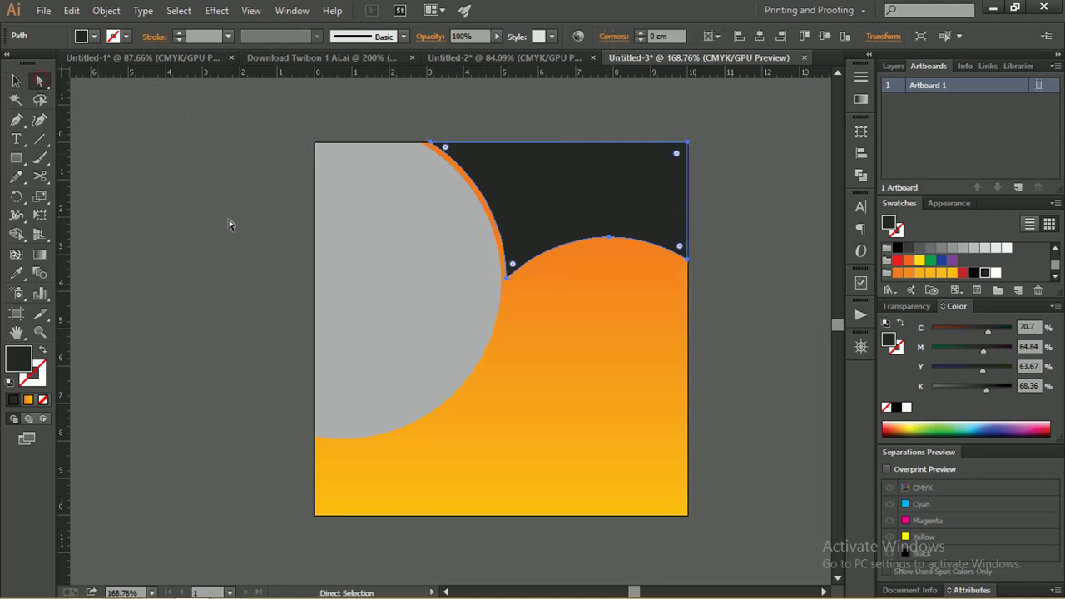
left_click(505, 279)
left_click_drag(514, 270, 515, 276)
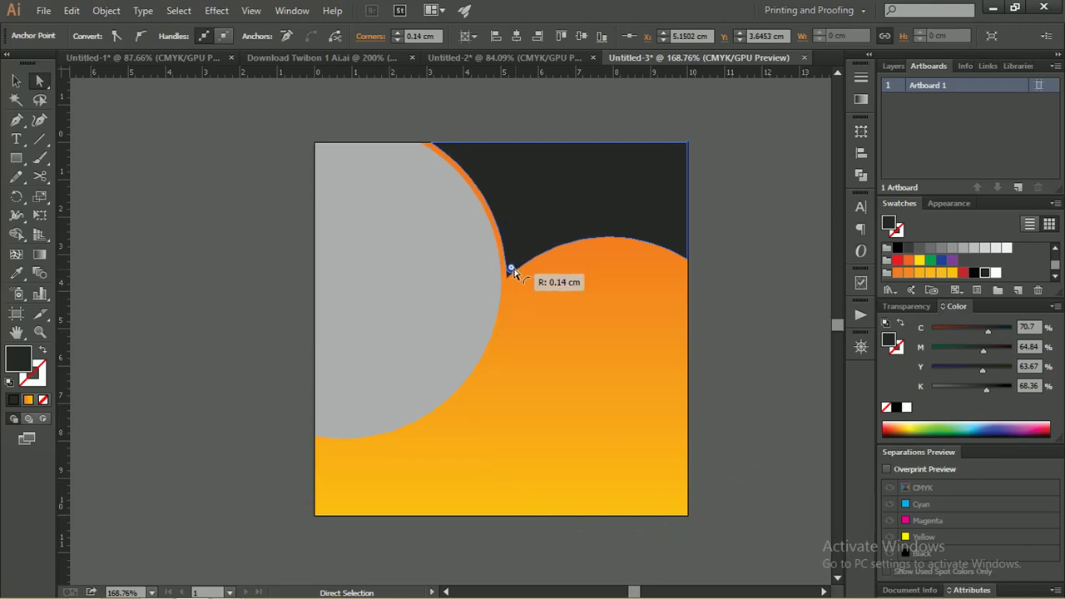
left_click_drag(515, 275, 513, 270)
Step: Reselect the dark top shape to check its anchor points, then deselect it
left_click(16, 80)
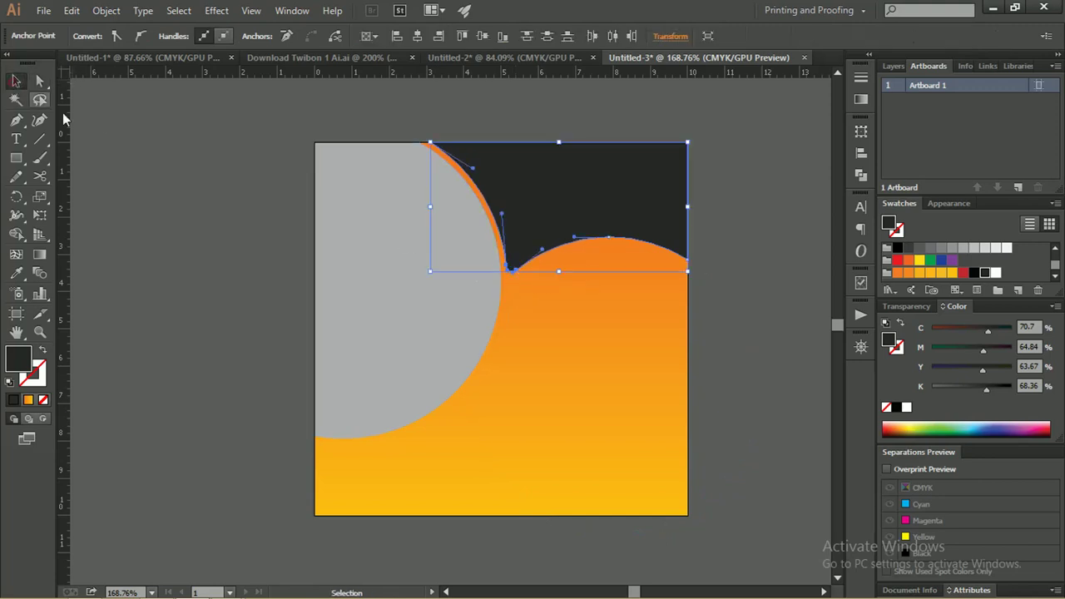
left_click(83, 120)
left_click(535, 244)
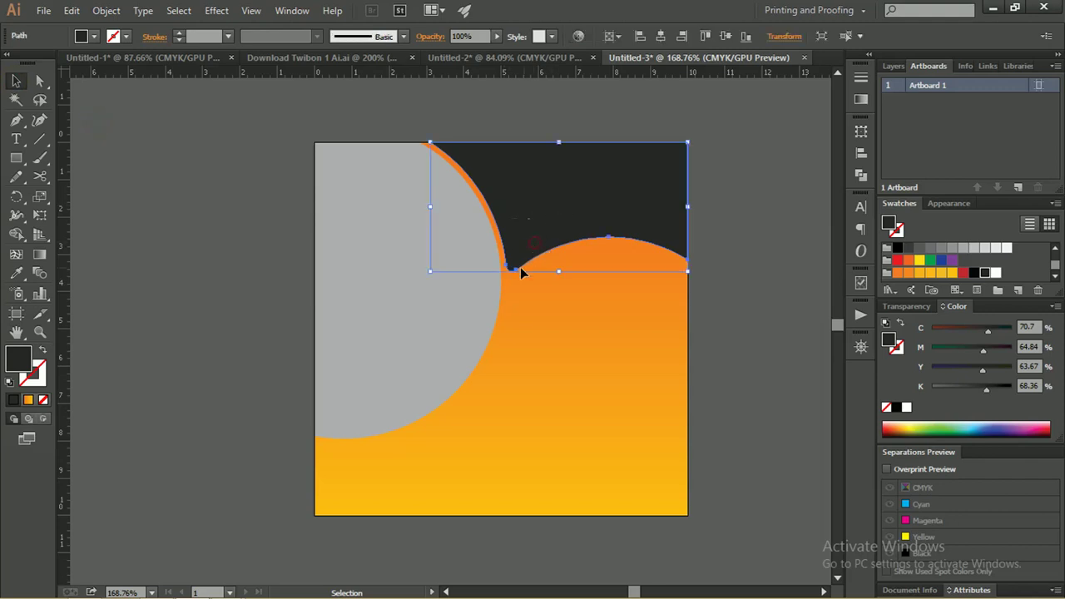
left_click(39, 80)
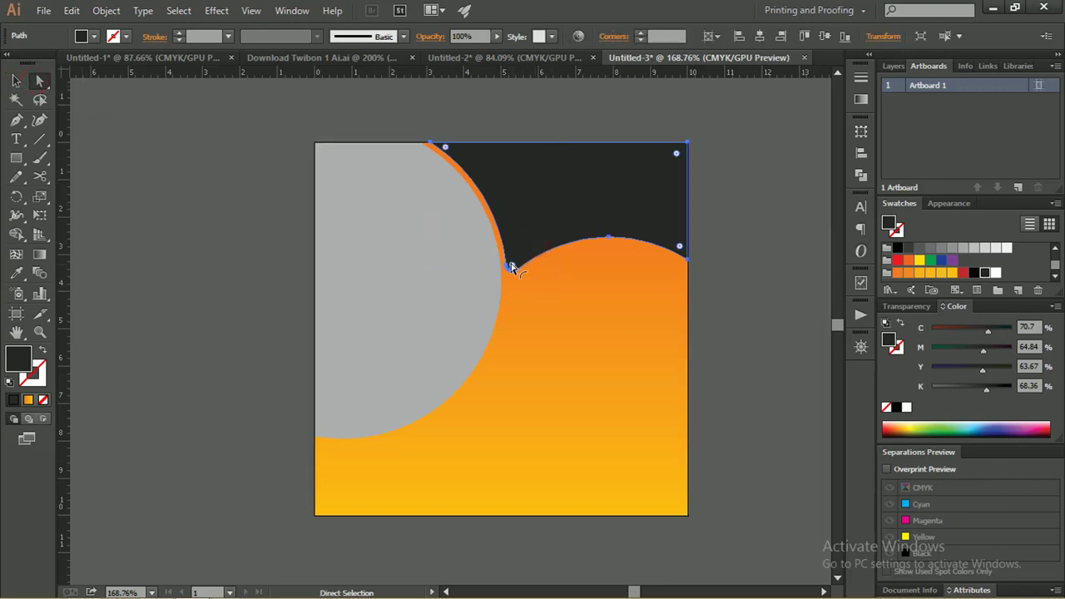
left_click(512, 267)
left_click(16, 79)
left_click(87, 97)
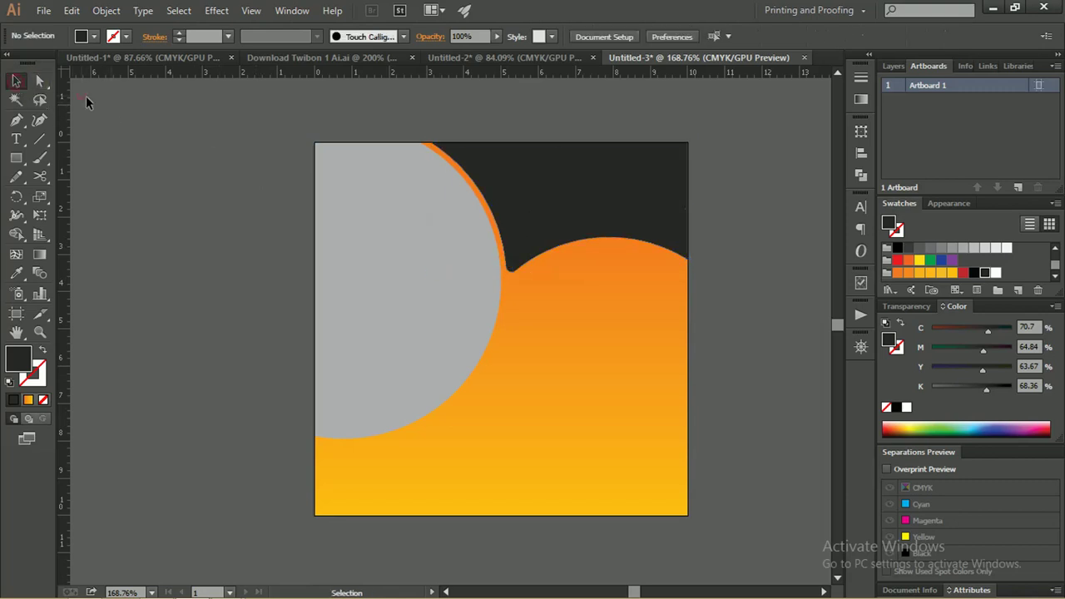
Step: Duplicate the dark top shape in place and reset the copy to default colours
left_click(637, 196)
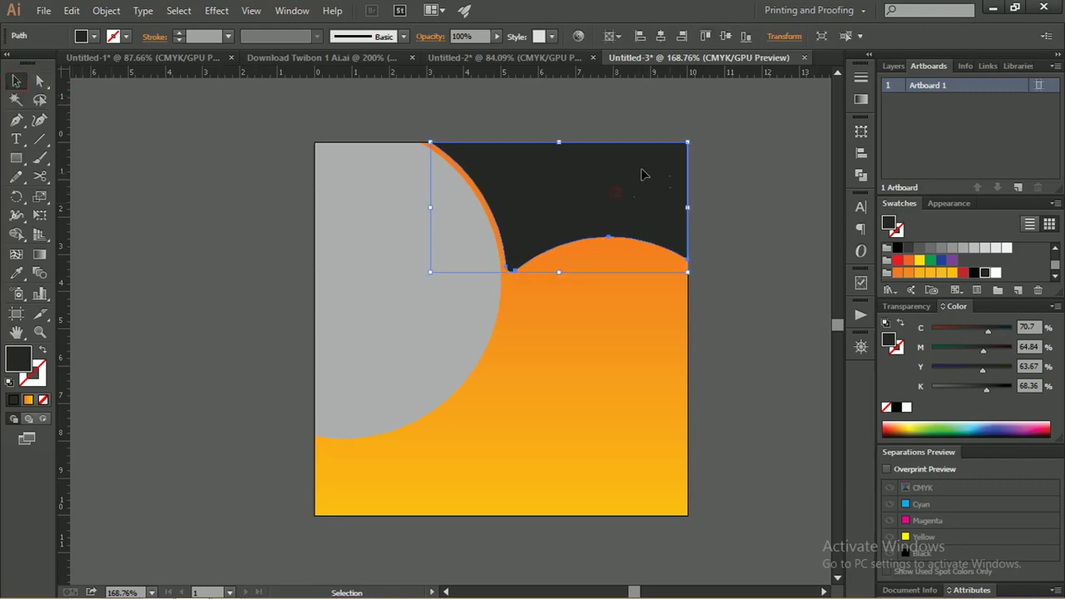
key("a")
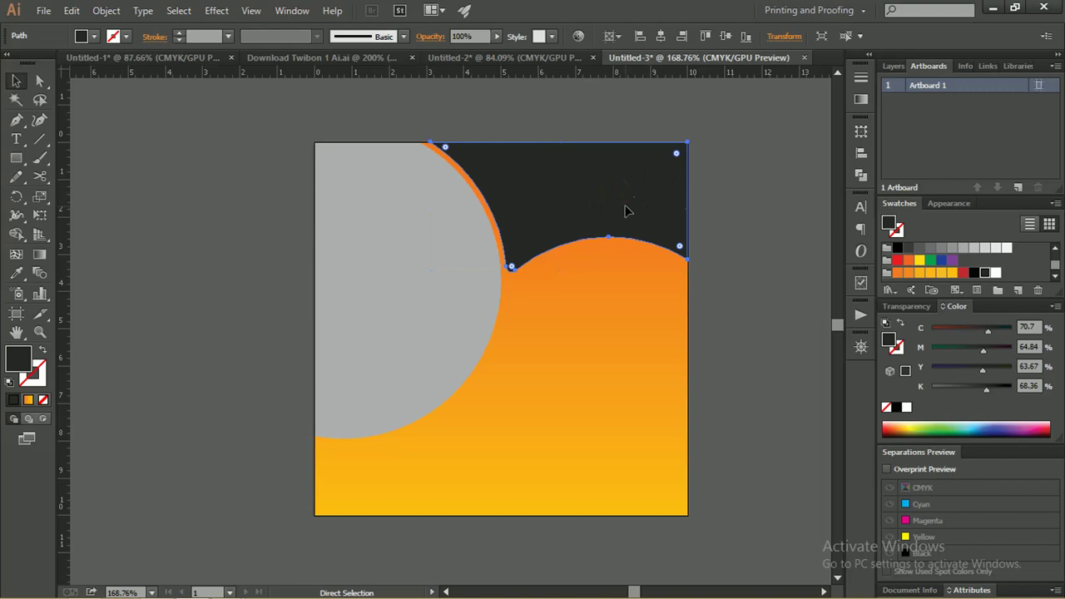
left_click_drag(627, 211, 506, 204)
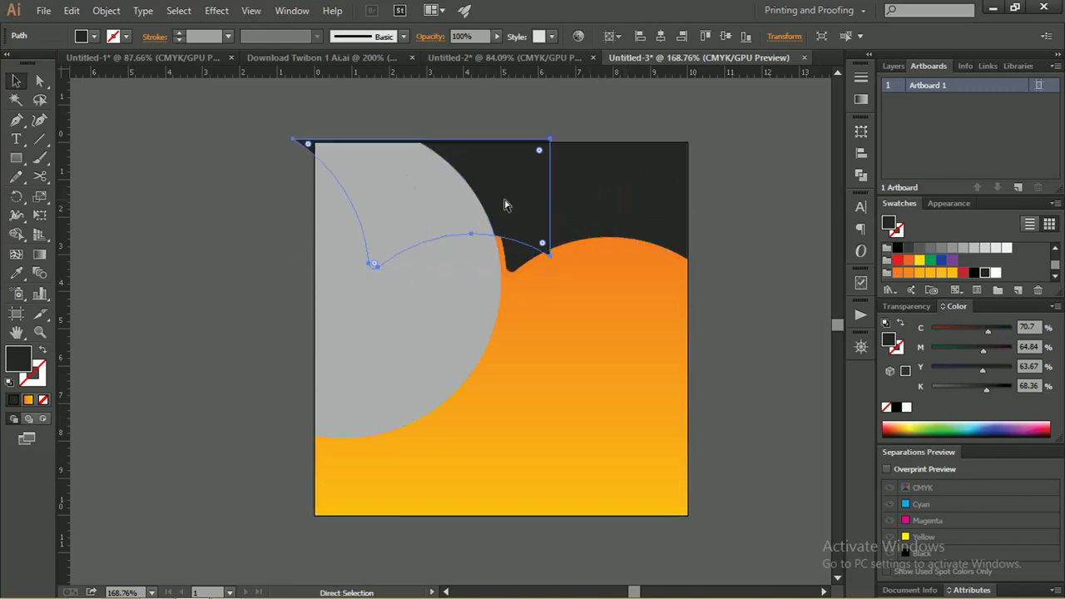
key("v")
key("d")
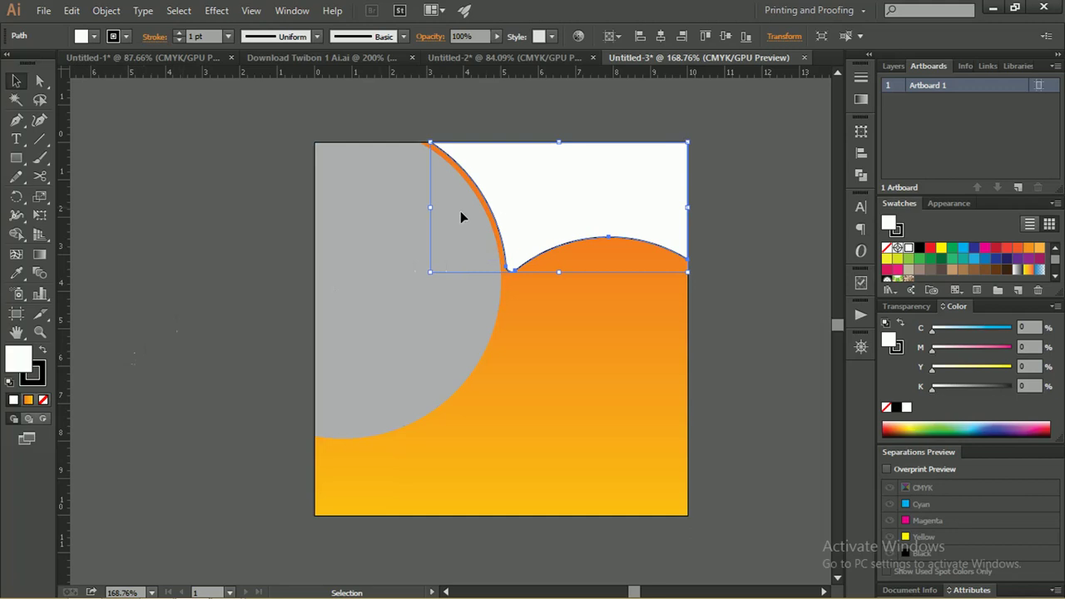
Step: Give the copy a white outline with no fill, zoomed in on the top-right shapes
left_click(41, 350)
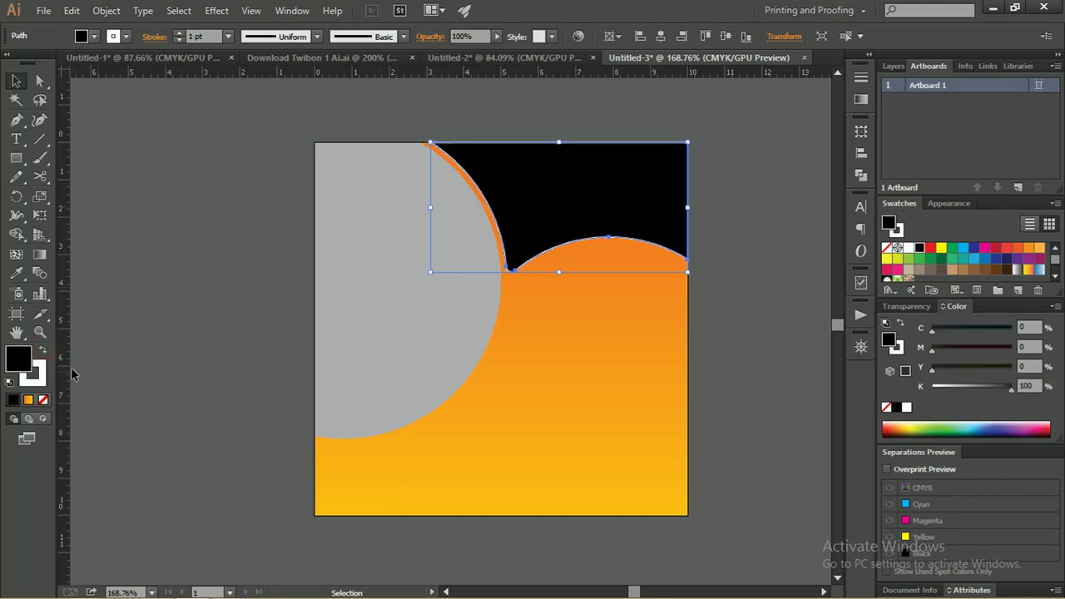
left_click(42, 350)
left_click(41, 350)
left_click(43, 399)
key("z")
mouse_move(523, 214)
left_mouse_down()
mouse_move(602, 268)
mouse_move(695, 263)
left_mouse_up()
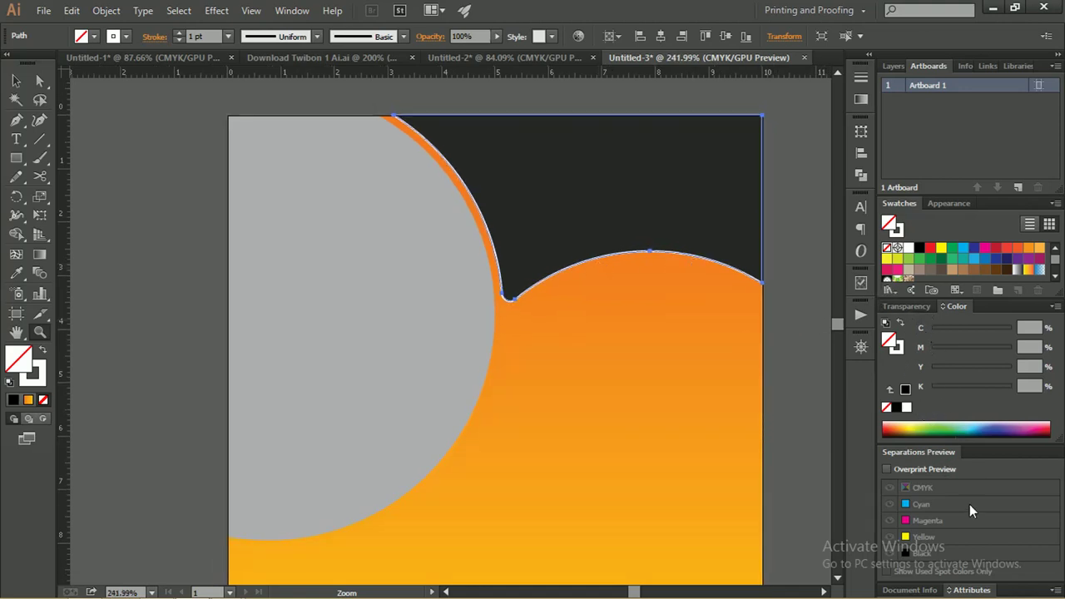
Step: Add an Offset Path effect to the white-outlined copy with preview enabled
left_click(940, 204)
left_click(929, 284)
mouse_move(804, 308)
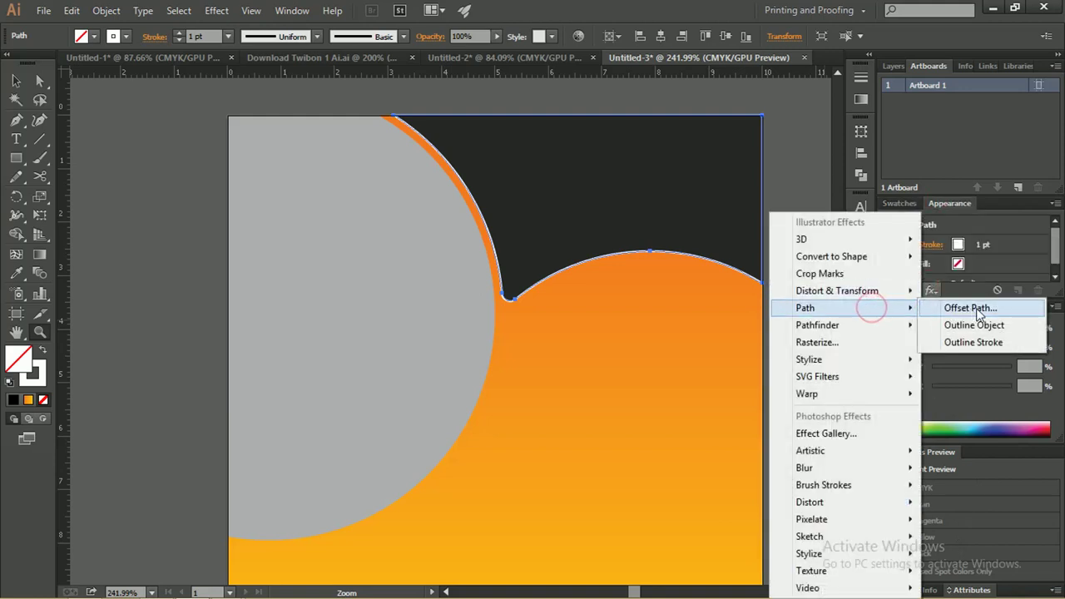
left_click(982, 308)
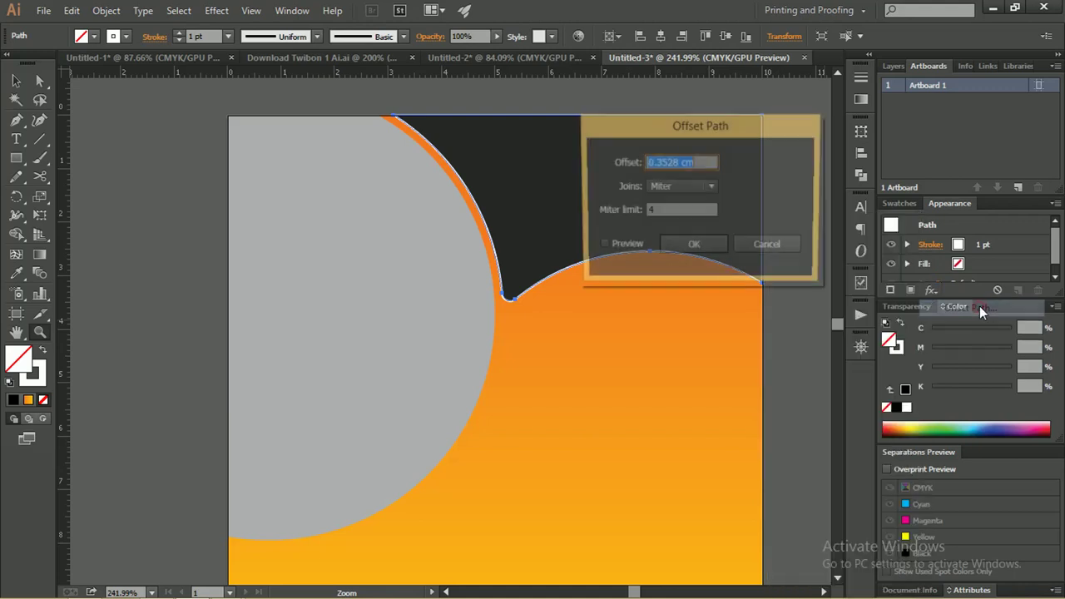
left_click(602, 246)
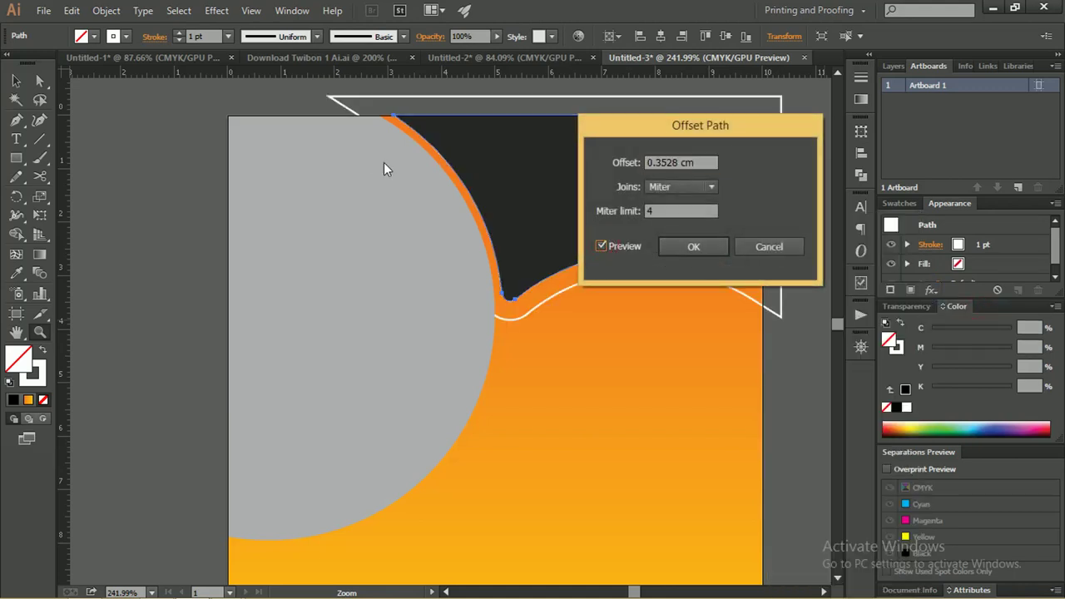
left_click_drag(647, 152, 712, 151)
mouse_move(863, 286)
left_mouse_down()
mouse_move(842, 281)
mouse_move(874, 307)
left_mouse_up()
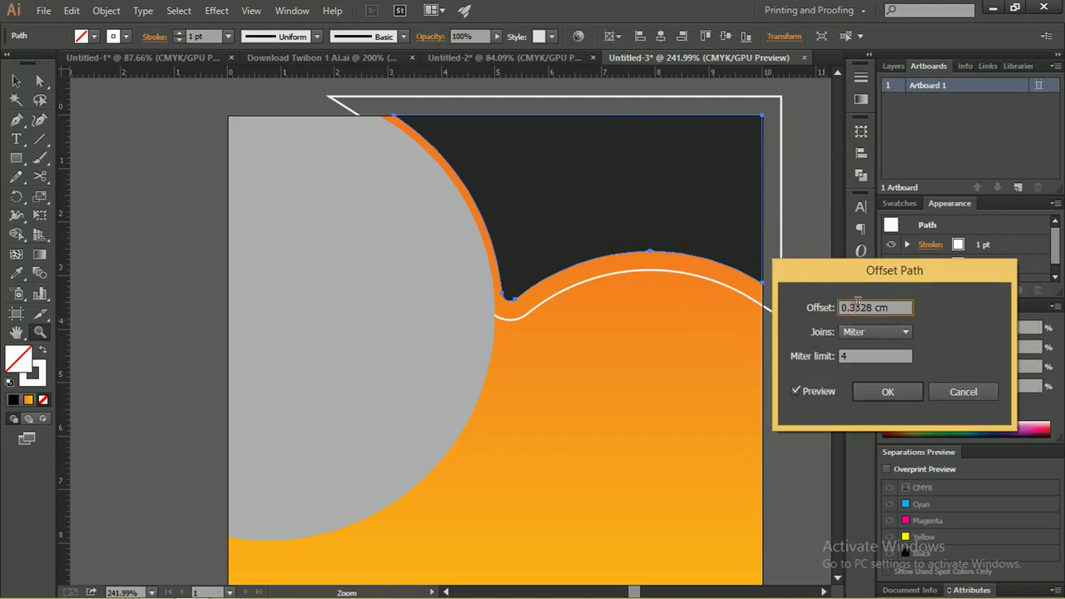
Step: Set the offset distance to 0.15 cm with Miter joins and confirm
key("BackSpace")
type("1")
left_click(795, 391)
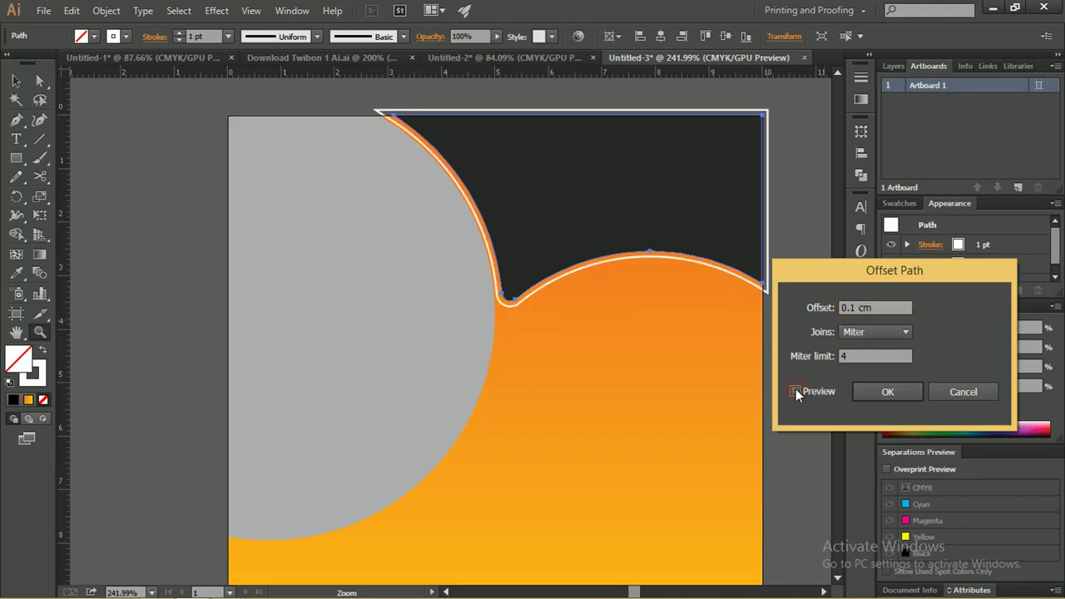
left_click(853, 309)
type("0.15")
left_click(796, 391)
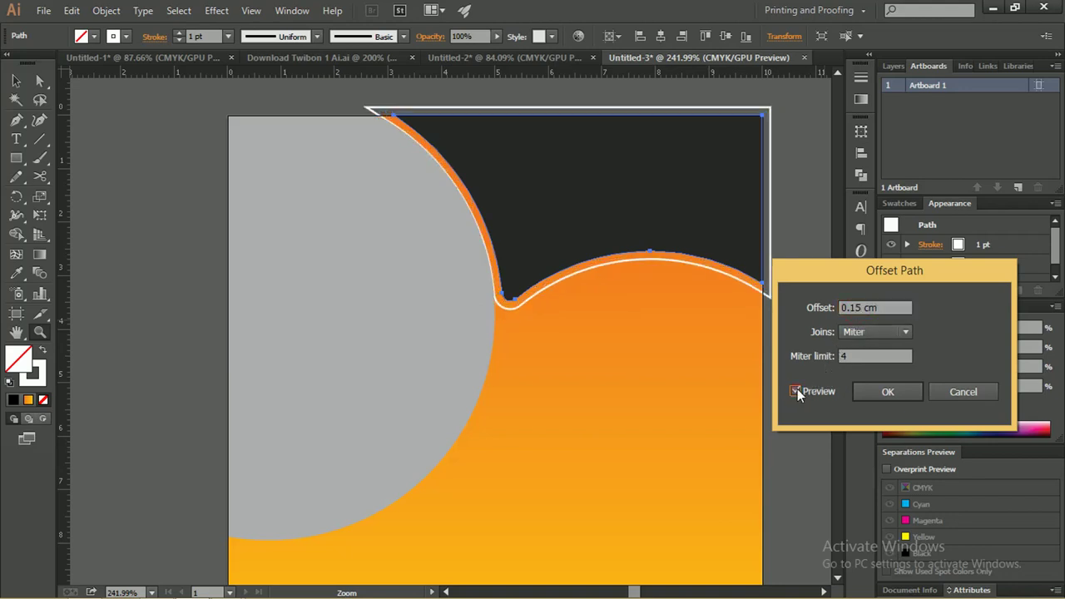
left_click(859, 307)
left_click(799, 392)
left_click(887, 392)
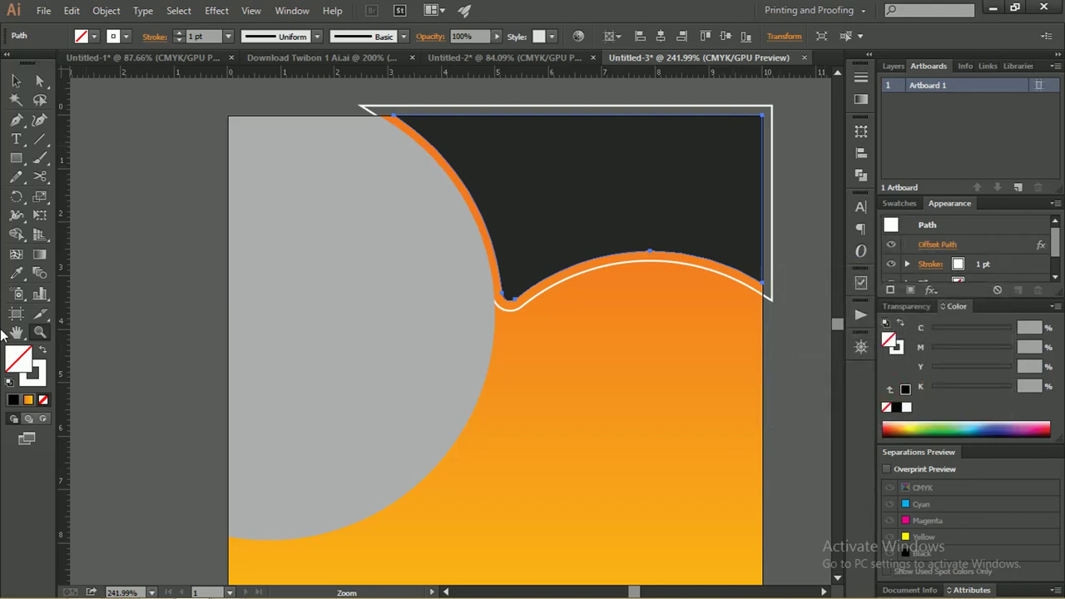
Step: Expand the offset outline's appearance into ordinary paths and zoom out to the whole poster
left_click(16, 81)
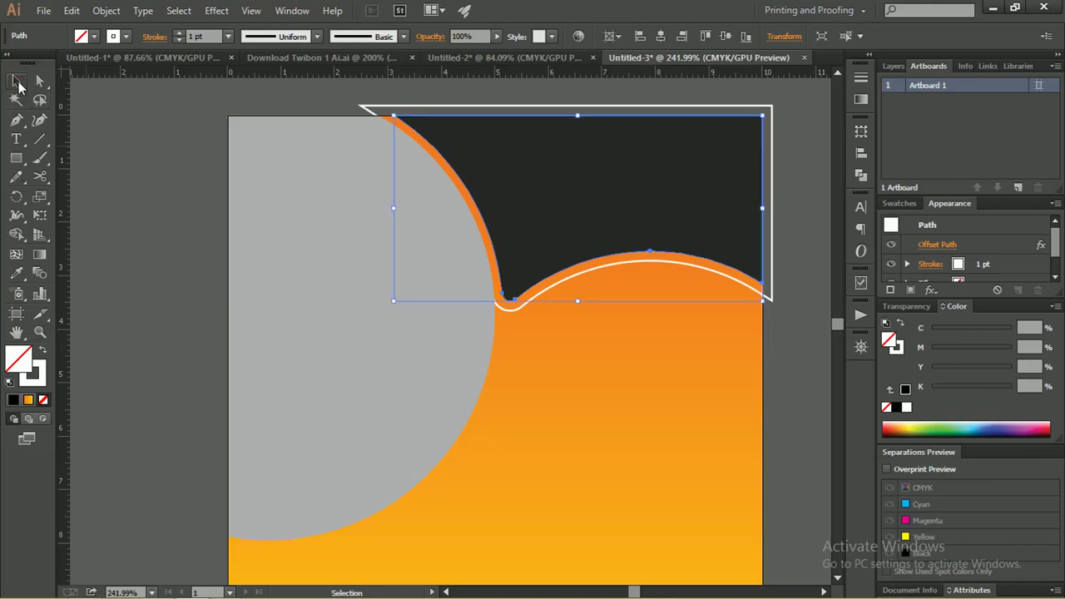
left_click(183, 133)
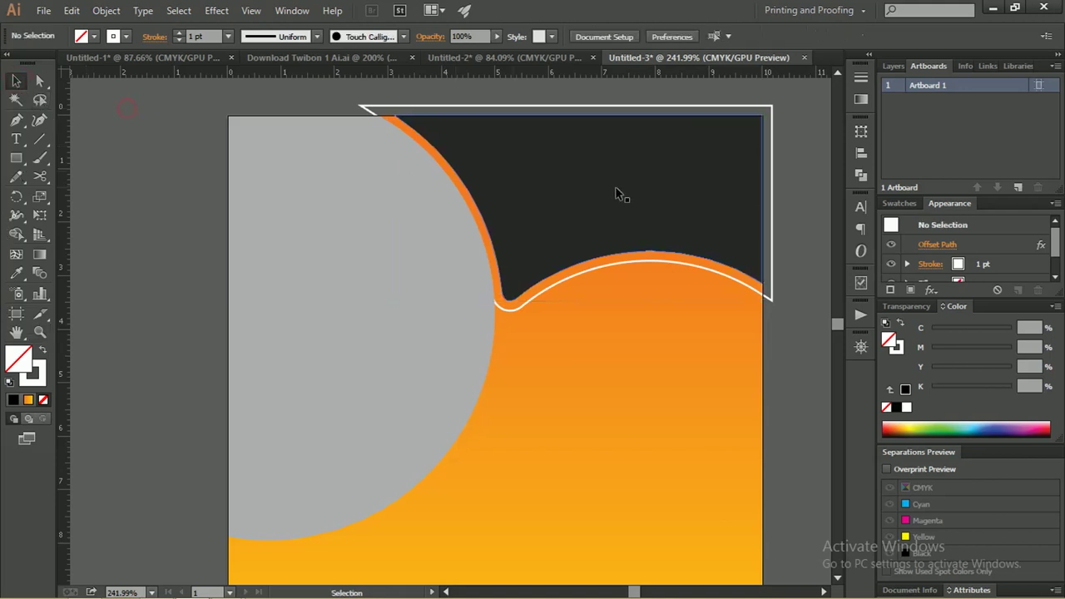
left_click(710, 105)
left_click(106, 10)
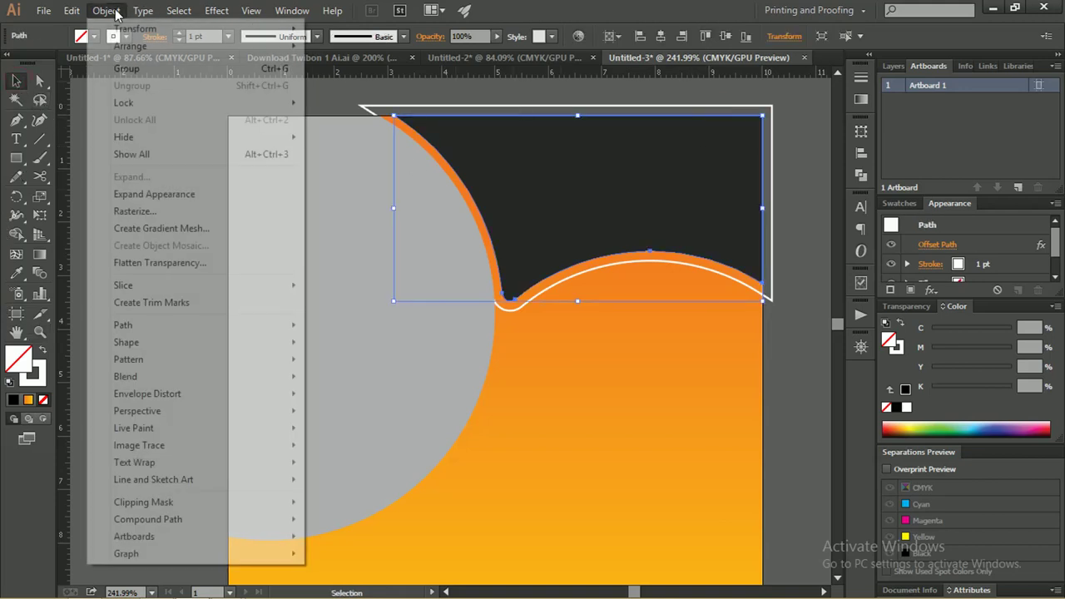
left_click(199, 196)
left_click(146, 133)
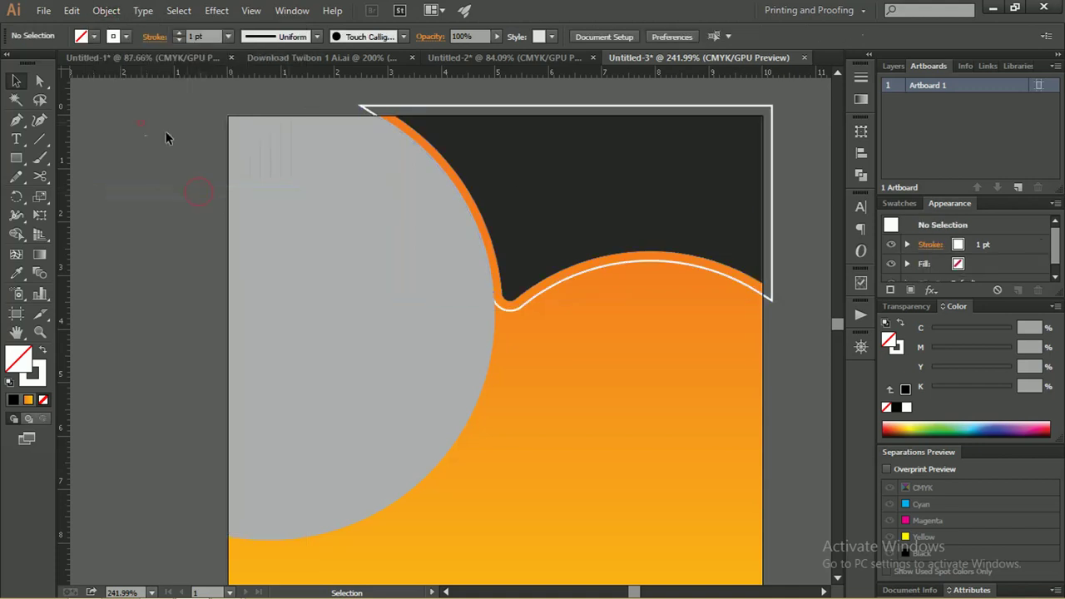
key("z")
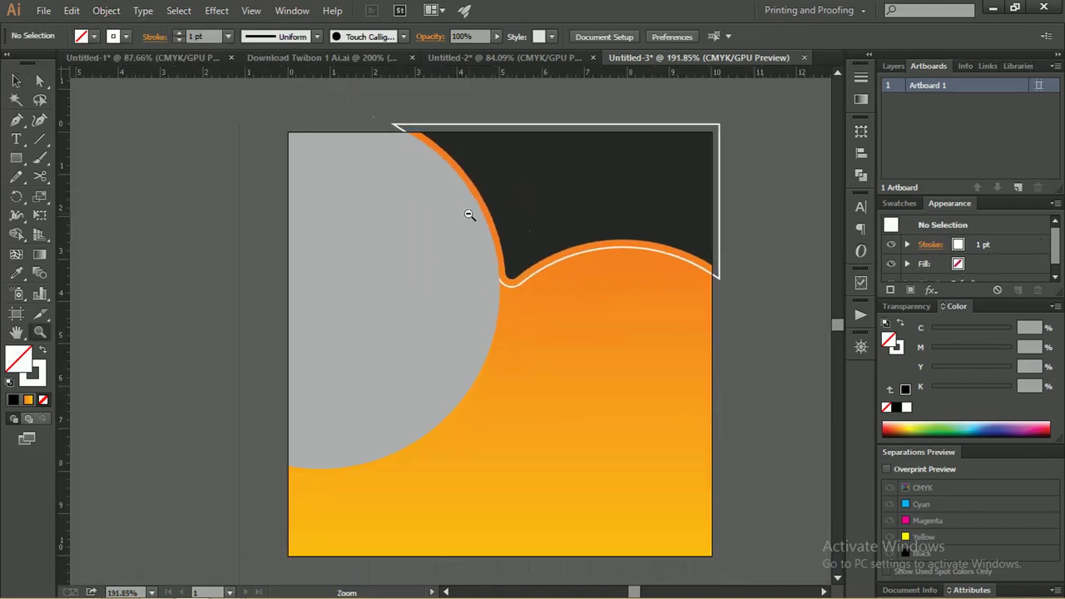
left_click_drag(590, 229, 452, 202)
Step: Bring the orange gradient rectangle to the front and select it together with the curved outline
key("v")
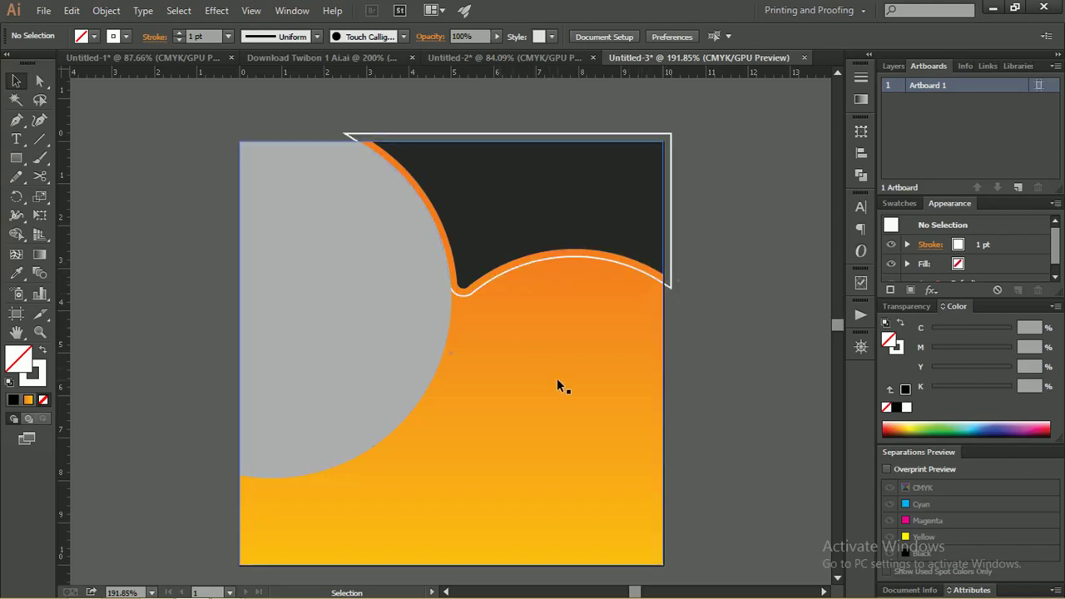
left_click(571, 356)
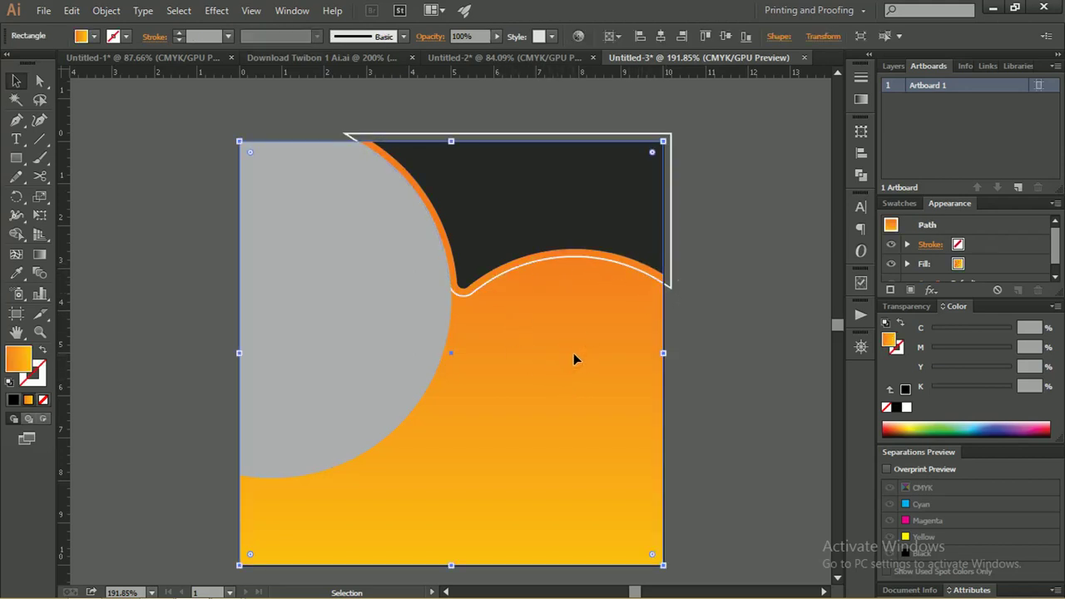
key("a")
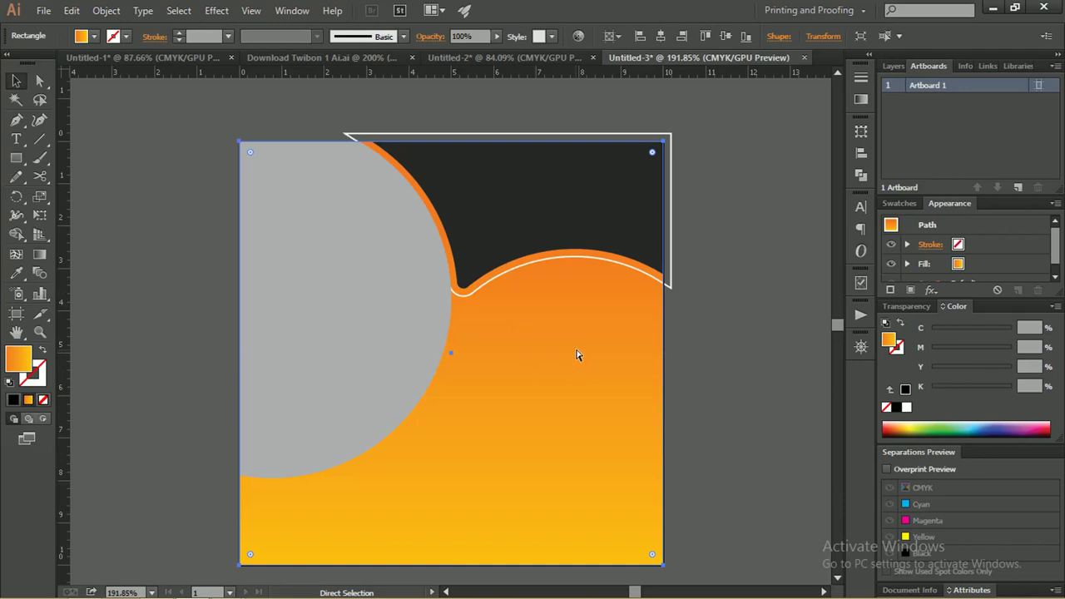
key("v")
key("ctrl+shift+bracketright")
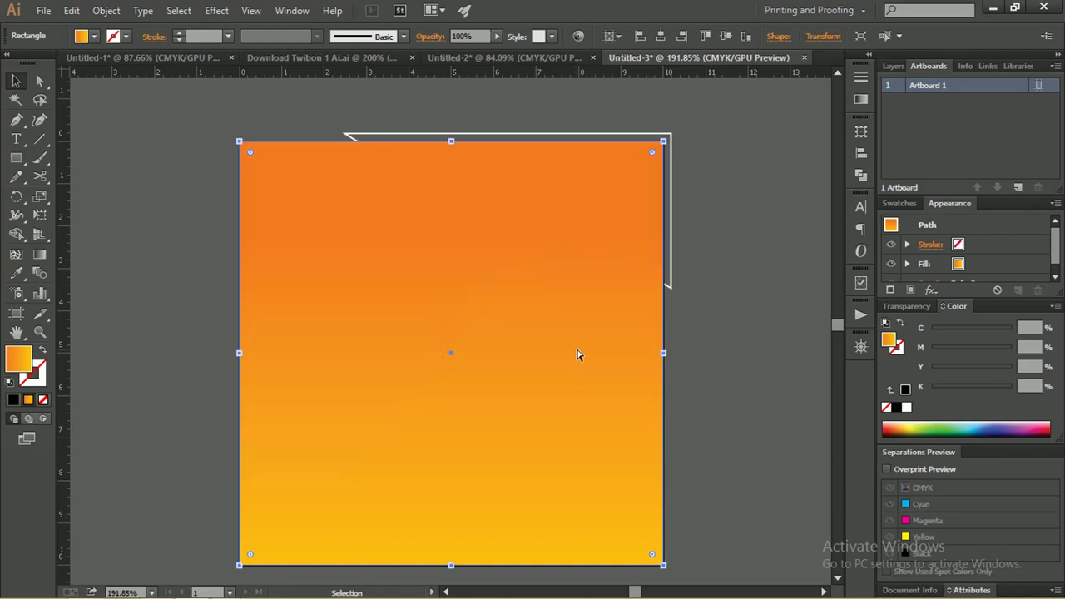
left_click(672, 226, "shift")
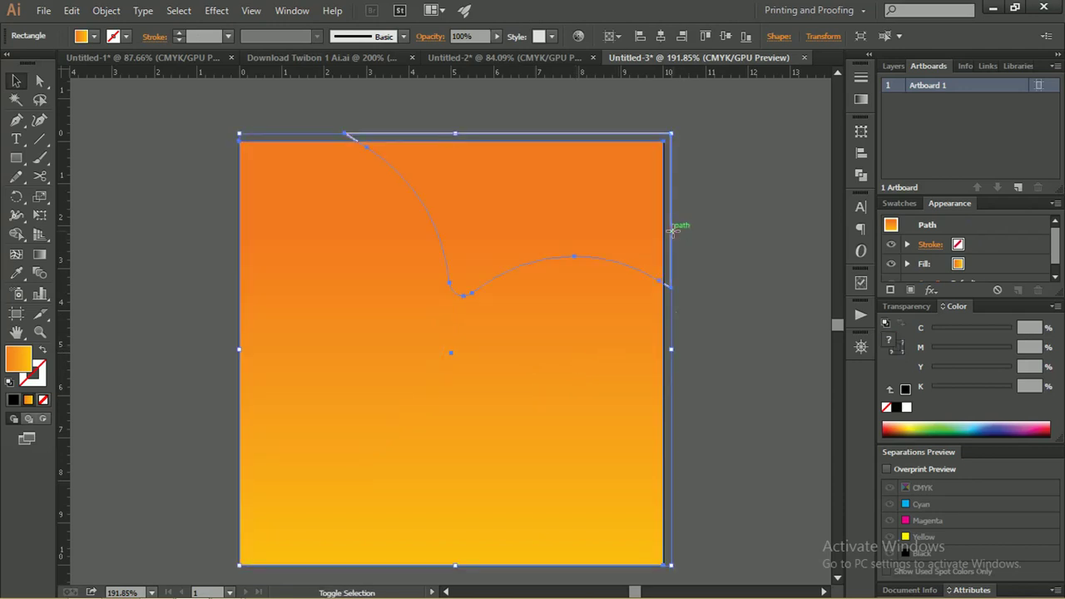
Step: Intersect the rectangle with the curved outline, then send the full orange background to the back
left_click(861, 175)
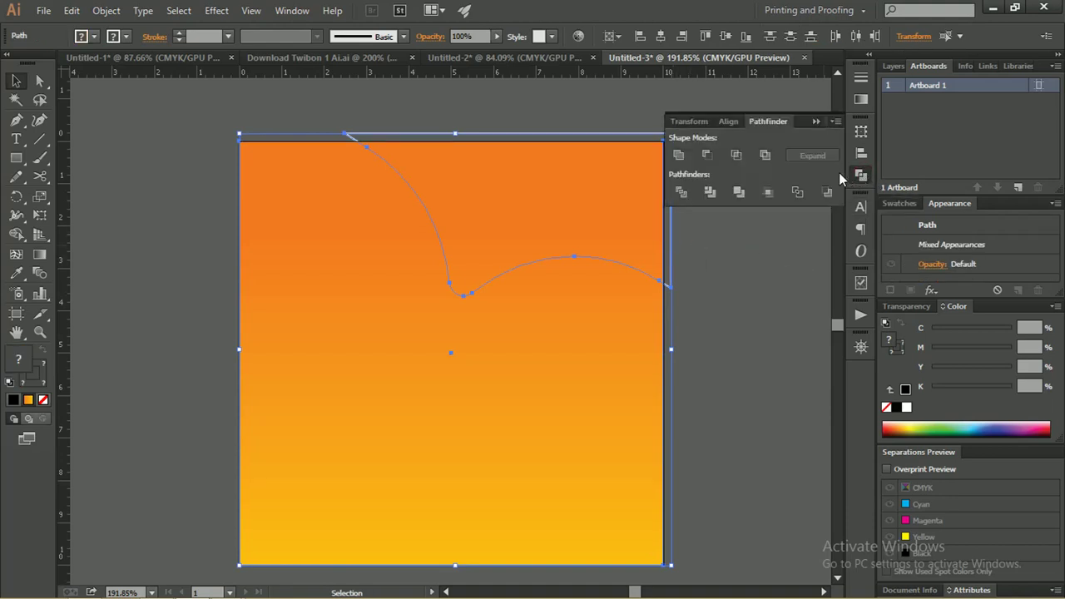
left_click(736, 156)
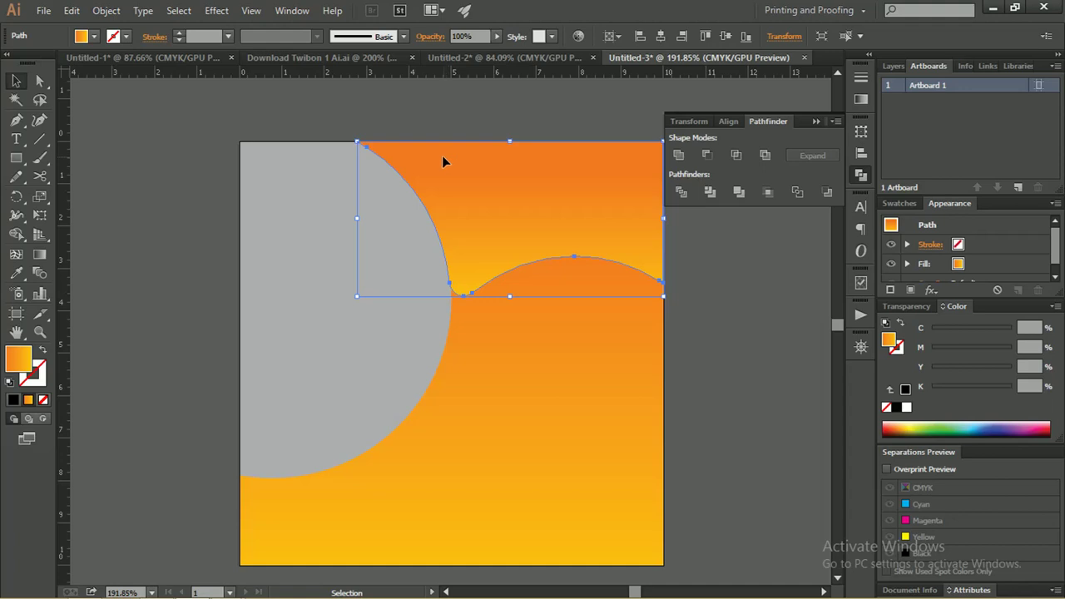
left_click(569, 368, "shift")
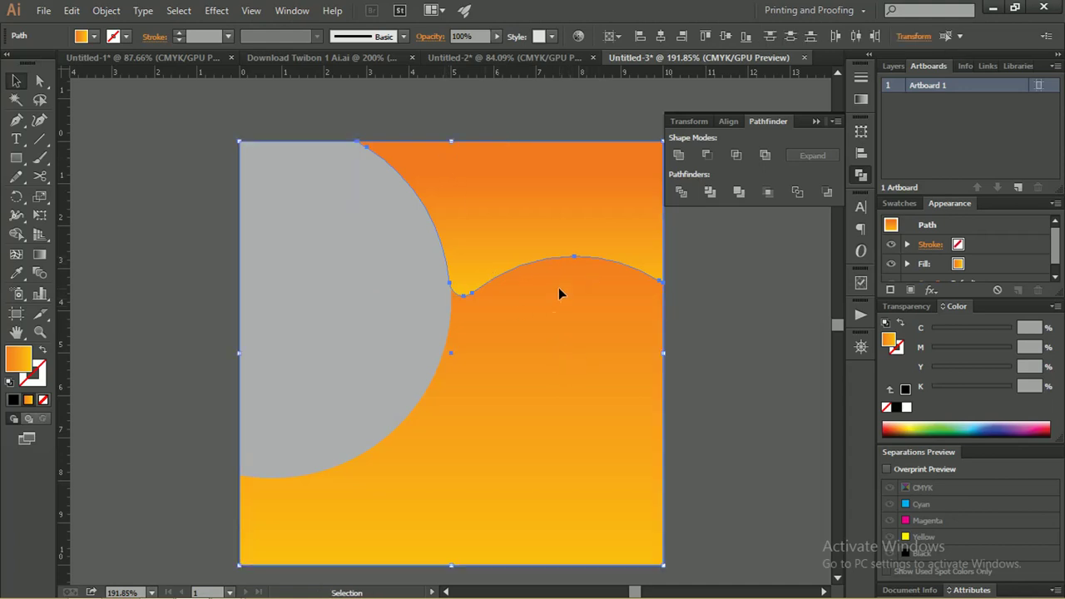
key("ctrl")
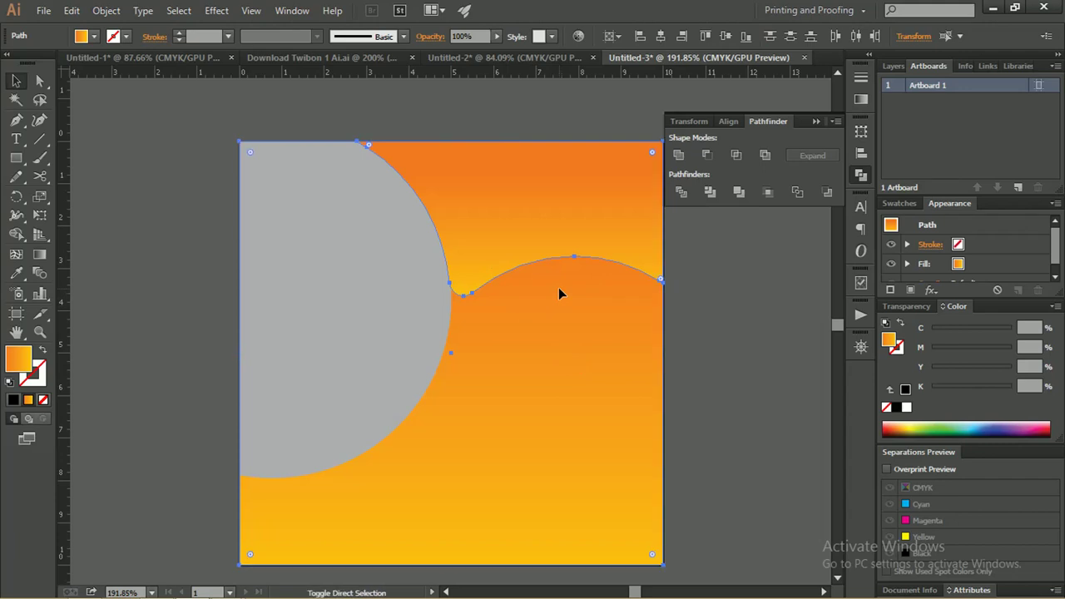
key("Delete")
left_click(711, 285)
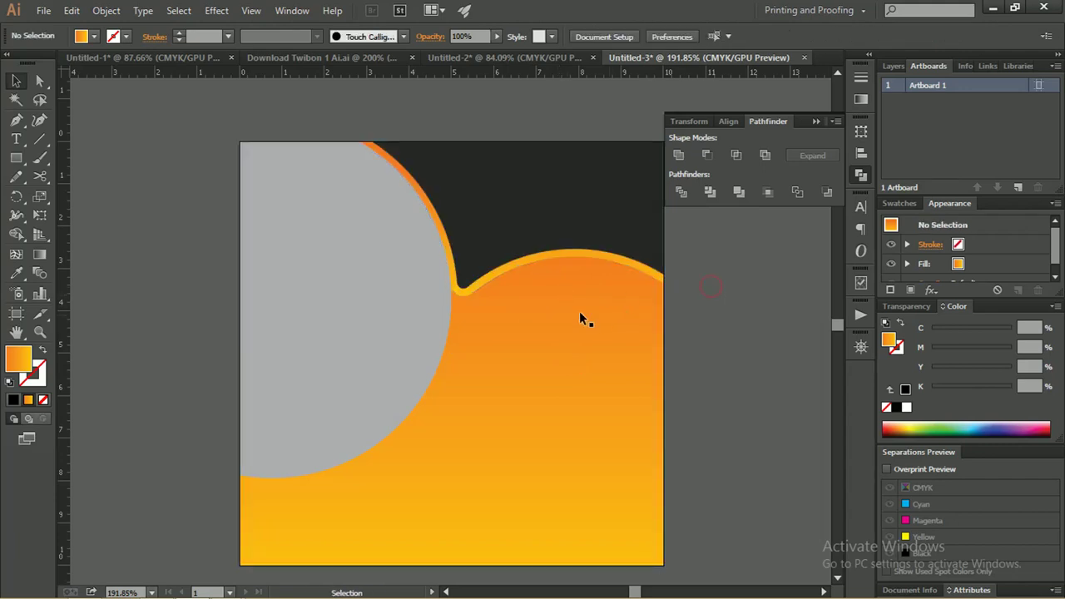
Step: Redirect the curved orange band's gradient diagonally so it brightens against the dark top
left_click(522, 264)
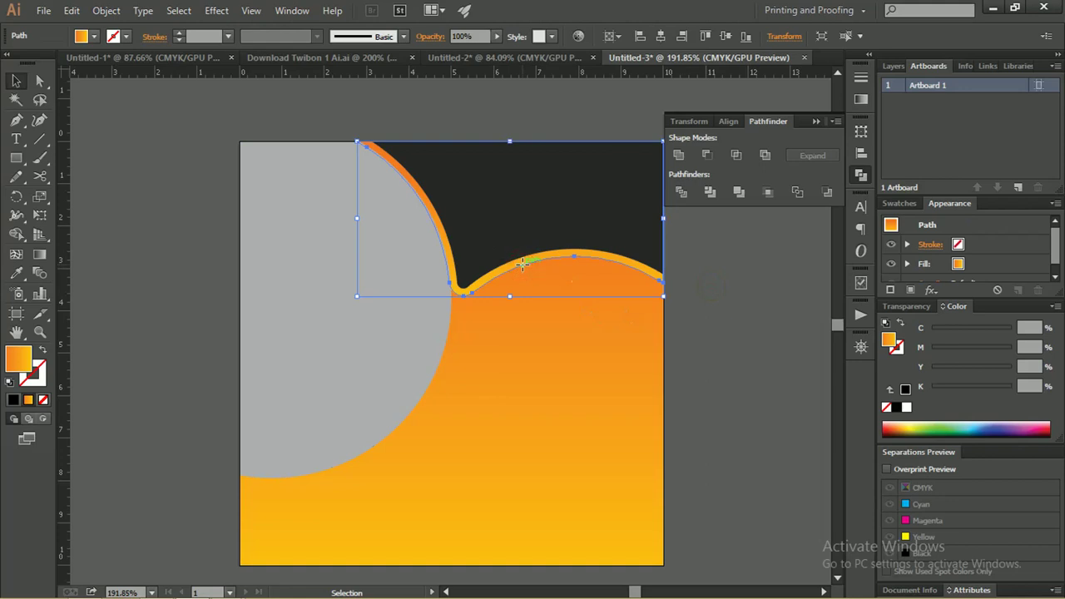
key("g")
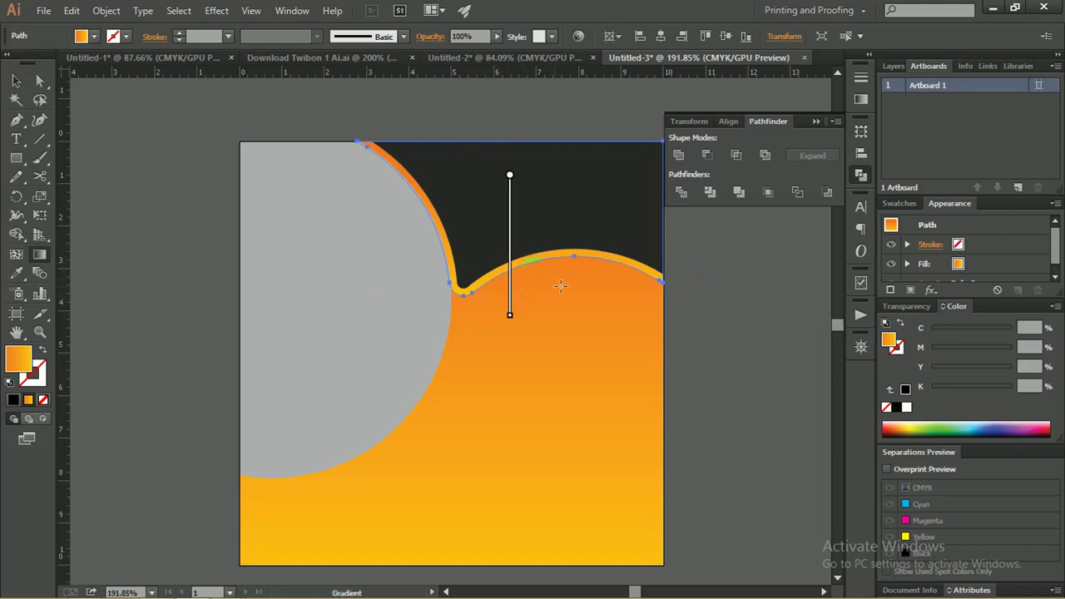
left_click_drag(381, 116, 590, 235)
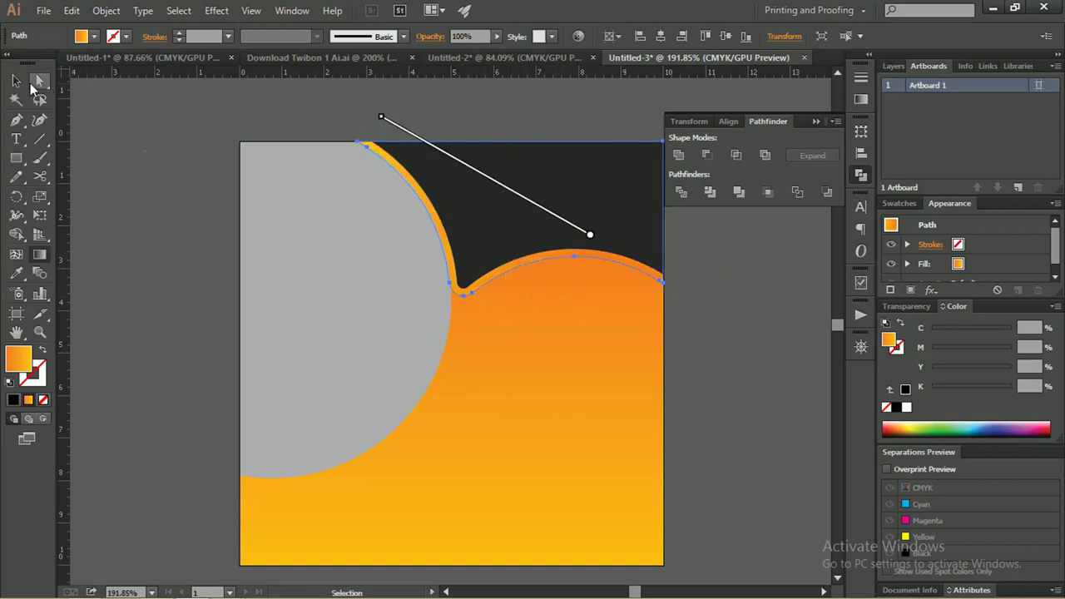
left_click(16, 81)
left_click(85, 93)
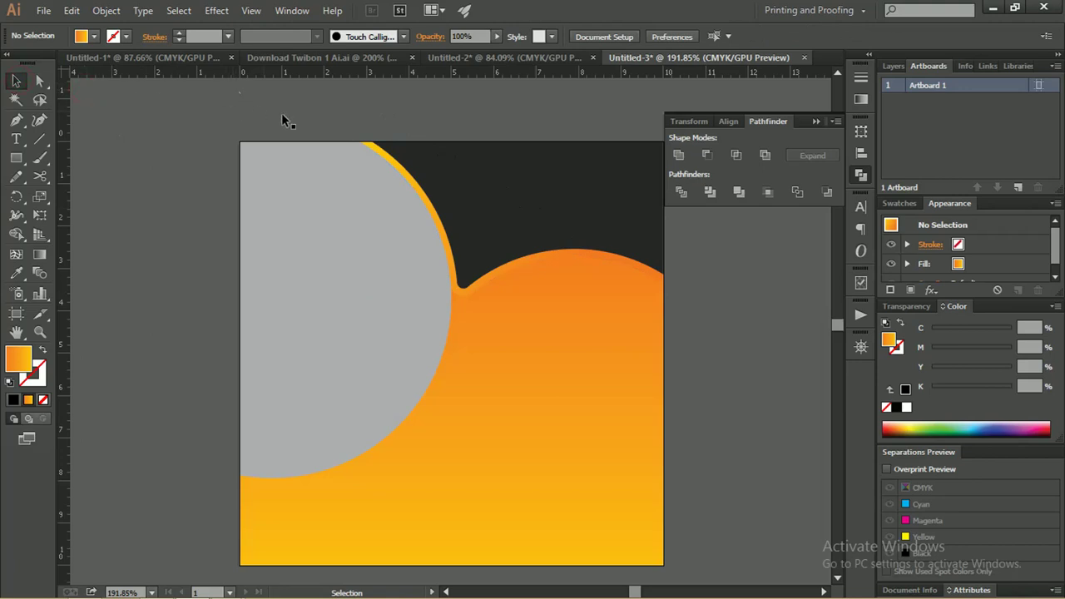
left_click_drag(511, 313, 423, 182)
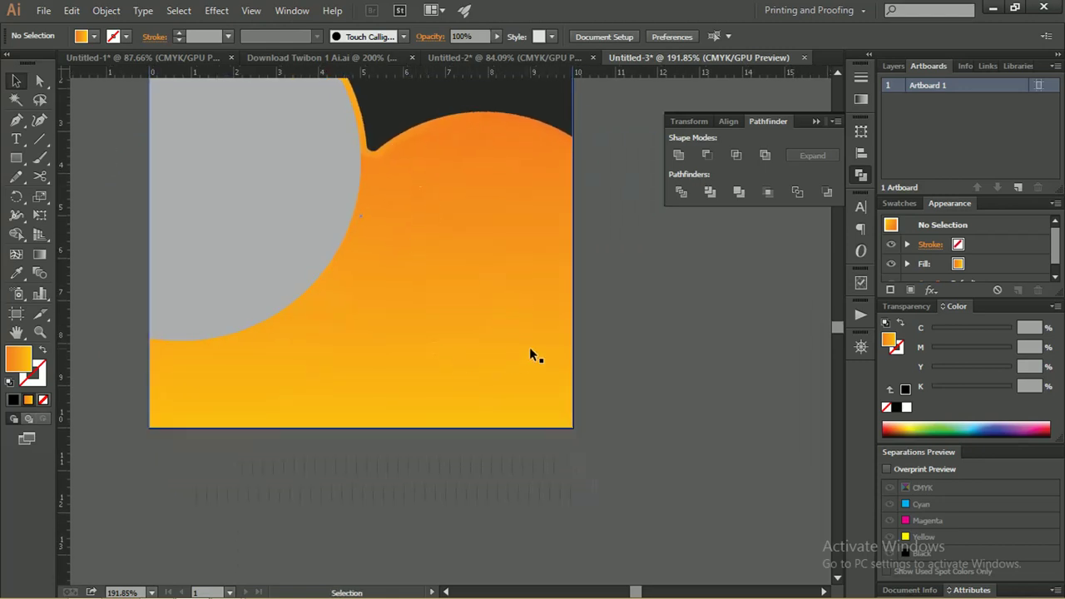
Step: Draw a rounded-corner square over the artboard's lower-right corner
left_click(16, 157)
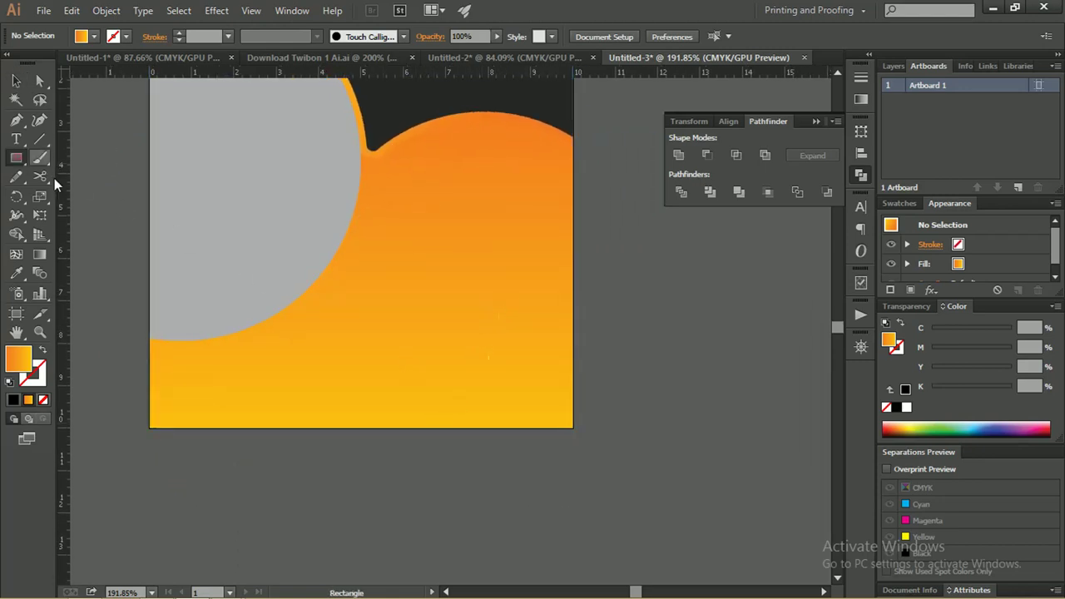
left_click_drag(491, 313, 639, 463)
key("a")
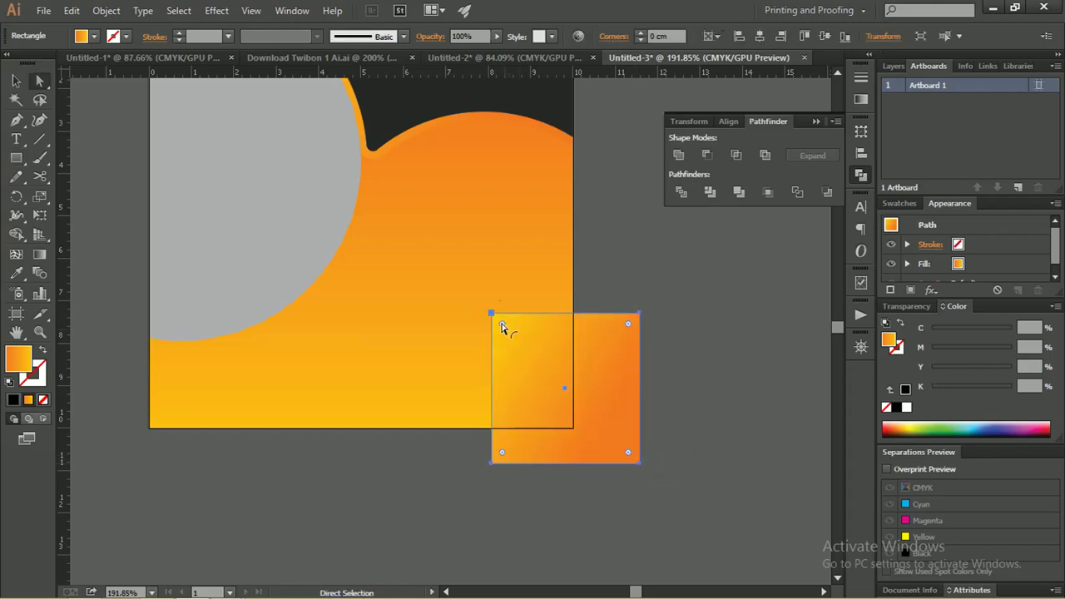
left_click_drag(502, 323, 508, 338)
left_click(16, 80)
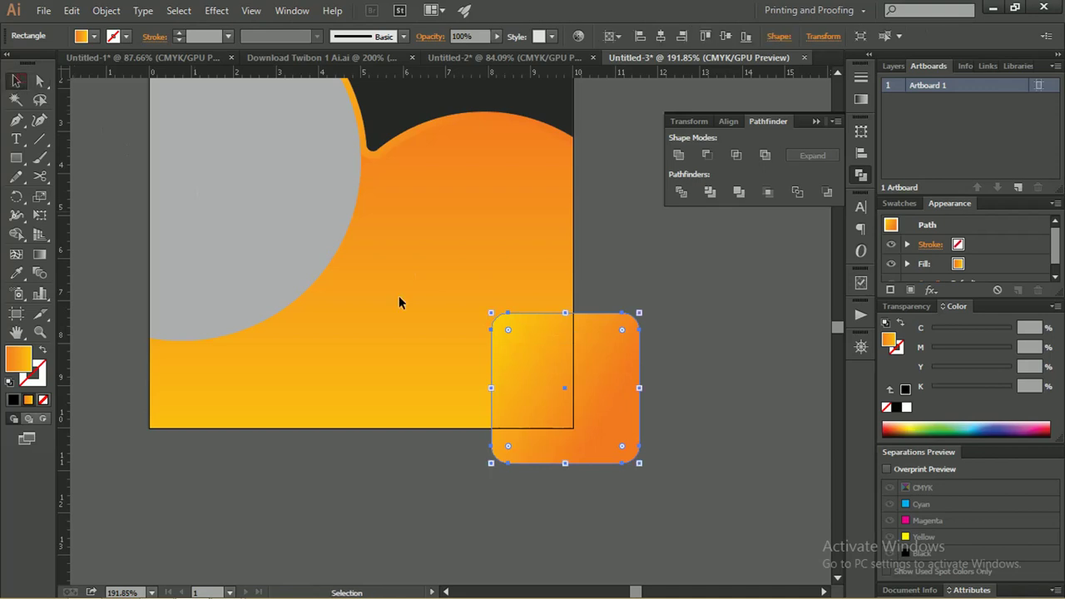
Step: Tilt the rounded square about 9° clockwise
left_click(654, 304)
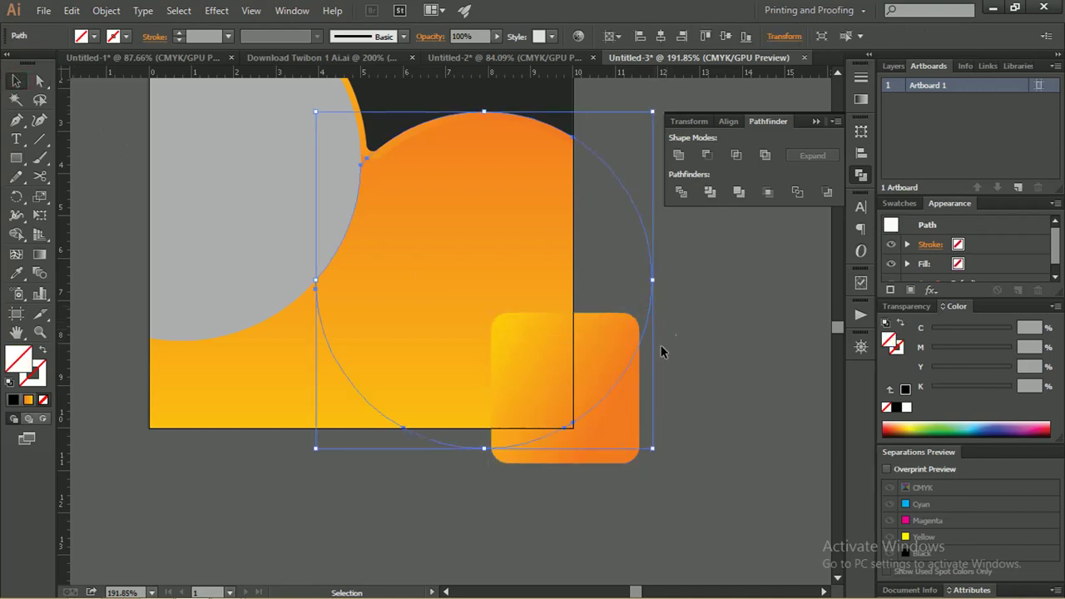
left_click(660, 332)
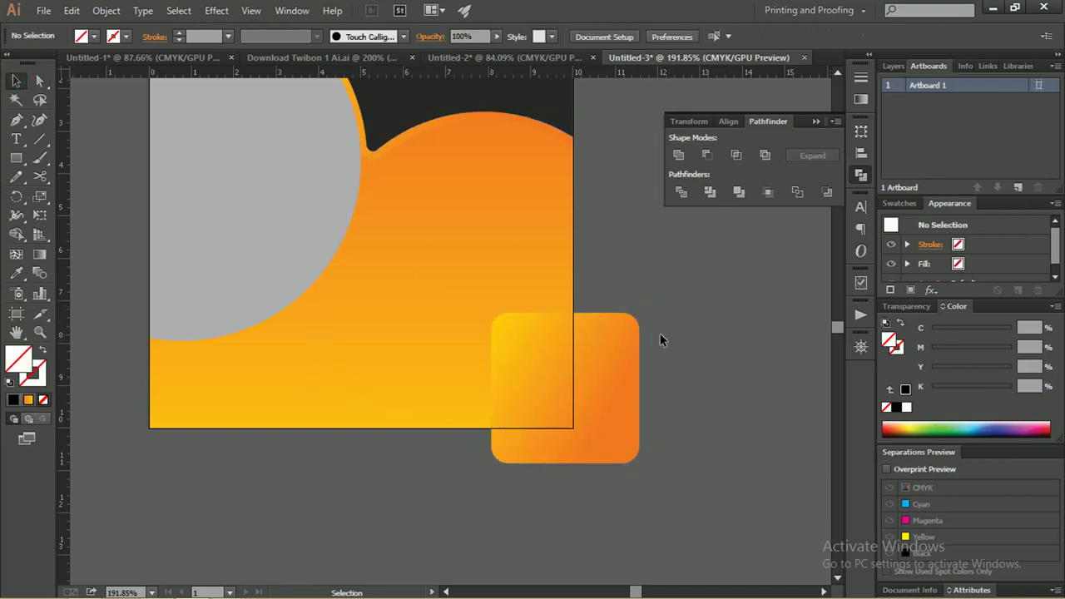
left_click(637, 331)
left_click(647, 301)
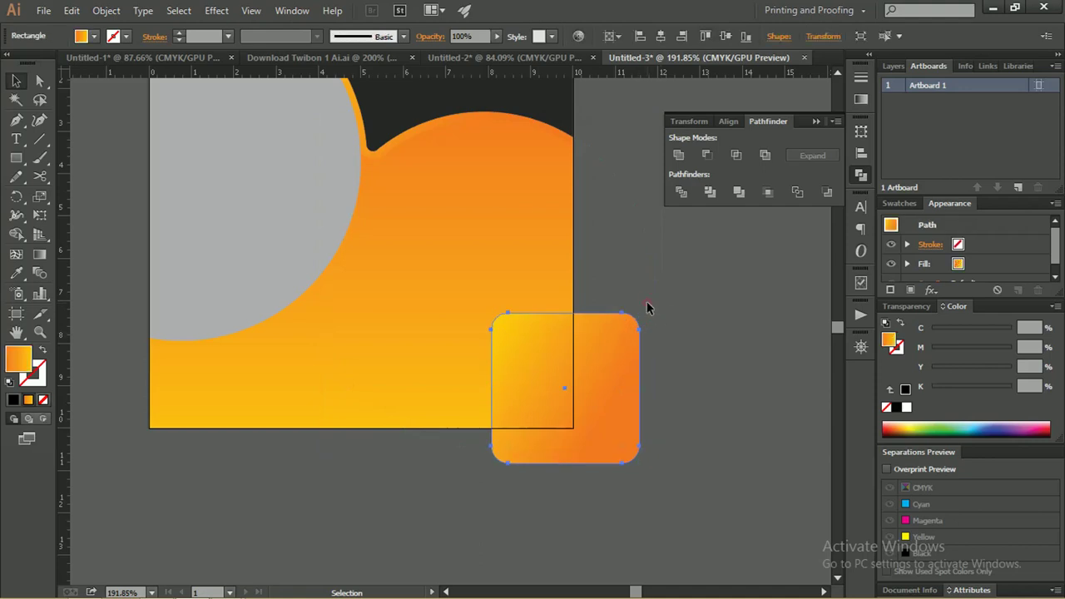
left_click(649, 316)
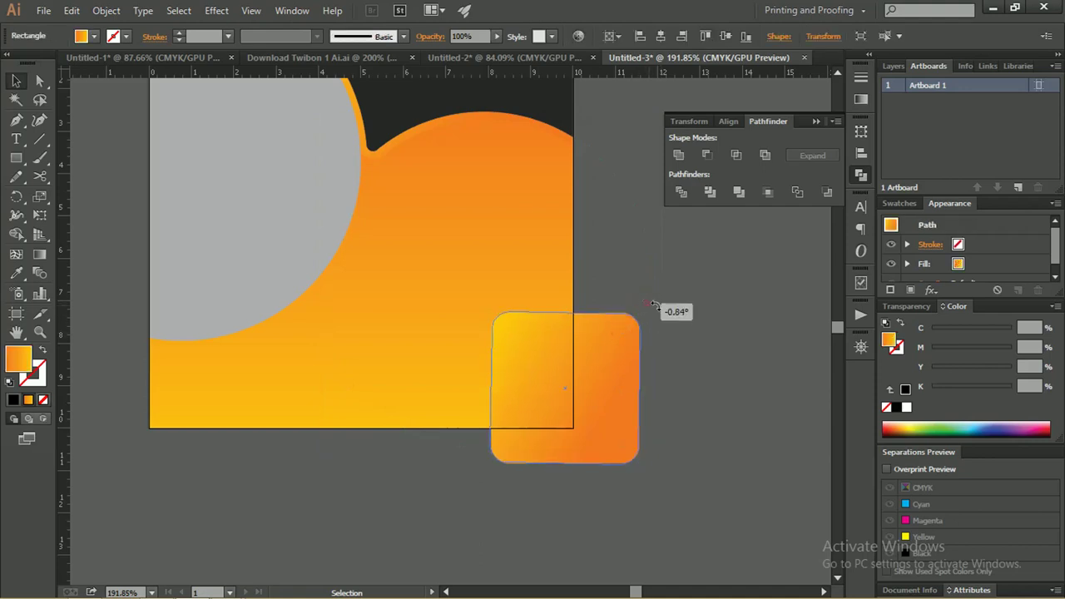
mouse_move(651, 311)
left_mouse_down()
mouse_move(665, 326)
mouse_move(612, 360)
left_mouse_up()
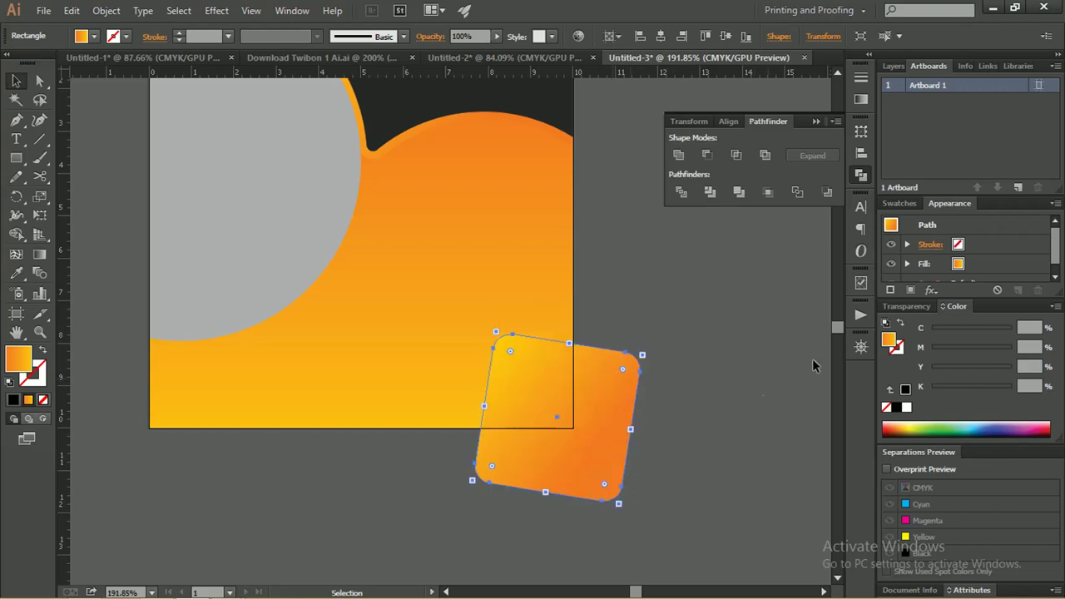
left_click(899, 203)
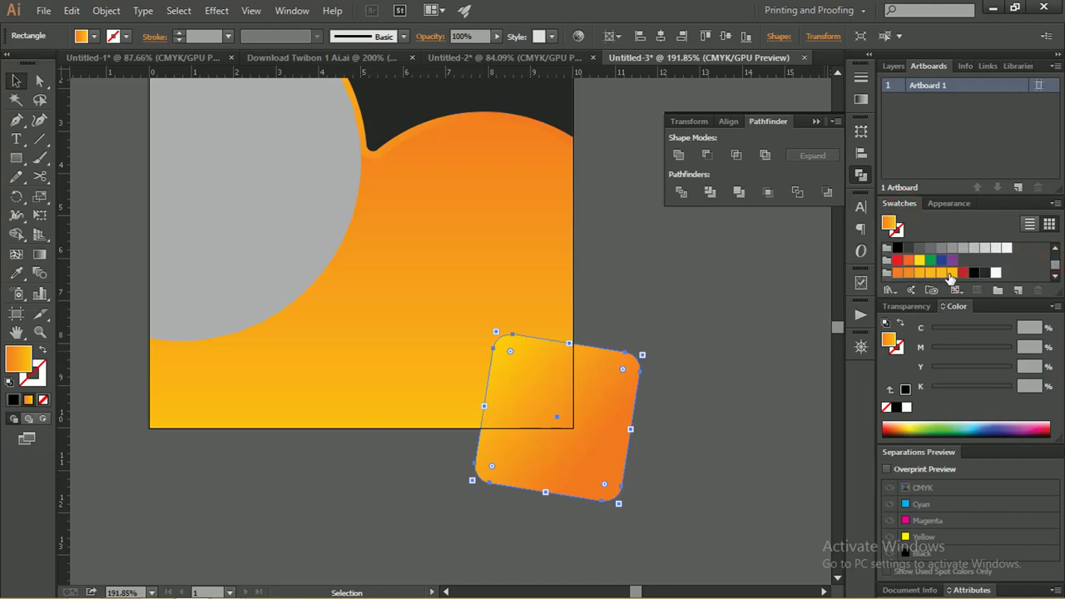
Step: Fill the tilted rounded square with a darker orange swatch
left_click(952, 273)
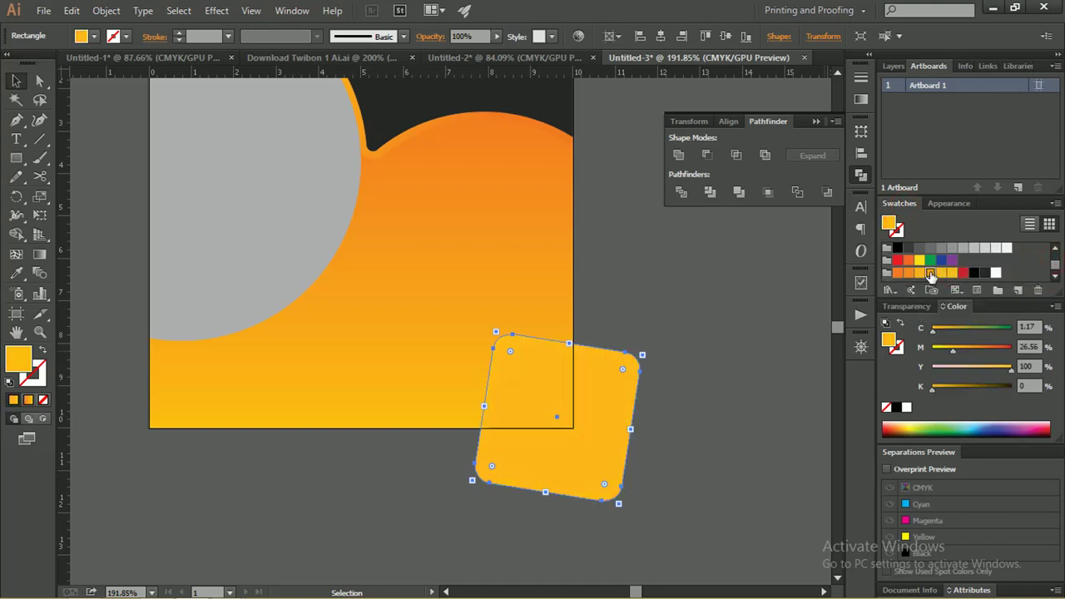
left_click(918, 273)
left_click(671, 295)
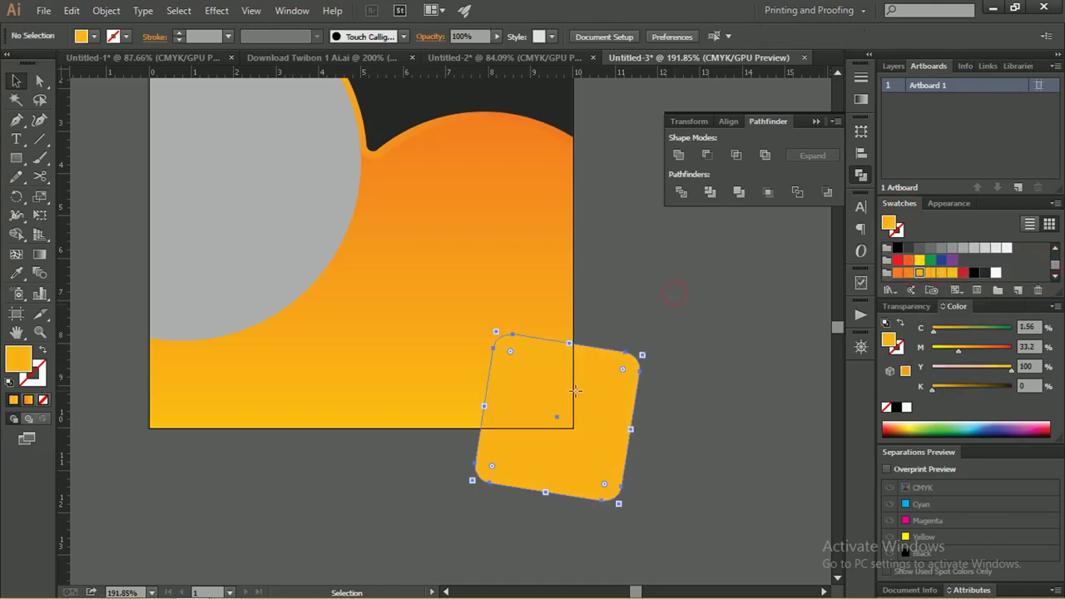
left_click_drag(582, 375, 592, 387)
left_click(908, 273)
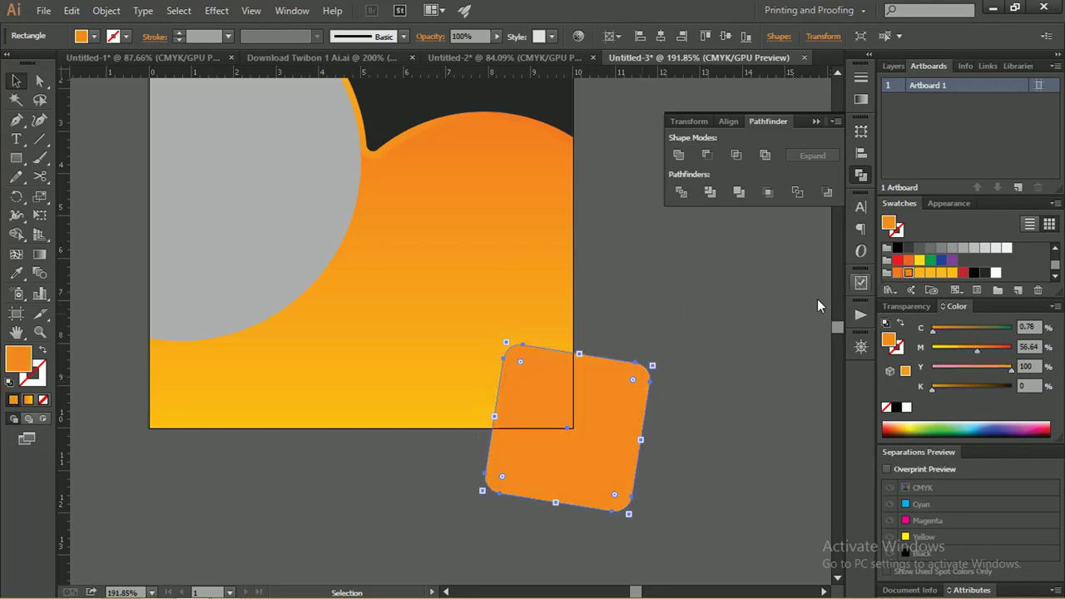
left_click(738, 299)
Step: Make the square's corners rounder and place a copy just below and to the left
left_click(585, 374)
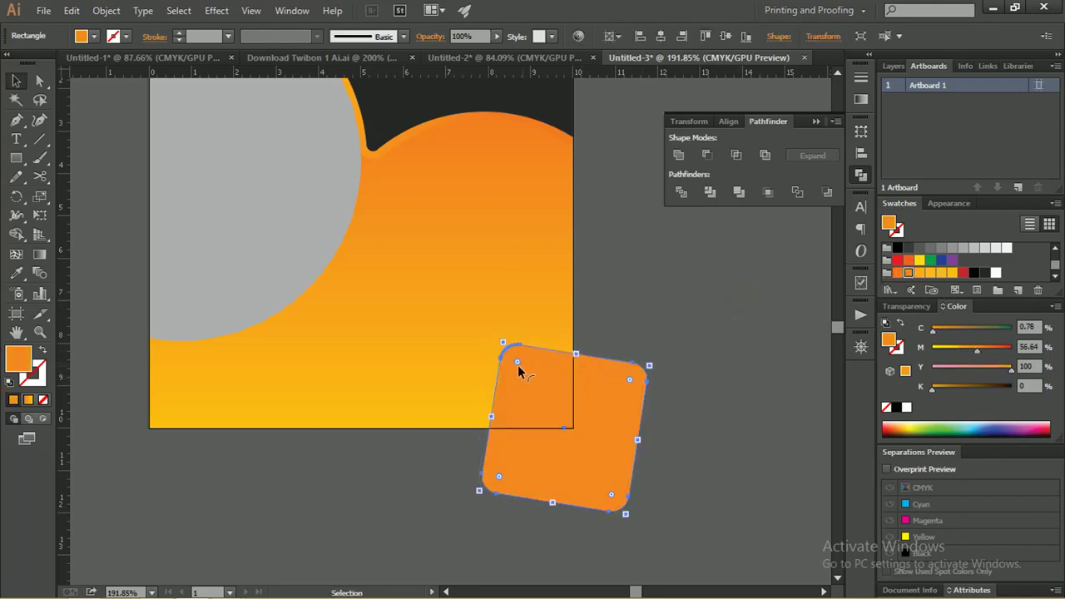
mouse_move(518, 365)
left_mouse_down()
mouse_move(535, 377)
mouse_move(583, 378)
mouse_move(545, 385)
left_mouse_up()
key("backslash")
key("ctrl+z")
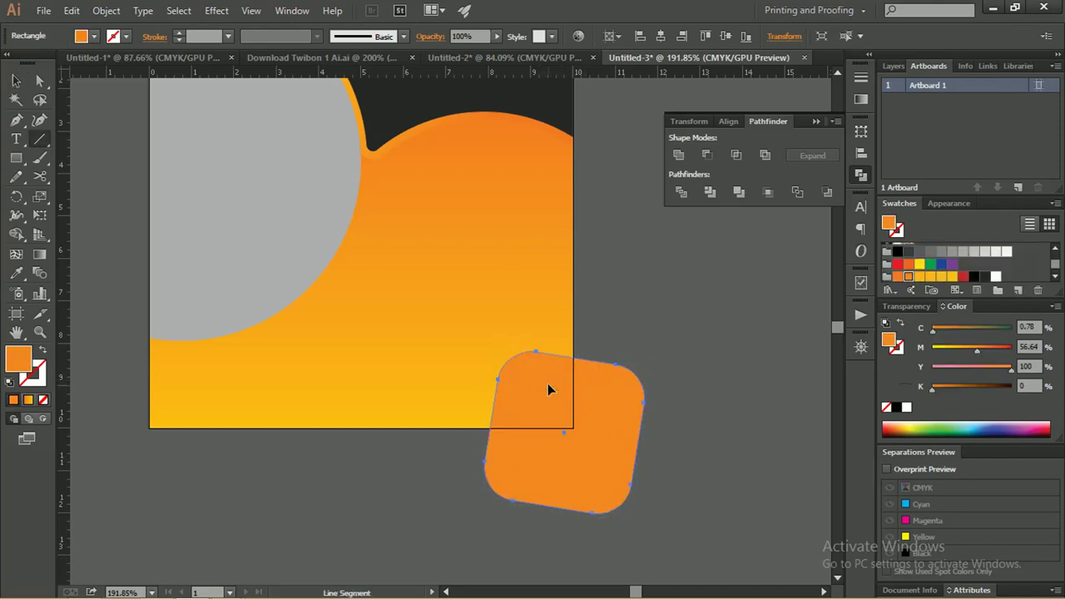
key("v")
left_click_drag(556, 384, 511, 387)
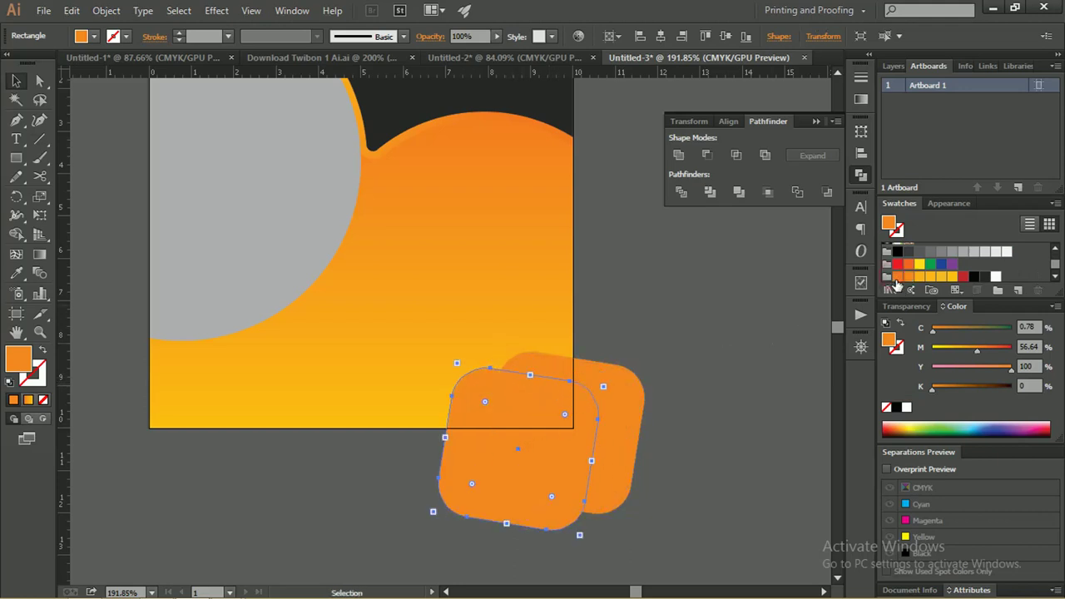
Step: Color the copied rounded square dark orange and bring the other square to the front
left_click(897, 278)
left_click(683, 366)
left_click(639, 379)
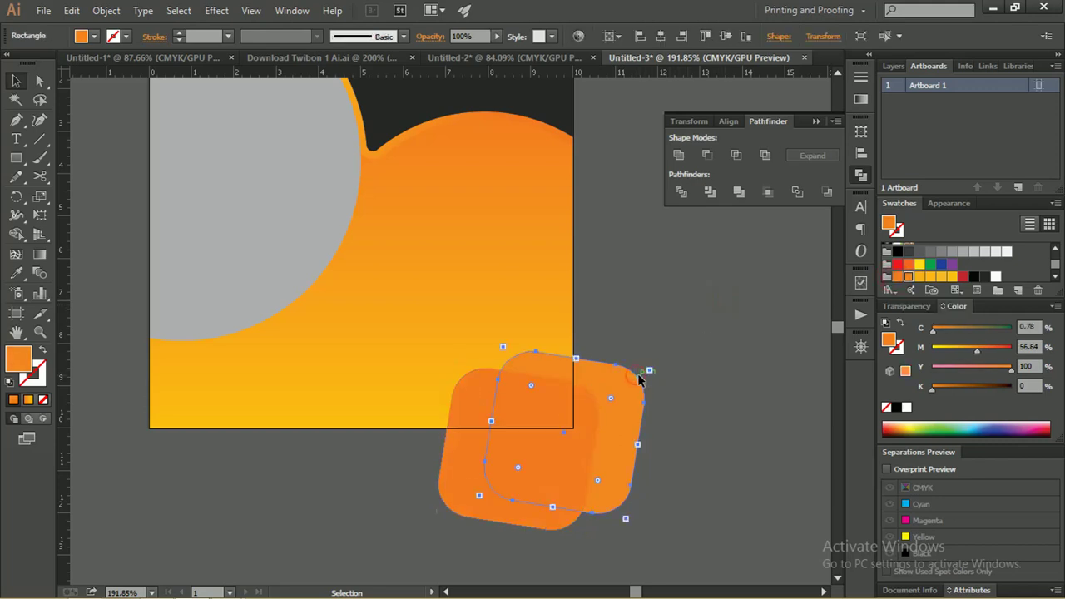
key("ctrl+shift+bracketright")
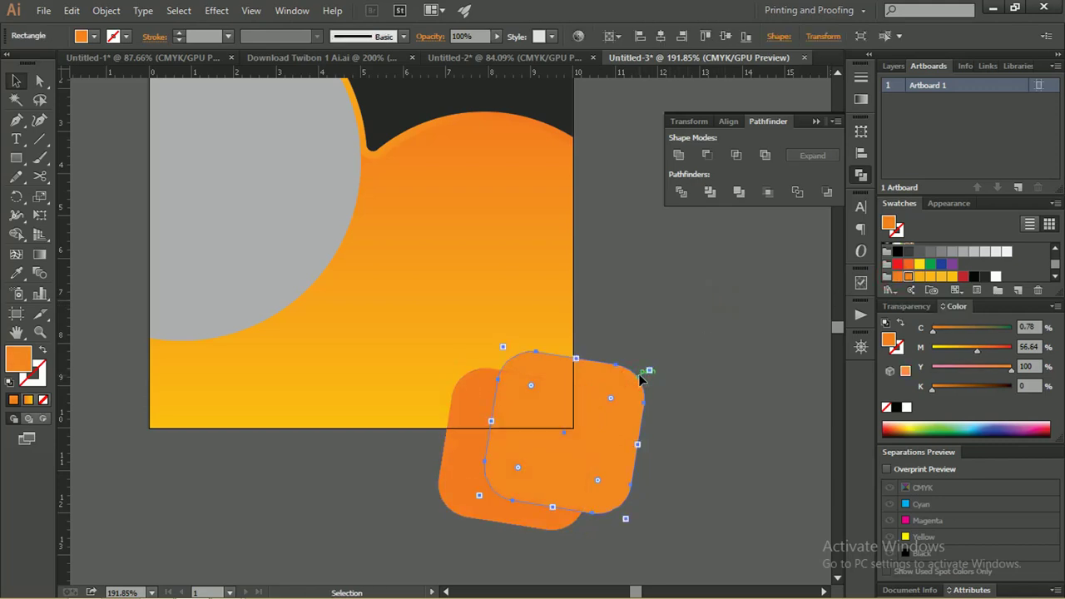
Step: Fill the front rounded square with a lighter yellow-orange swatch
left_click(674, 321)
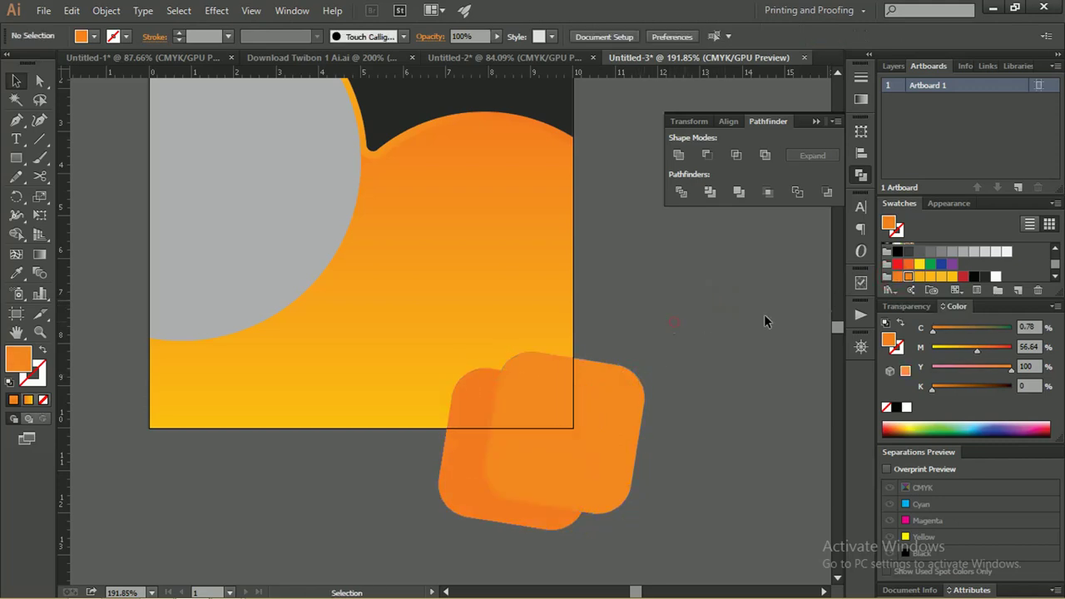
left_click(624, 384)
left_click(918, 276)
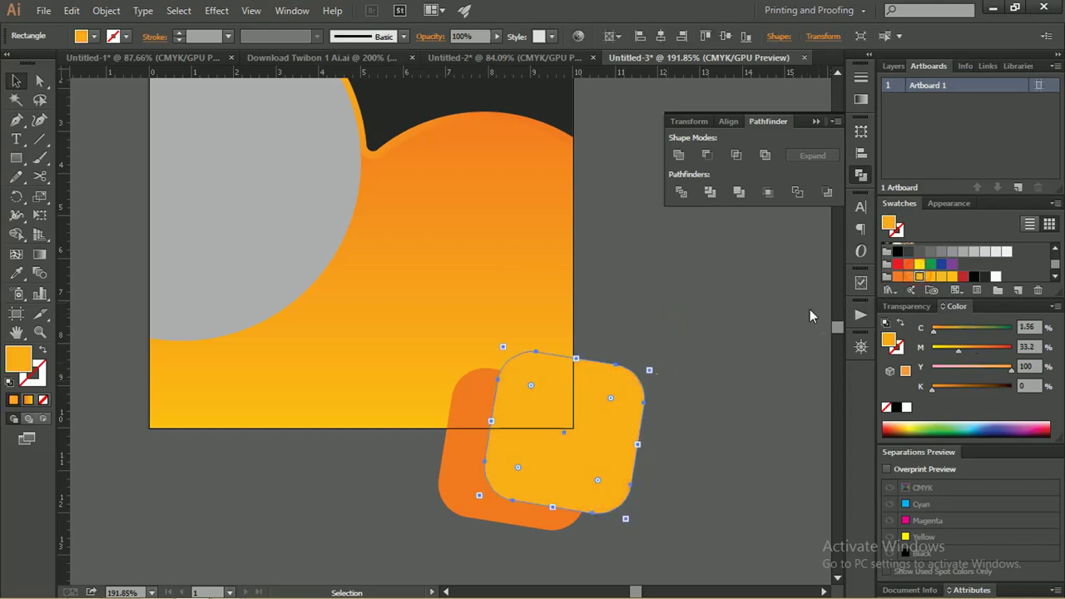
left_click(497, 291)
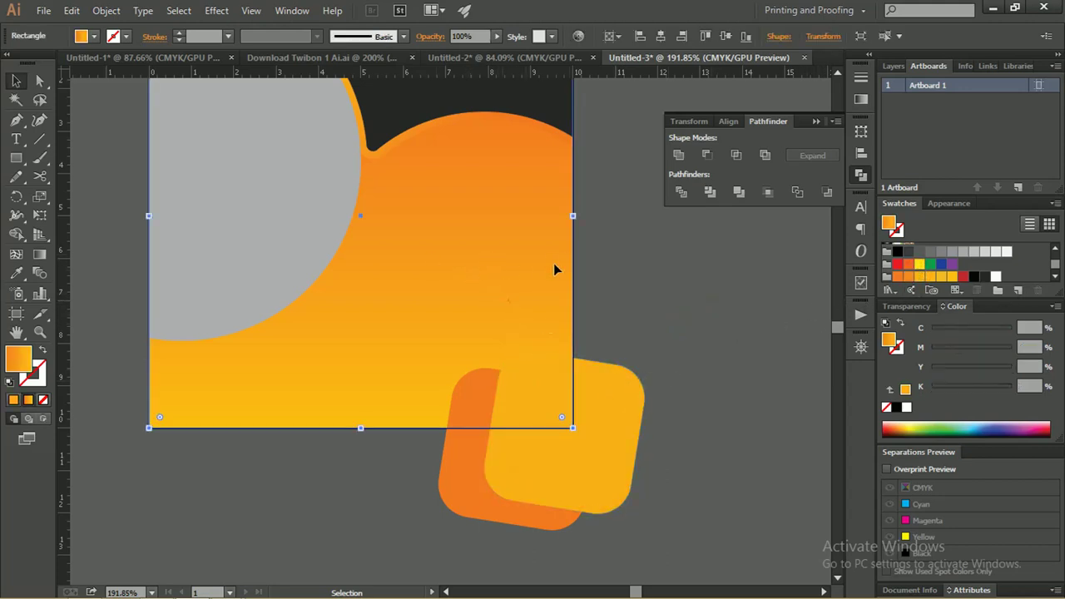
Step: Warm the background gradient's yellow end stop by raising its magenta to 29%
key("g")
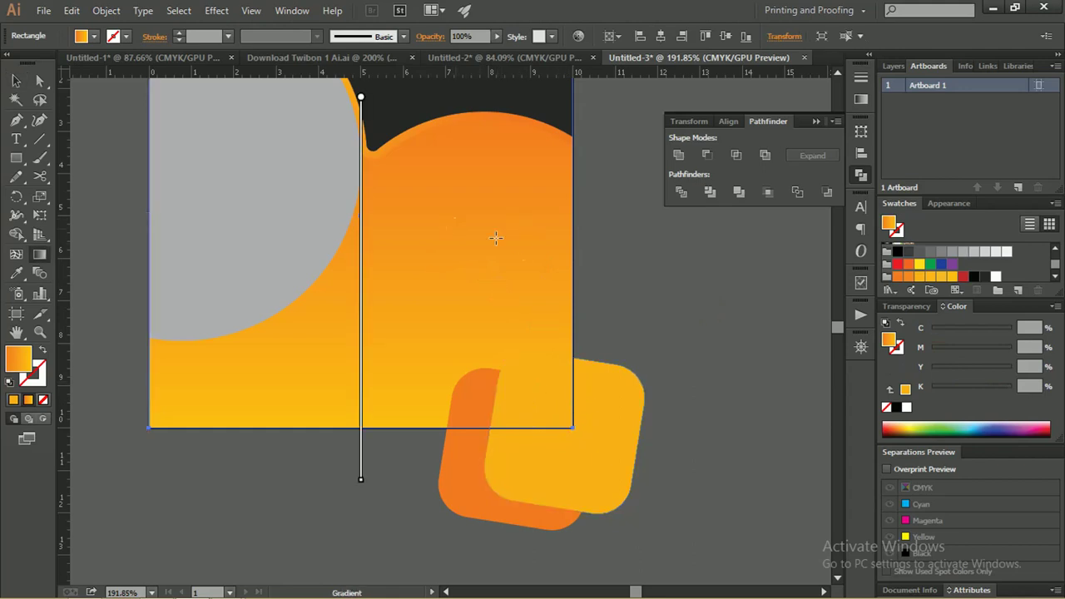
left_click(866, 99)
double_click(816, 188)
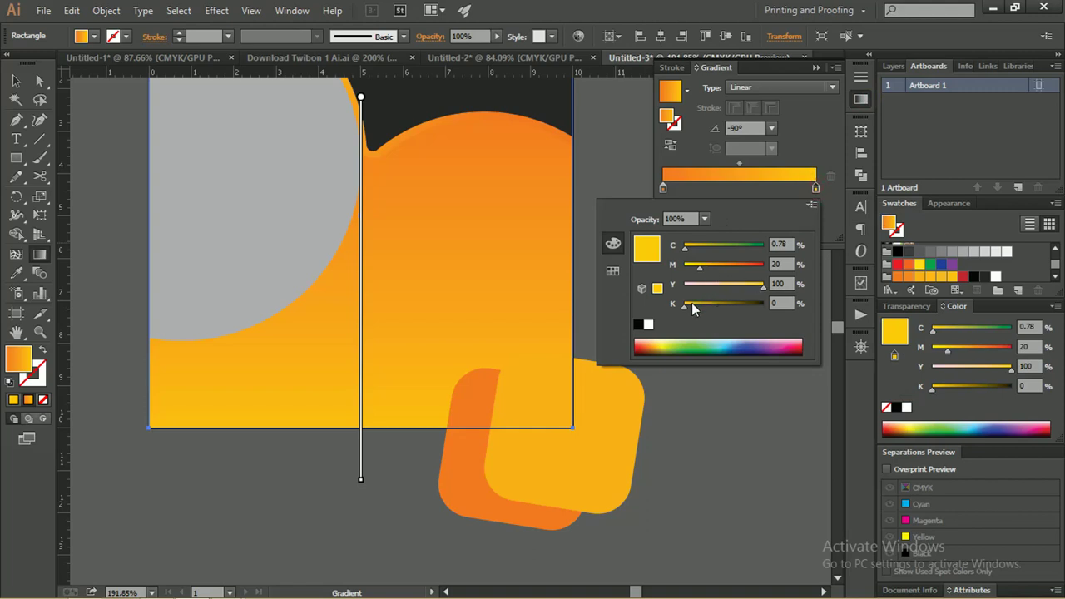
left_click_drag(686, 304, 707, 269)
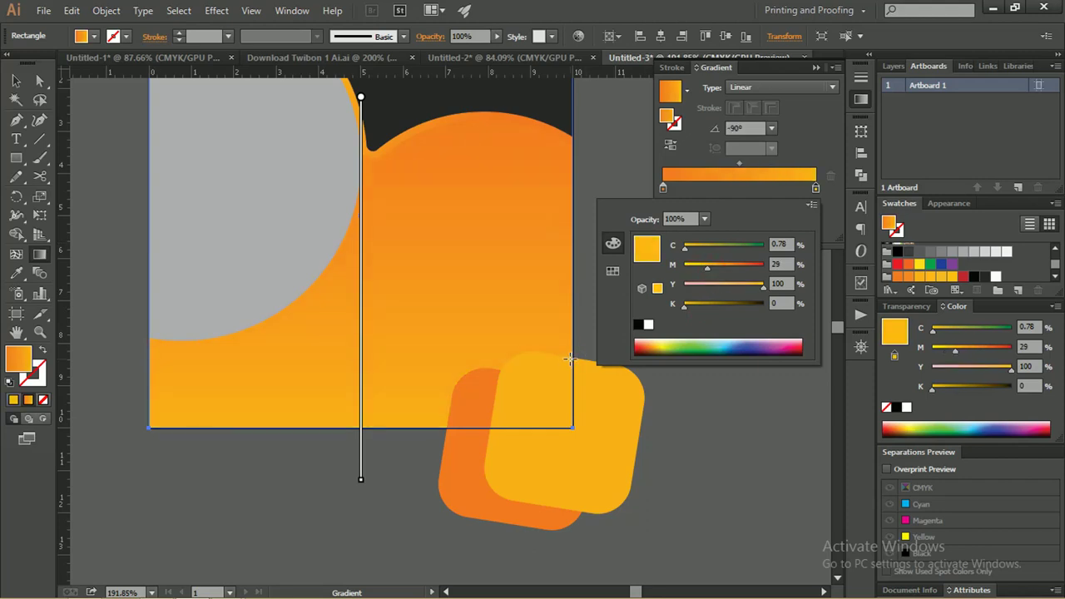
key("Escape")
key("v")
double_click(592, 388)
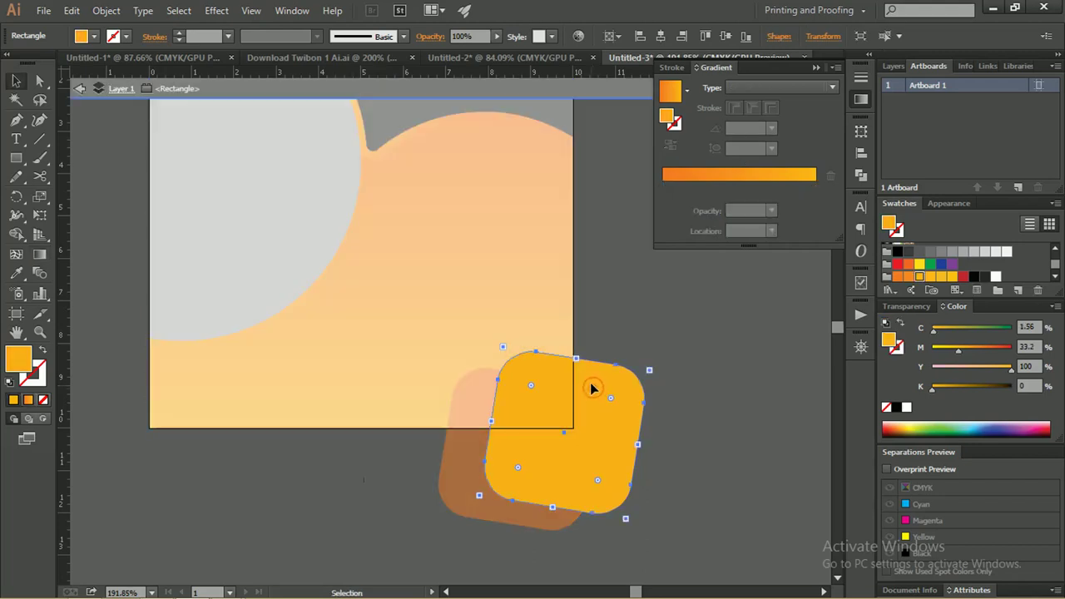
key("Escape")
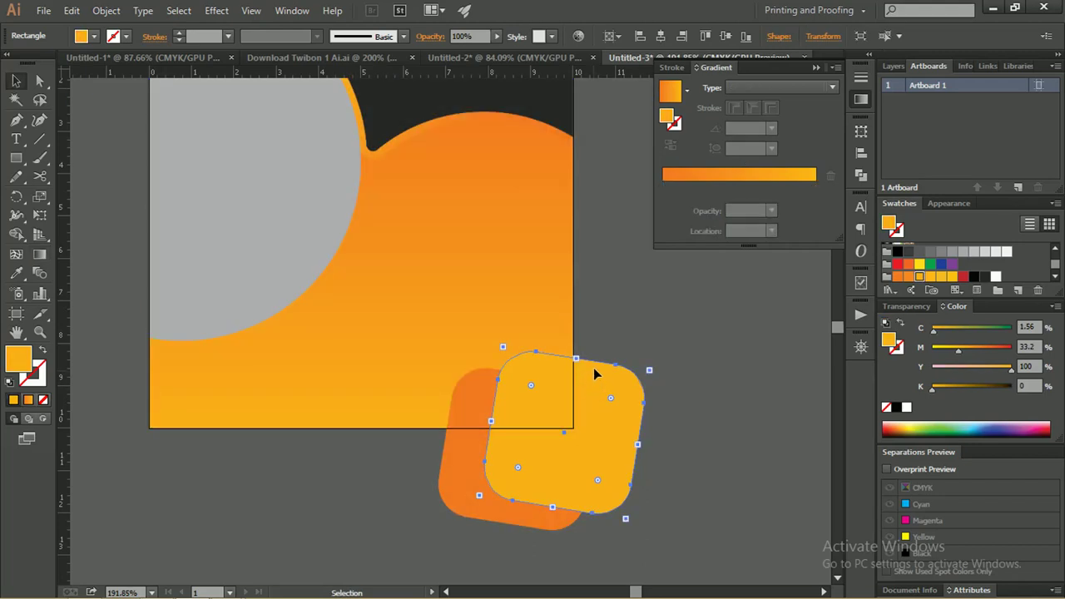
Step: Nudge the yellow-orange rounded square slightly up
mouse_move(594, 374)
left_mouse_down()
mouse_move(593, 364)
mouse_move(584, 372)
left_mouse_up()
left_click(482, 382)
left_click(589, 372, "shift")
left_click(665, 353)
key("z")
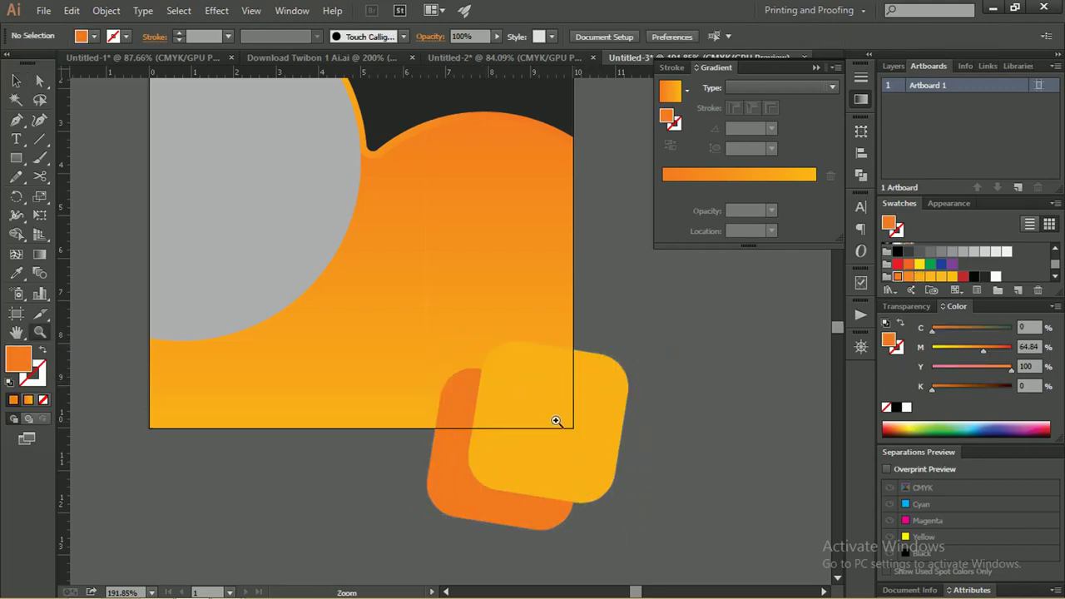
mouse_move(557, 421)
left_mouse_down()
mouse_move(549, 385)
mouse_move(524, 375)
left_mouse_up()
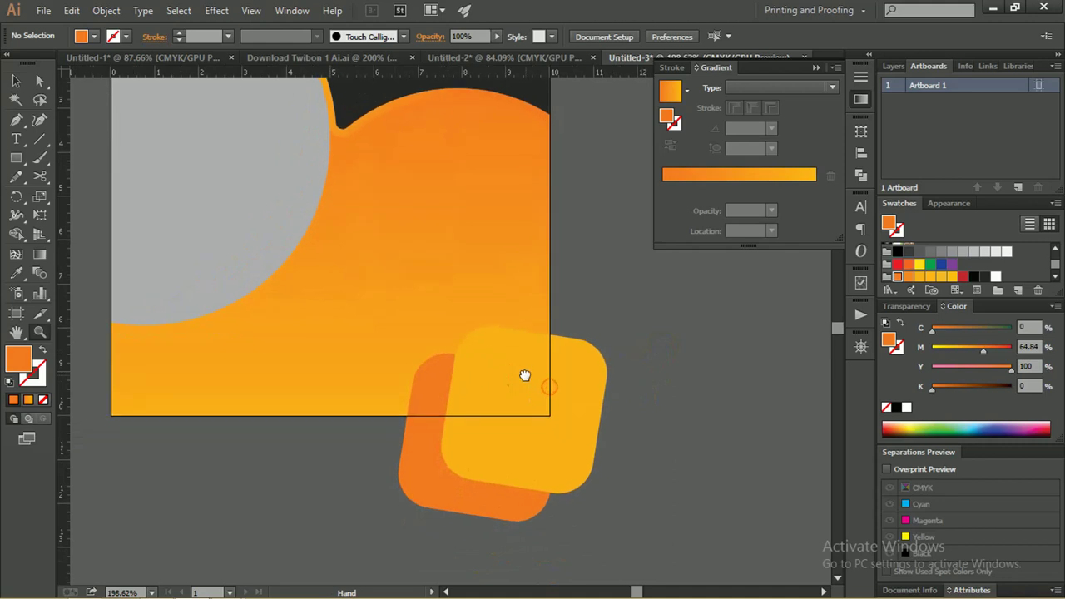
key("v")
Step: Split the background and both rounded squares with Pathfinder Divide
left_click(505, 282)
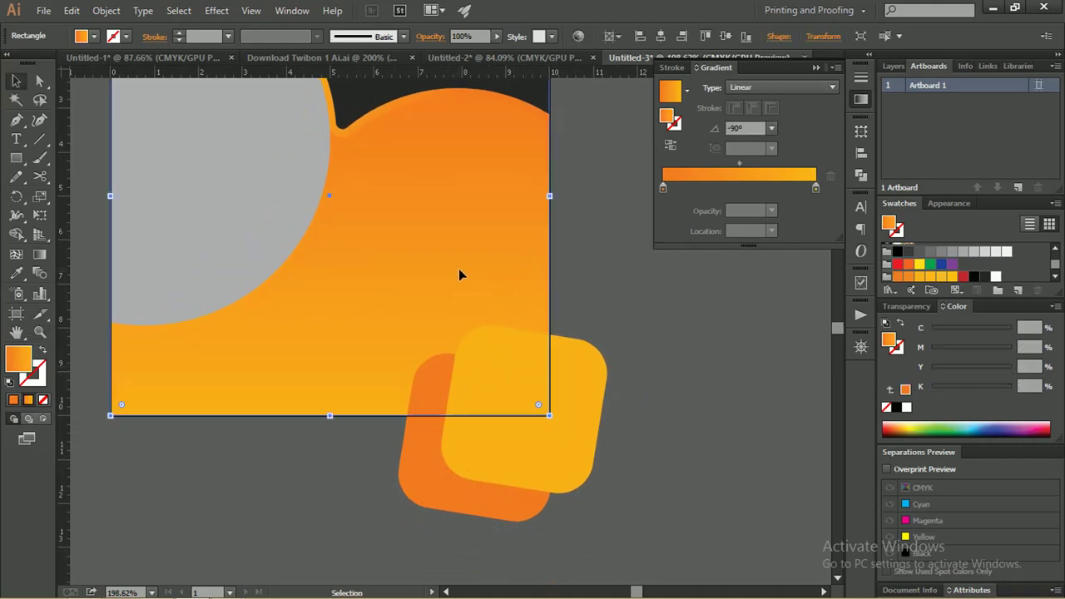
key("a")
key("v")
left_click_drag(637, 500, 523, 451)
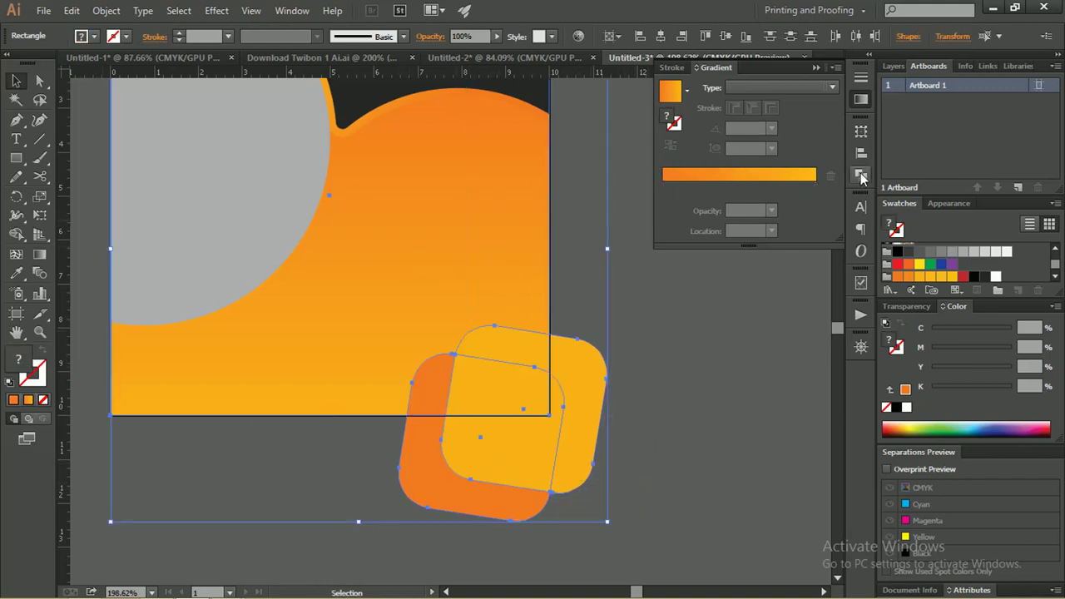
left_click(861, 174)
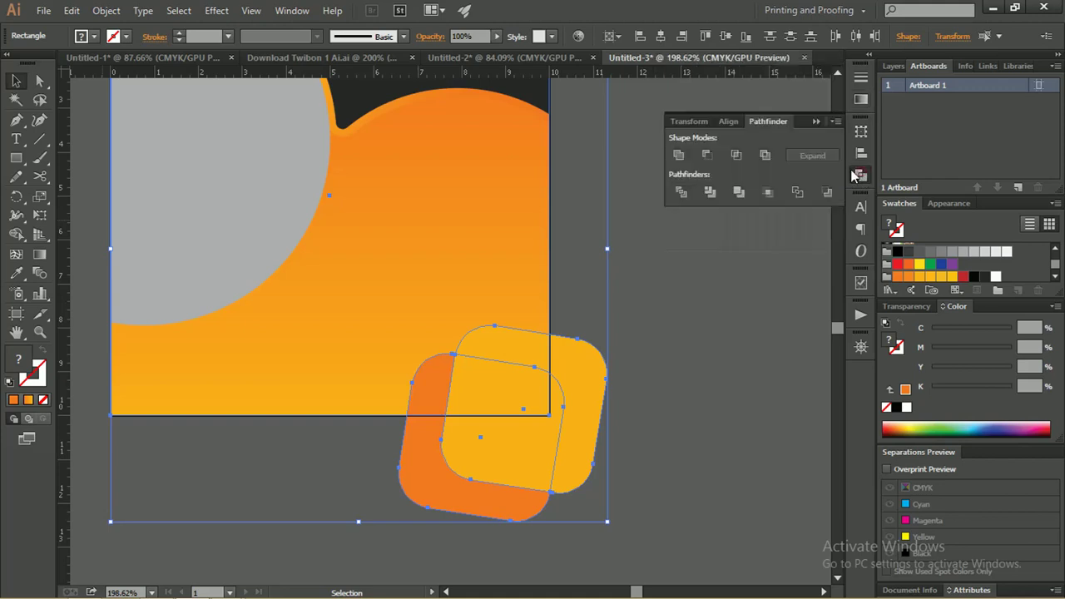
left_click(682, 192)
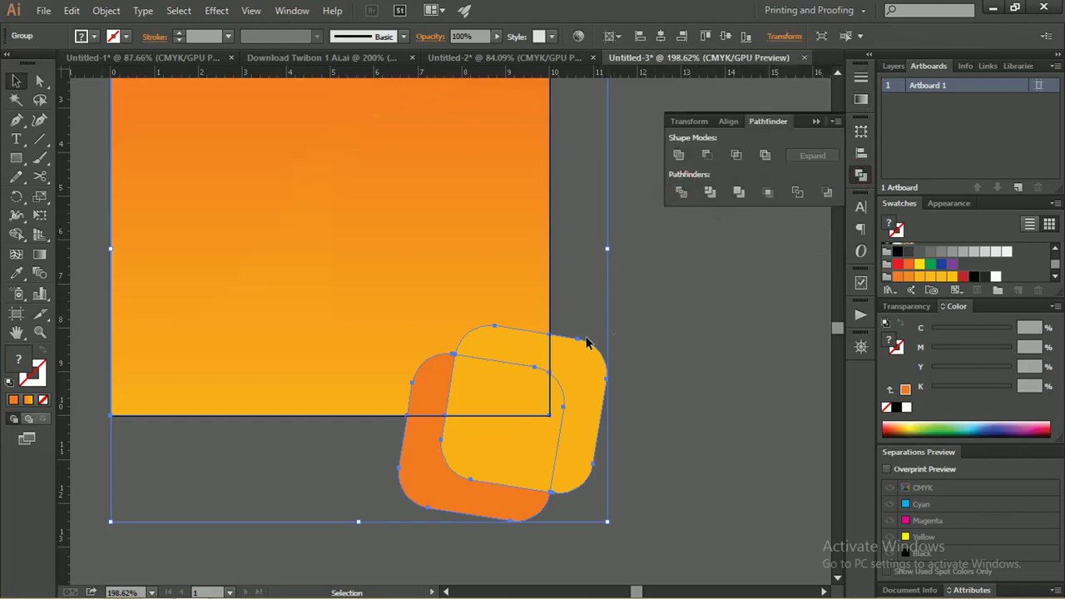
Step: Ungroup the pieces and delete those outside the artboard plus the leftover background
right_click(563, 357)
left_click(626, 438)
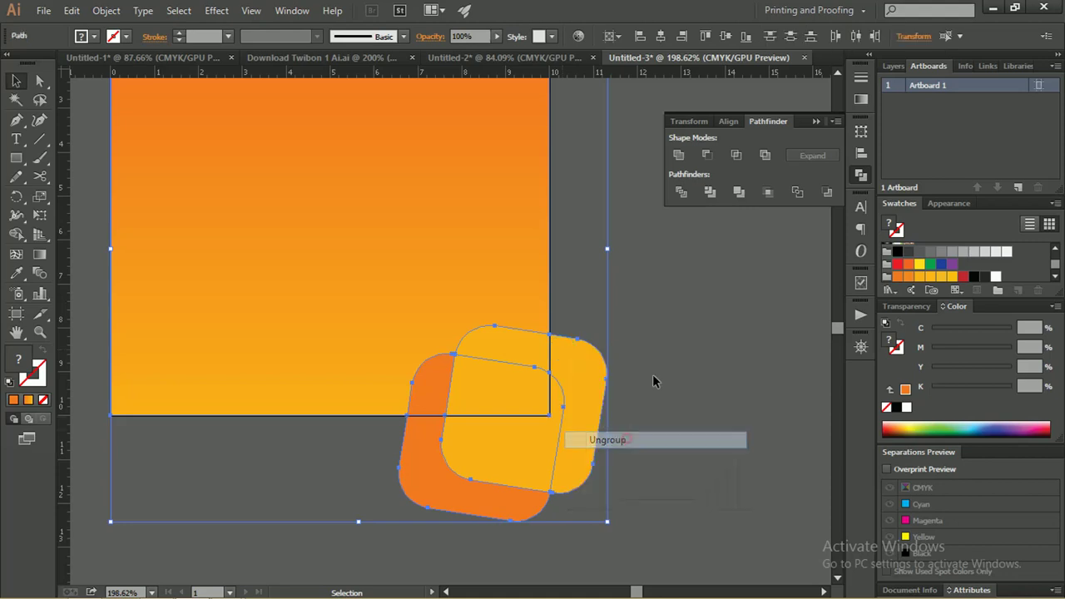
left_click(657, 364)
left_click_drag(594, 446, 400, 470)
key("Delete")
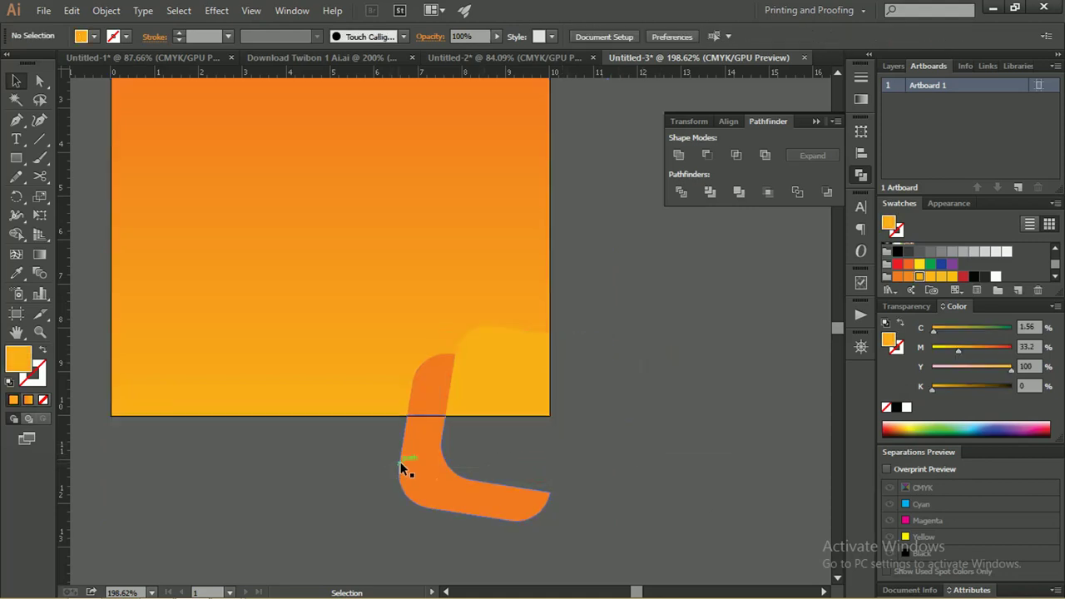
key("Delete")
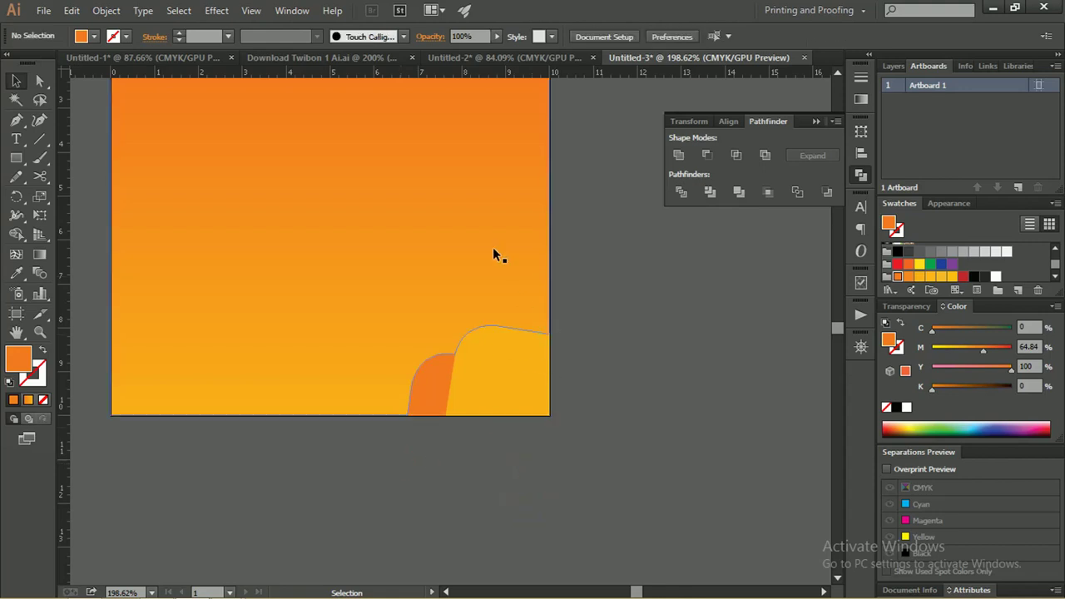
left_click(492, 256)
key("z")
key("Delete")
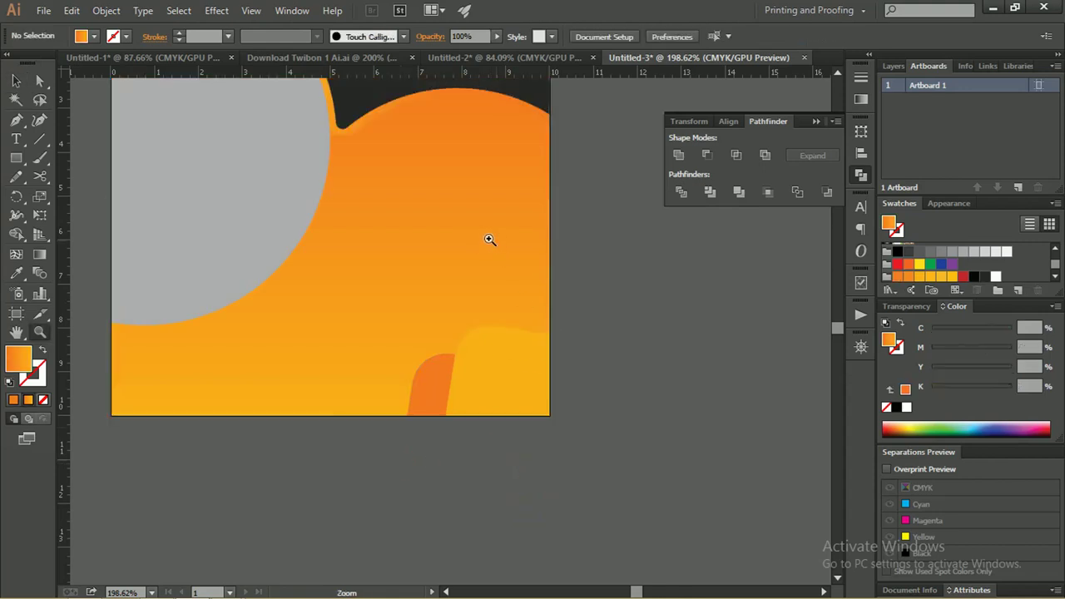
left_click(479, 220, "alt")
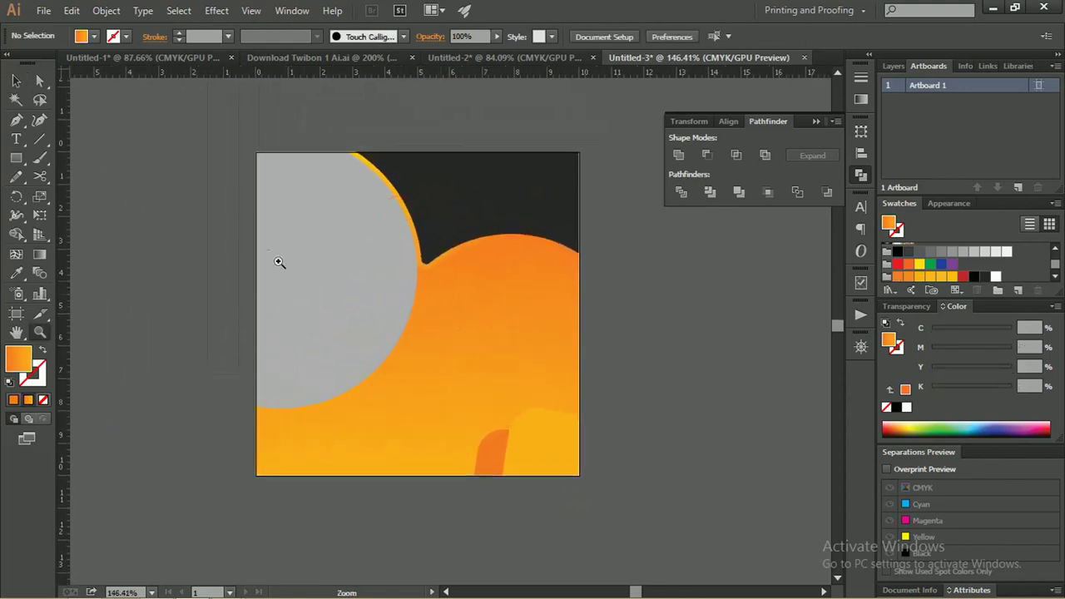
Step: Draw a thin dark bar along the artboard's bottom edge with a rounded top-right corner
left_click(16, 158)
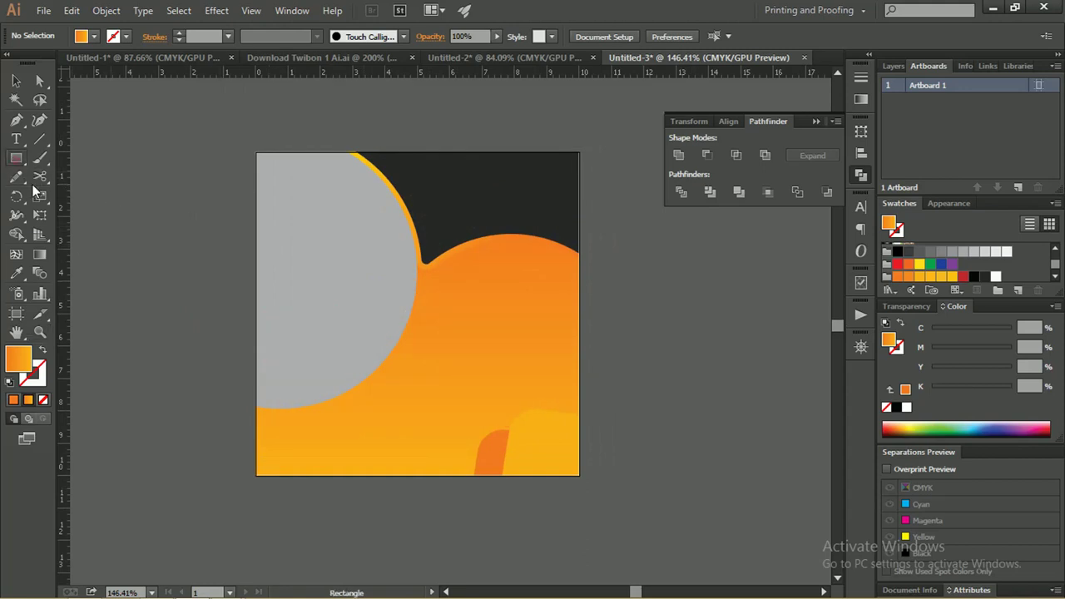
mouse_move(247, 460)
left_mouse_down()
mouse_move(397, 474)
mouse_move(423, 487)
left_mouse_up()
key("z")
mouse_move(313, 448)
left_mouse_down()
mouse_move(351, 450)
mouse_move(364, 409)
left_mouse_up()
key("a")
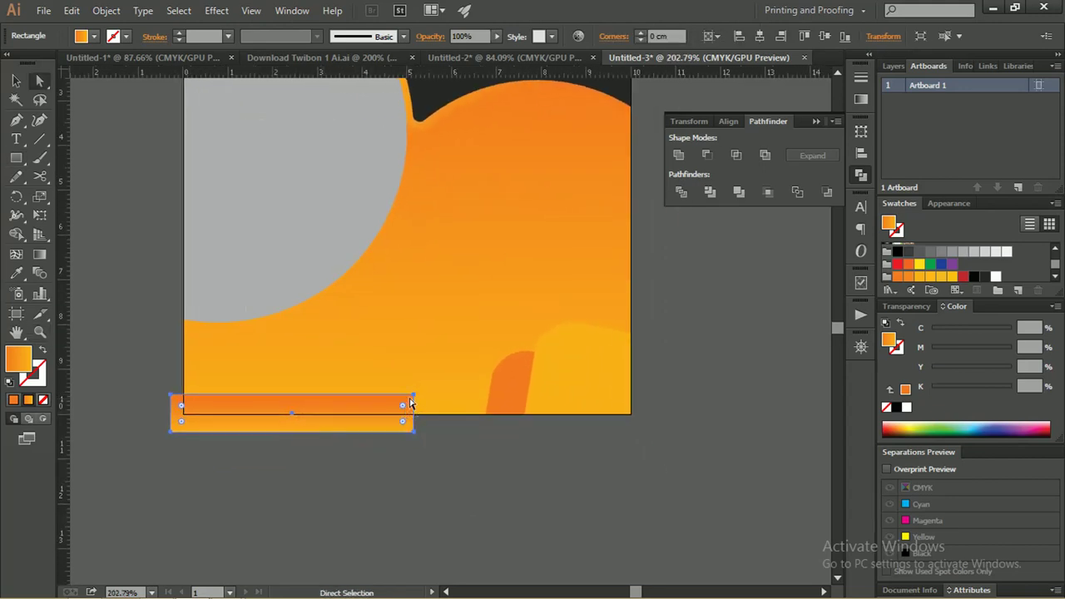
left_click(412, 398)
mouse_move(404, 403)
left_mouse_down()
mouse_move(358, 428)
mouse_move(371, 427)
left_mouse_up()
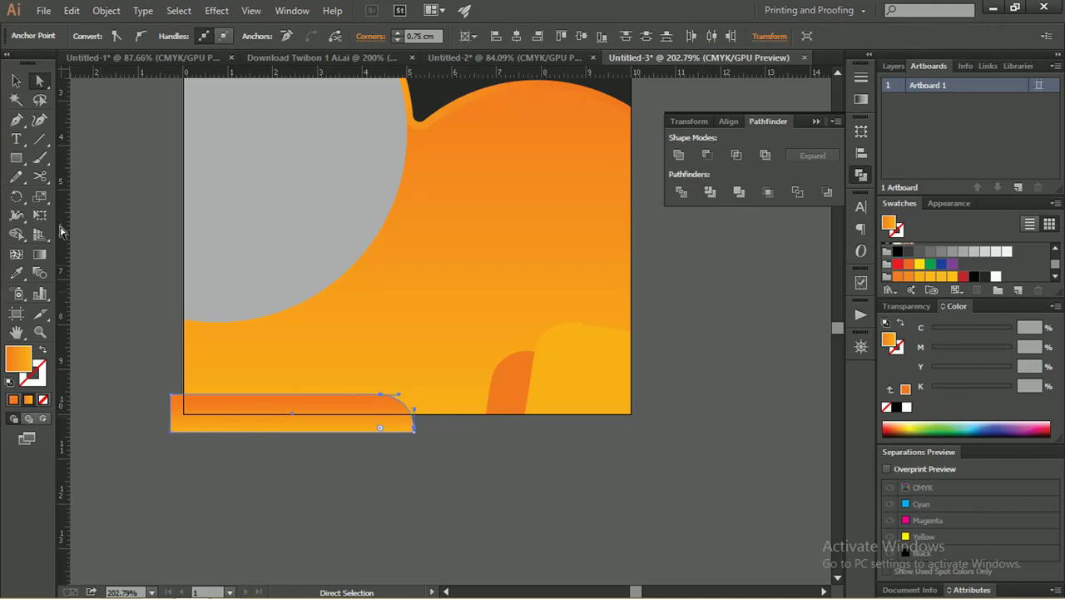
left_click(17, 83)
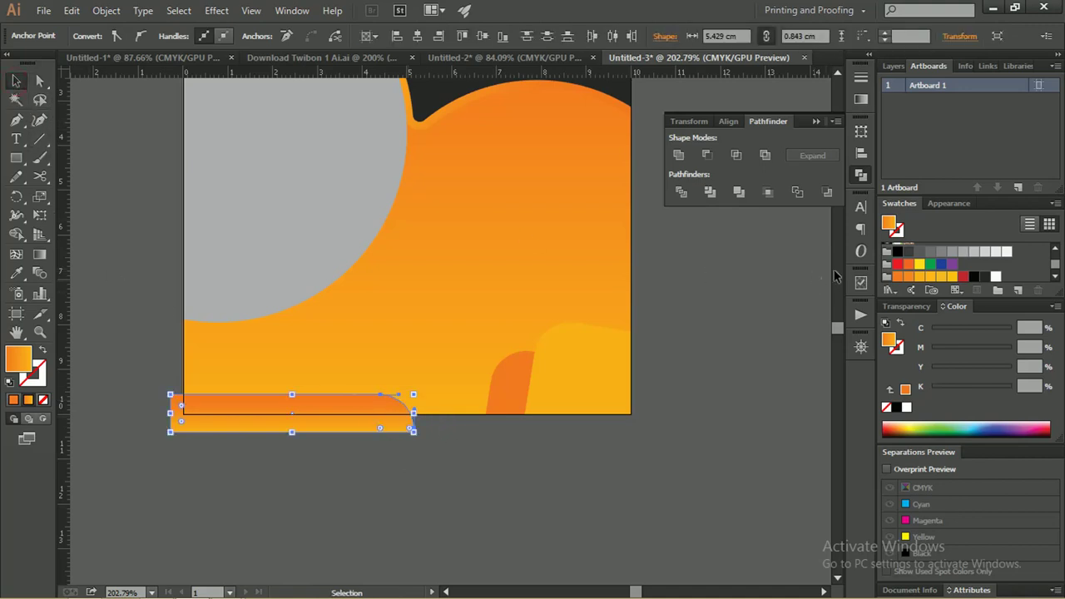
Step: Split the dark bar and orange background with Pathfinder Divide and ungroup the pieces
left_click(984, 278)
left_click(749, 436)
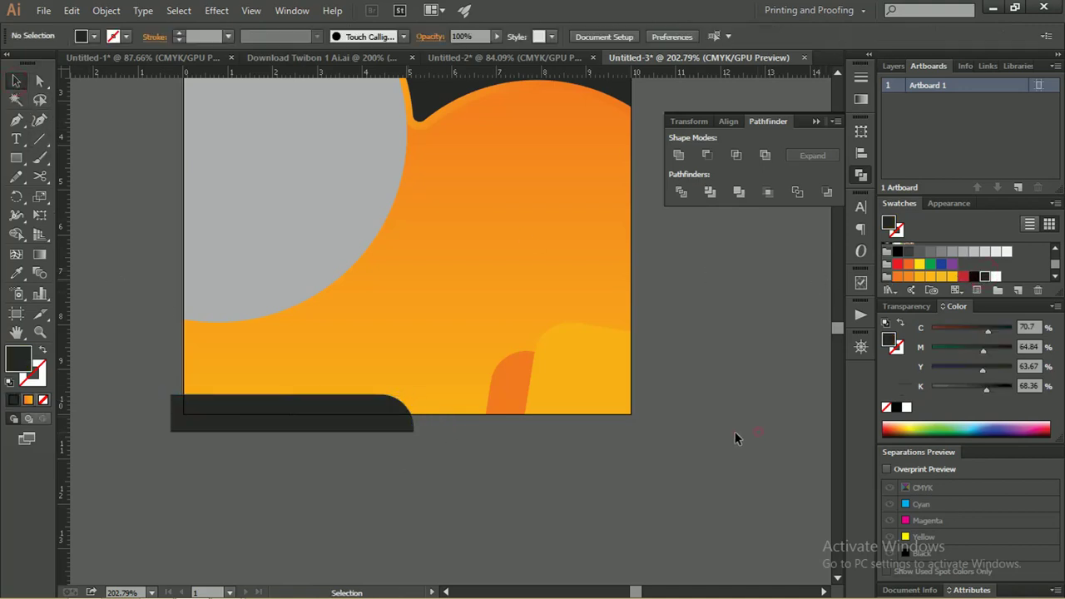
left_click_drag(389, 353, 330, 356)
key("ctrl+z")
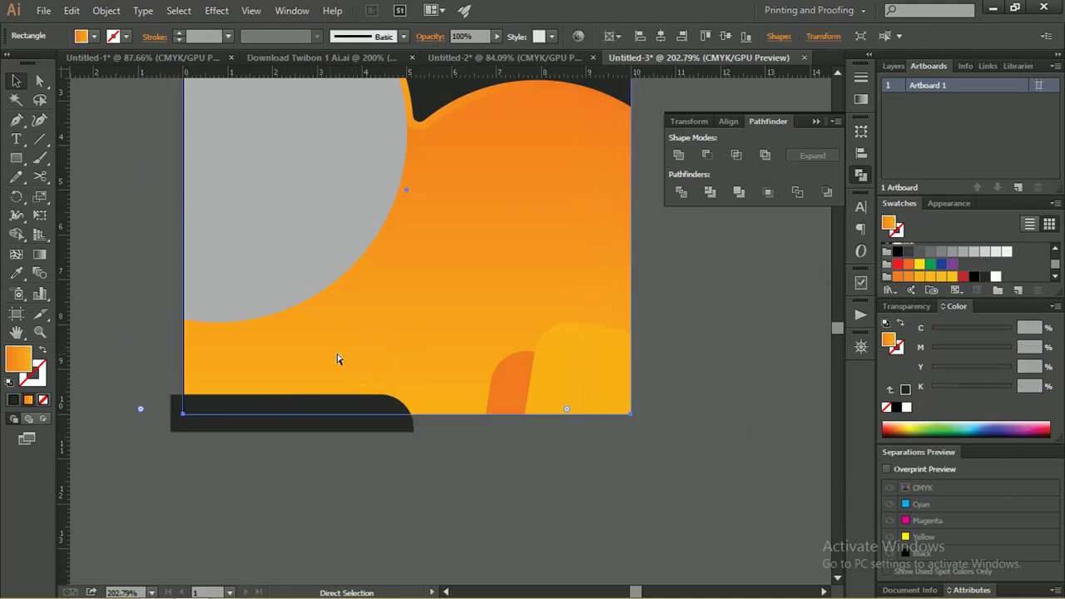
left_click(462, 468)
left_click(407, 428)
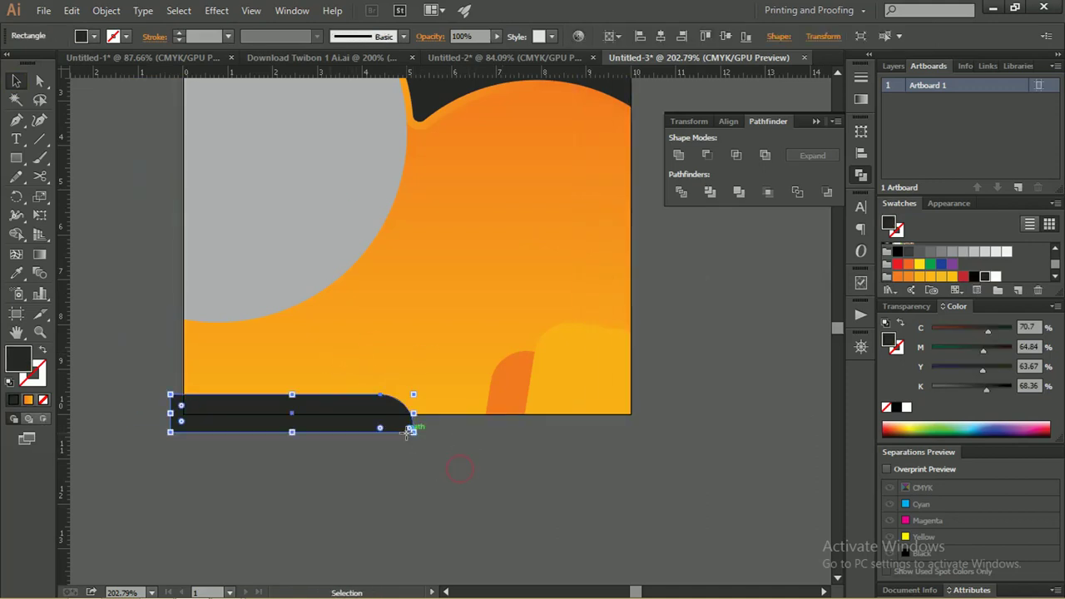
left_click(426, 336, "shift")
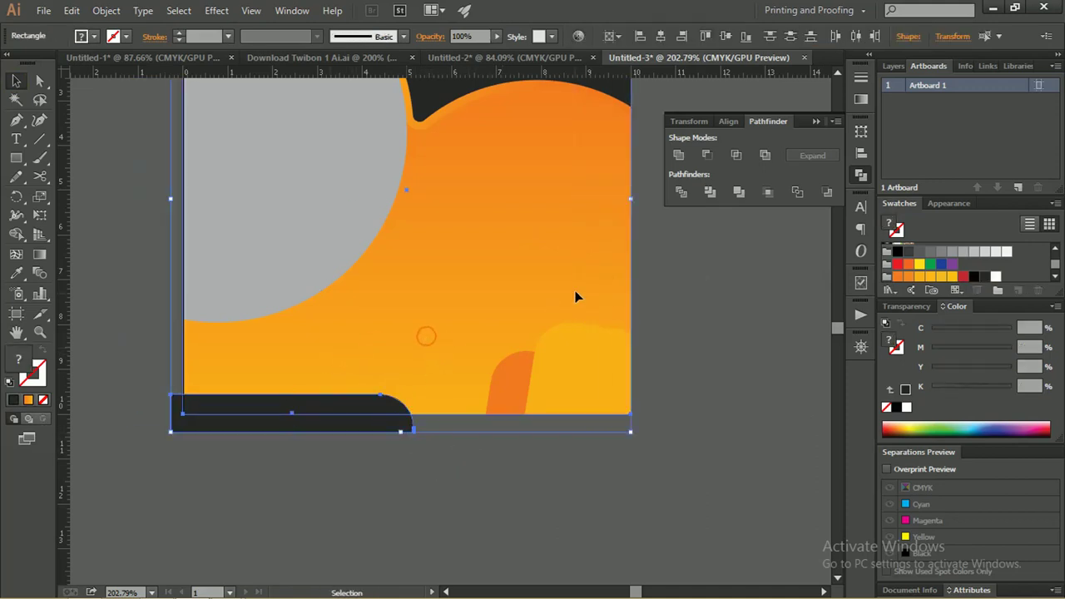
left_click(680, 192)
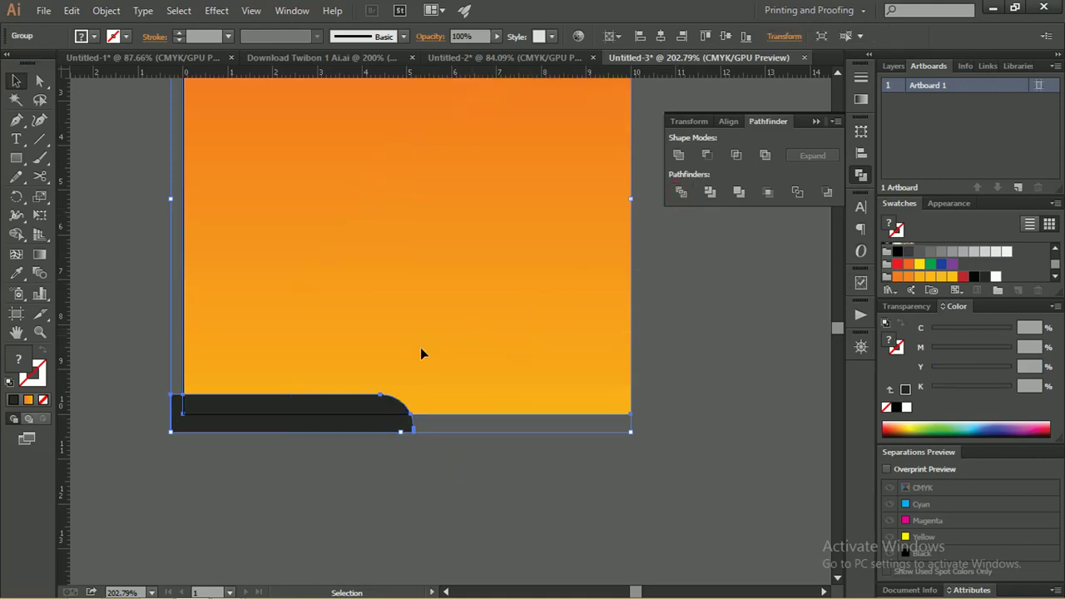
right_click(338, 356)
left_click(403, 442)
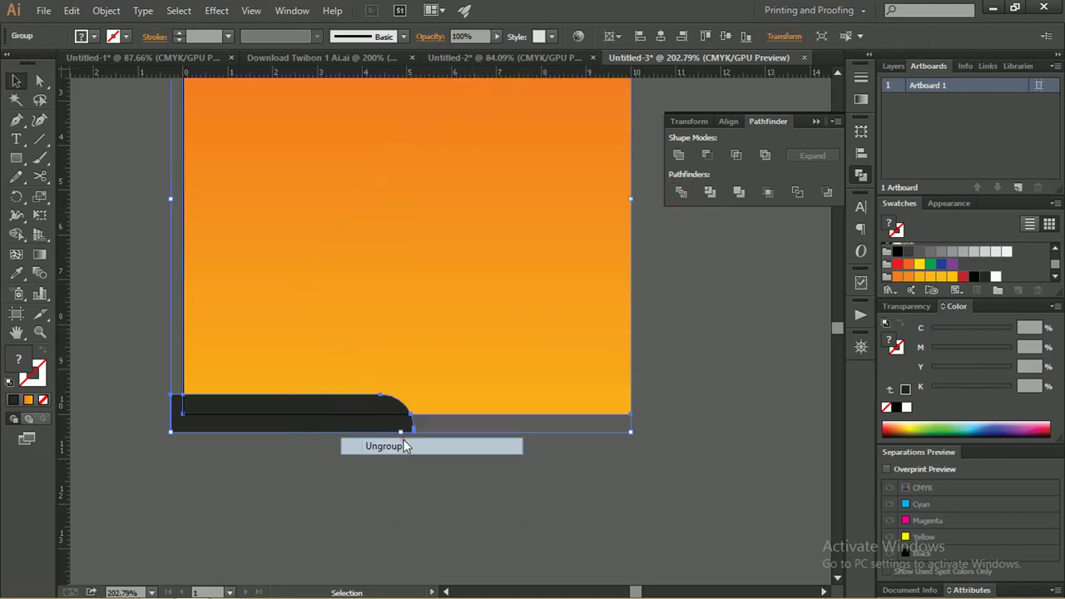
Step: Delete the overhanging bar piece and send the orange background to the back
left_click(323, 430)
key("Delete")
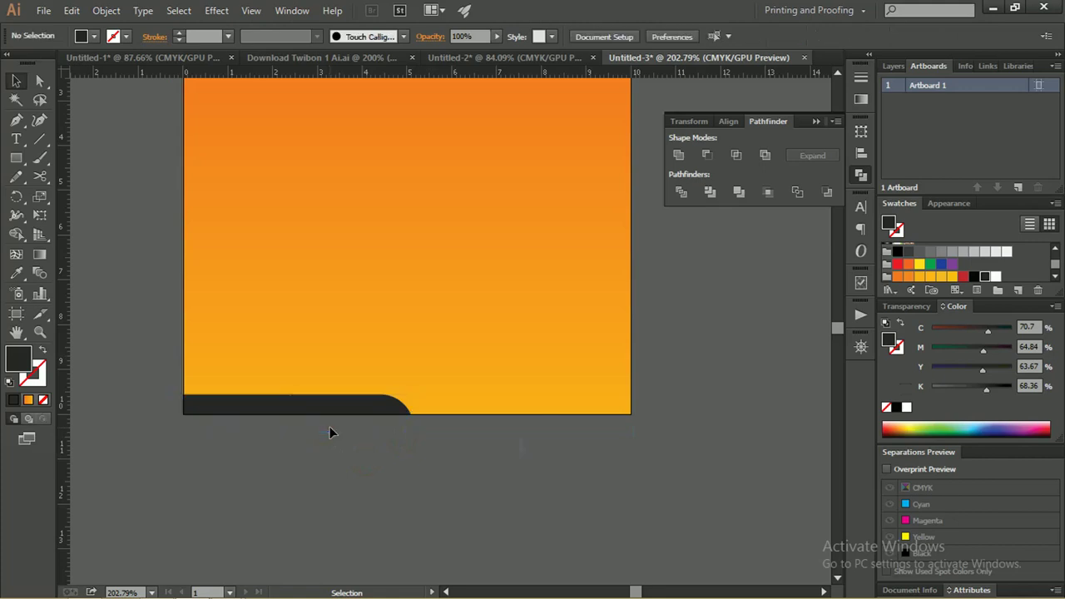
left_click(441, 297)
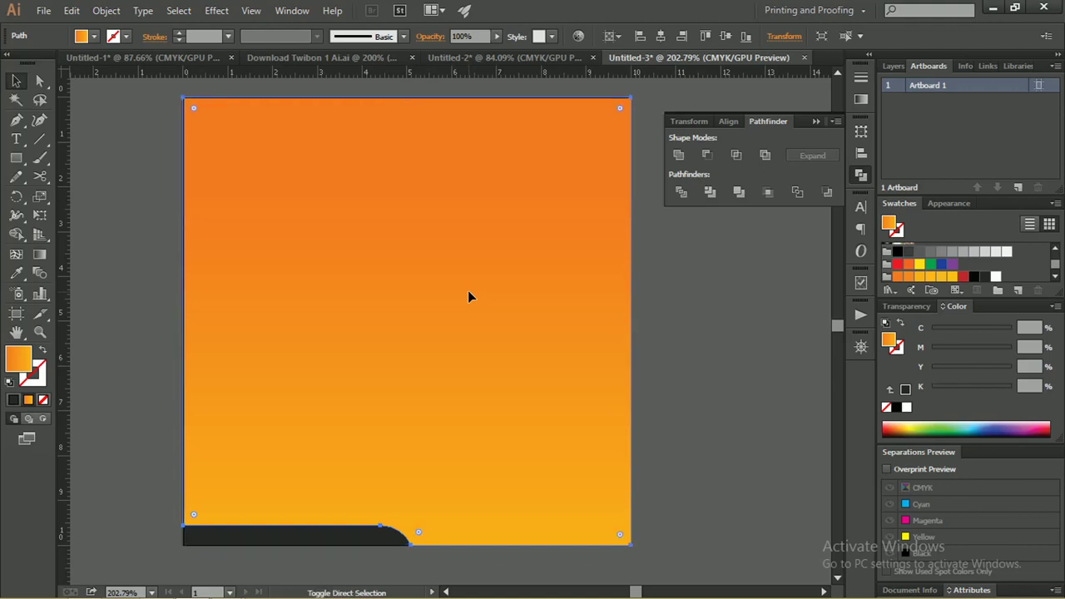
key("ctrl+shift+bracketleft")
key("z")
left_click_drag(634, 300, 647, 298)
left_click_drag(536, 292, 556, 316)
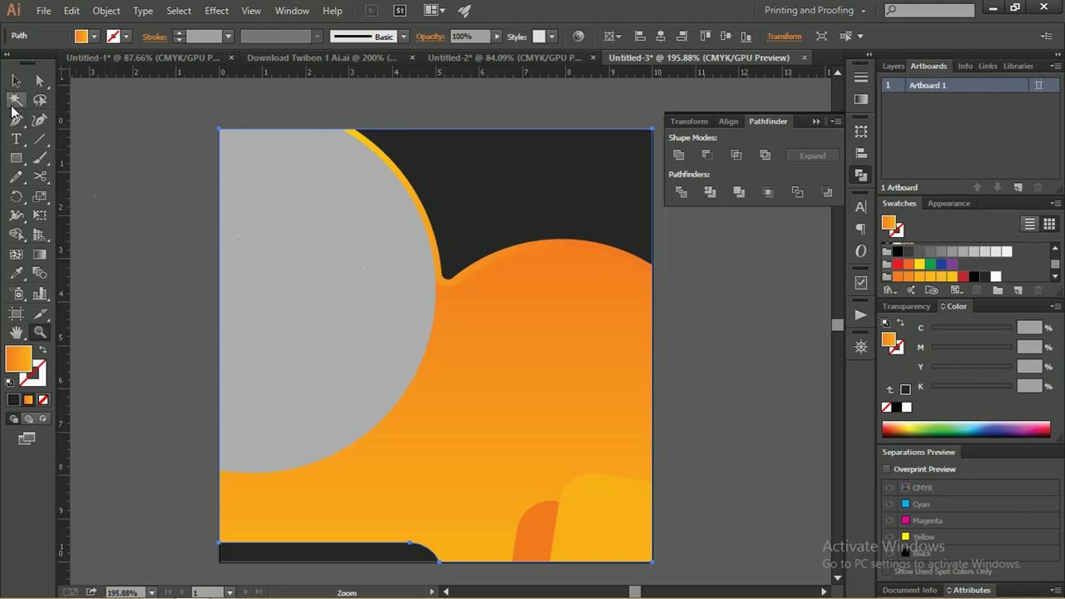
left_click(16, 80)
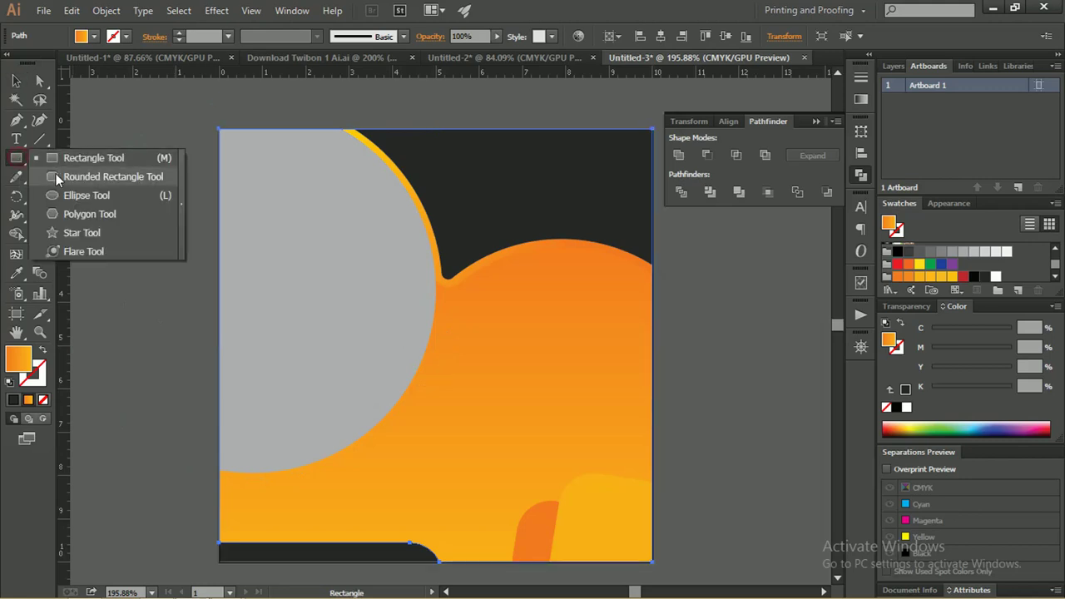
Step: Draw a dark-filled ellipse, rotate it about 36 degrees and widen it over the grey circle's edge
left_click_drag(21, 164, 62, 191)
mouse_move(335, 235)
left_mouse_down()
mouse_move(425, 478)
mouse_move(408, 481)
left_mouse_up()
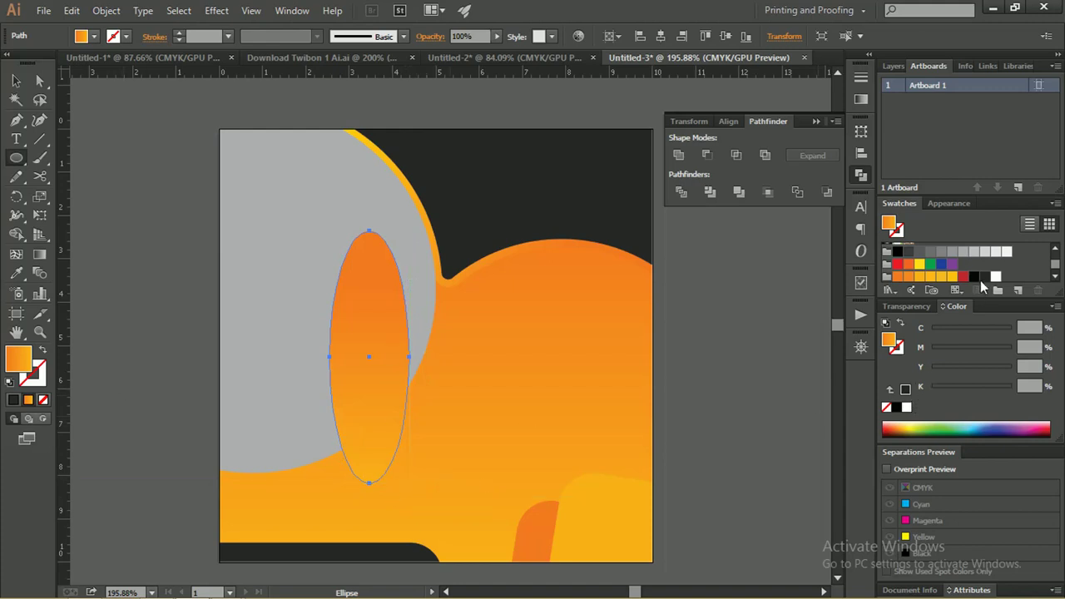
left_click(980, 277)
left_click(15, 81)
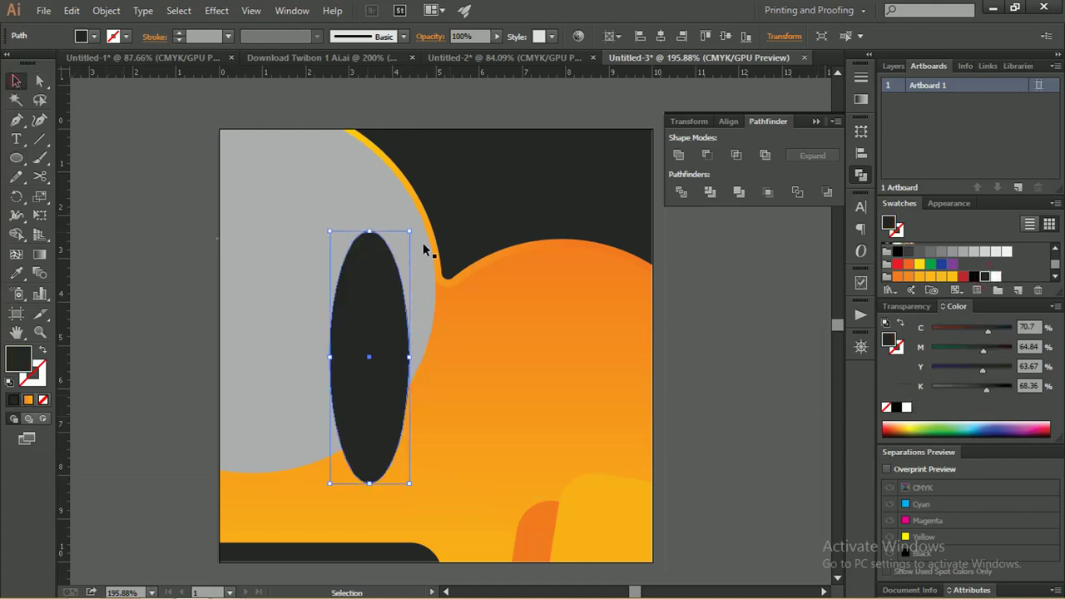
left_click_drag(413, 228, 488, 276)
left_click_drag(369, 303, 363, 335)
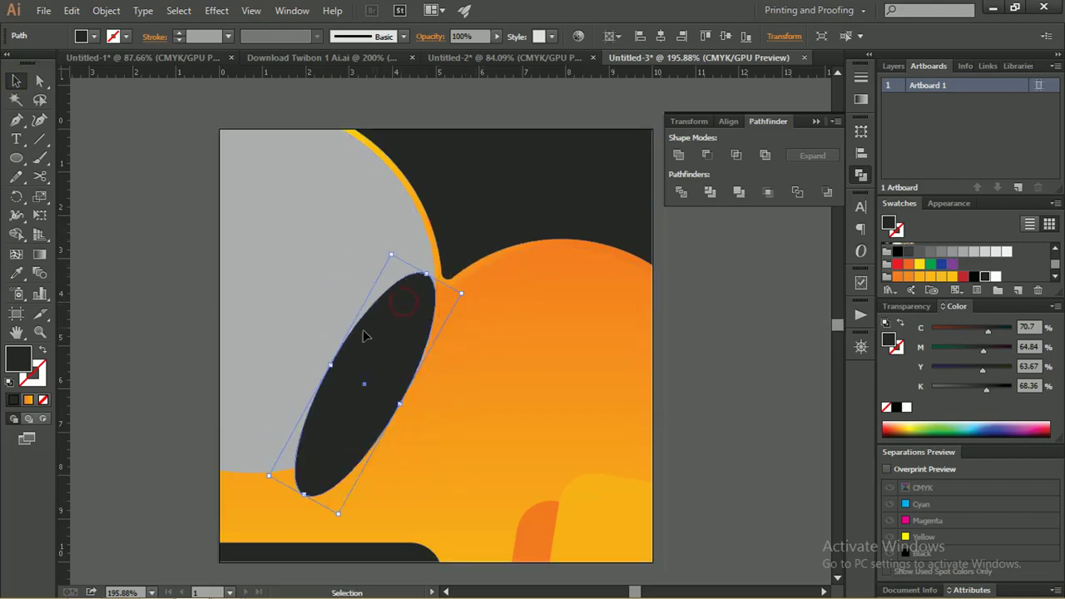
left_click_drag(331, 369, 275, 301)
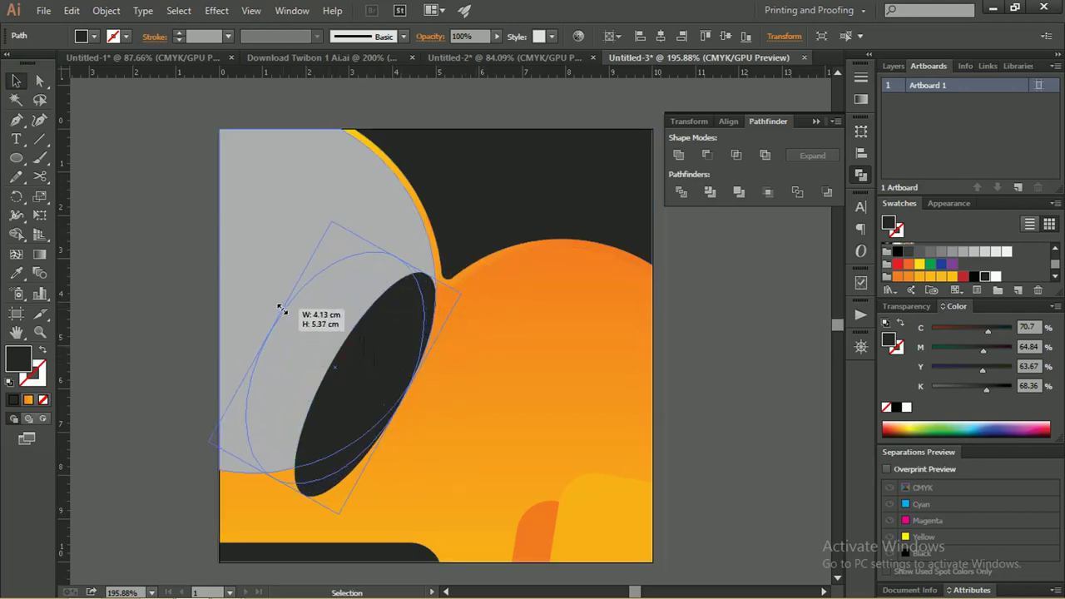
mouse_move(276, 301)
left_mouse_down()
mouse_move(349, 326)
mouse_move(339, 332)
left_mouse_up()
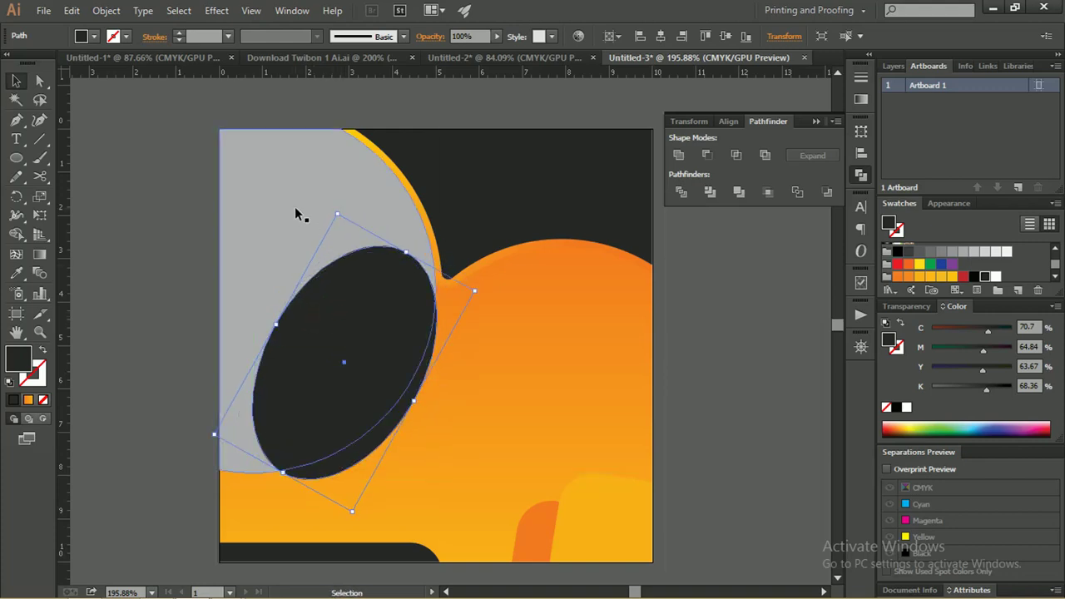
Step: Bring the grey circle in front and adjust the ellipse to peek out as a shadow
left_click(280, 218)
key("ctrl")
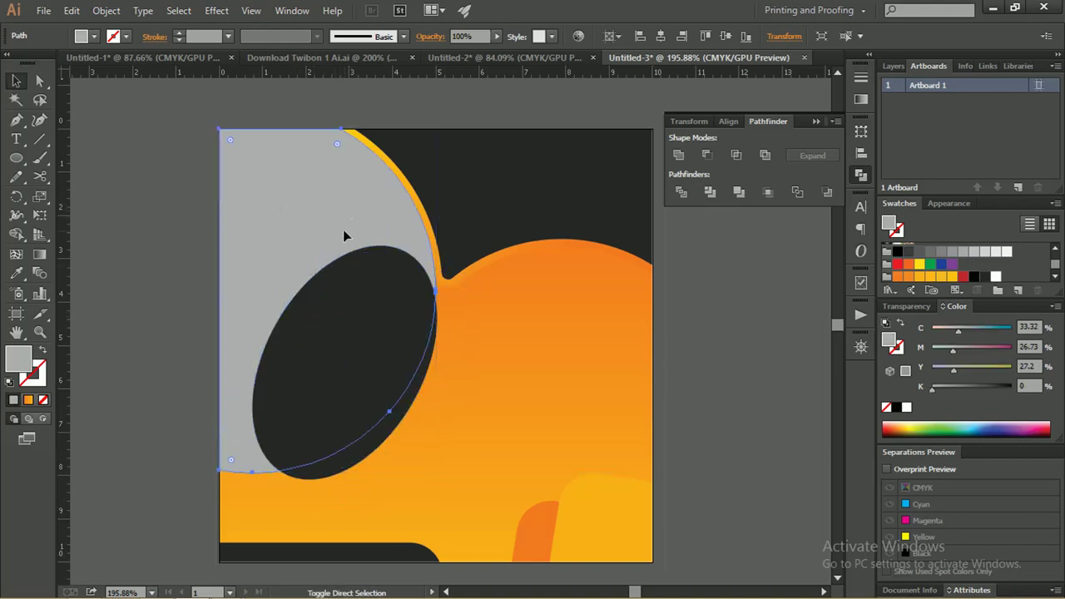
key("ctrl+shift+bracketright")
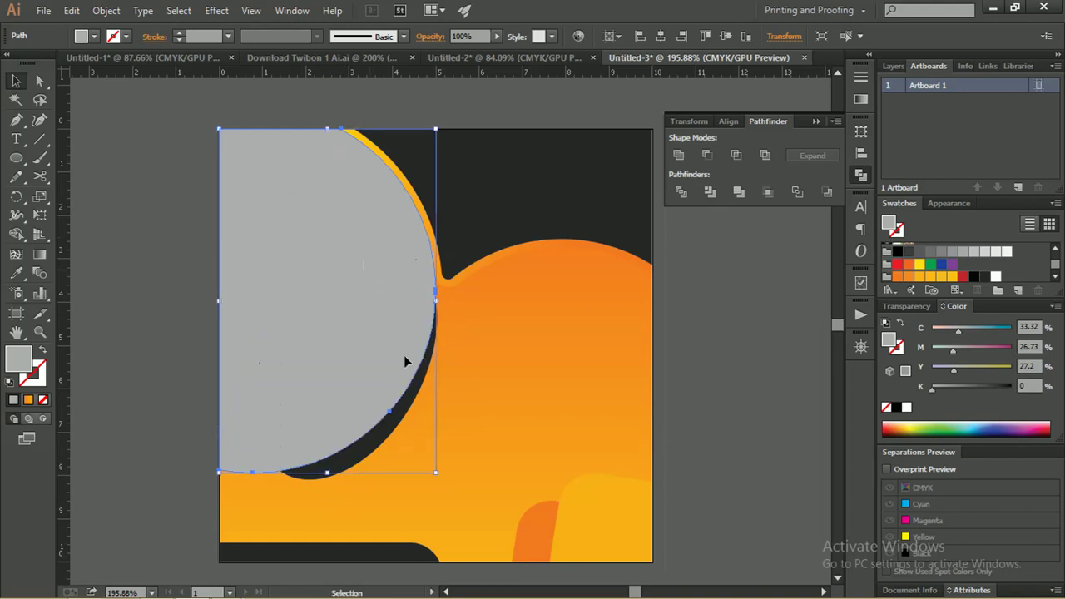
left_click(414, 407)
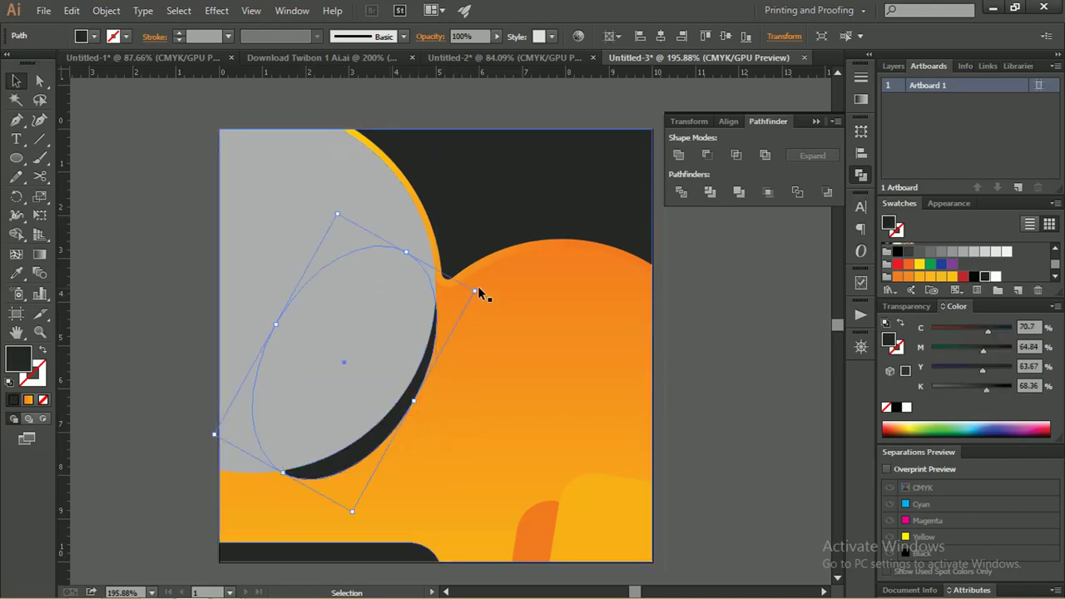
left_click_drag(480, 288, 492, 316)
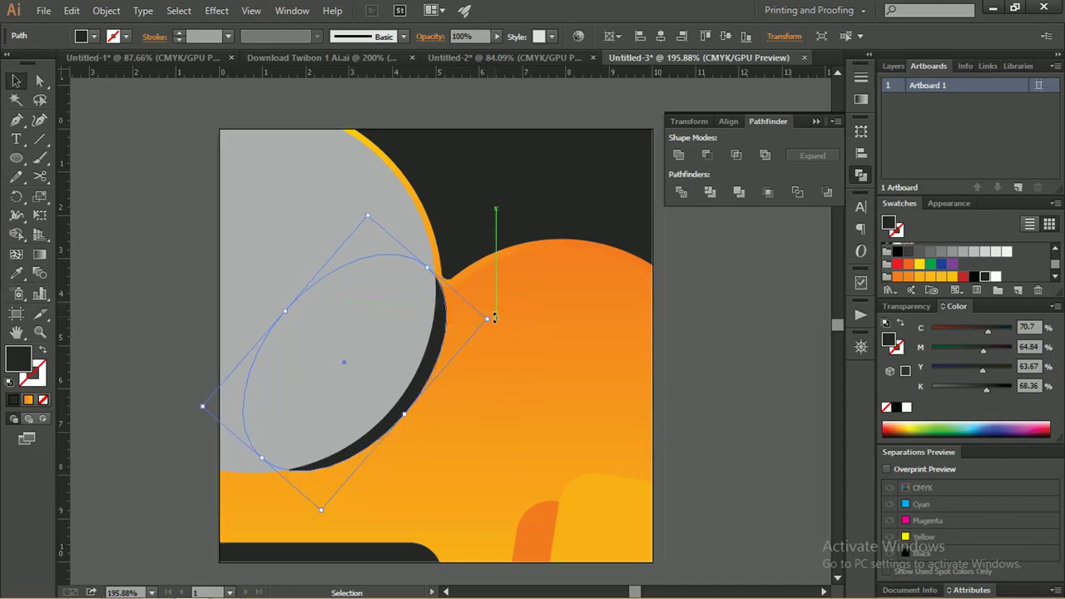
left_click_drag(381, 416, 381, 428)
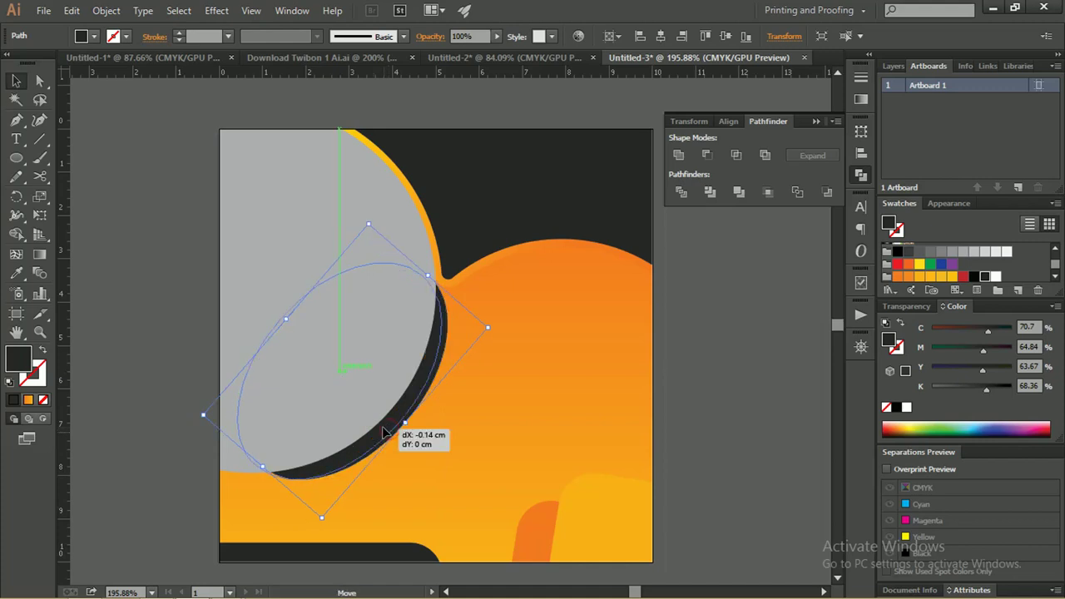
Step: Fill the large circle orange with no stroke
left_click(441, 301)
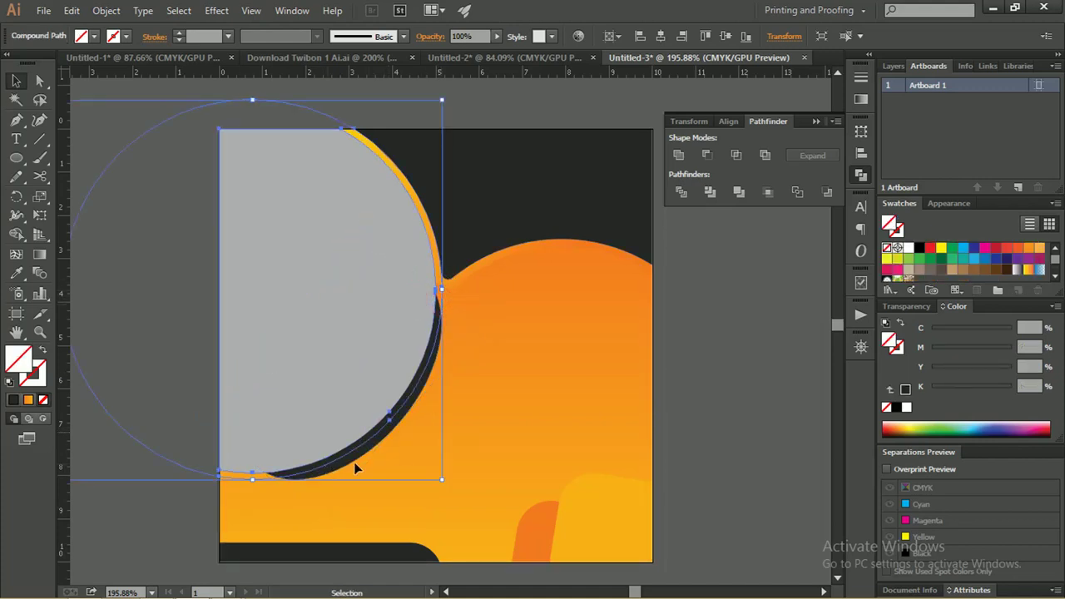
key("d")
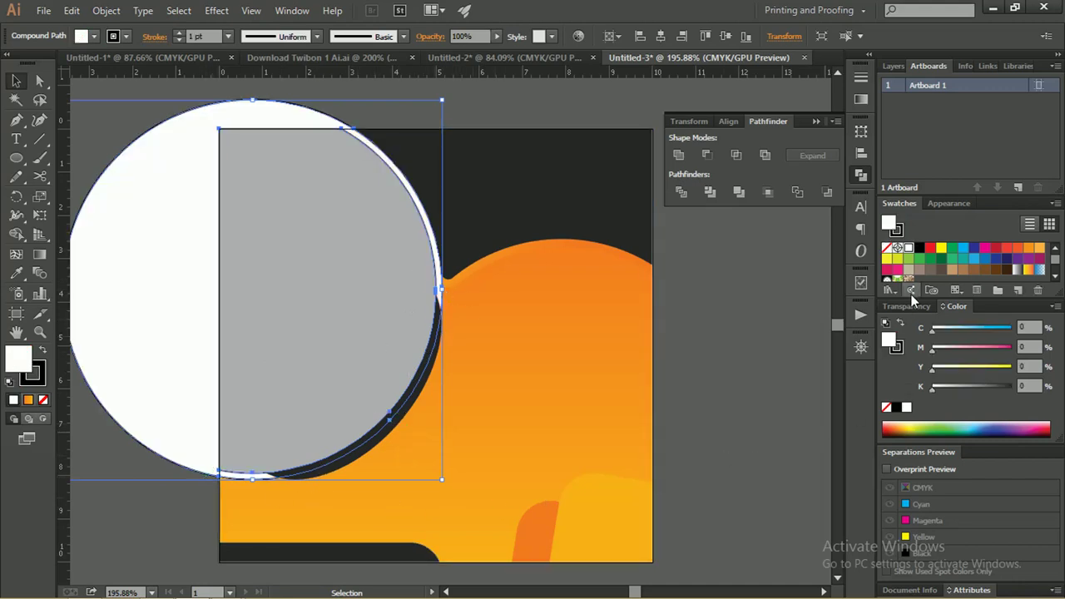
left_click(1054, 276)
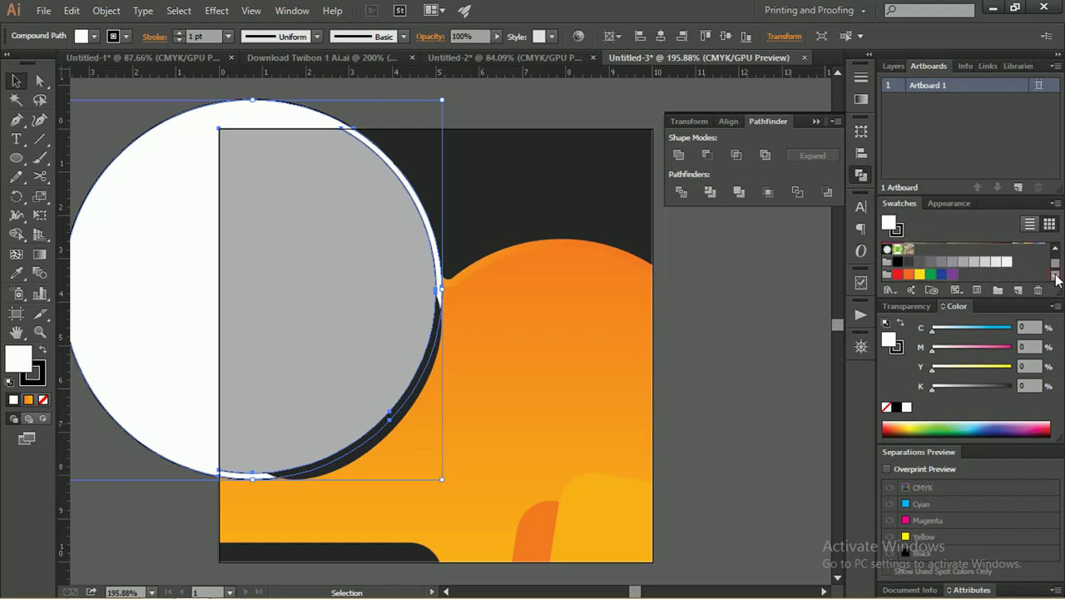
left_click(907, 273)
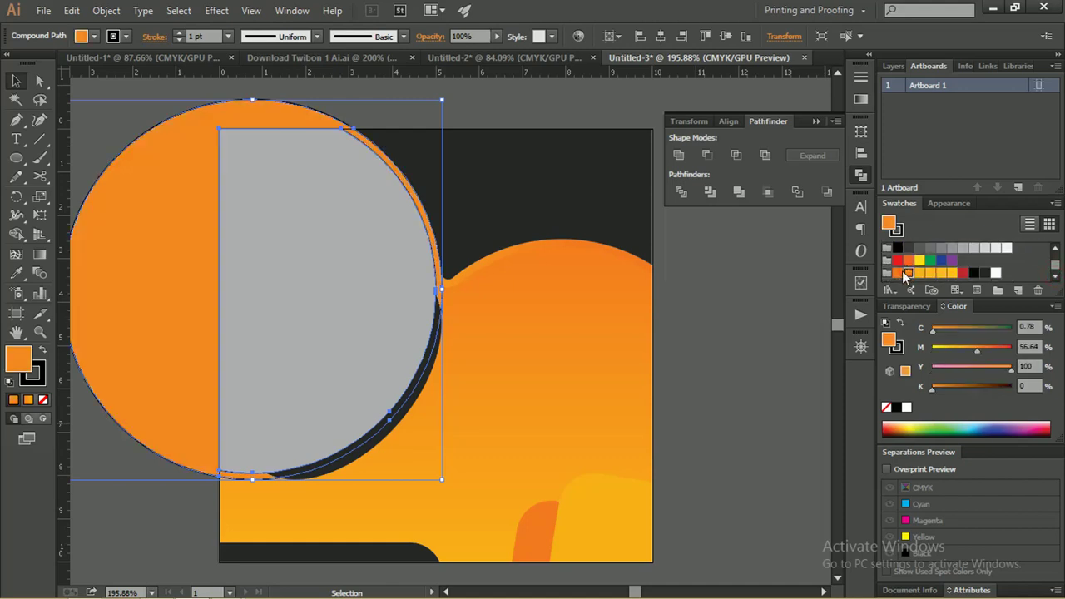
left_click(38, 376)
left_click(43, 399)
left_click(116, 514)
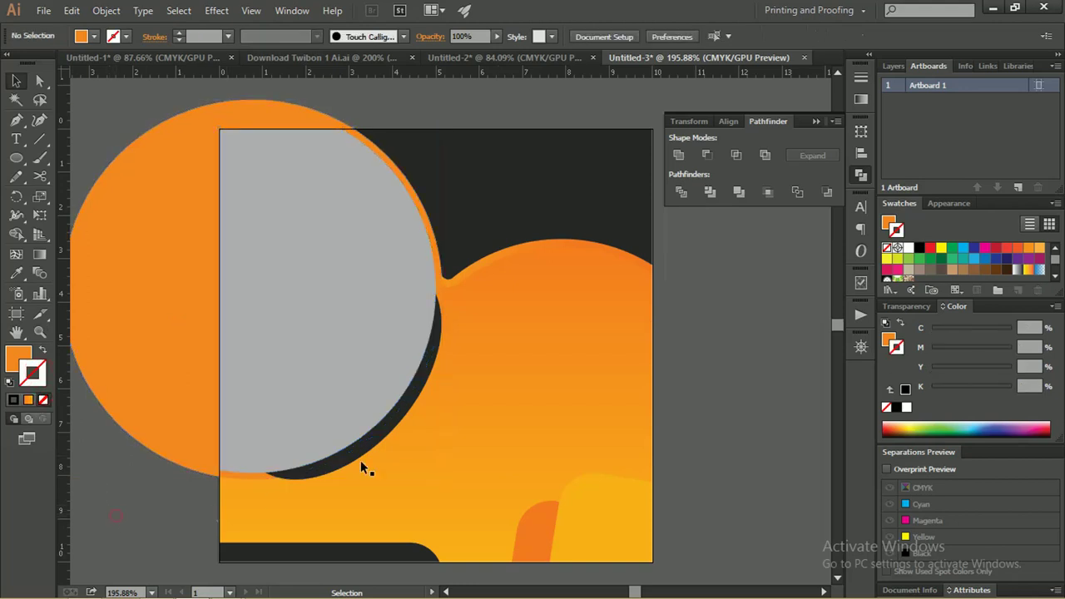
Step: Trim the orange circle against the dark shape using Pathfinder Minus Front
left_click(361, 463)
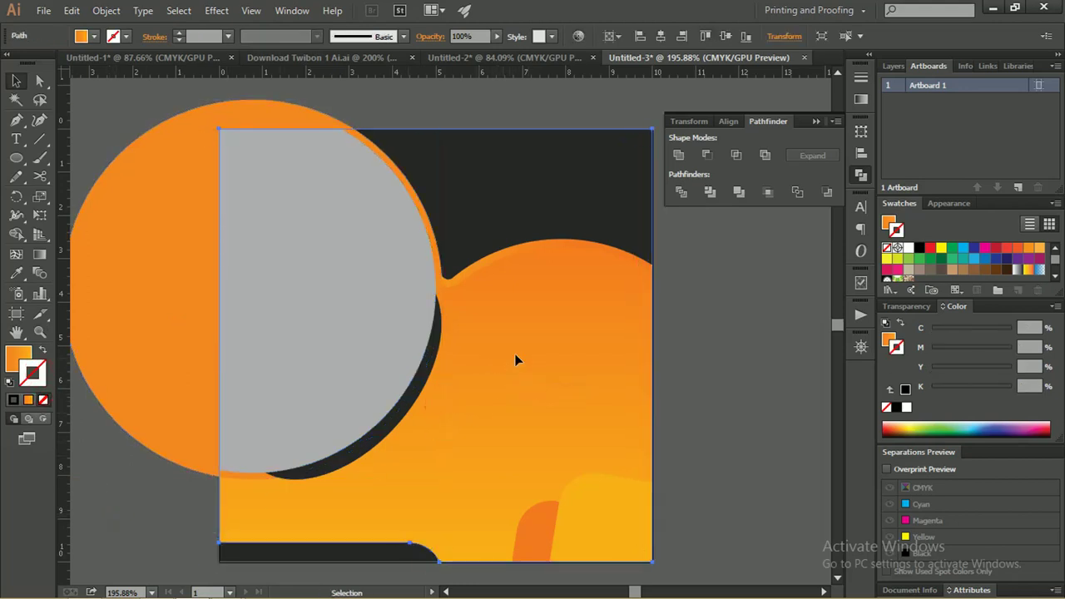
left_click_drag(515, 359, 504, 343)
key("ctrl+z")
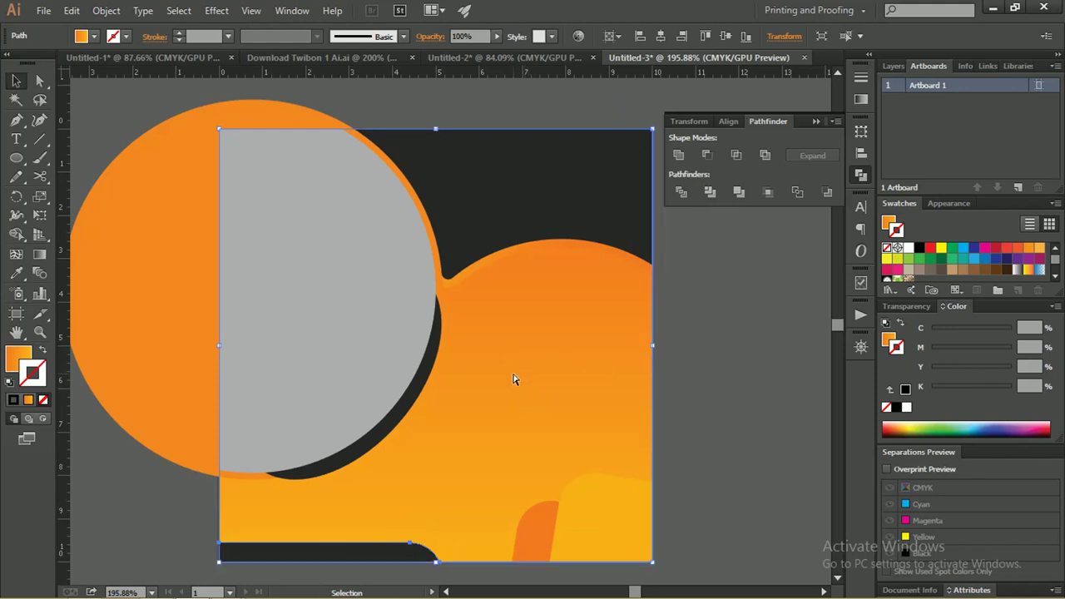
key("ctrl")
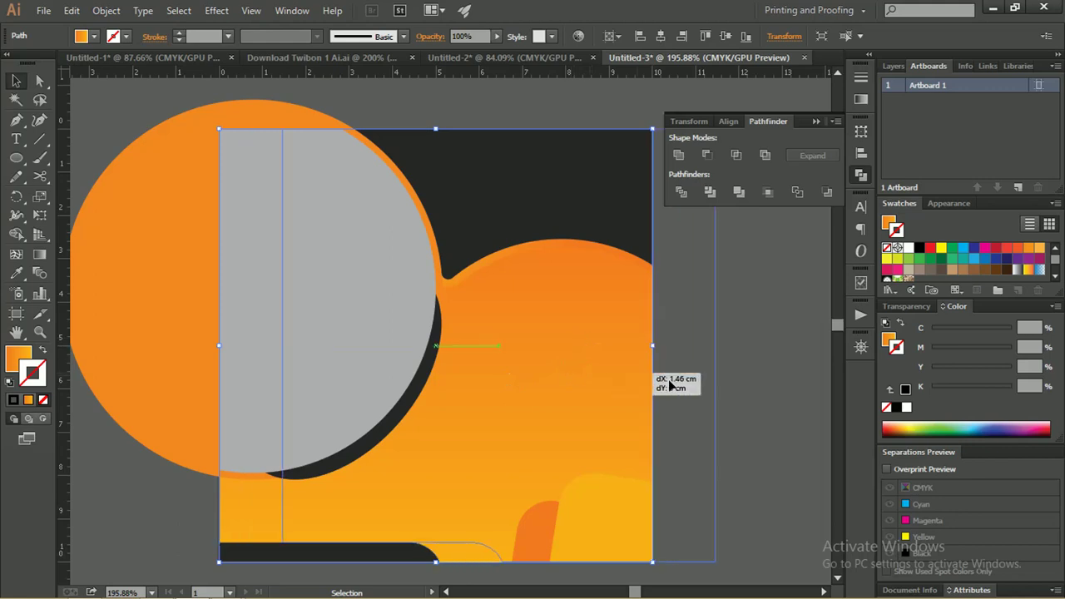
left_click_drag(652, 344, 668, 379)
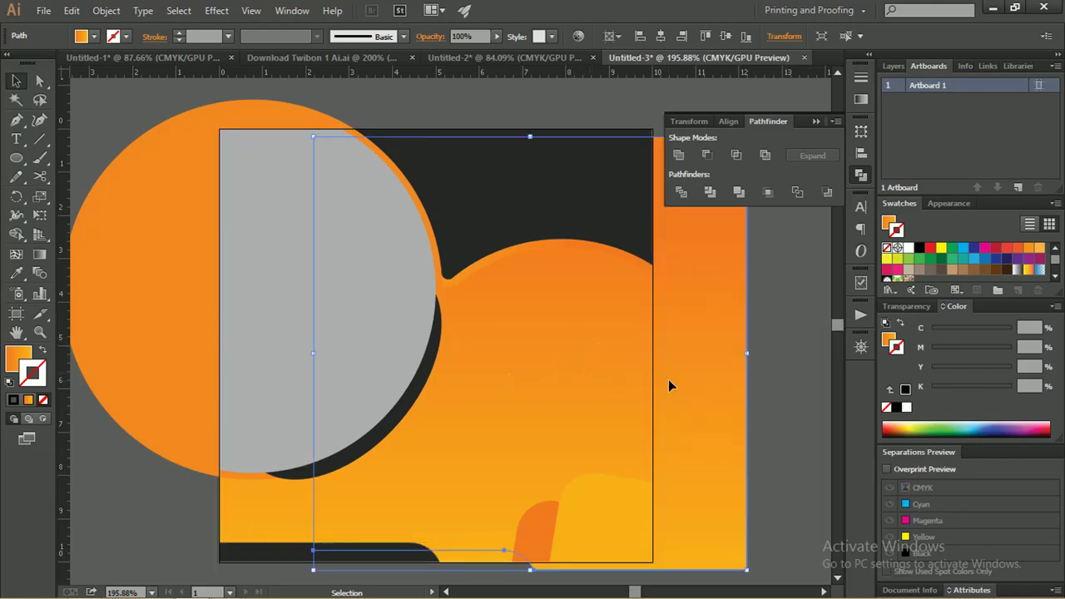
left_click(166, 209, "shift")
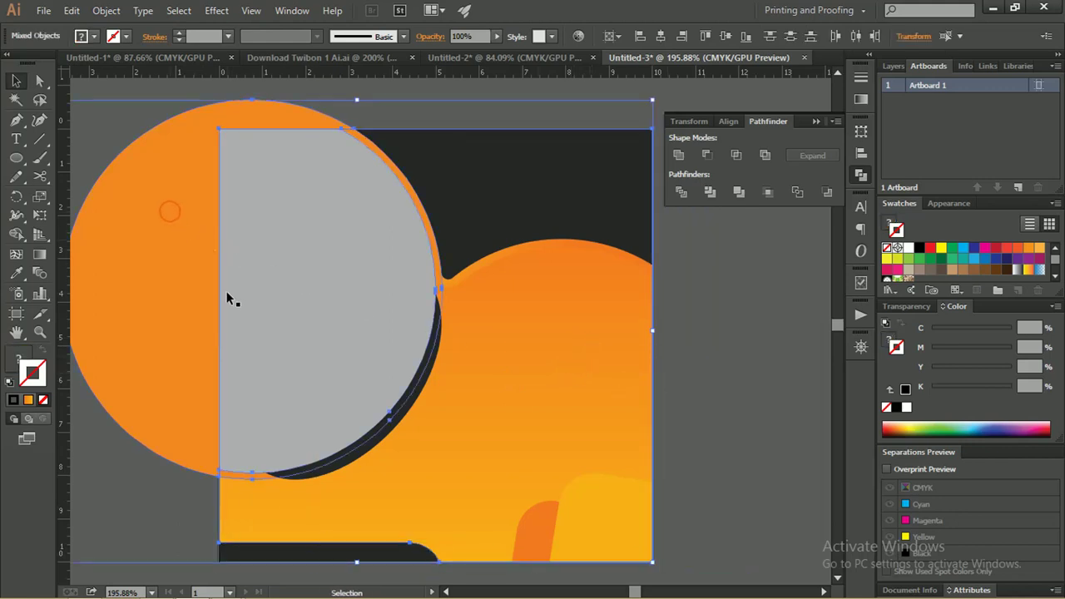
left_click(706, 155)
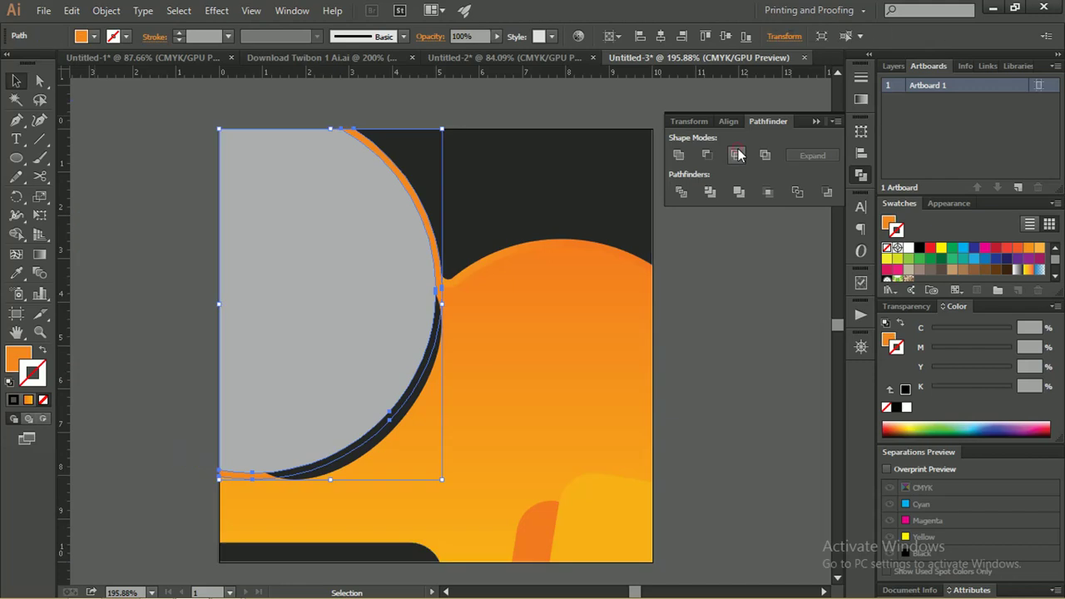
left_click(730, 317)
Step: Zoom and pan to inspect the grey shape's lower edge
key("z")
left_click_drag(220, 476, 423, 500)
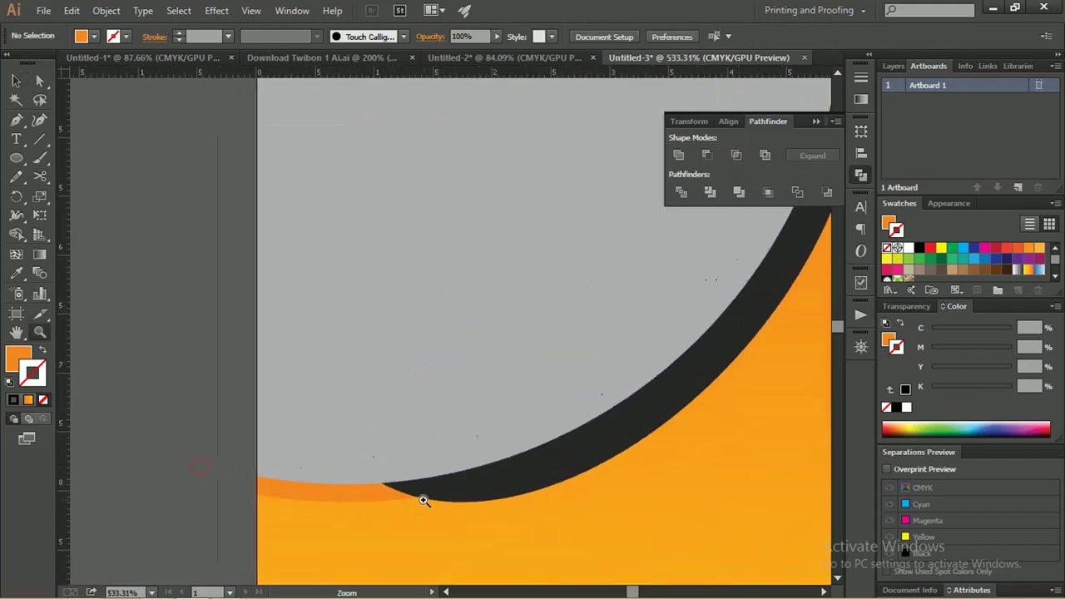
left_click(423, 500, "alt")
left_click(485, 252, "alt")
left_click_drag(485, 252, 436, 297)
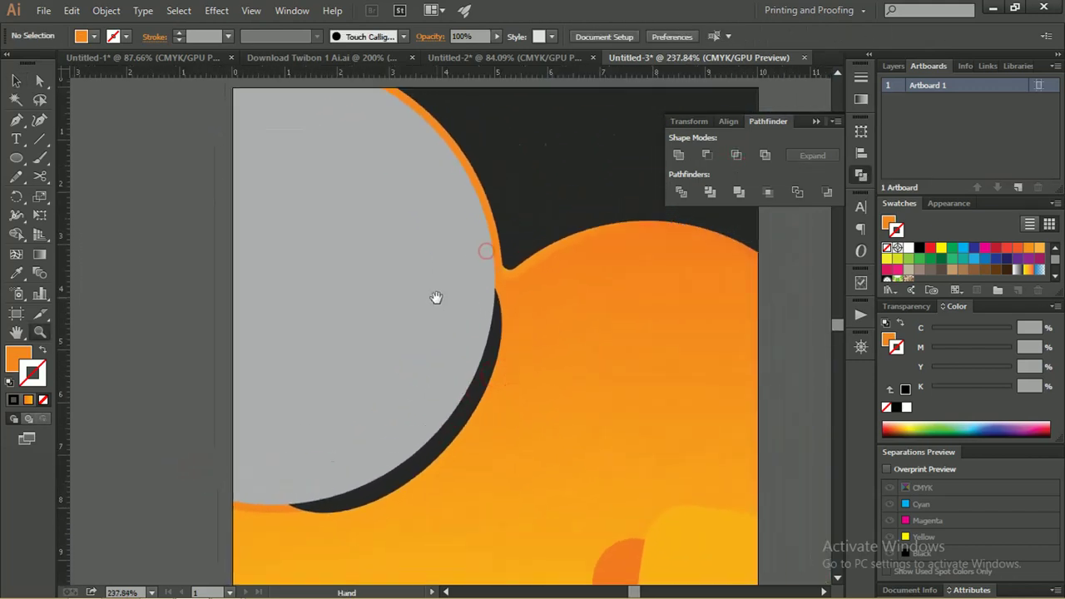
left_click(14, 81)
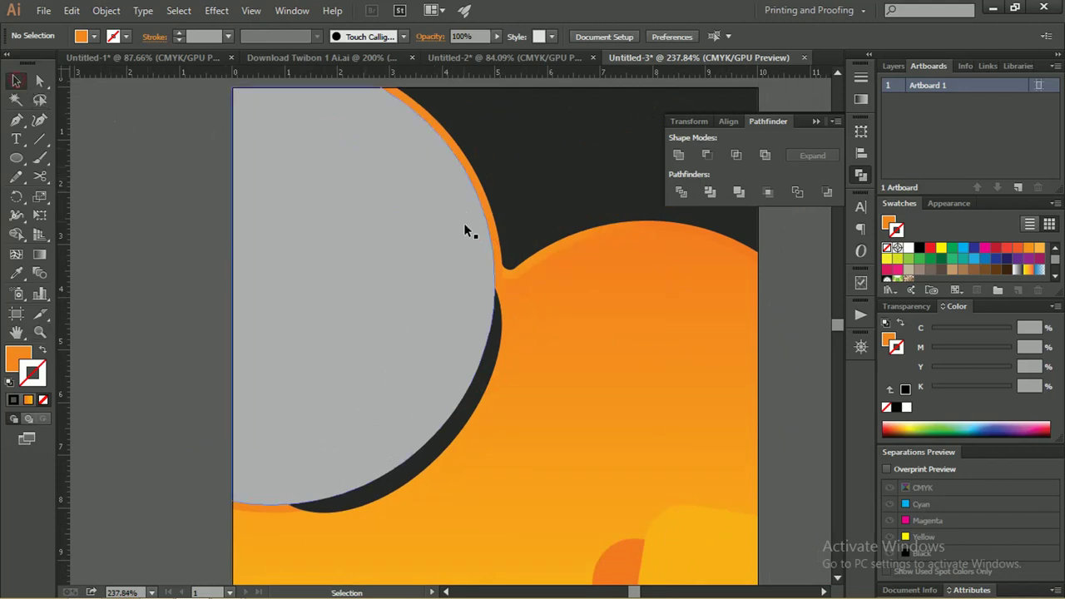
Step: Select the grey and orange shapes, check where they meet, and close Pathfinder
left_click(261, 510)
left_click(624, 410, "shift")
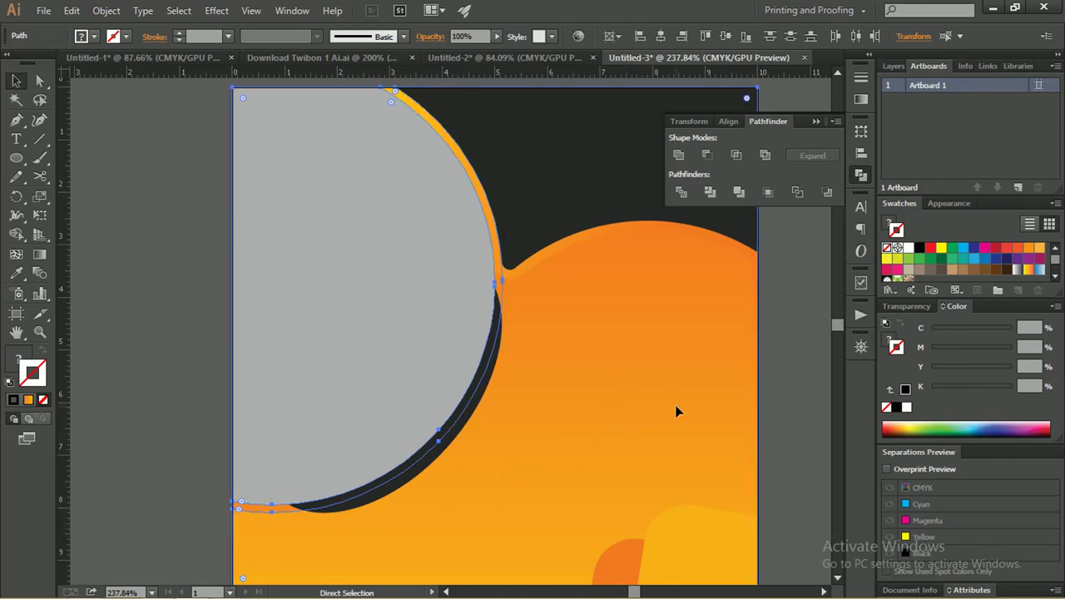
key("z")
left_click(438, 141)
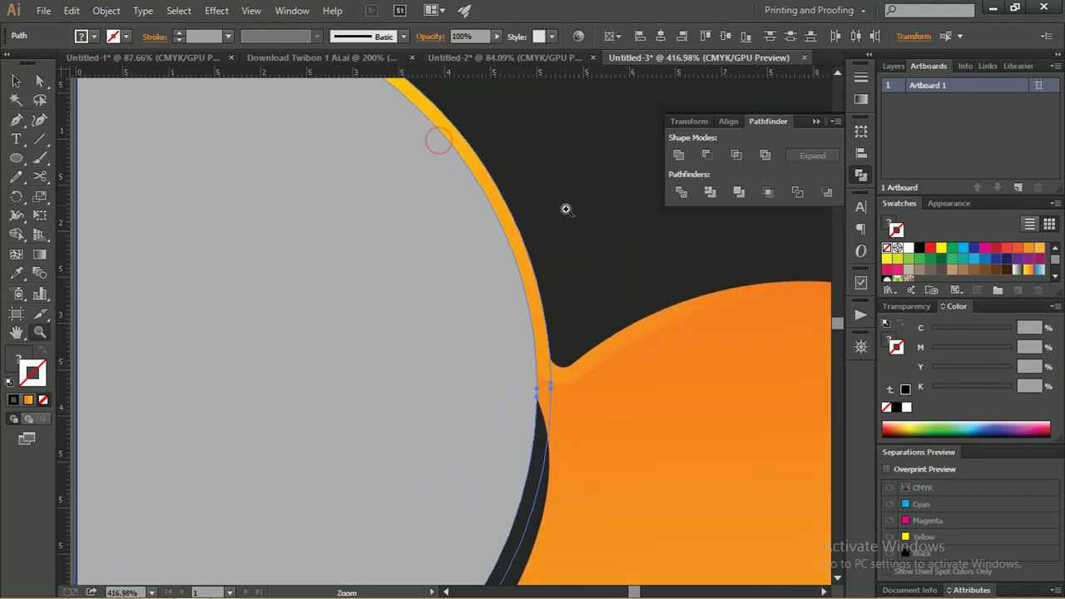
left_click(527, 180)
mouse_move(593, 304)
left_mouse_down()
mouse_move(463, 278)
mouse_move(393, 223)
left_mouse_up()
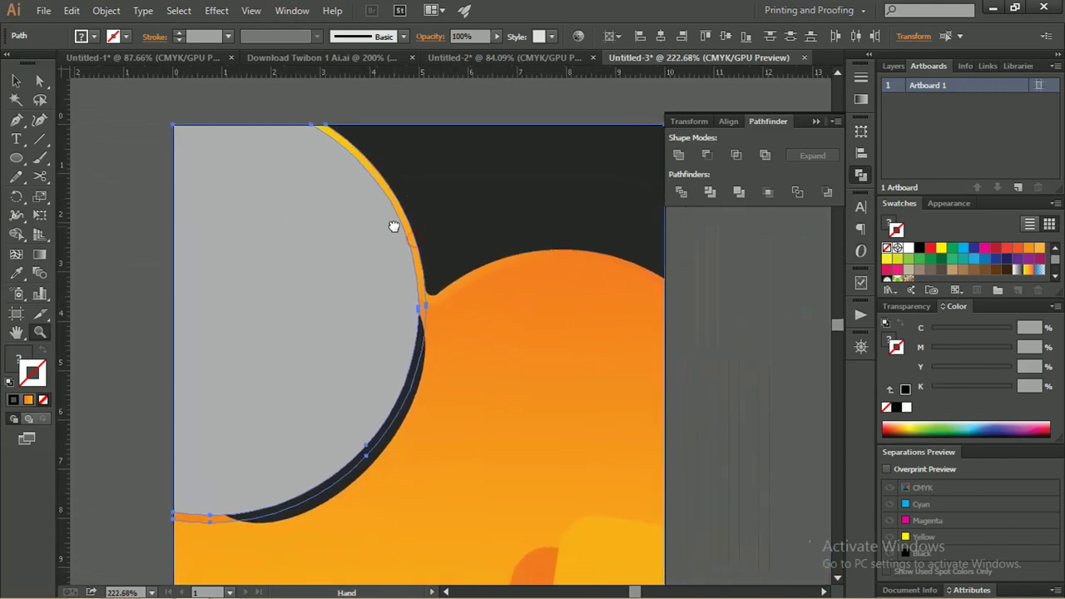
left_click(814, 121)
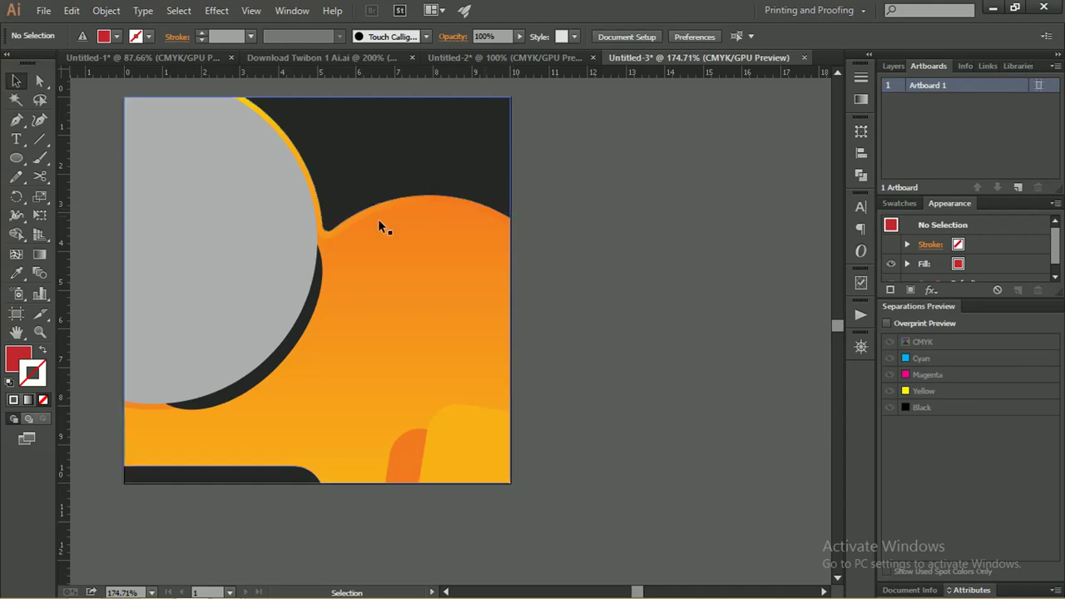
Step: Add a test text line near the top-right and make it white with no stroke
left_click(16, 139)
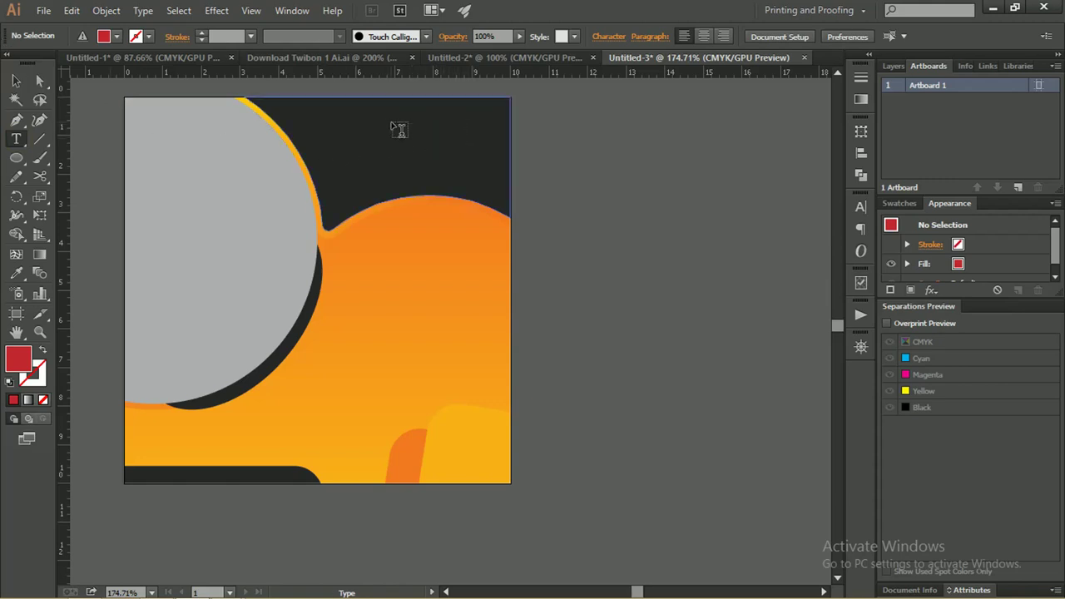
left_click(420, 123)
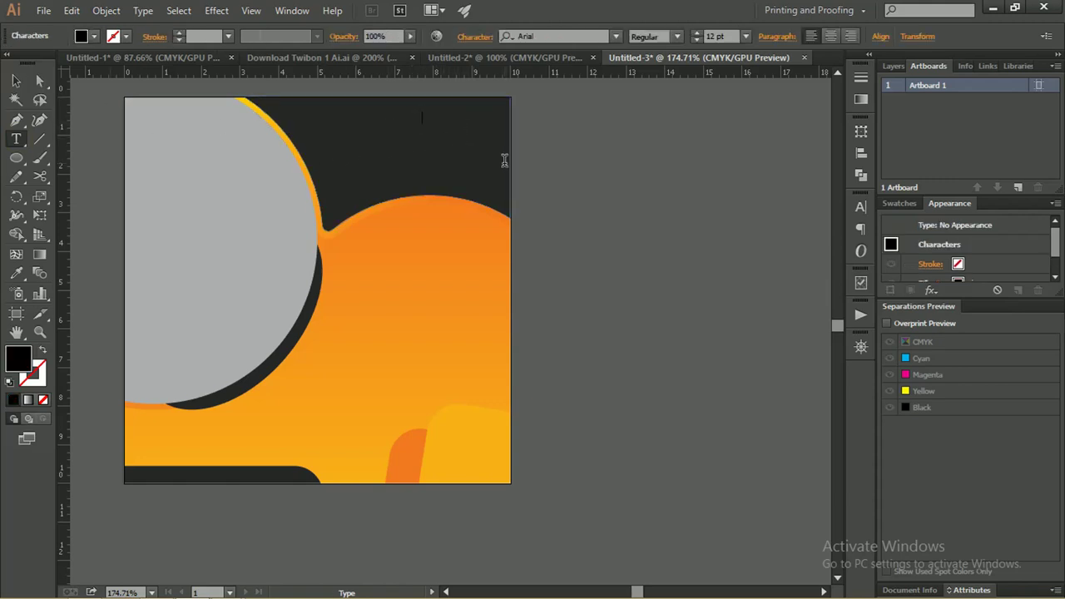
key("ctrl+a")
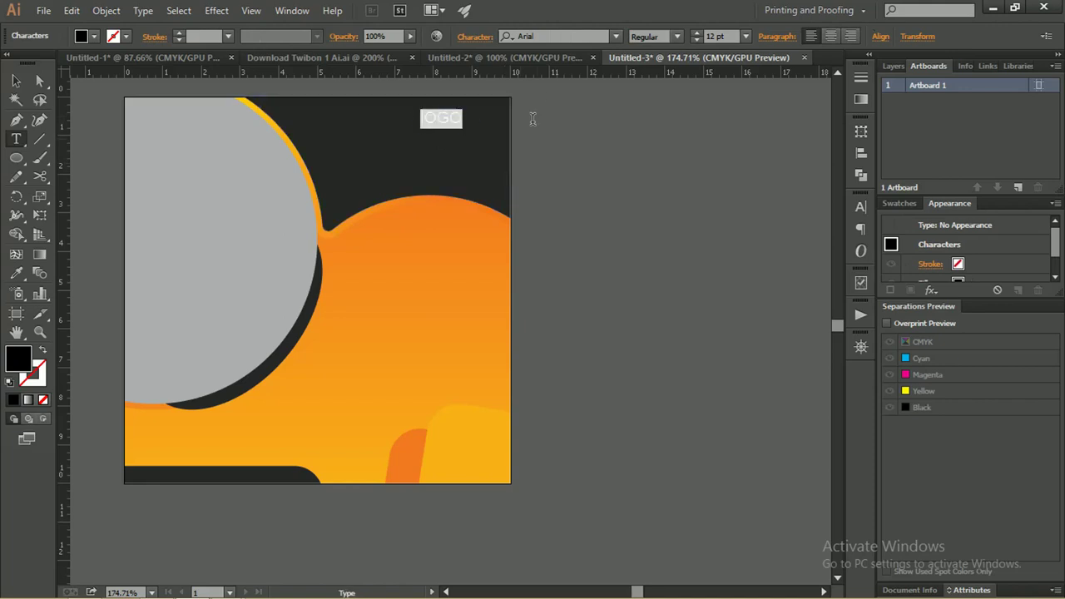
key("Right")
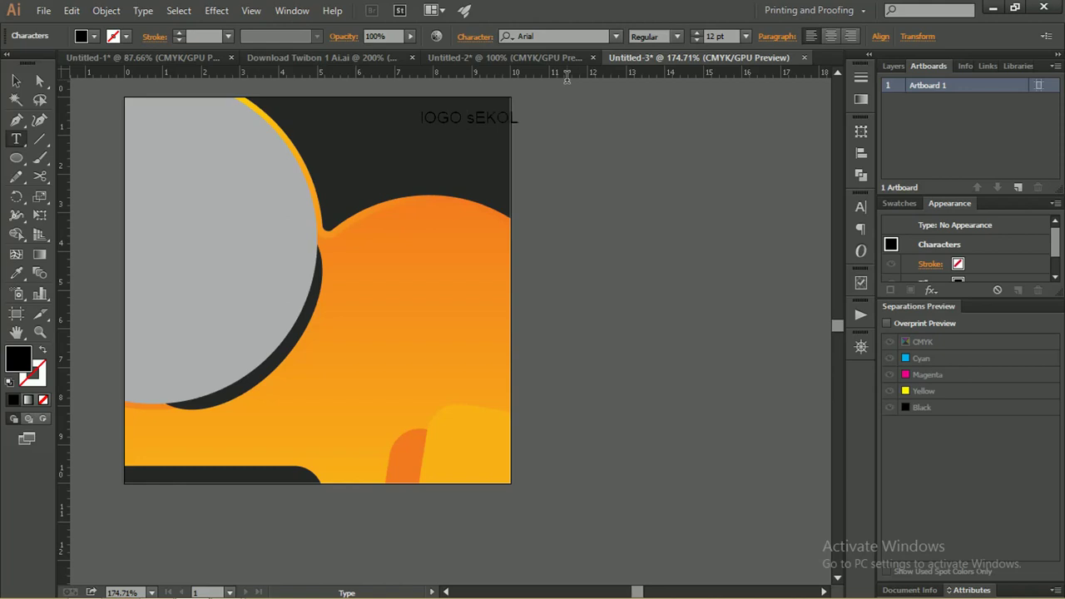
type("AH")
key("ctrl+a")
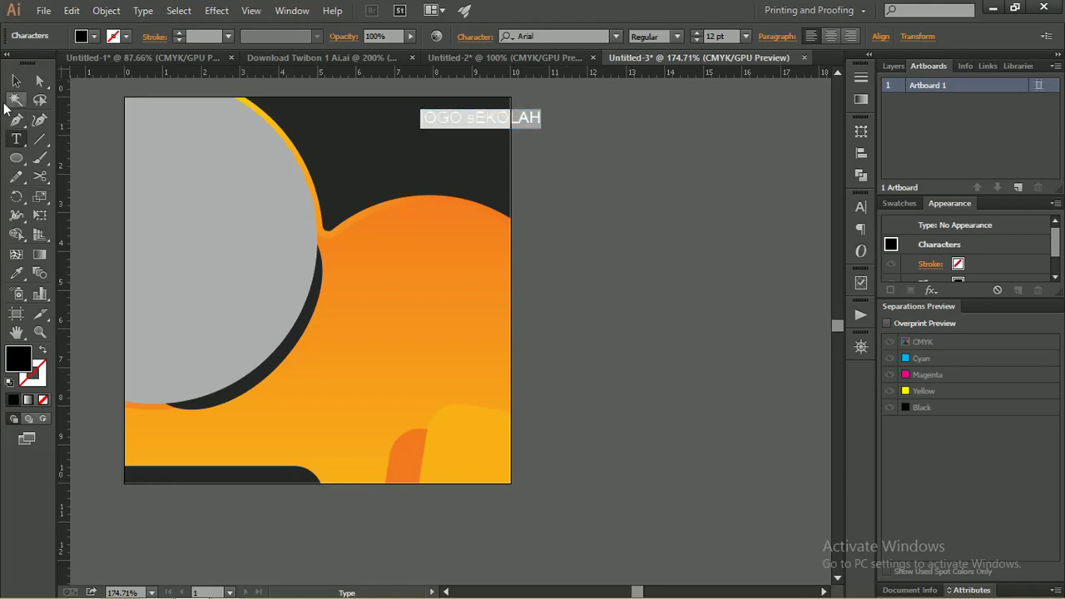
left_click(15, 81)
key("d")
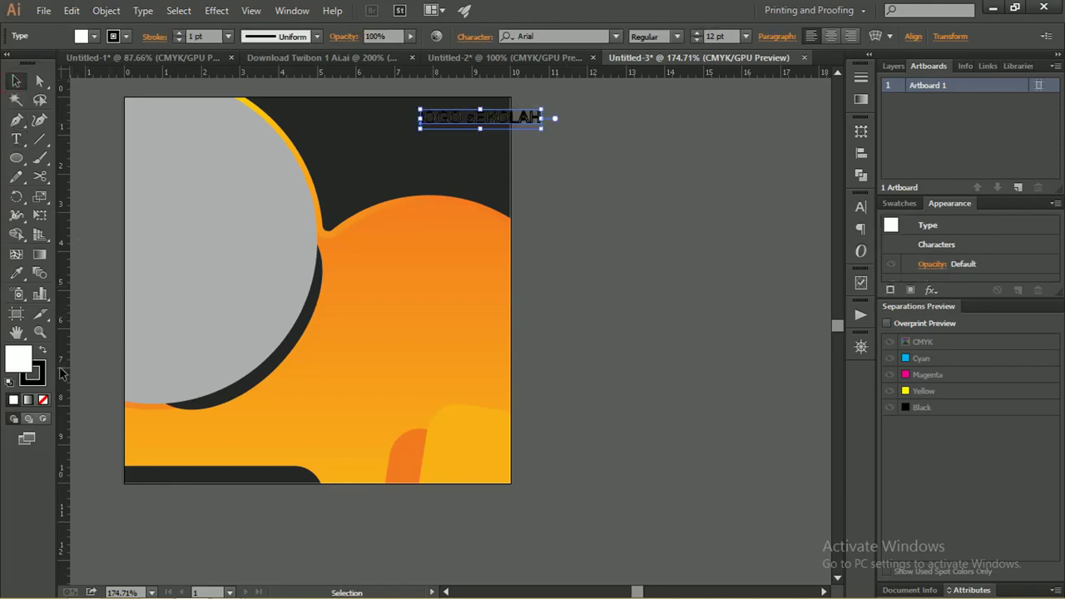
left_click(40, 383)
left_click(43, 400)
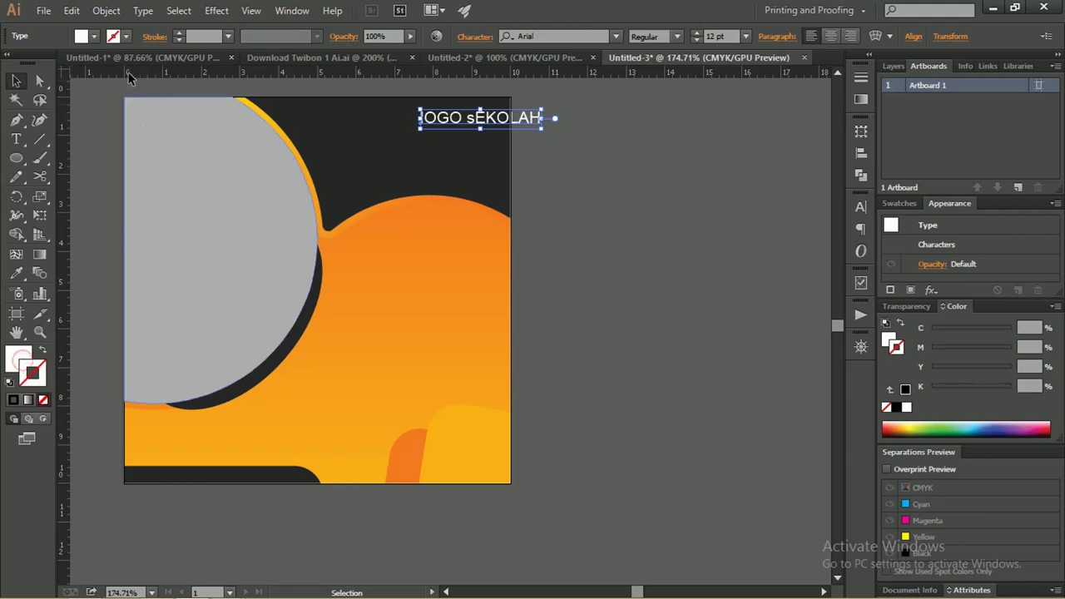
Step: Change the text to Title Case 'Logo Sekolah', delete it, and paste the prepared poster text
left_click(143, 10)
left_click(214, 247)
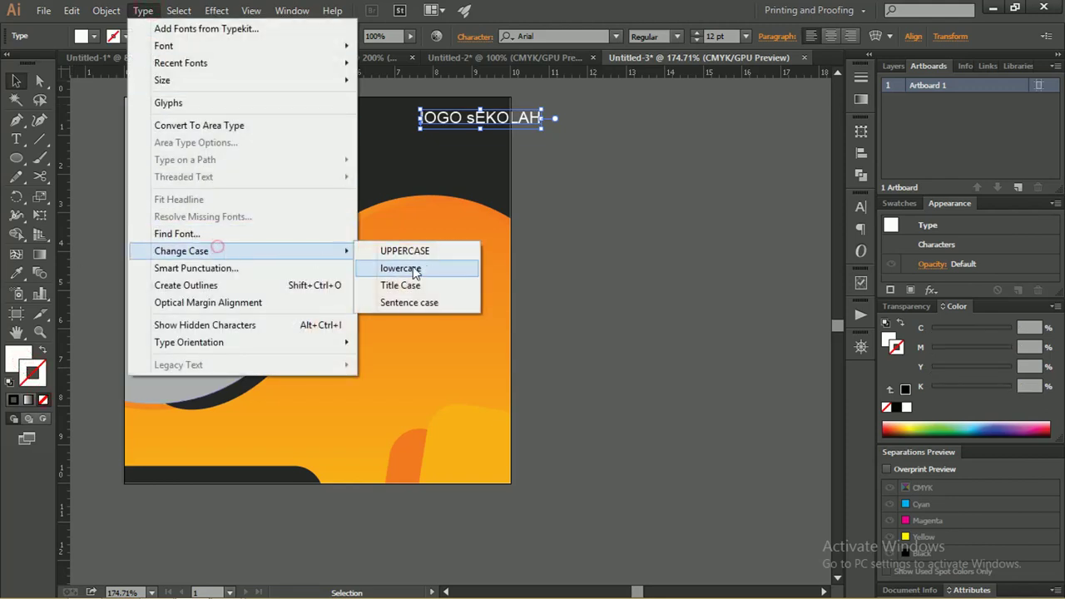
left_click(400, 286)
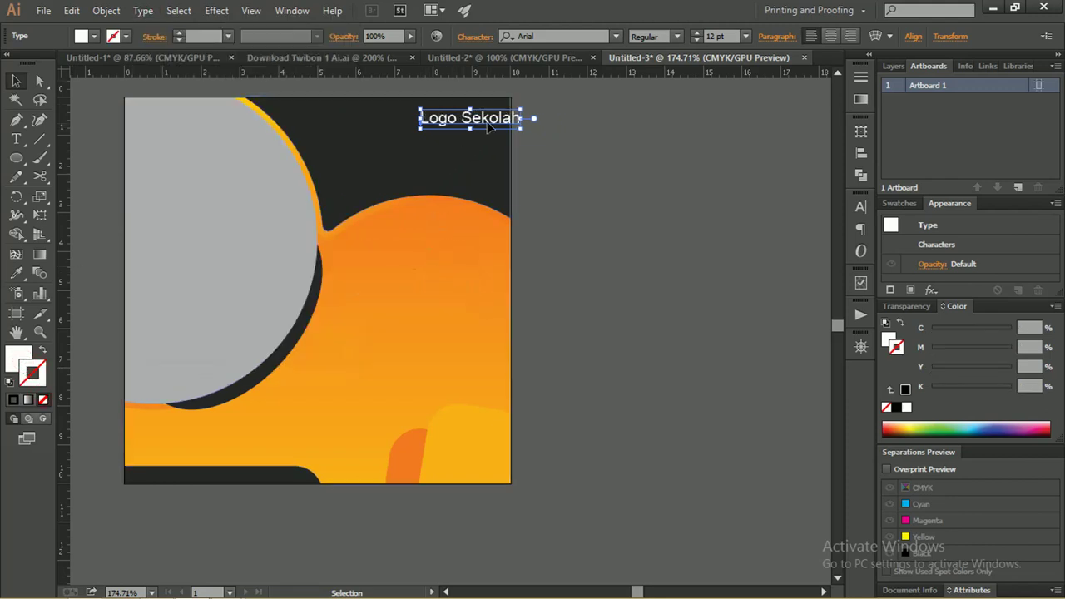
left_click_drag(487, 123, 465, 115)
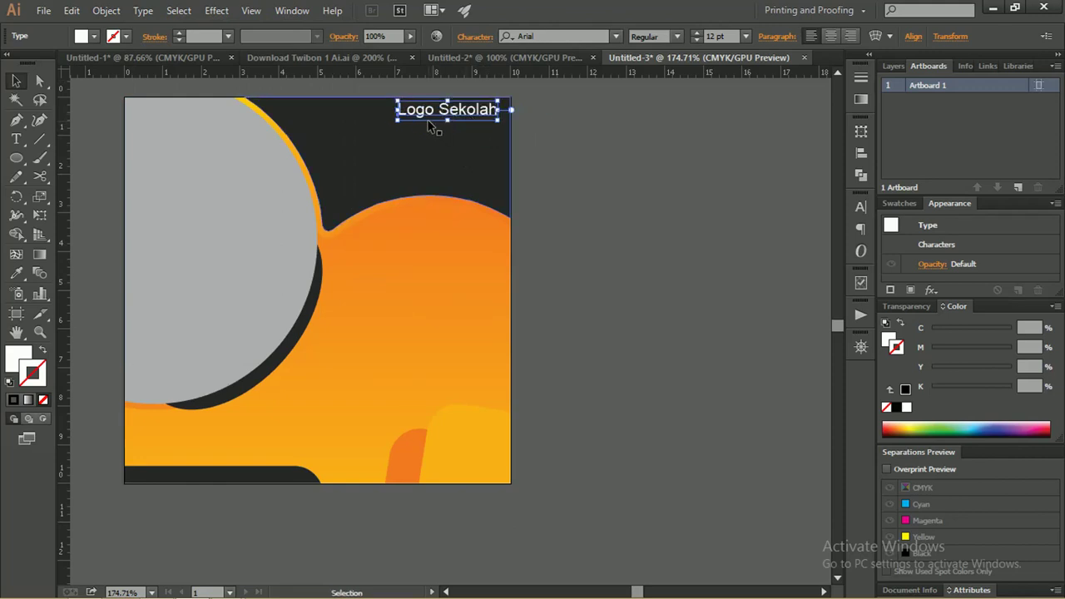
key("Delete")
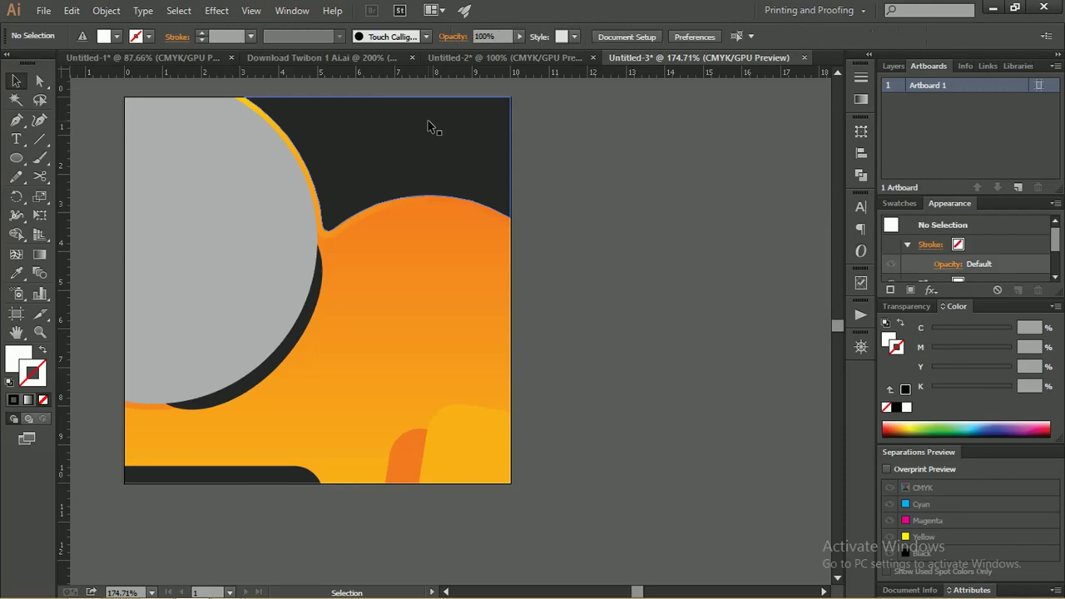
key("ctrl+f")
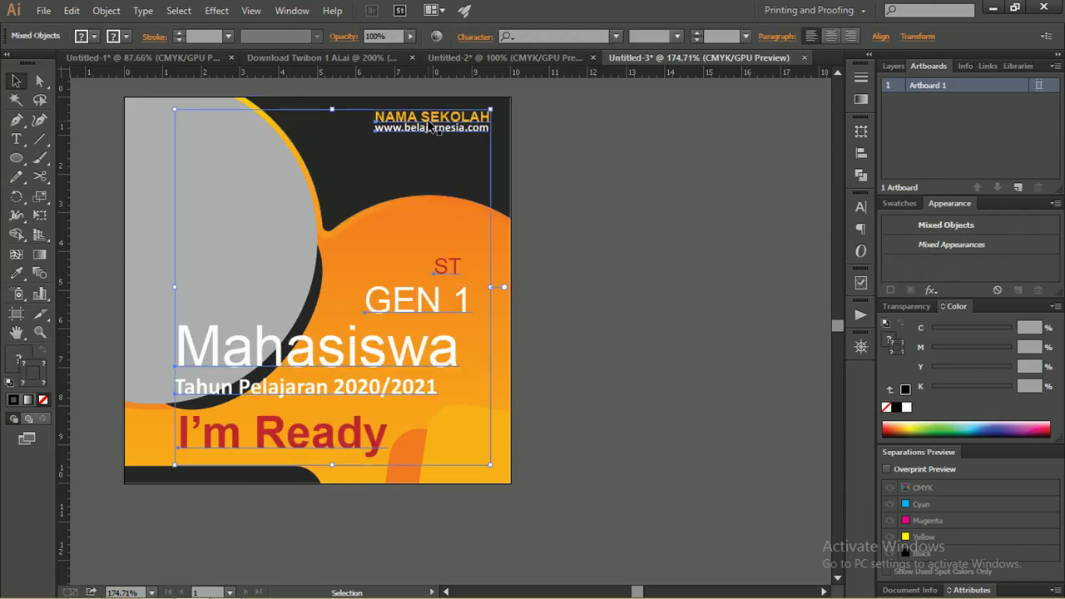
Step: Set the Mahasiswa heading's font to Anton Regular
left_click(631, 140)
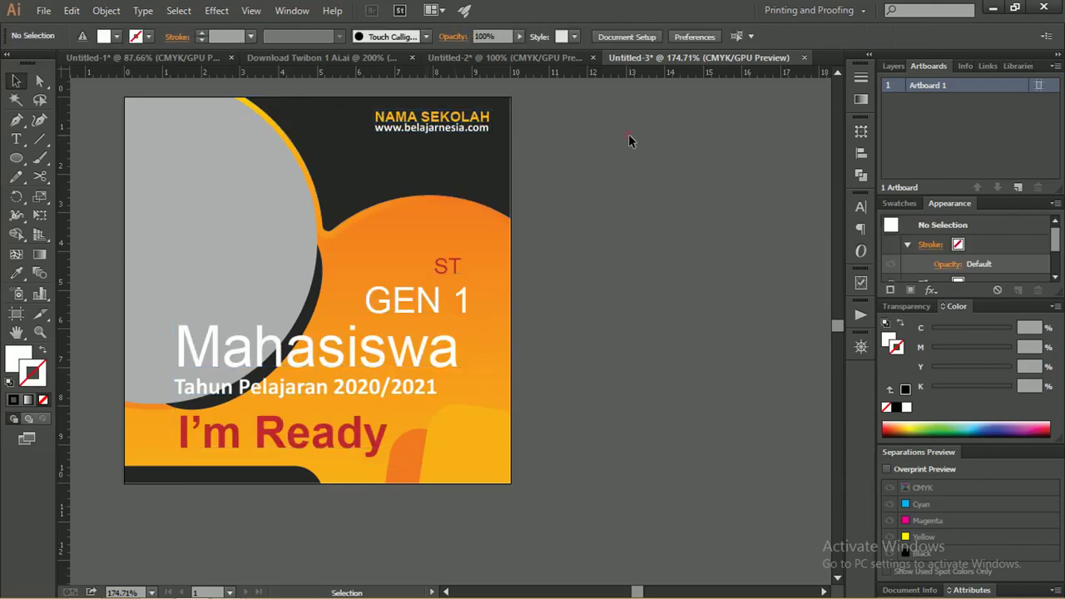
left_click(431, 117)
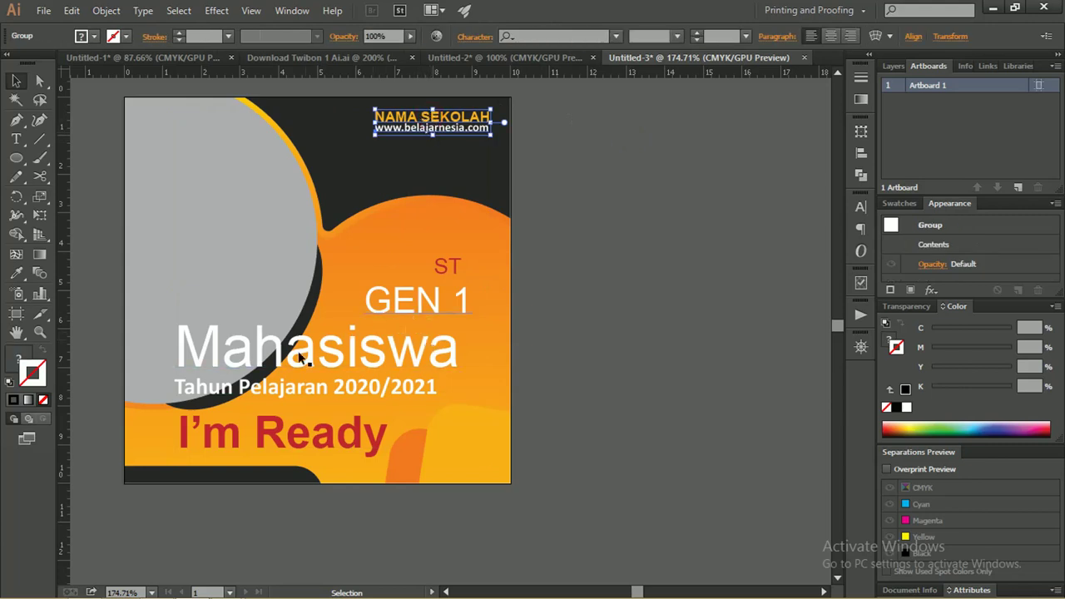
left_click(419, 292)
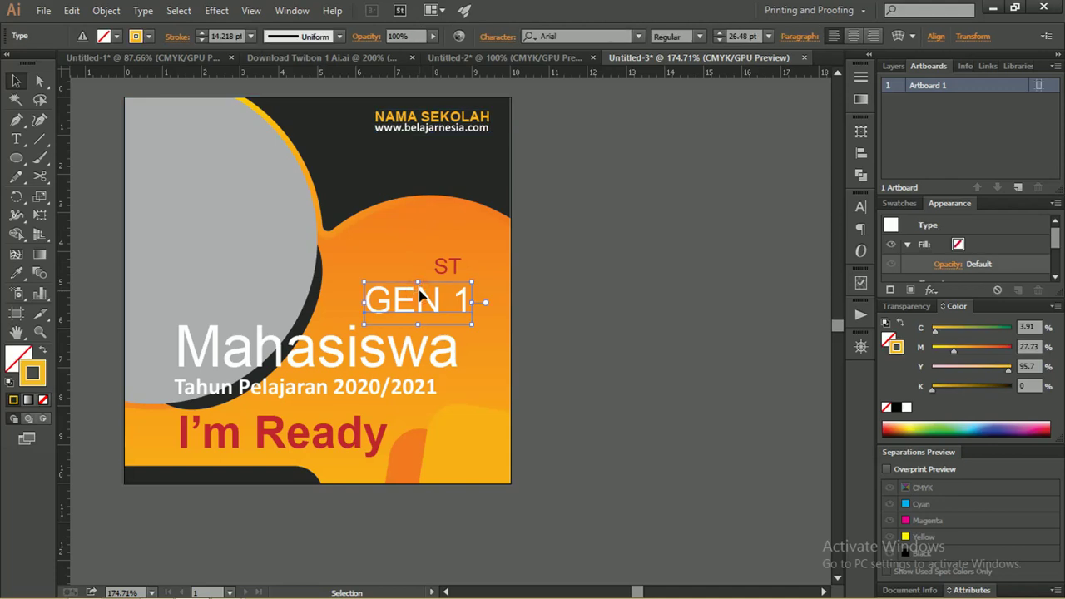
left_click(330, 355)
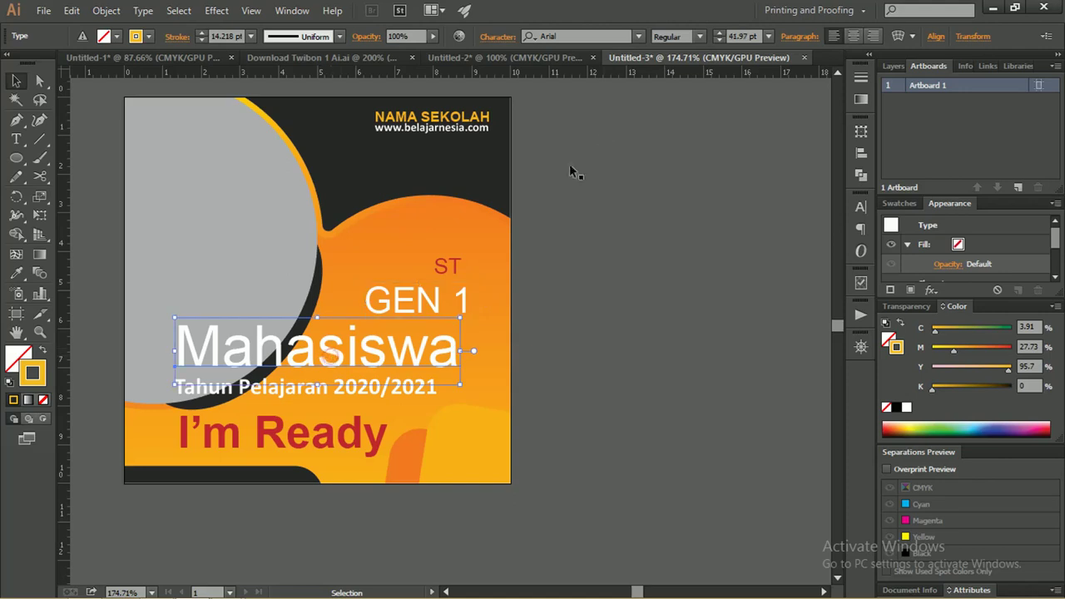
left_click(570, 37)
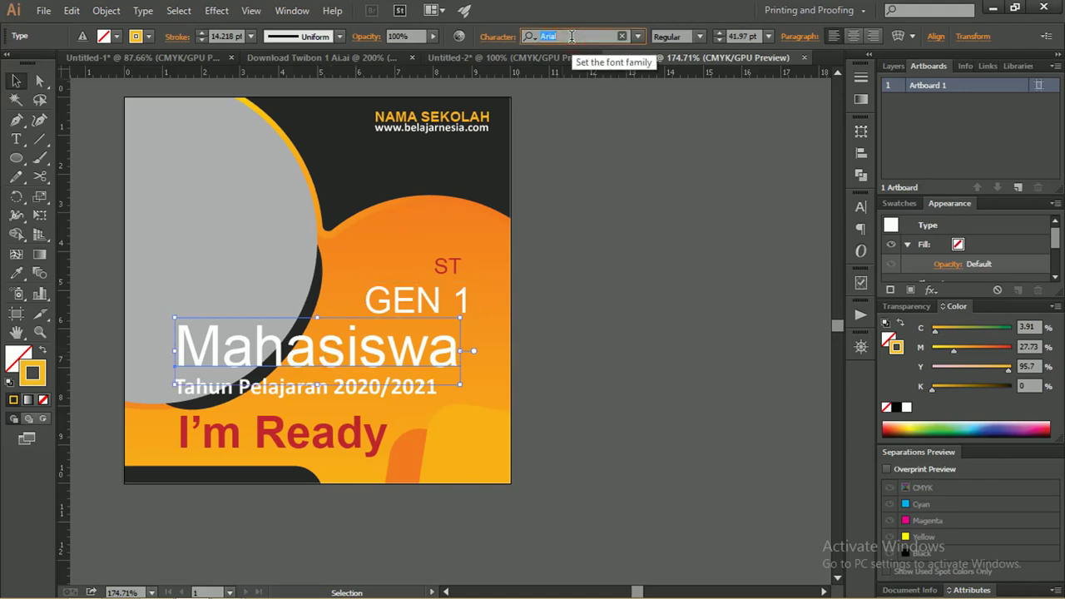
type("An")
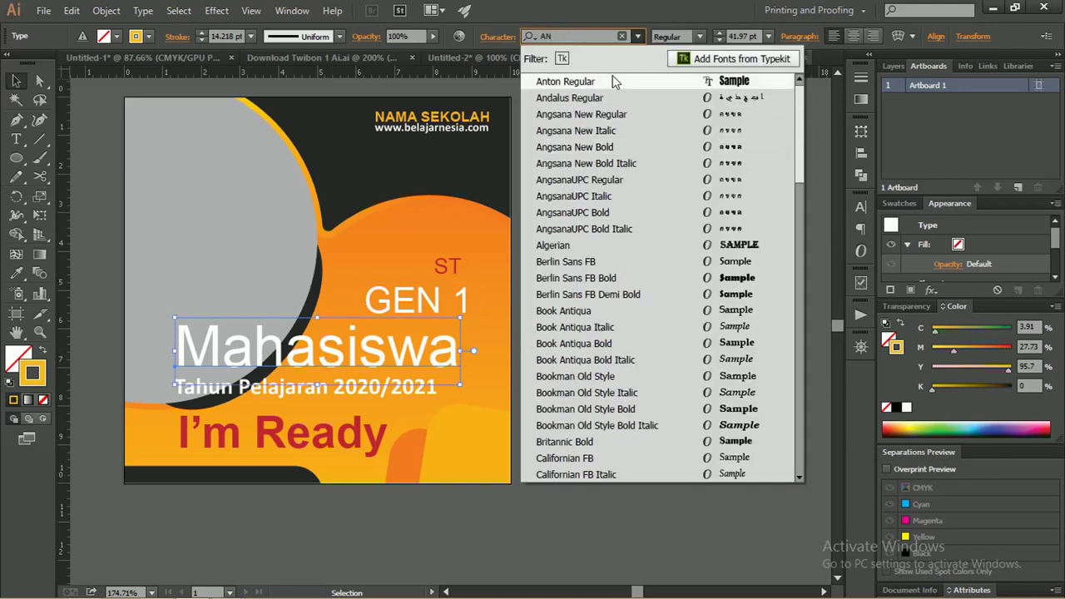
left_click(611, 80)
Step: Set the GEN 1 text's font to Anton Regular as well
left_click(441, 293)
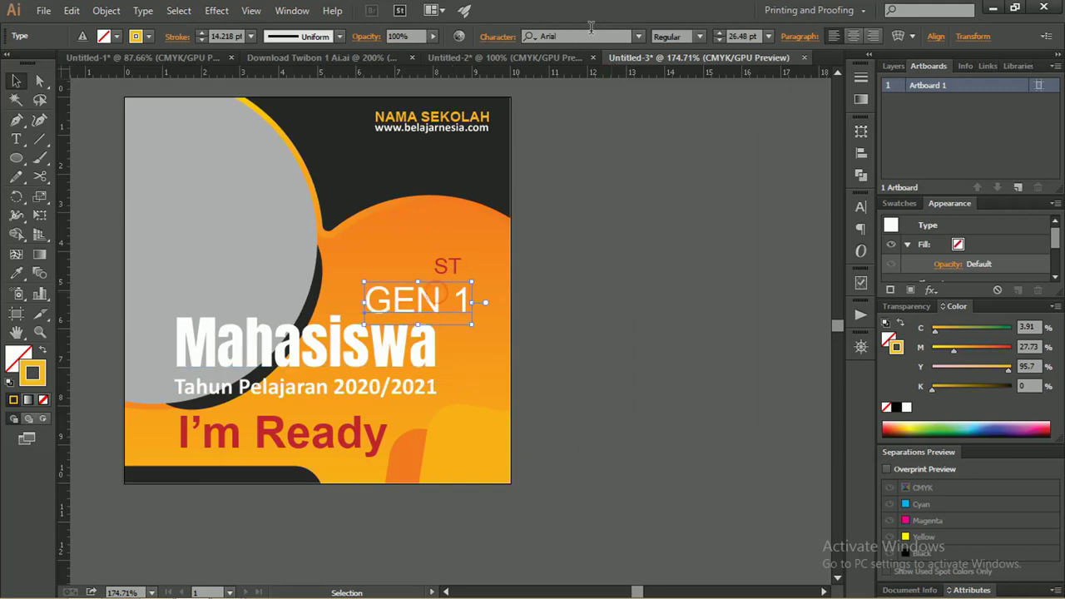
left_click(634, 38)
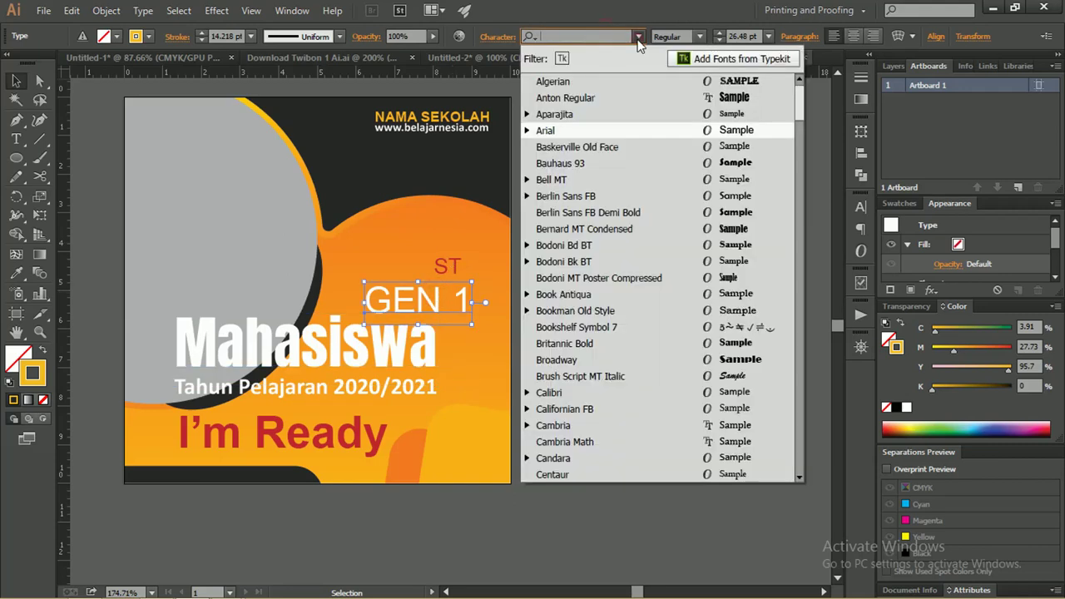
left_click(594, 91)
left_click(447, 269)
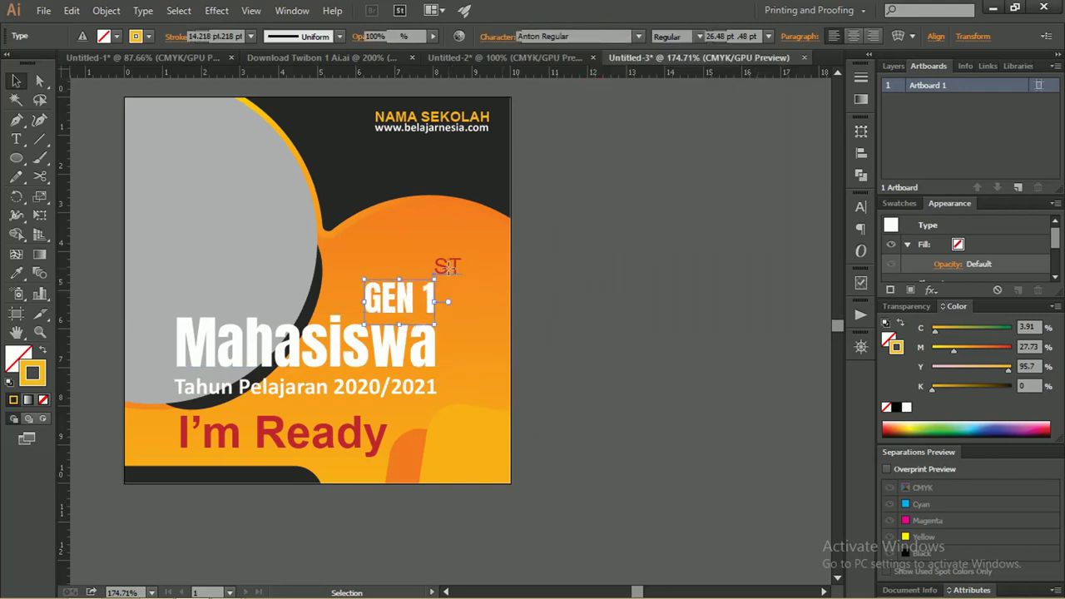
left_click(325, 424, "shift")
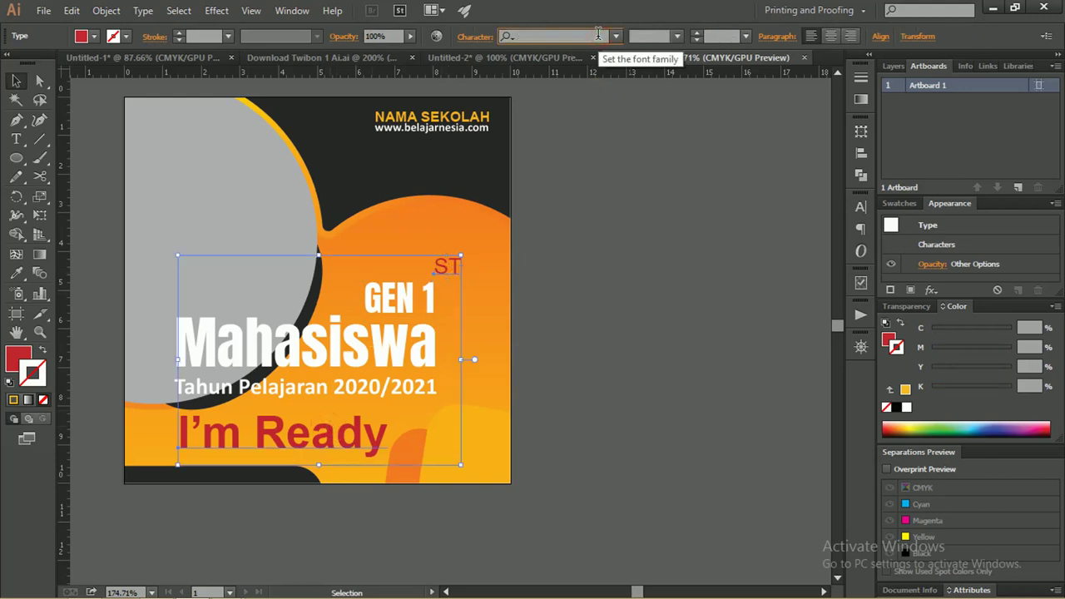
Step: Apply Pacifico Regular to the ST and I'm Ready text
type("PAC")
left_click(600, 77)
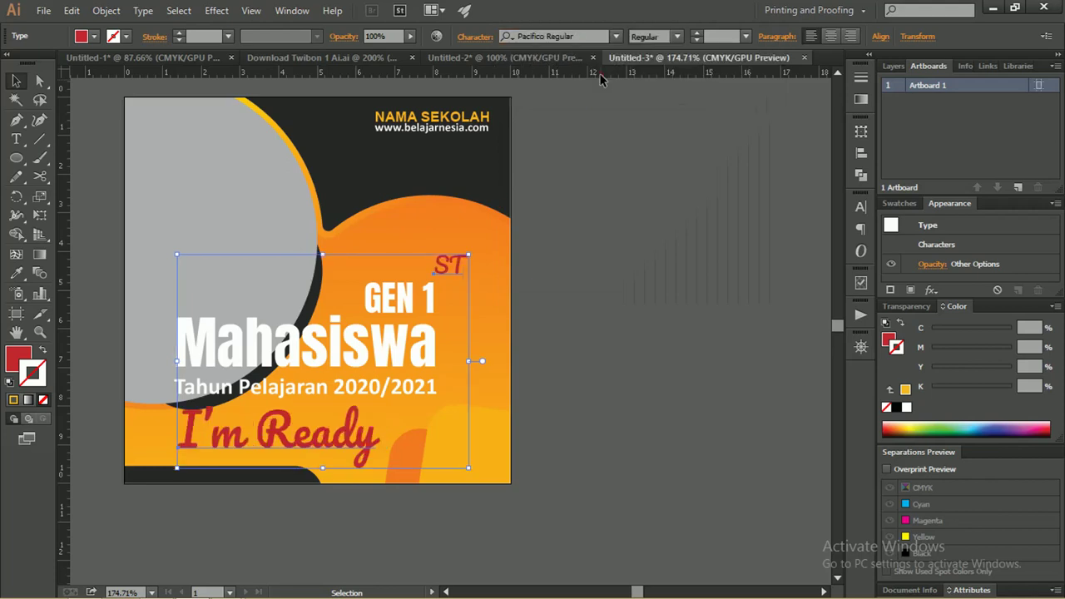
left_click(578, 203)
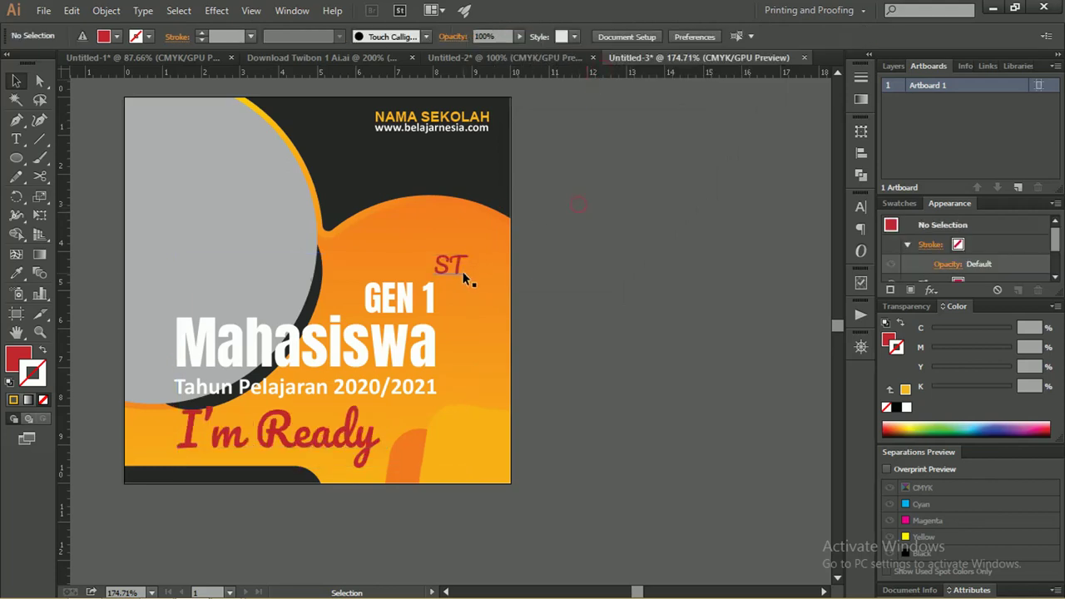
Step: Nudge the GEN 1 label down so it sits just above the Mahasiswa heading
left_click(425, 299)
key("Down")
key("Down")
key("Down")
key("Down")
key("Down")
key("Down")
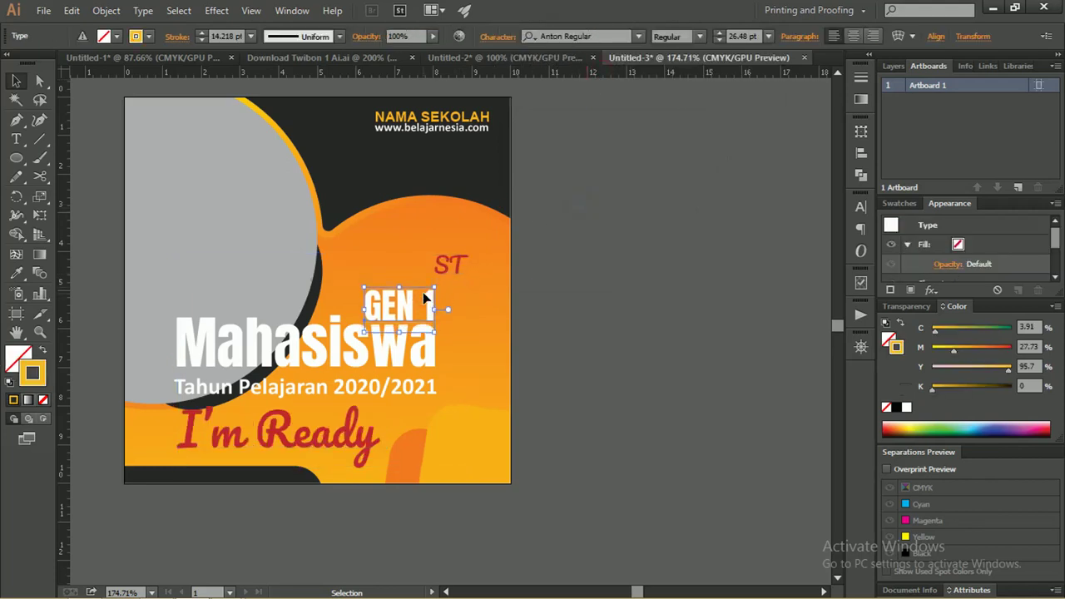
left_click(443, 262)
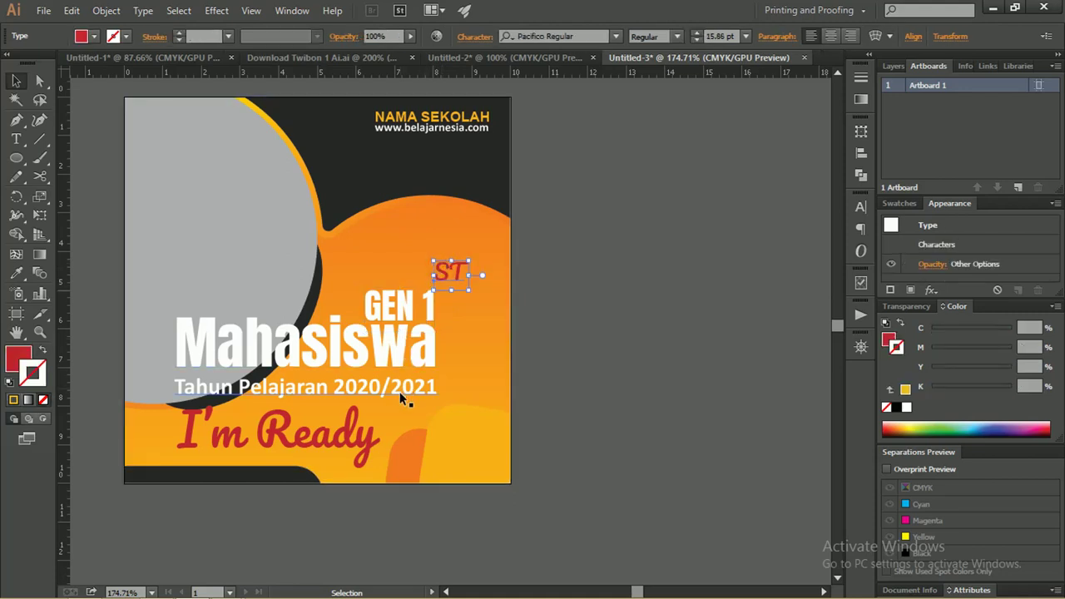
left_click(450, 389)
left_click(424, 307)
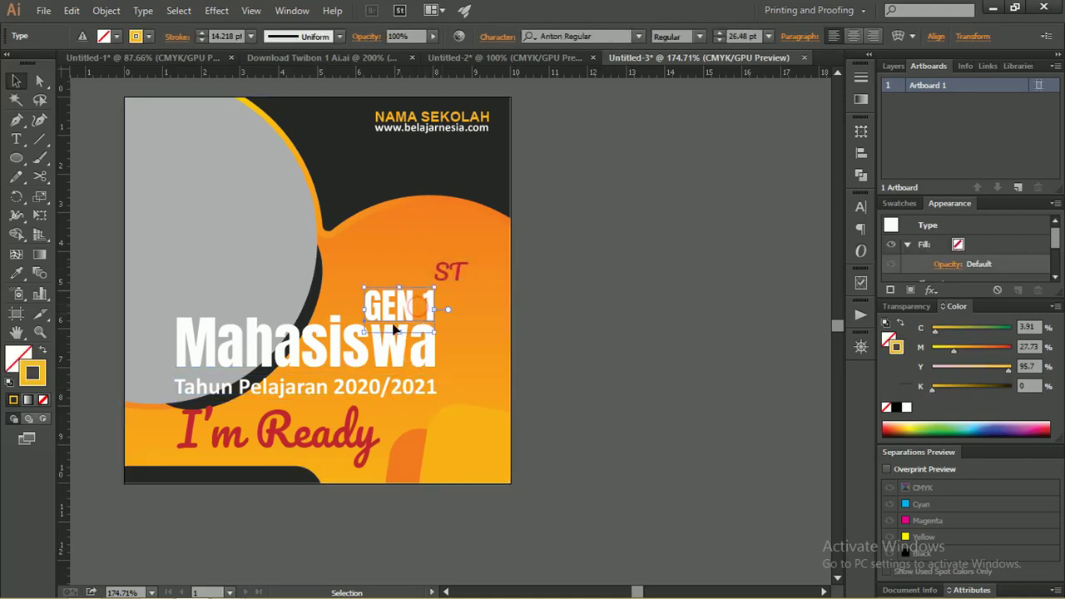
Step: Select GEN 1 with the other headings, review their Transparency settings, then deselect everything
left_click(396, 350, "shift")
left_click(449, 273, "shift")
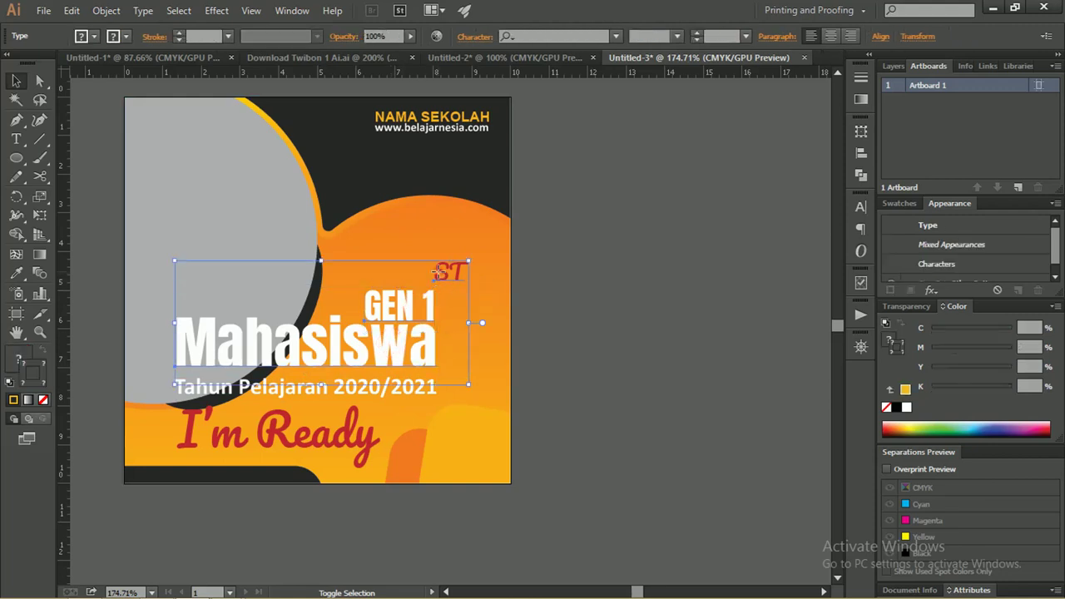
left_click(350, 429, "shift")
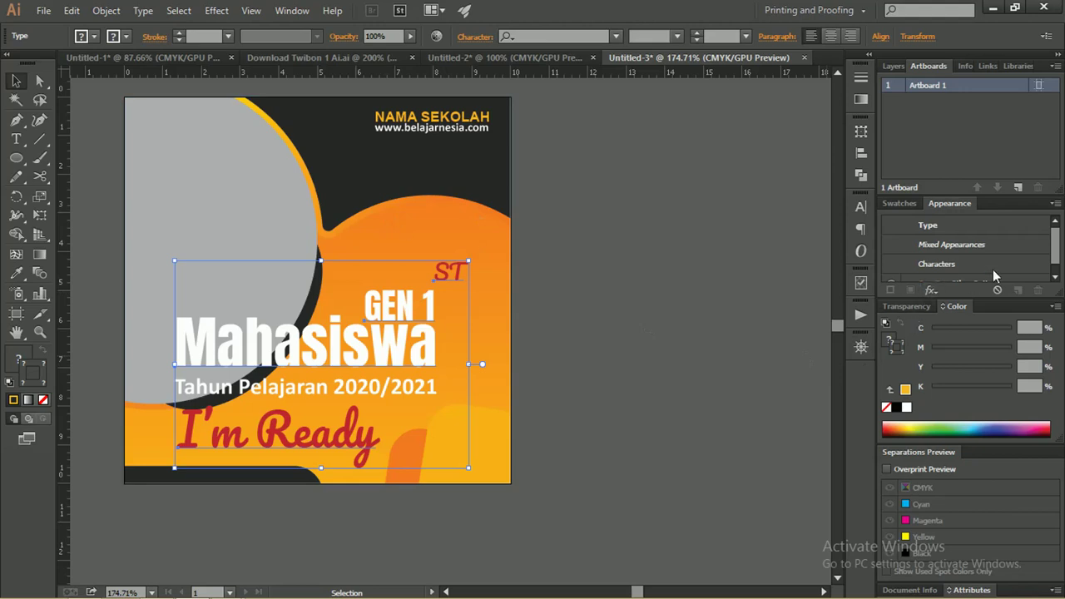
left_click_drag(1055, 248, 1060, 262)
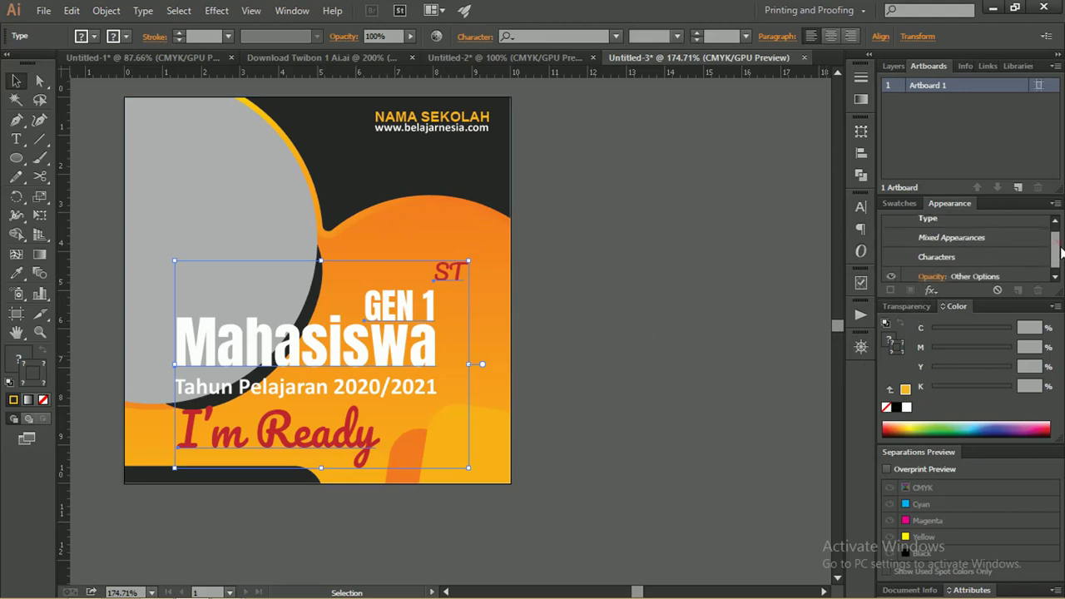
left_click(916, 307)
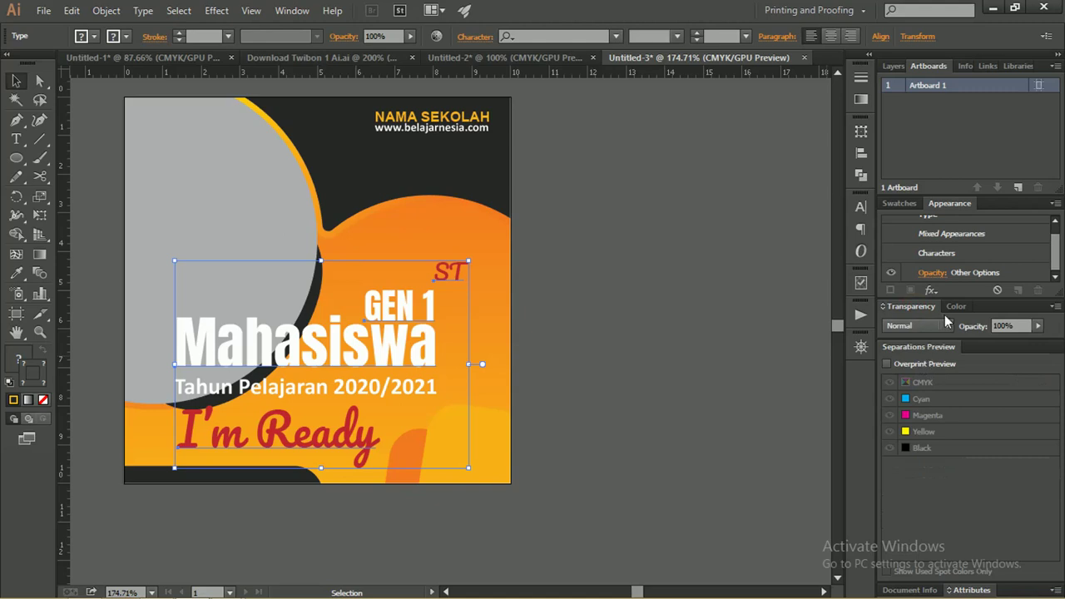
left_click(645, 229)
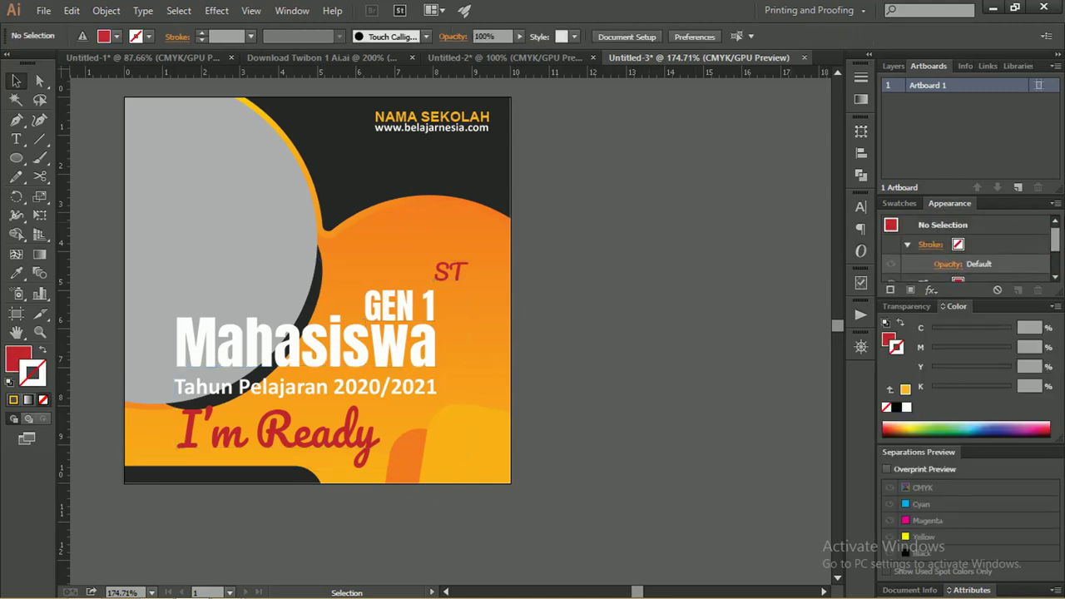
Step: Move ST slightly down and add a new stroke placed beneath its Characters
left_click(455, 272)
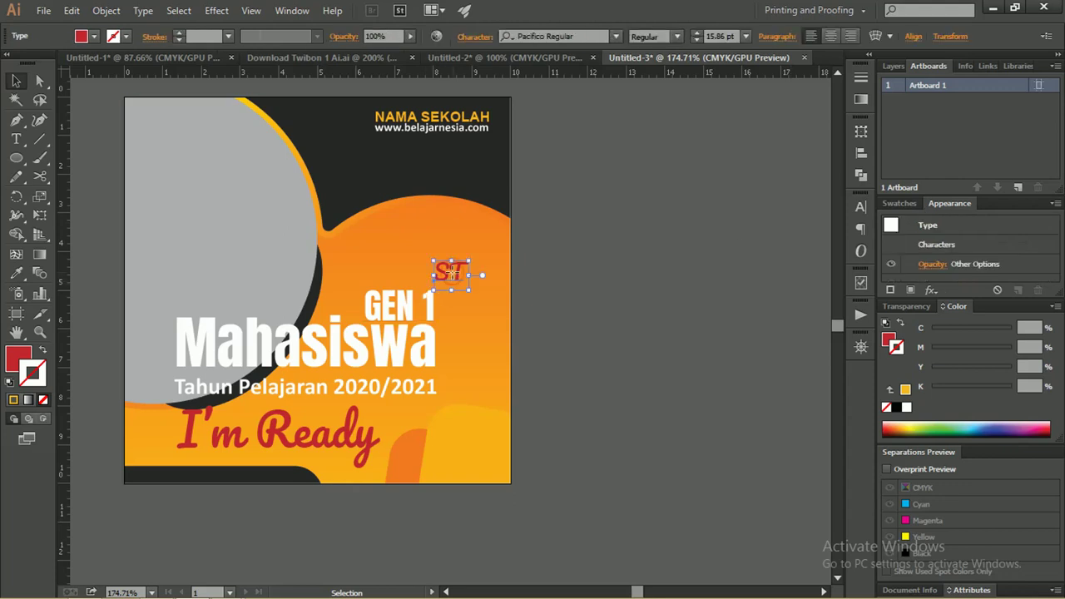
left_click_drag(452, 274, 453, 277)
left_click(891, 290)
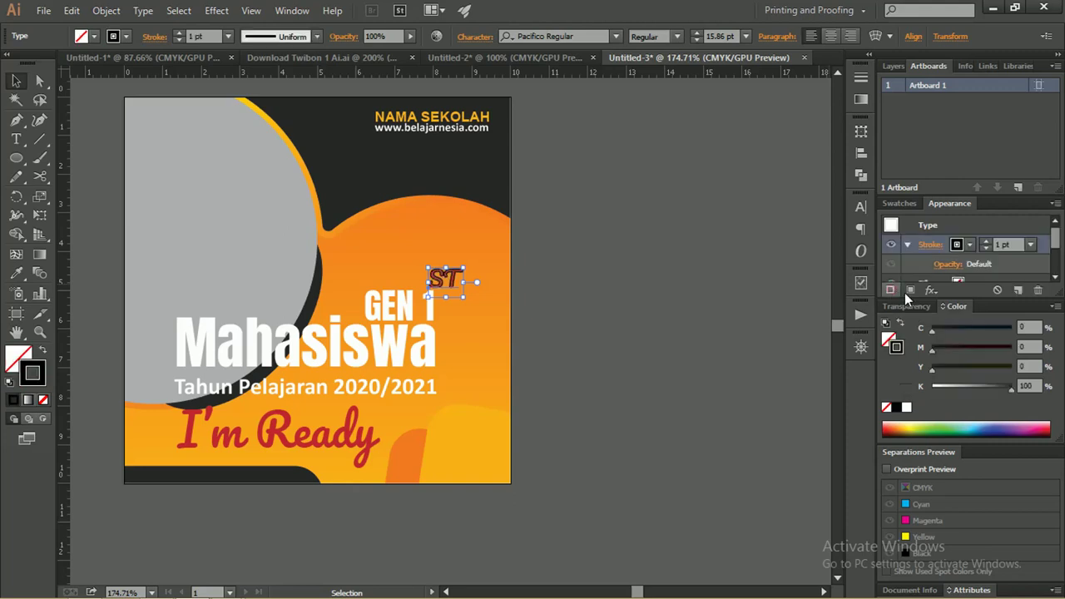
left_click(1001, 241)
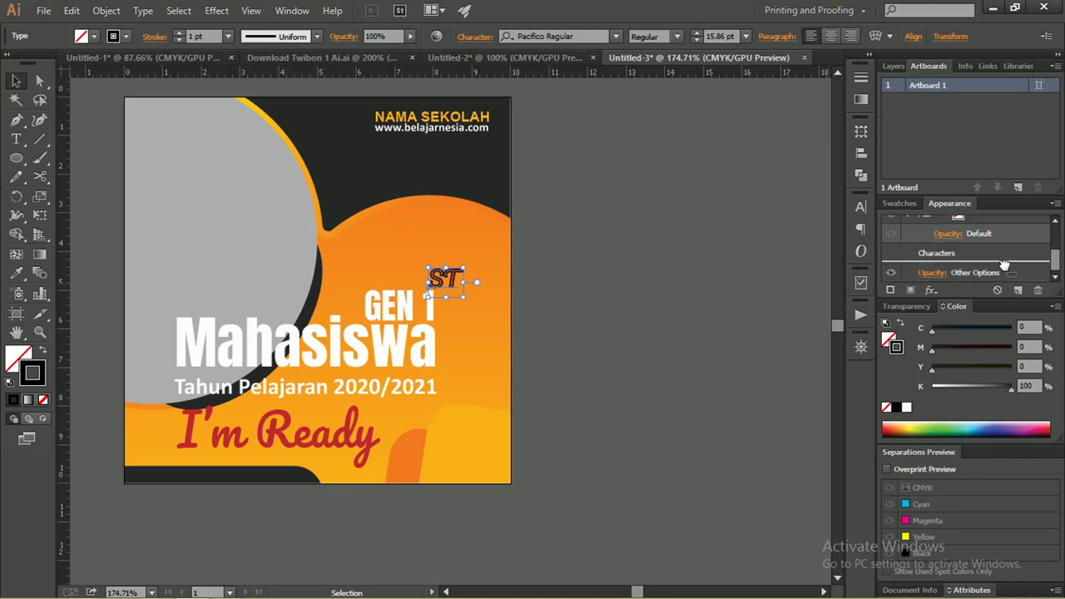
left_click_drag(999, 273, 1004, 265)
Step: Make the ST stroke white with an 8 pt weight
left_click(970, 245)
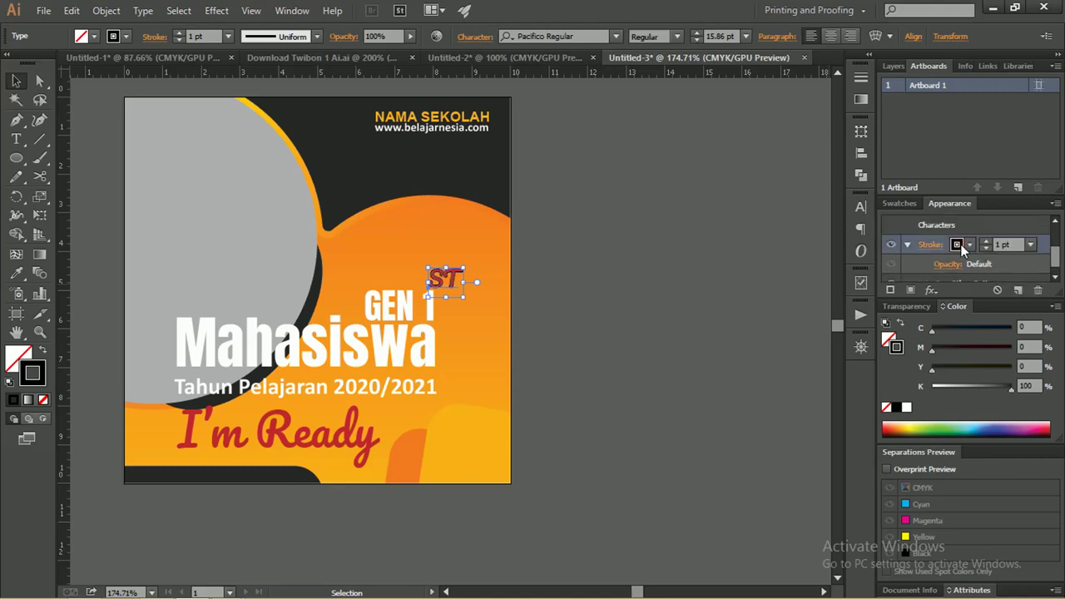
left_click(970, 244)
left_click(816, 272)
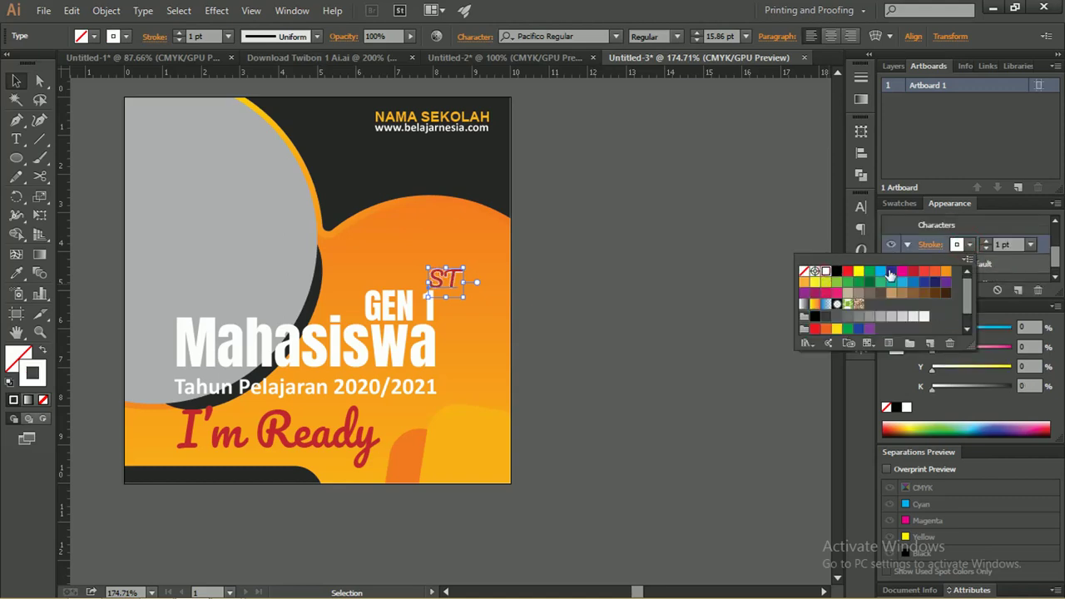
left_click(986, 240)
left_click(986, 240)
left_click(986, 240)
left_click(988, 243)
left_click(987, 243)
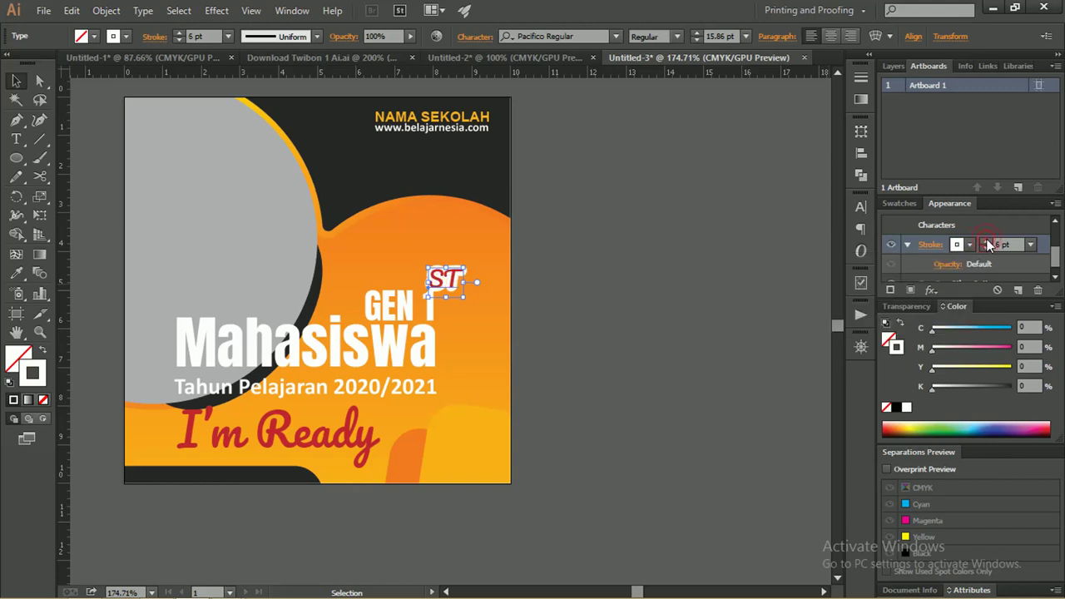
left_click(985, 243)
left_click(985, 243)
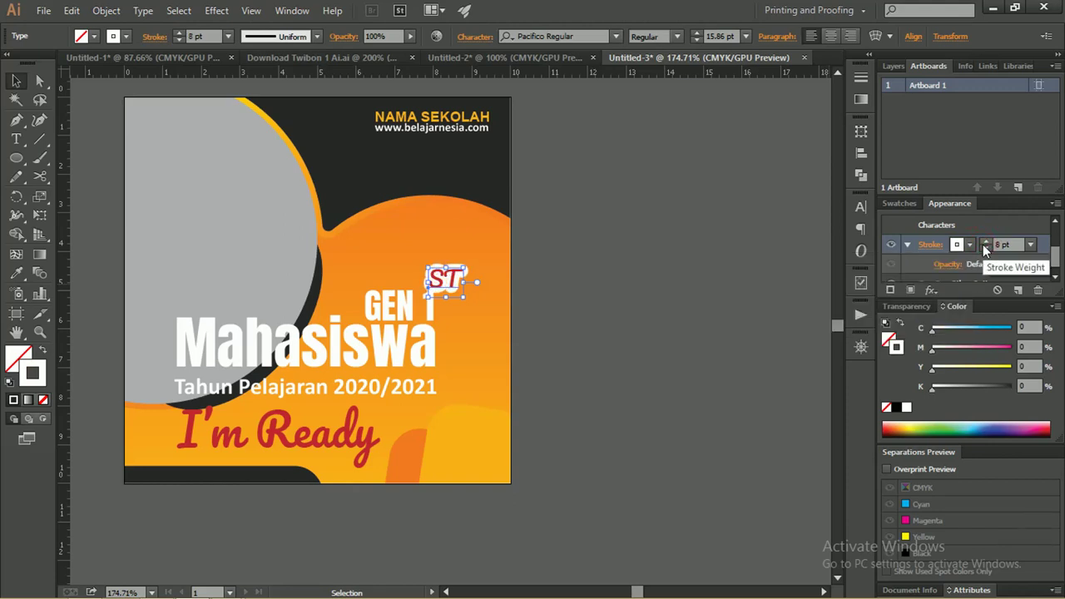
Step: Add a new stroke to I'm Ready placed beneath its Characters
left_click(345, 430)
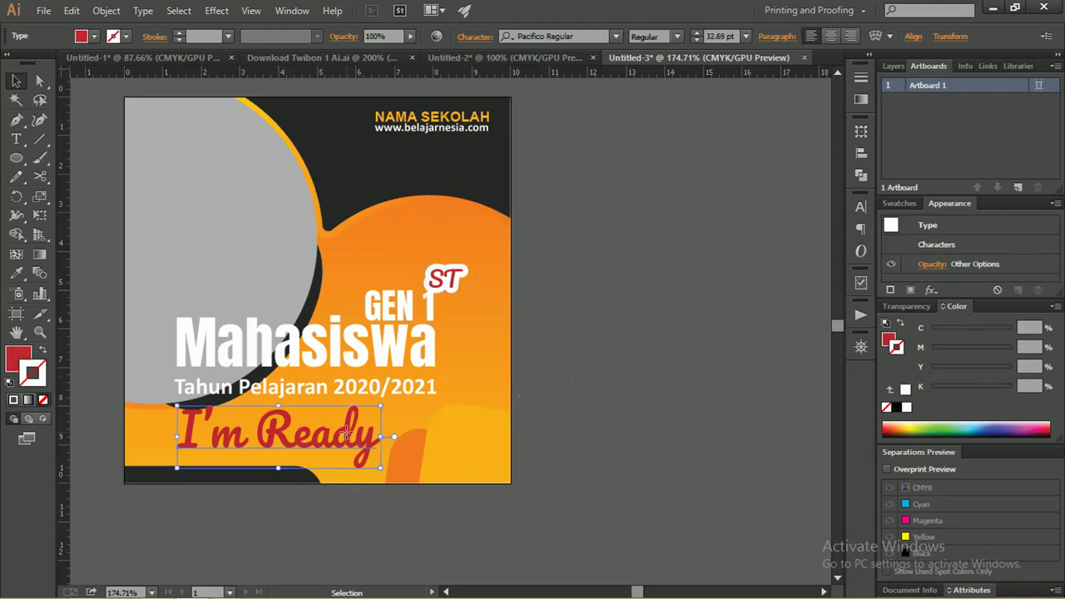
left_click(890, 290)
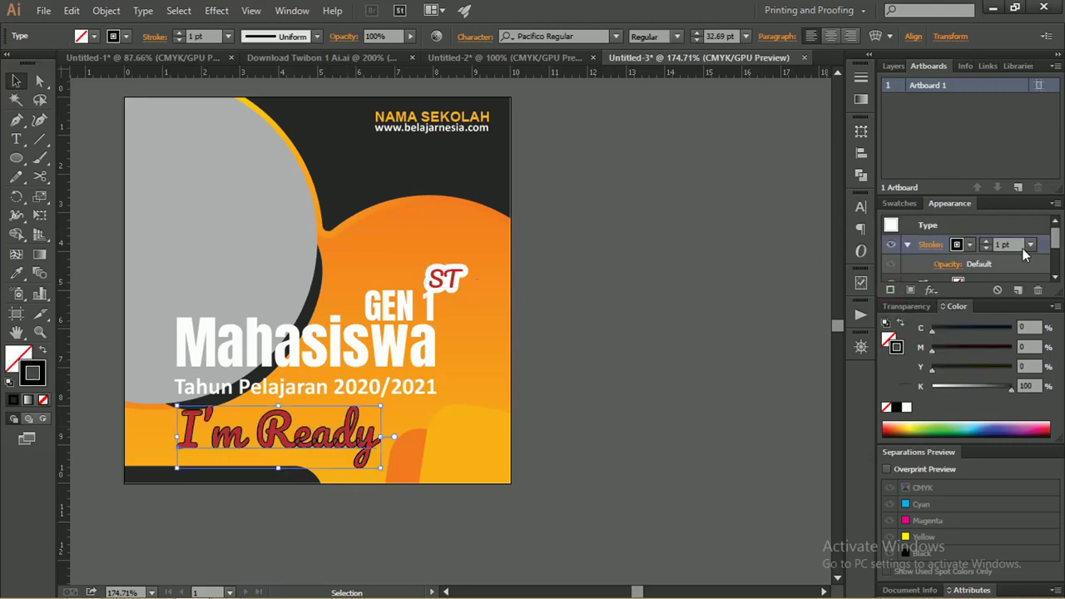
mouse_move(1038, 242)
left_mouse_down()
mouse_move(1001, 247)
mouse_move(1002, 264)
left_mouse_up()
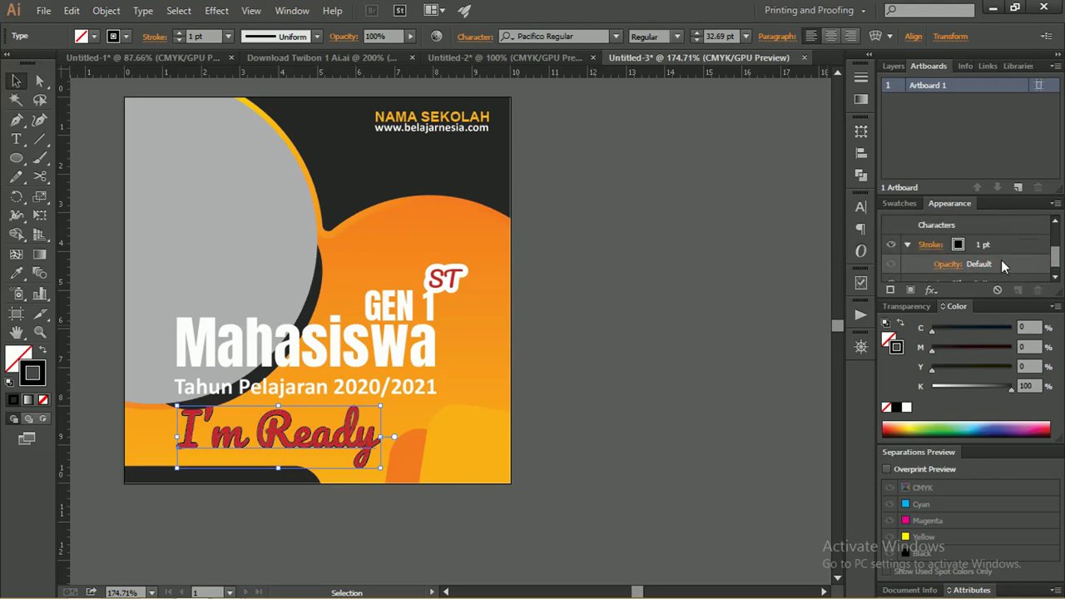
Step: Make the I'm Ready stroke white with a 10 pt weight
left_click(957, 248)
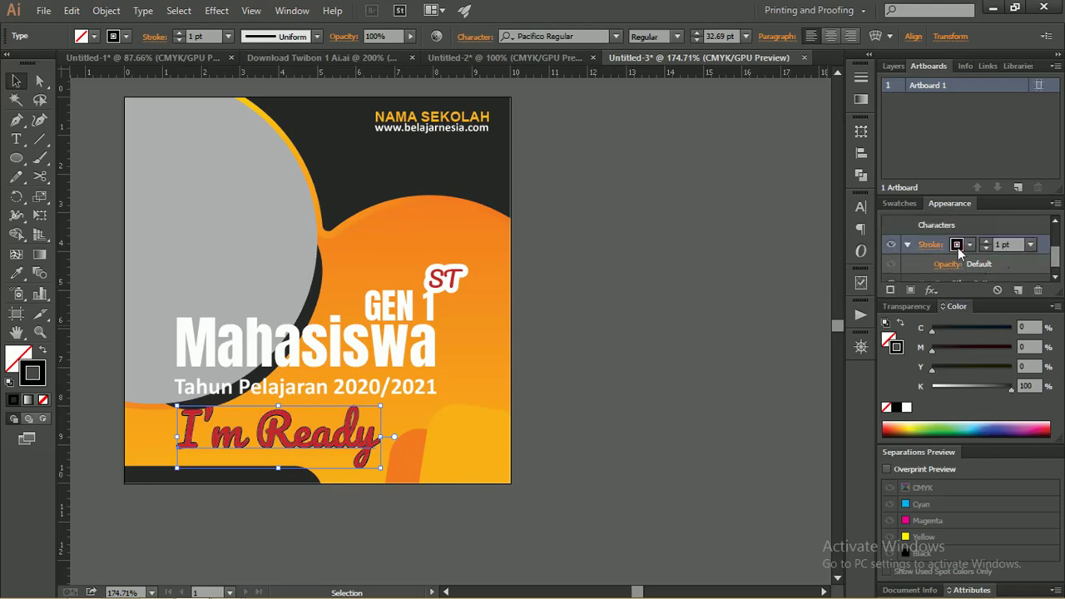
left_click(970, 246)
left_click(836, 272)
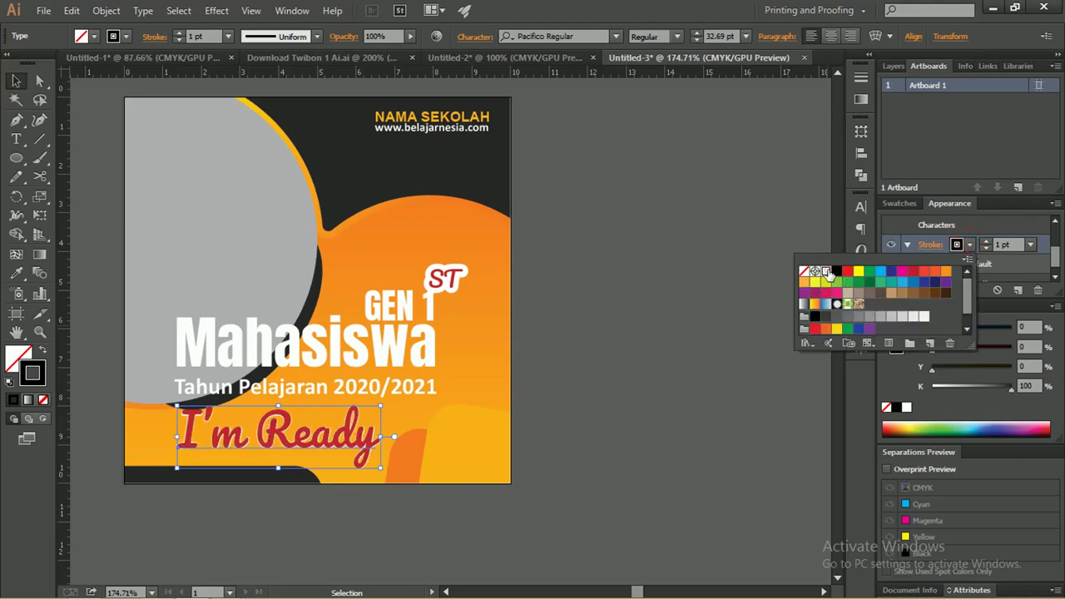
left_click(987, 243)
left_click(987, 243)
left_click(987, 243)
left_click(986, 243)
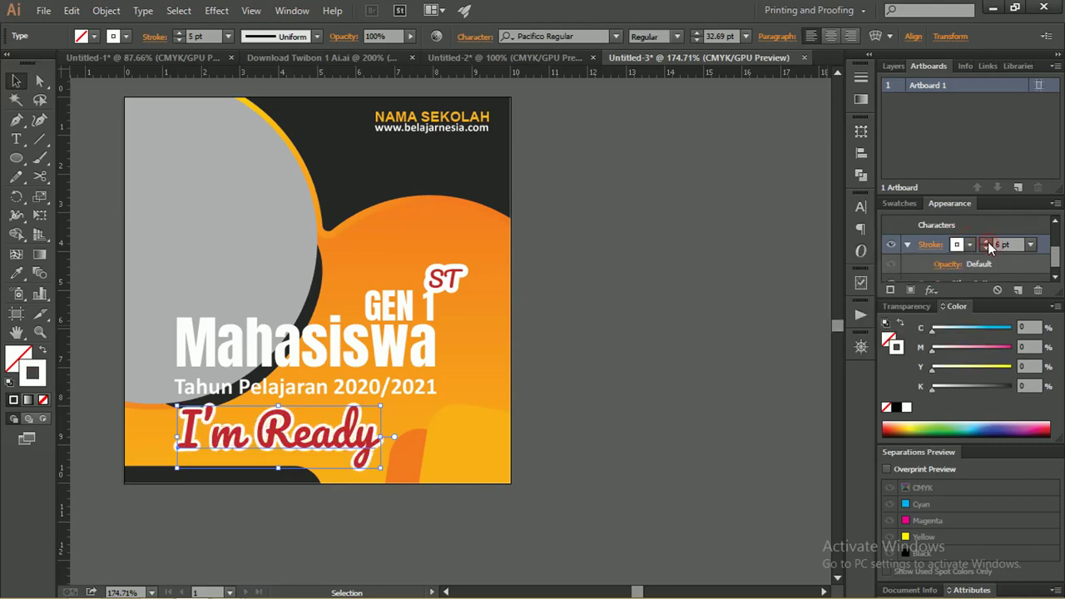
left_click(986, 242)
left_click(987, 242)
left_click(987, 242)
left_click(987, 243)
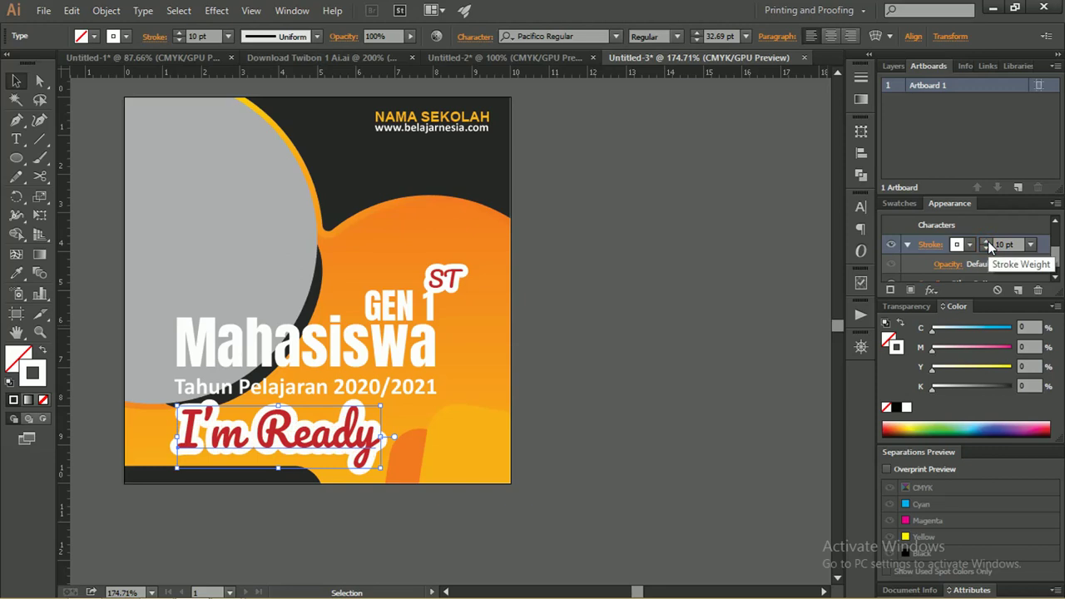
left_click(406, 328)
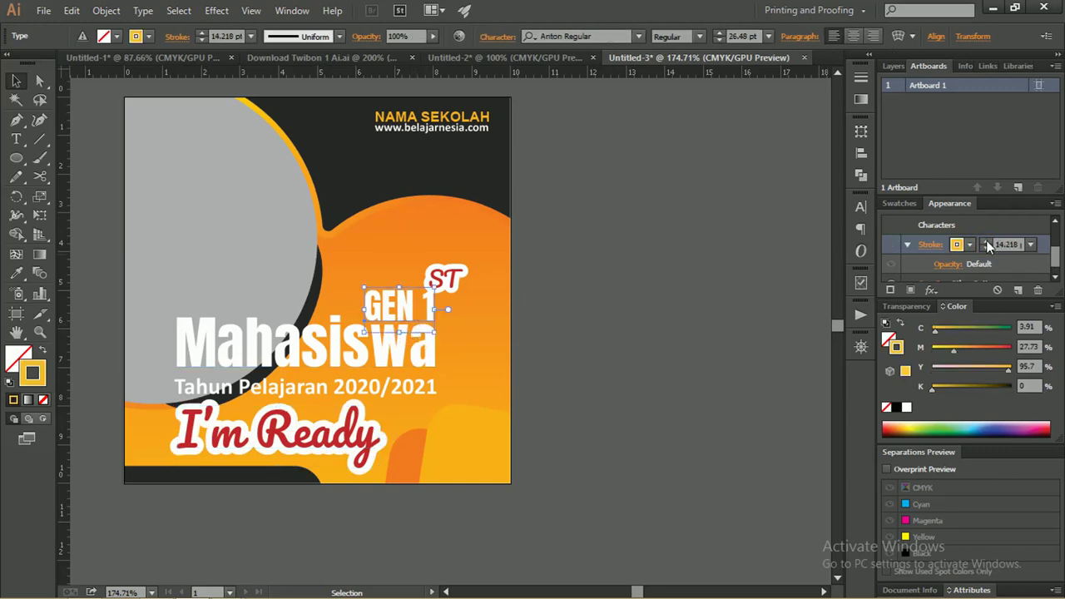
left_click(890, 290)
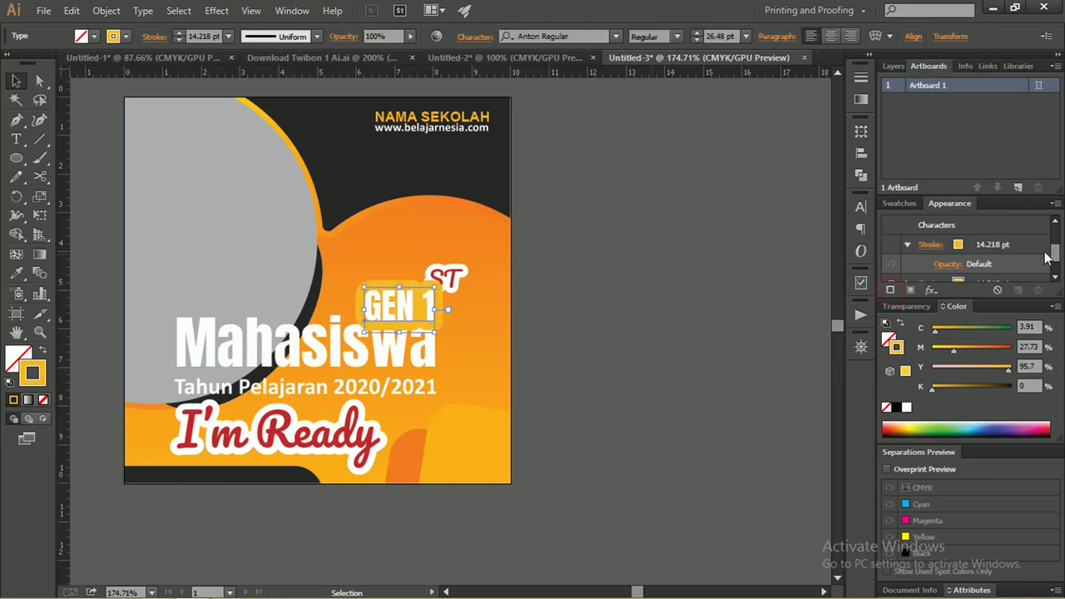
scroll(1024, 258, "down", 1)
left_click(1017, 232)
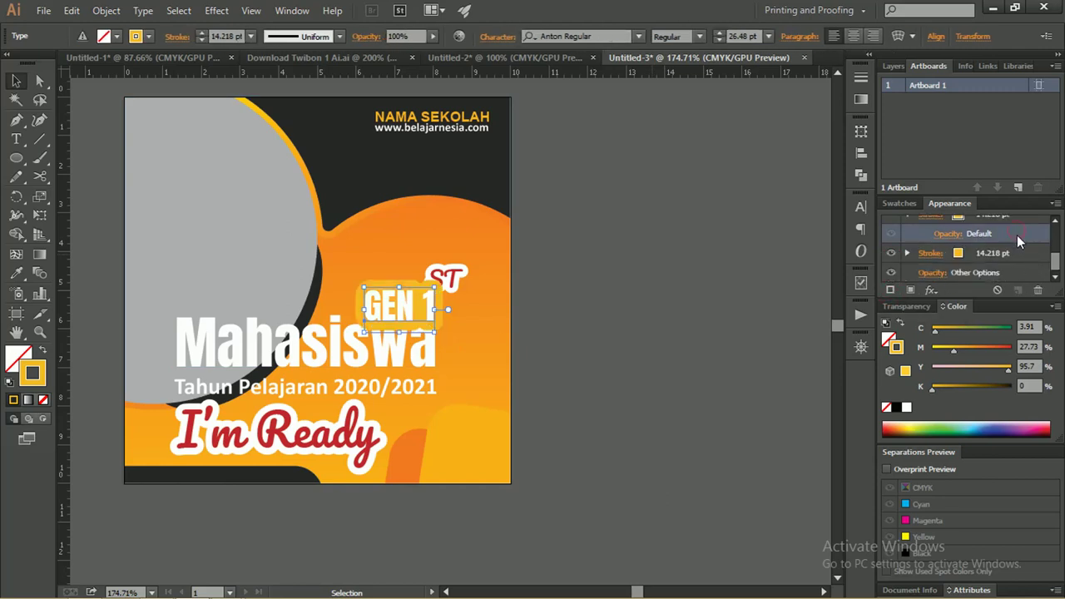
left_click_drag(1017, 252, 1016, 286)
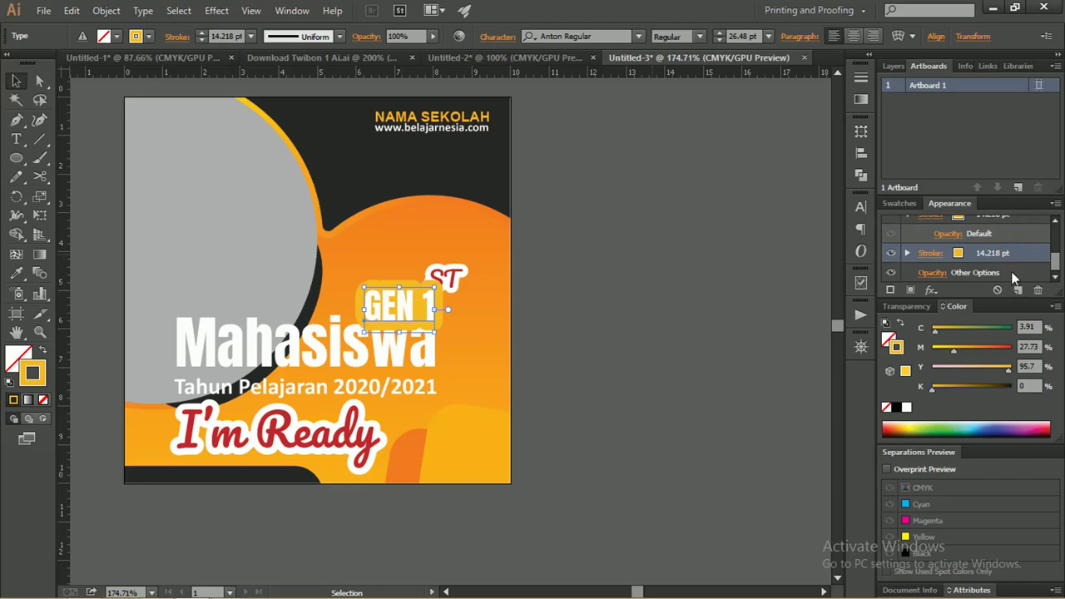
left_click_drag(1057, 265, 1054, 251)
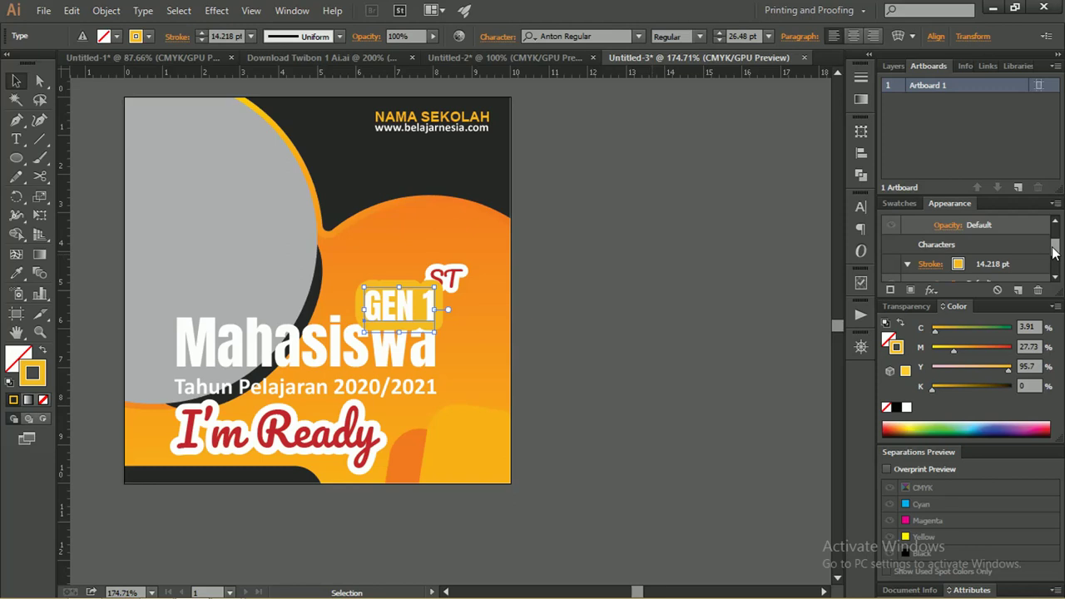
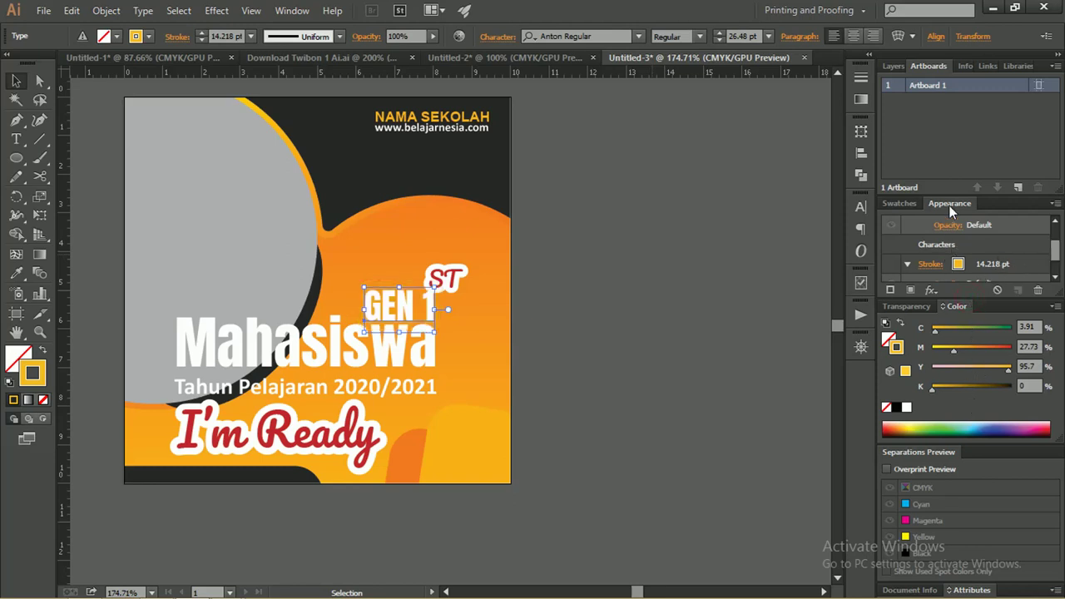
Step: Float the Appearance panel and delete GEN 1's yellow stroke
left_click_drag(950, 211, 699, 175)
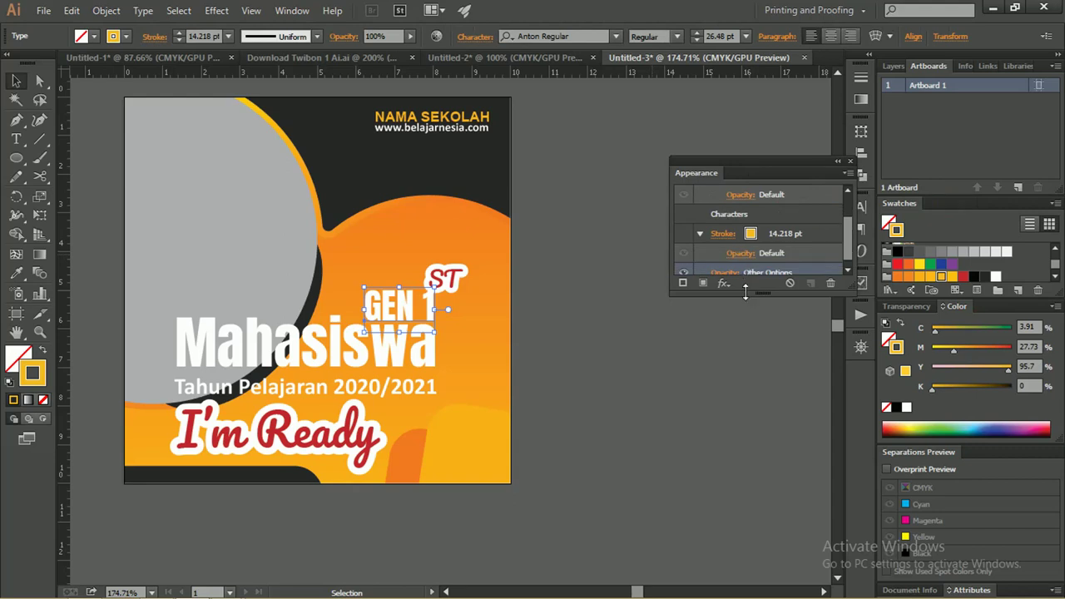
left_click_drag(746, 293, 753, 387)
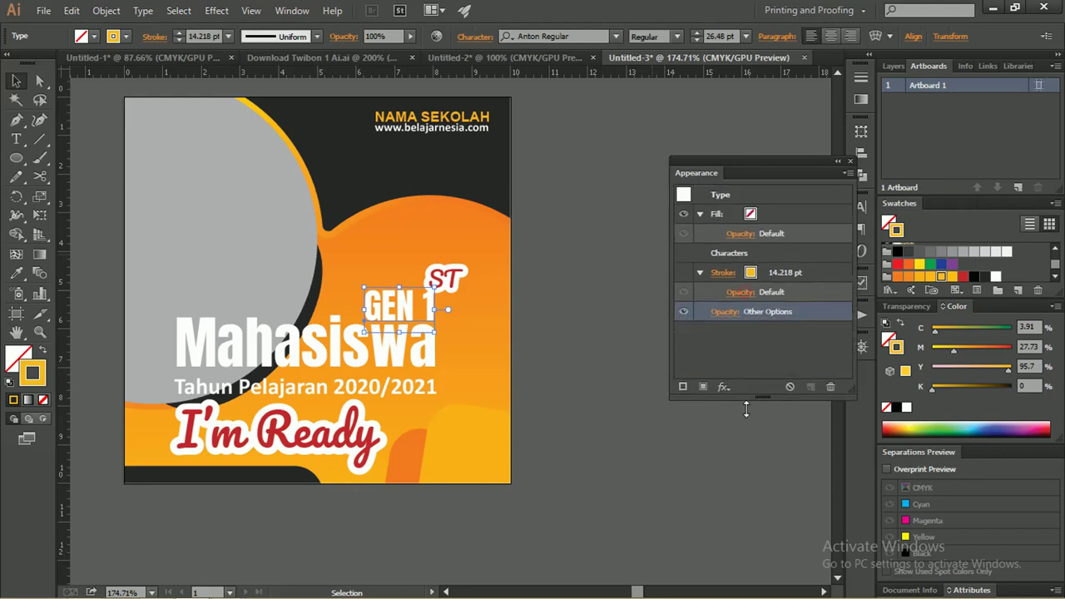
left_click(810, 275)
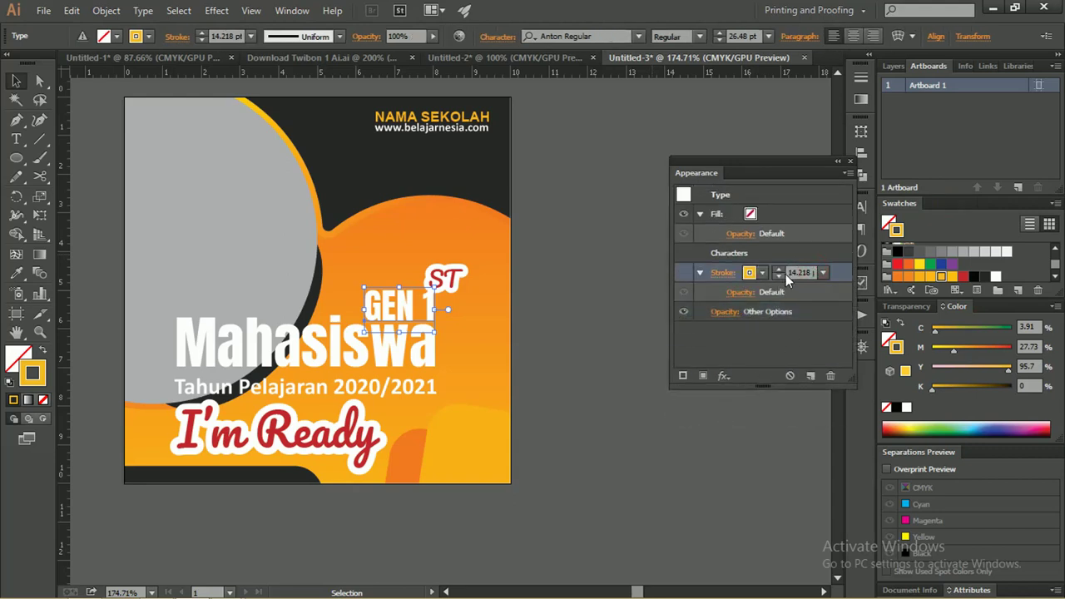
left_click(822, 268)
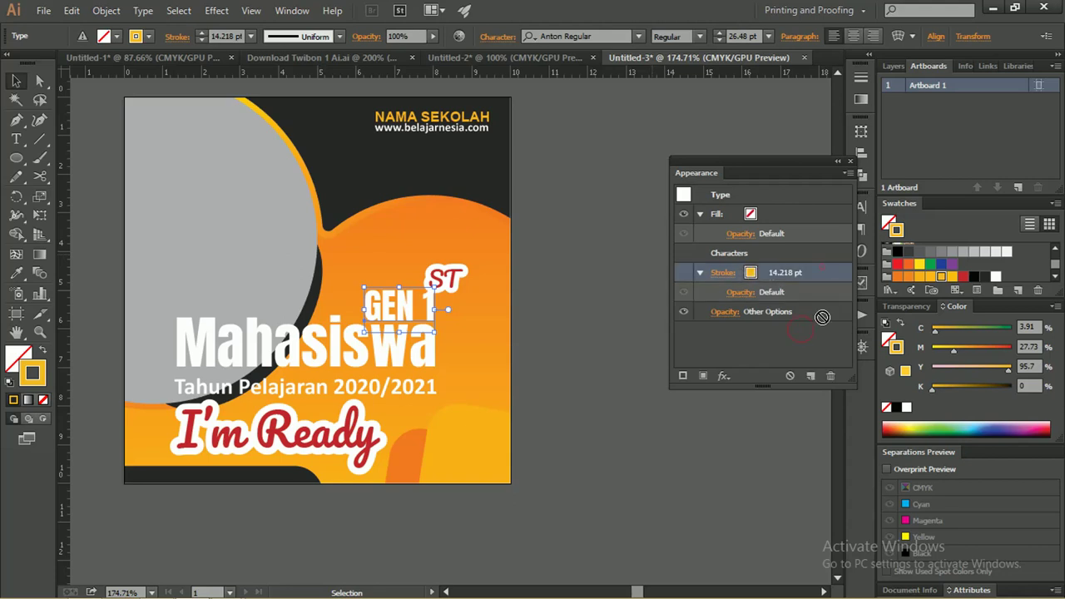
left_click(831, 374)
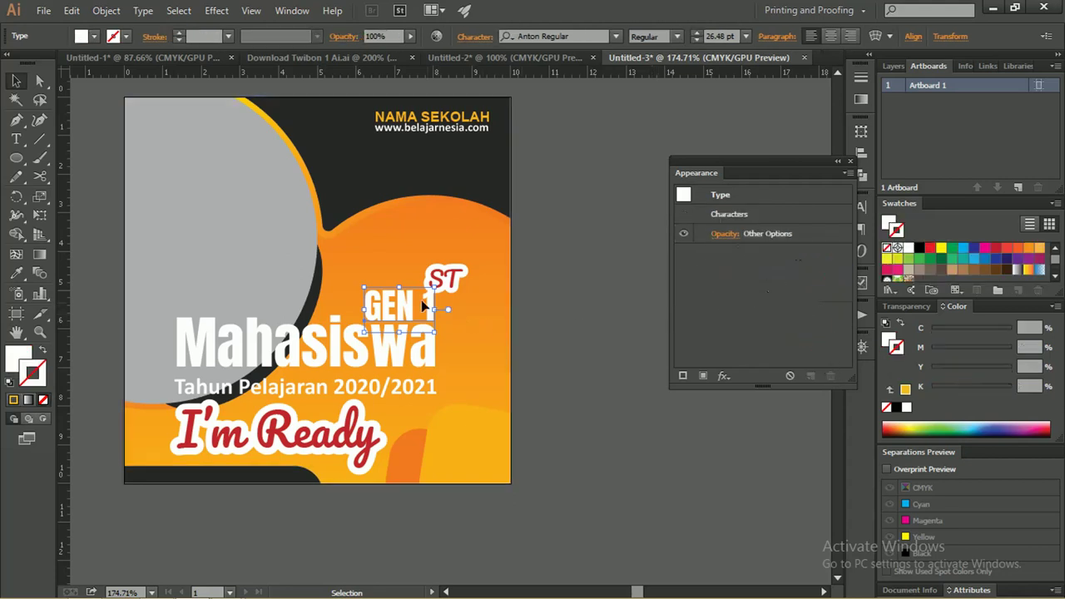
Step: Add a new dark stroke to GEN 1, placed below Characters
left_click(681, 375)
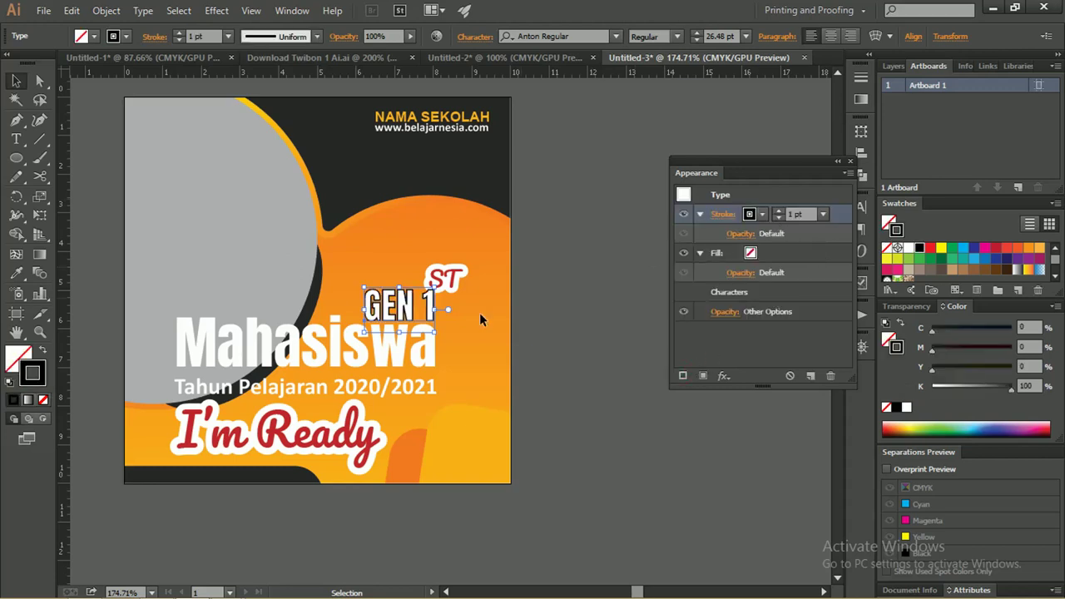
left_click_drag(840, 216, 819, 295)
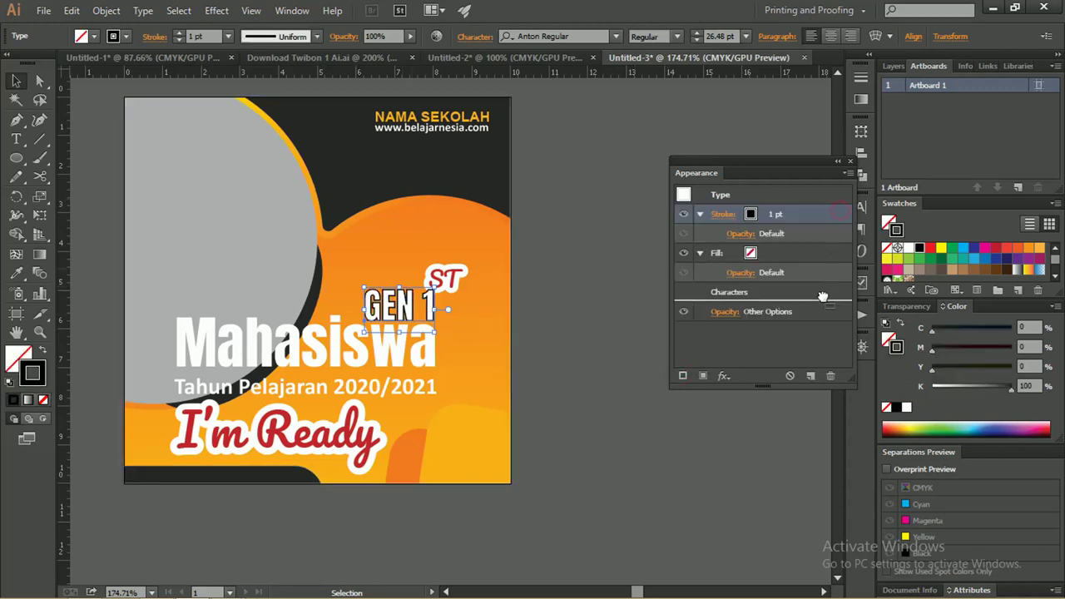
left_click(780, 272)
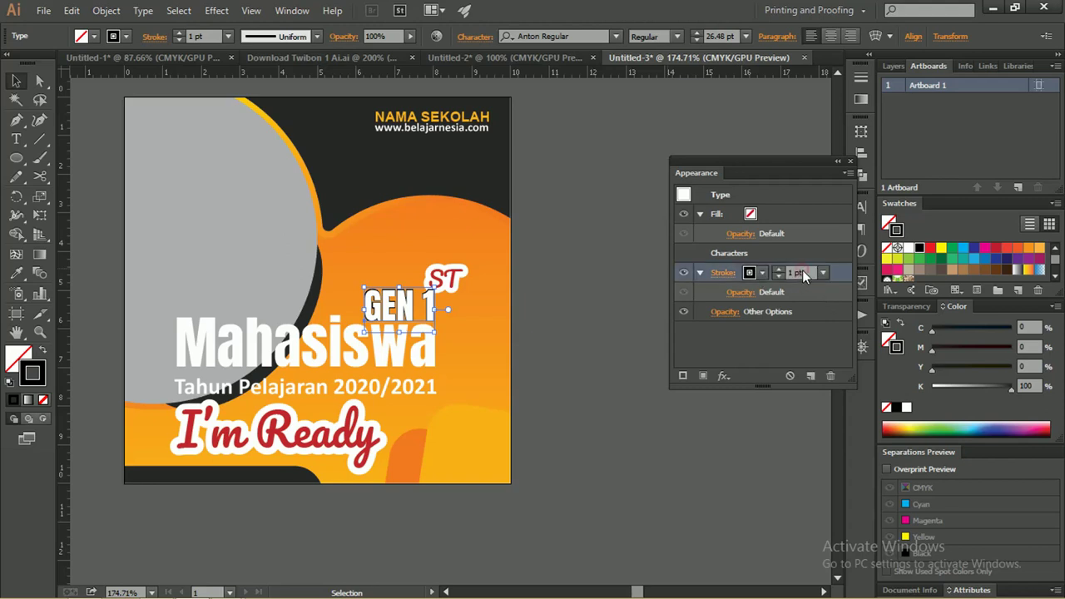
left_click(760, 272)
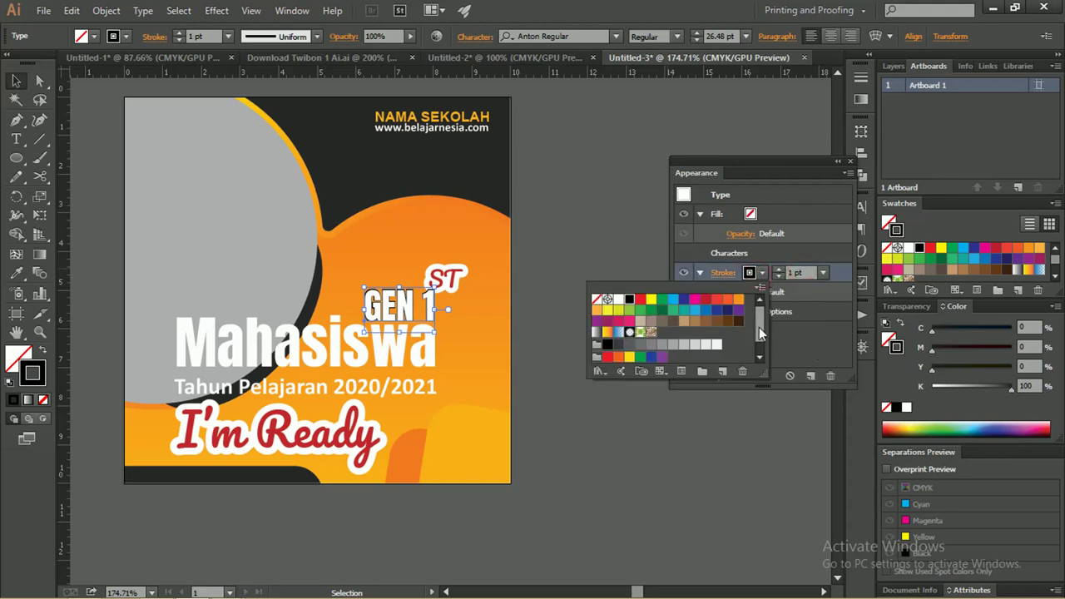
left_click_drag(759, 324, 760, 354)
left_click(693, 356)
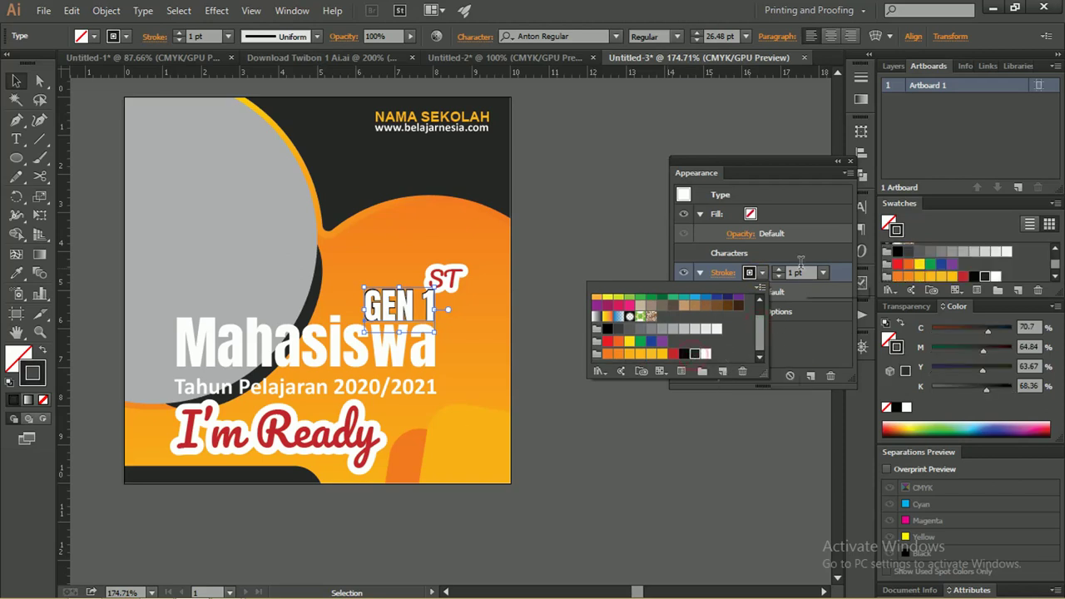
left_click(799, 251)
Step: Set GEN 1's stroke to 6 pt with Round Cap and Round Join
left_click(780, 269)
left_click(780, 269)
left_click(779, 270)
left_click(779, 269)
left_click(779, 270)
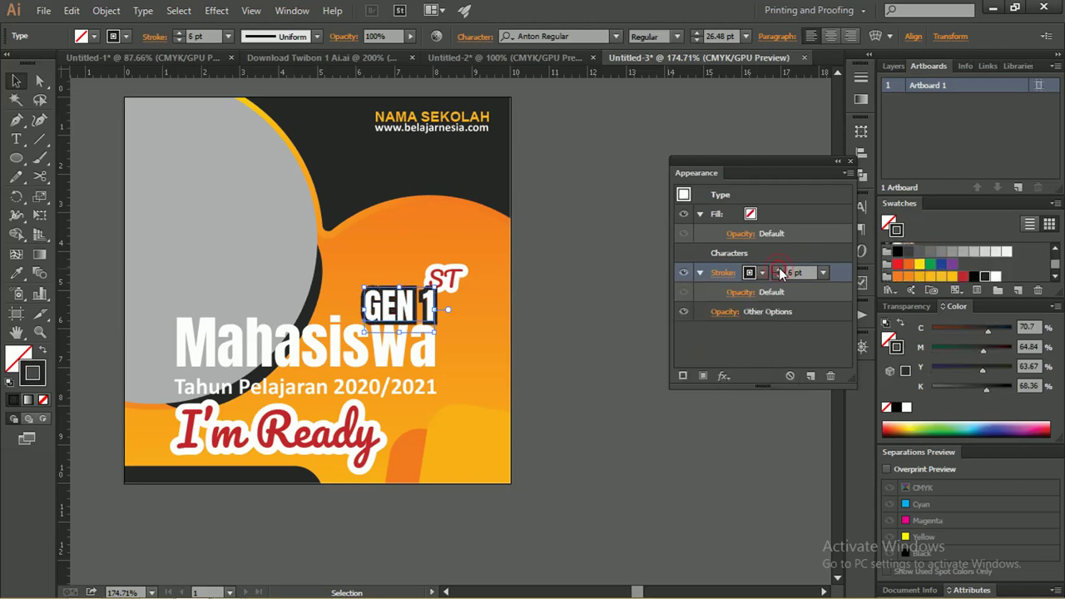
left_click(723, 272)
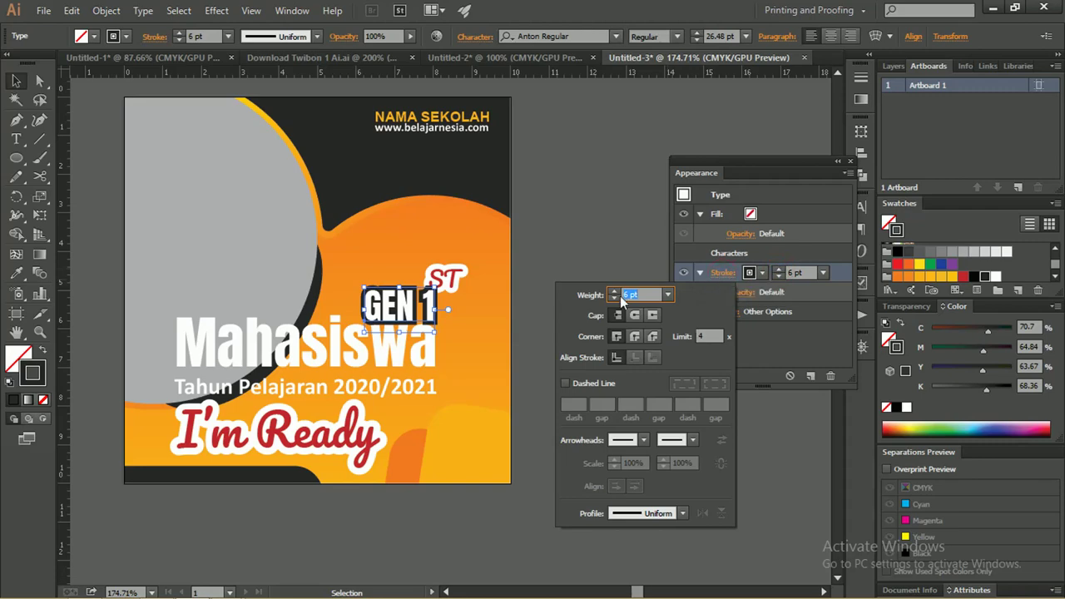
left_click(634, 315)
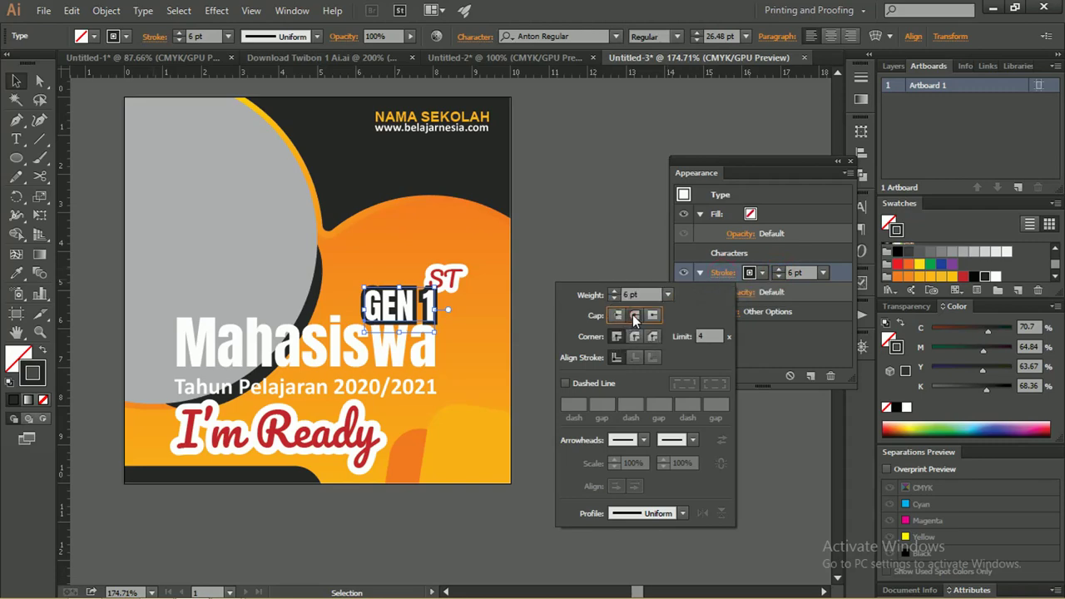
left_click(634, 336)
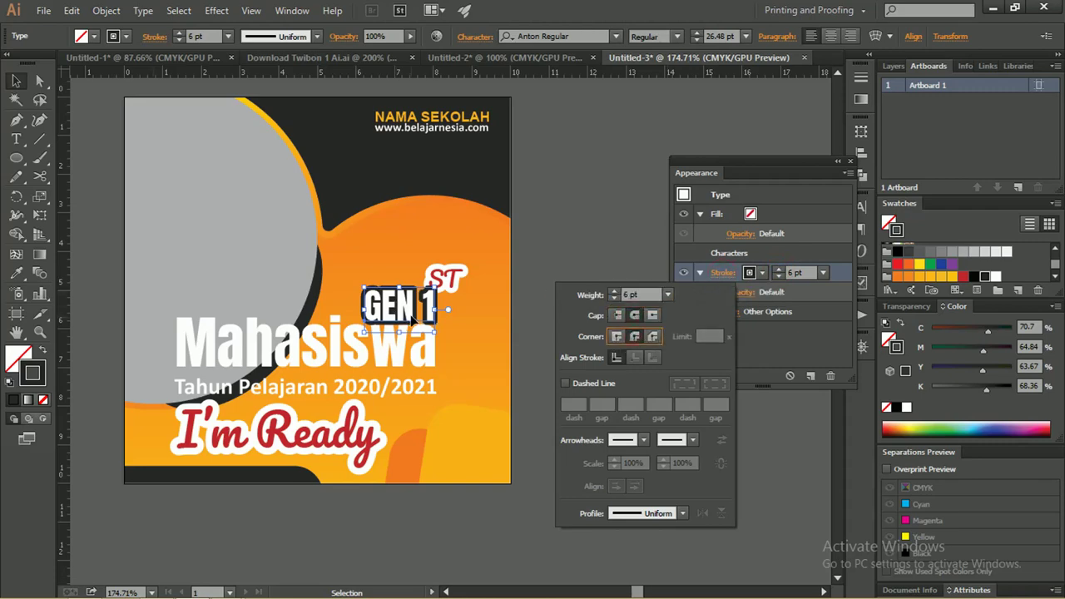
left_click(759, 346)
Step: Replace Mahasiswa's yellow stroke with a new stroke below Characters
left_click(422, 352)
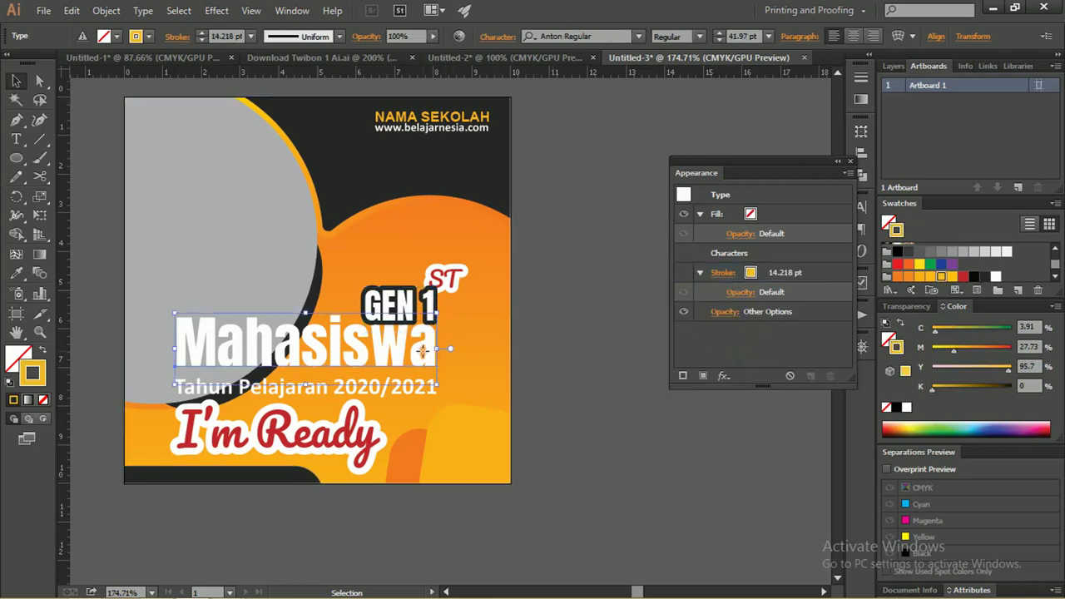
left_click(811, 272)
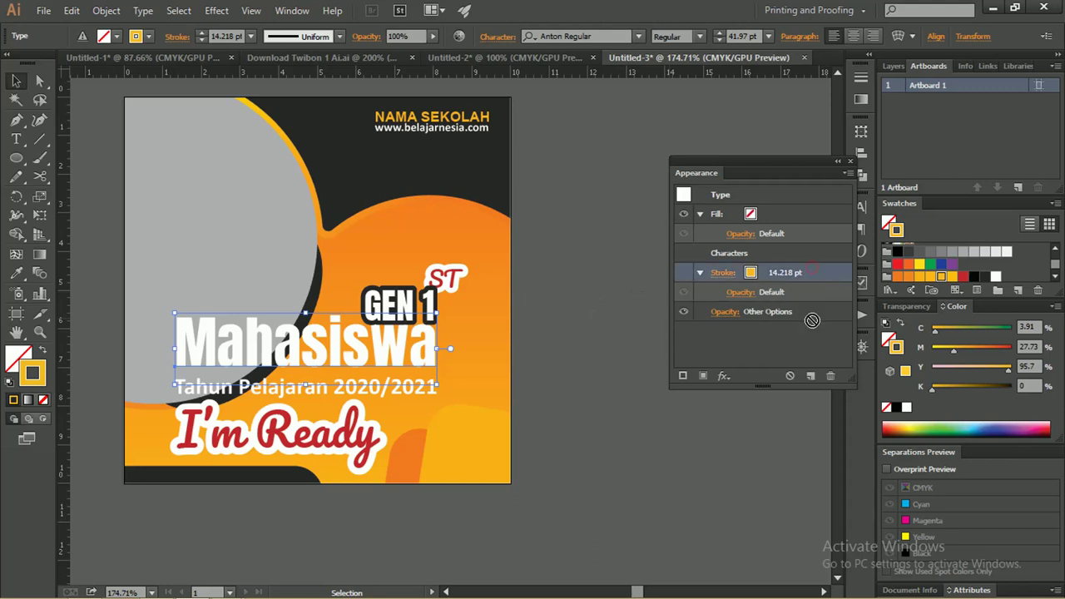
left_click(830, 376)
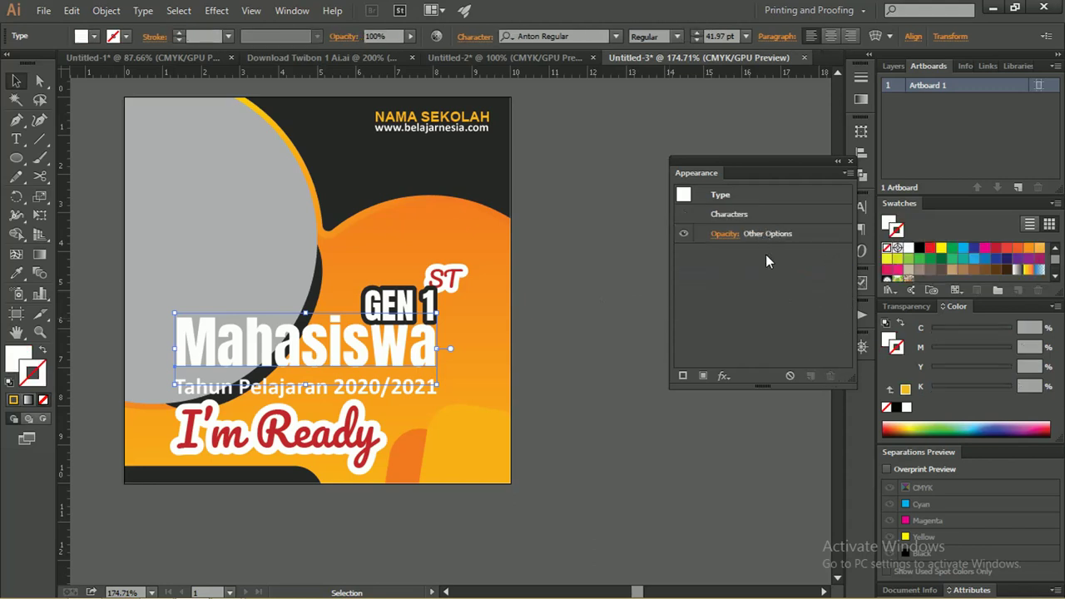
left_click(688, 376)
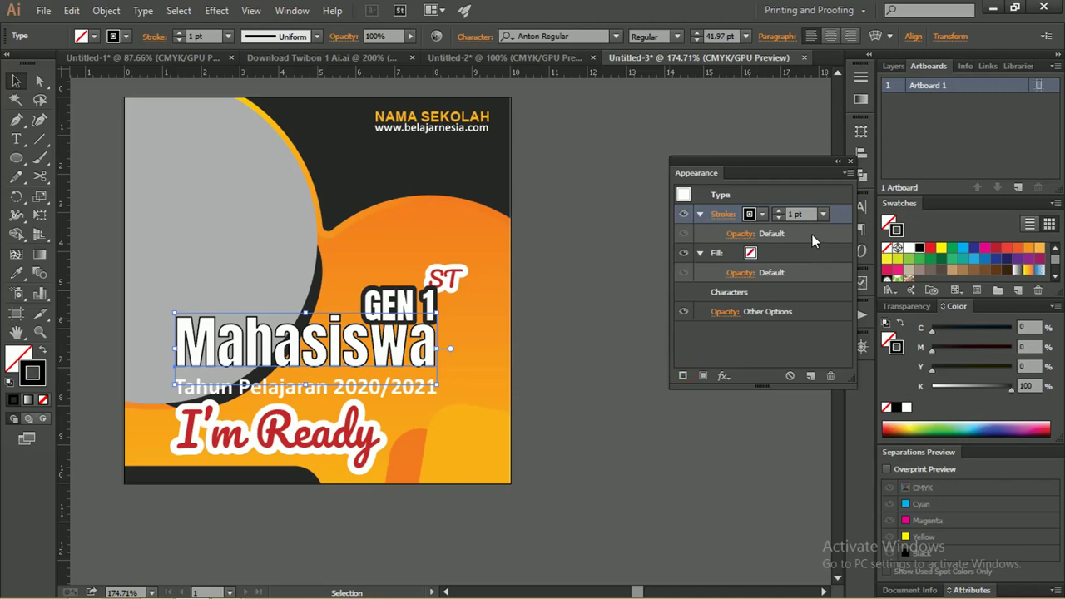
left_click(811, 234)
left_click_drag(826, 220, 825, 301)
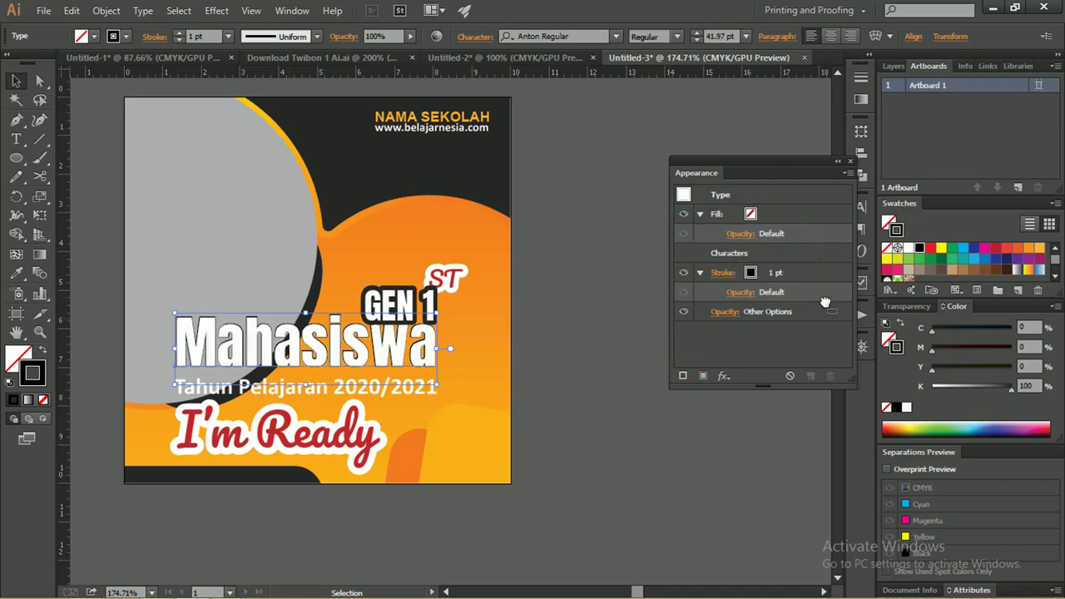
Step: Color the new Mahasiswa stroke rich black
left_click(751, 274)
left_click(750, 275)
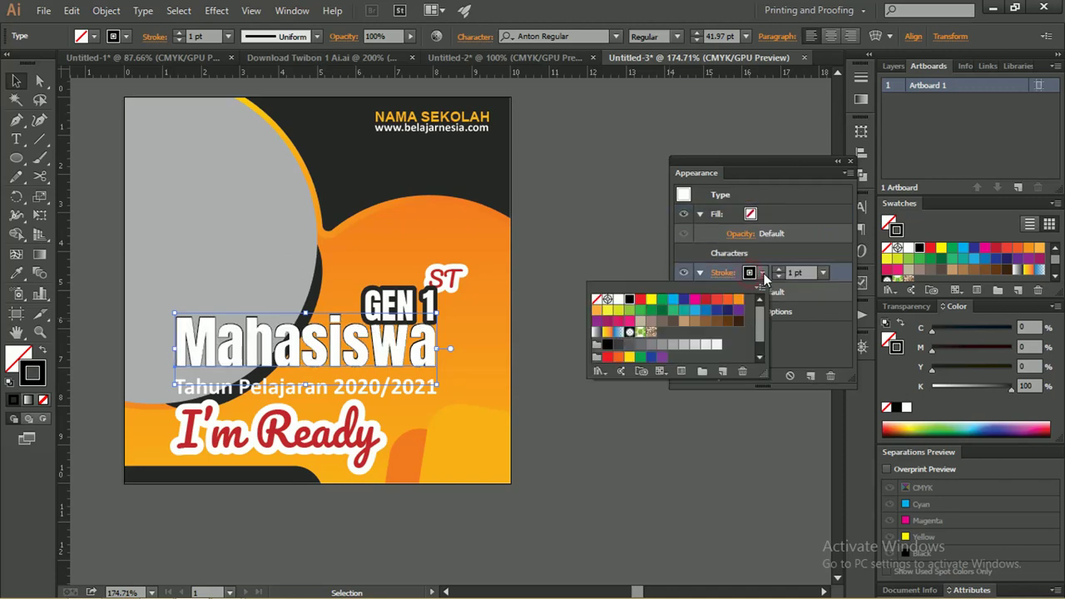
scroll(760, 330, "down", 2)
scroll(759, 329, "down", 1)
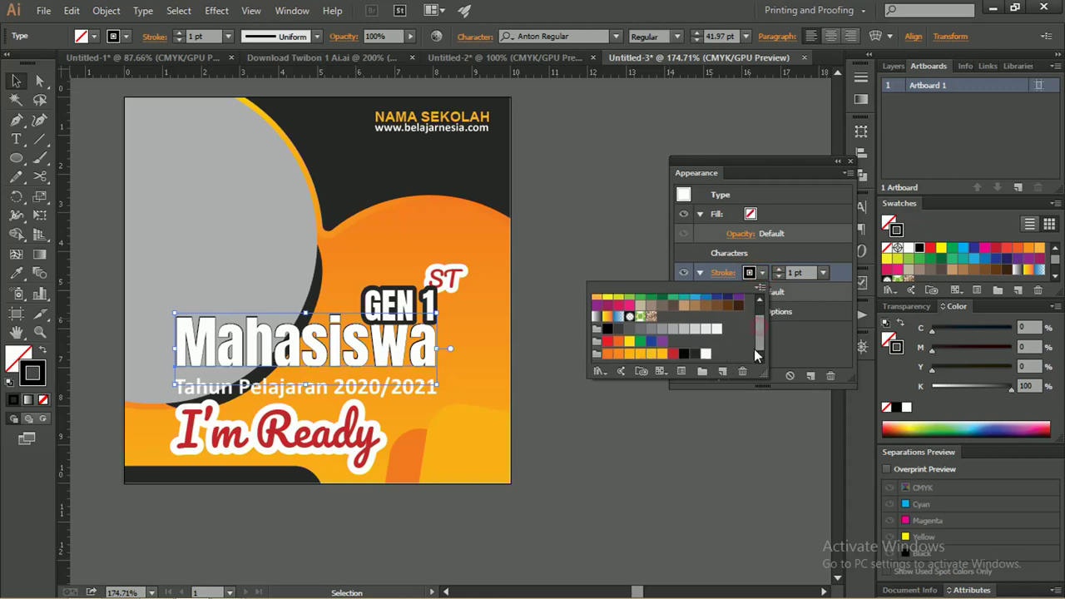
left_click(701, 354)
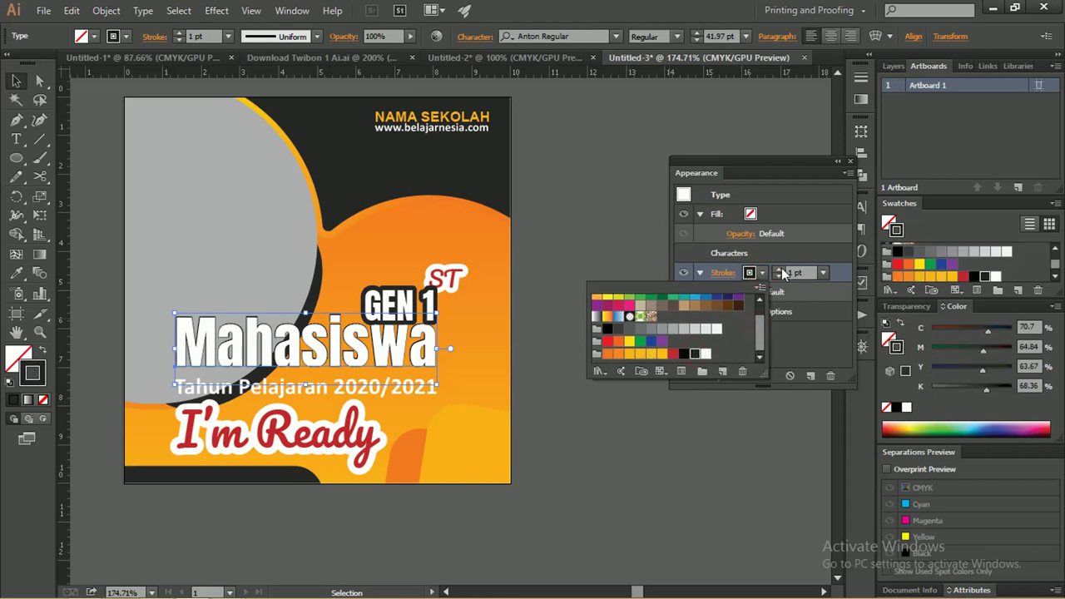
left_click(779, 270)
Step: Set the Mahasiswa stroke to 9 pt with Round Cap and Round Join
left_click(780, 269)
left_click(780, 269)
left_click(780, 269)
left_click(780, 270)
left_click(779, 270)
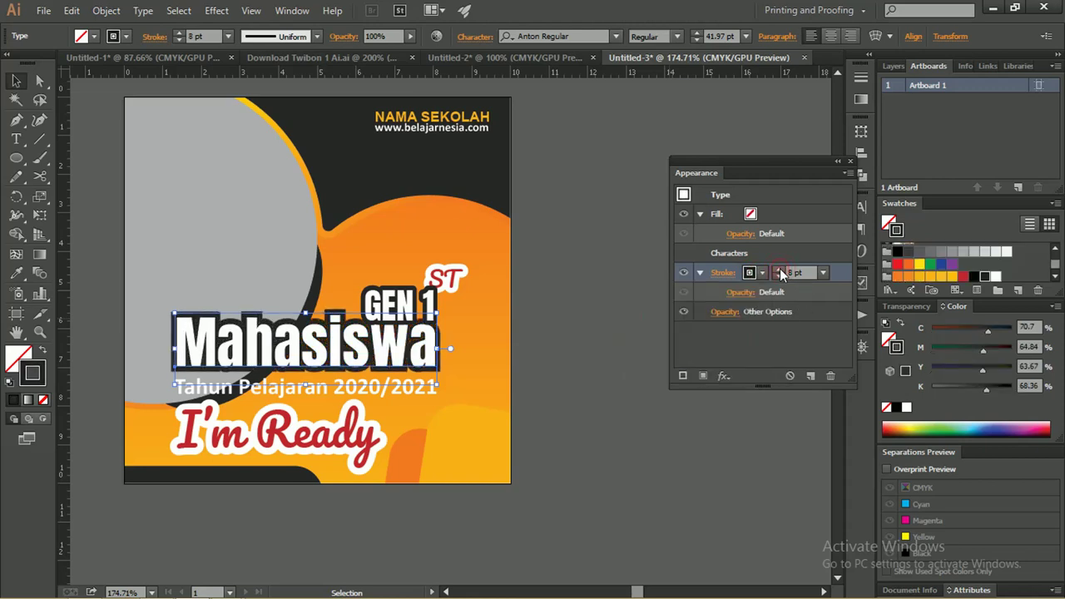
left_click(723, 273)
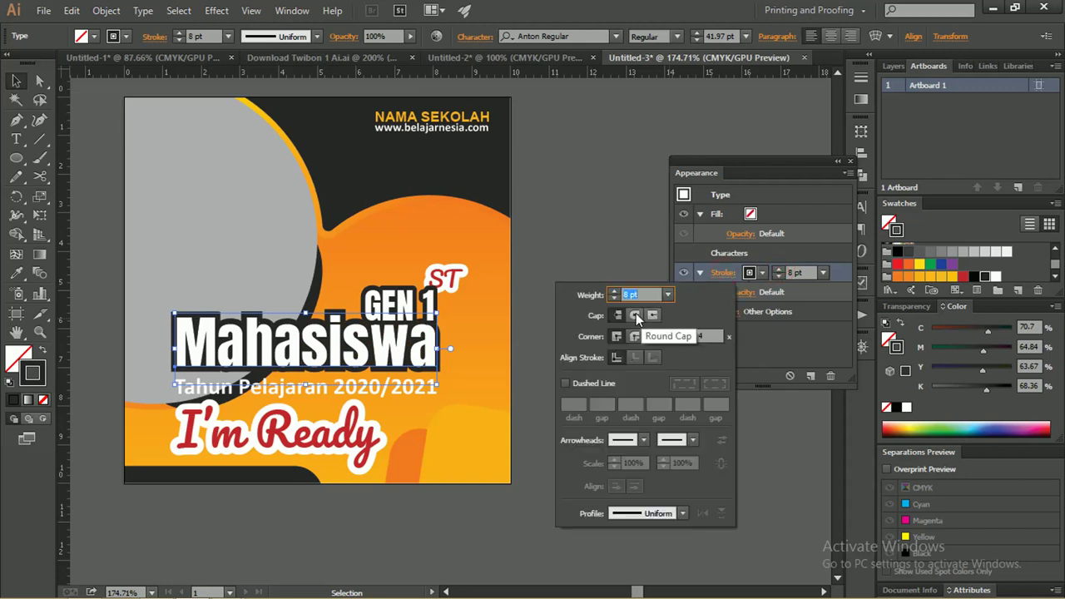
left_click(636, 314)
left_click(635, 337)
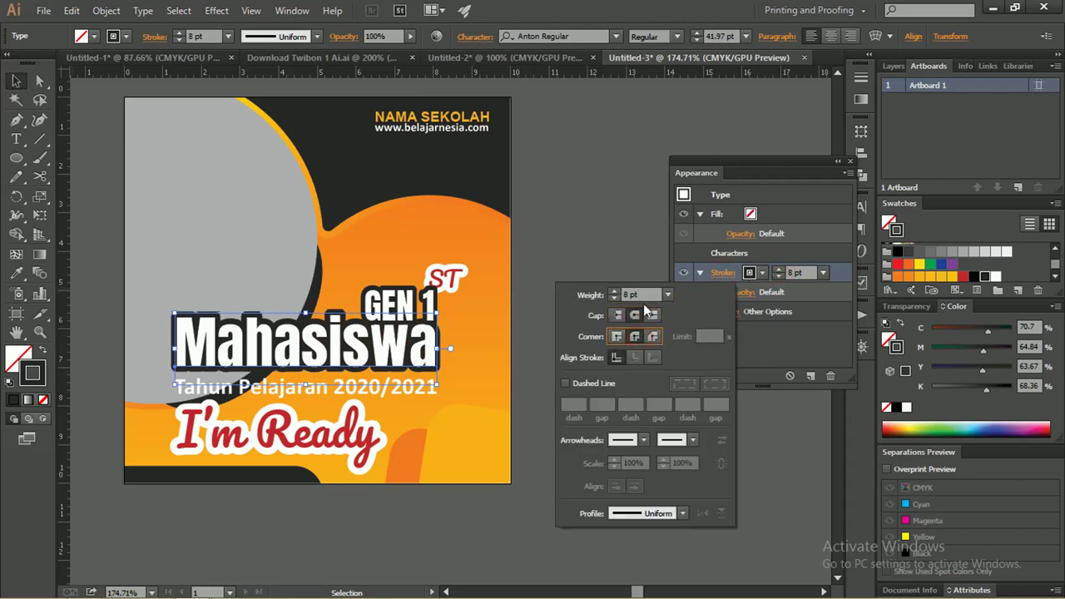
left_click(779, 271)
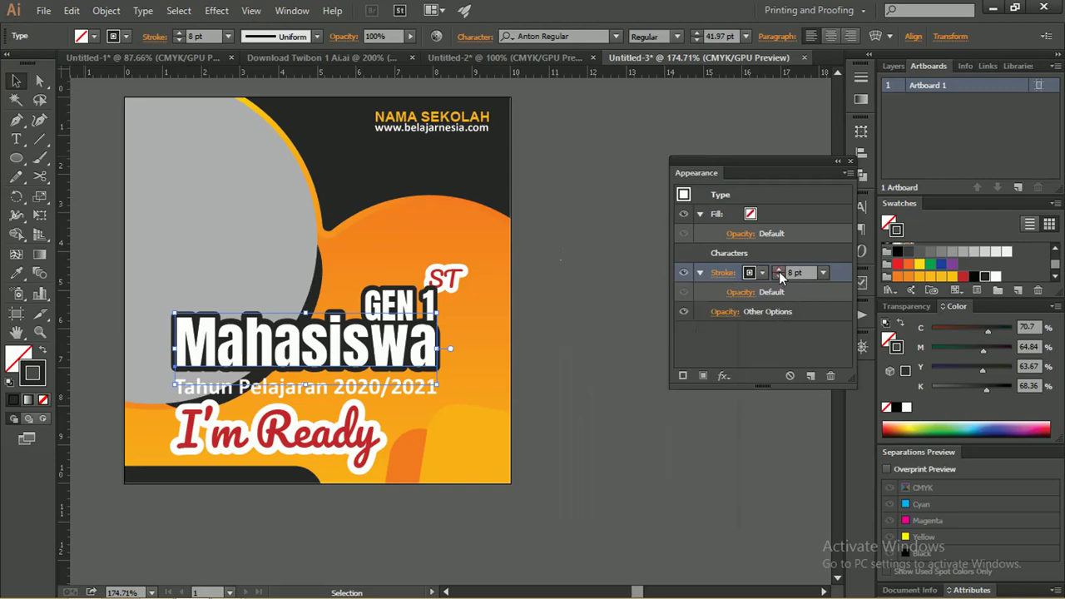
Step: Thicken GEN 1's dark outline from 6 pt to 7 pt
left_click(584, 298)
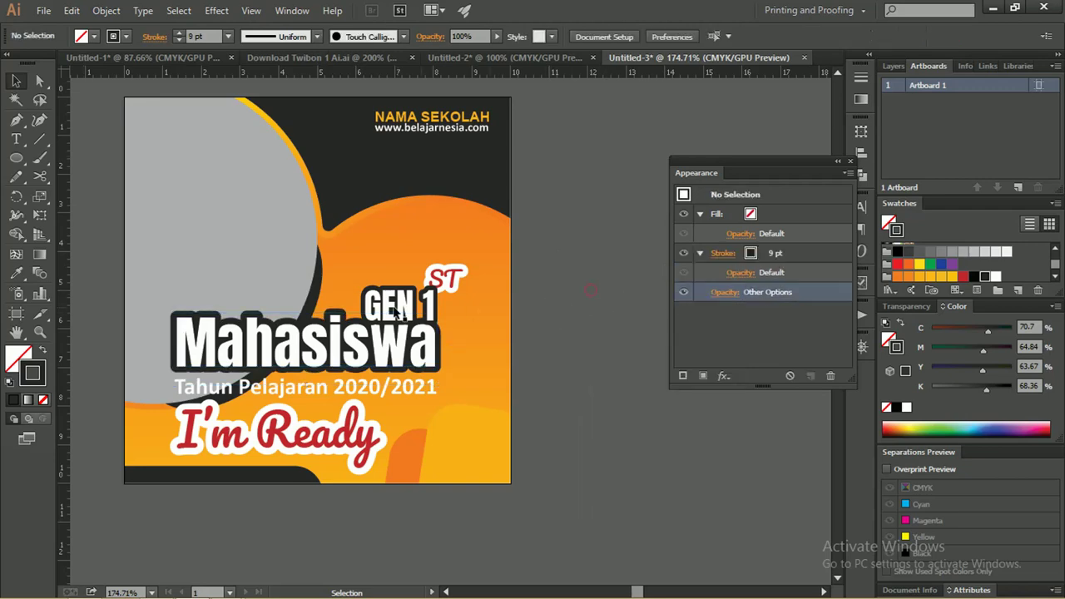
left_click(400, 306)
left_click(780, 272)
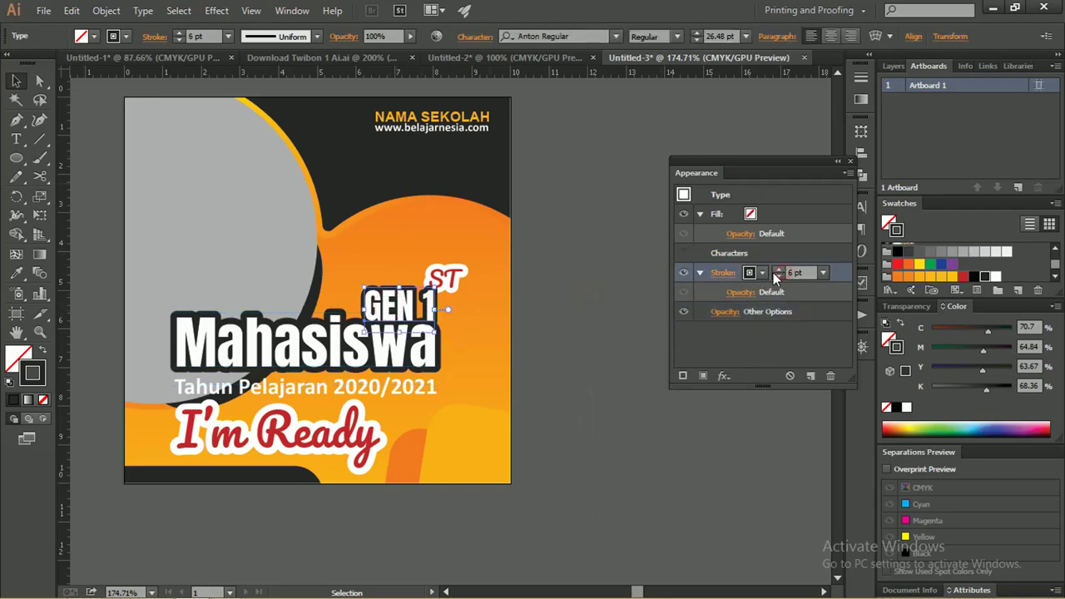
left_click(779, 269)
left_click(580, 314)
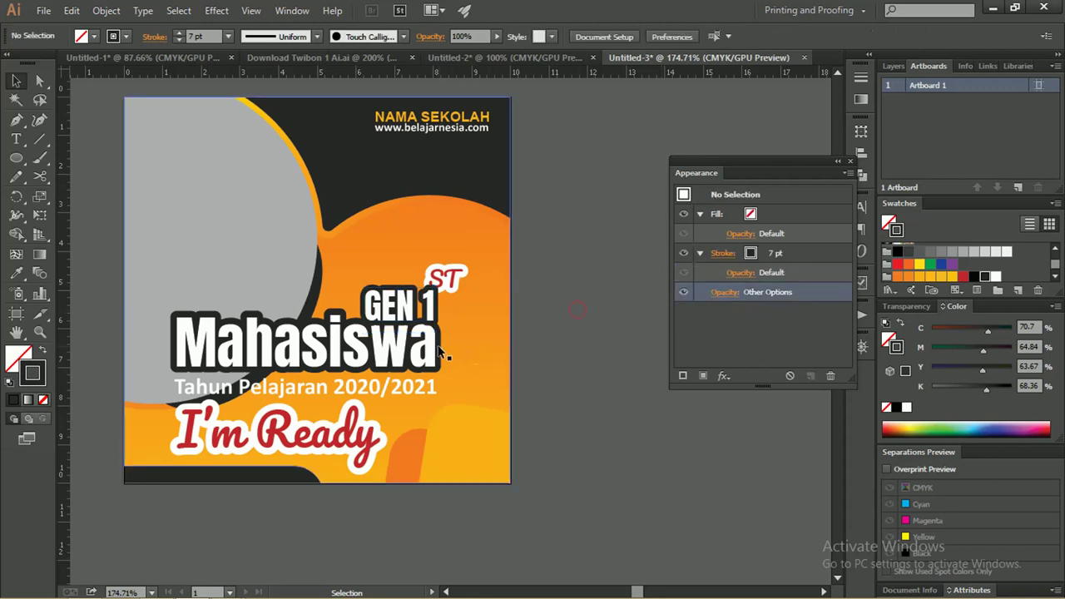
Step: Compare outline weights, then nudge the ST text slightly upward
left_click(432, 345)
left_click(426, 342)
left_click(398, 306)
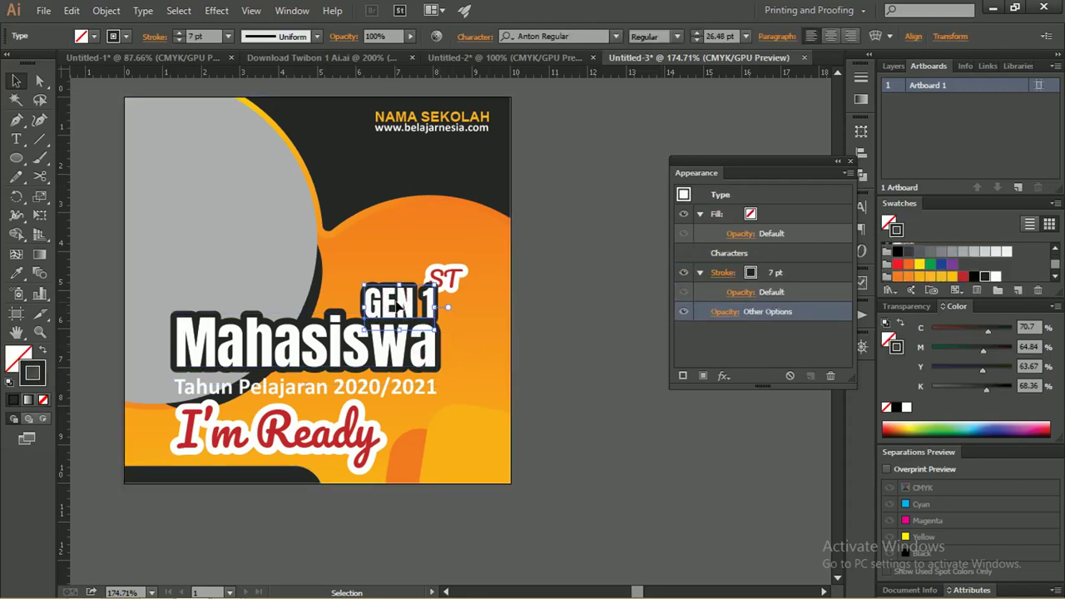
left_click(455, 271)
left_click_drag(454, 275, 453, 269)
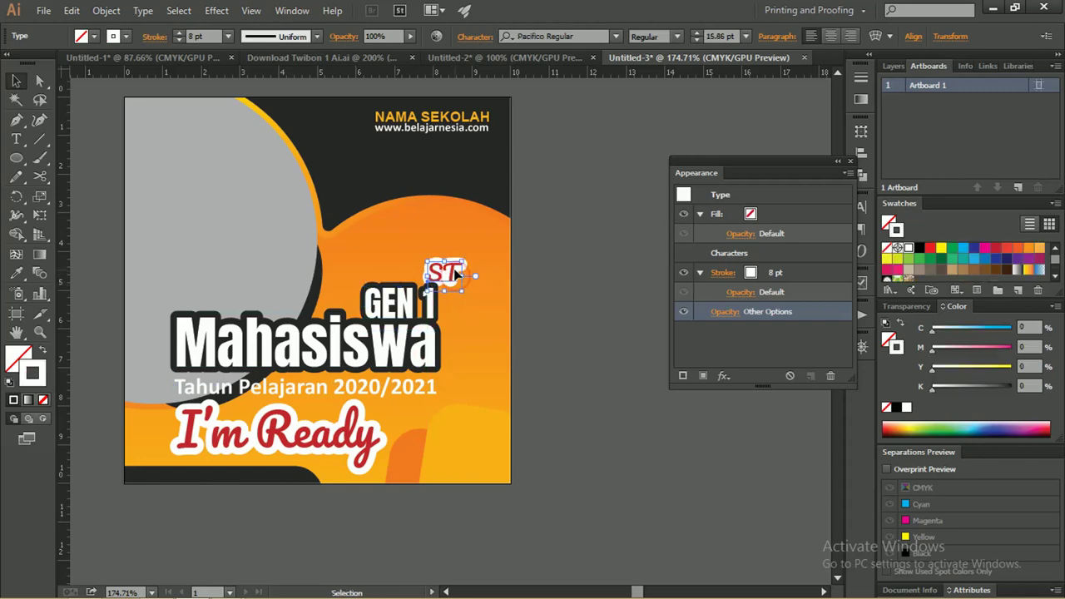
left_click(572, 245)
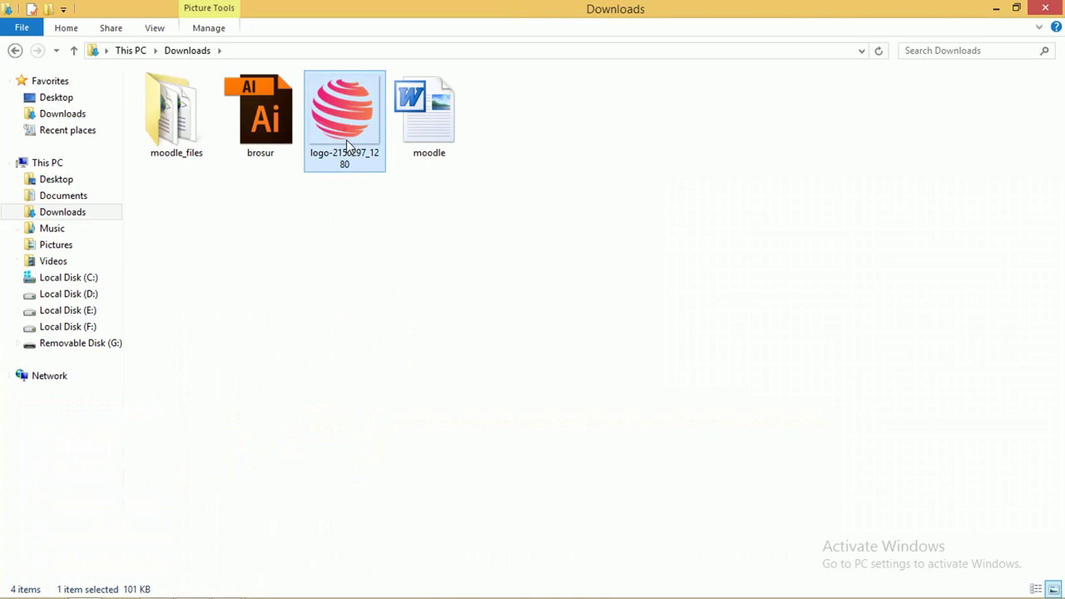
Step: Place the logo PNG on the artboard and set its width to 5 cm
mouse_move(346, 139)
left_mouse_down()
mouse_move(422, 408)
mouse_move(200, 592)
mouse_move(416, 303)
left_mouse_up()
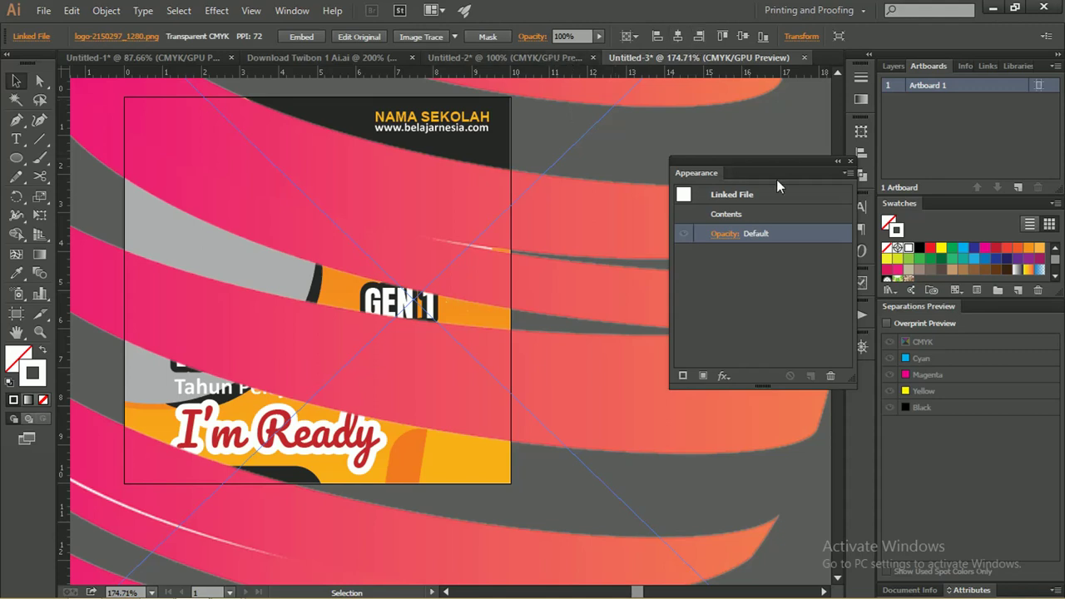
left_click(838, 161)
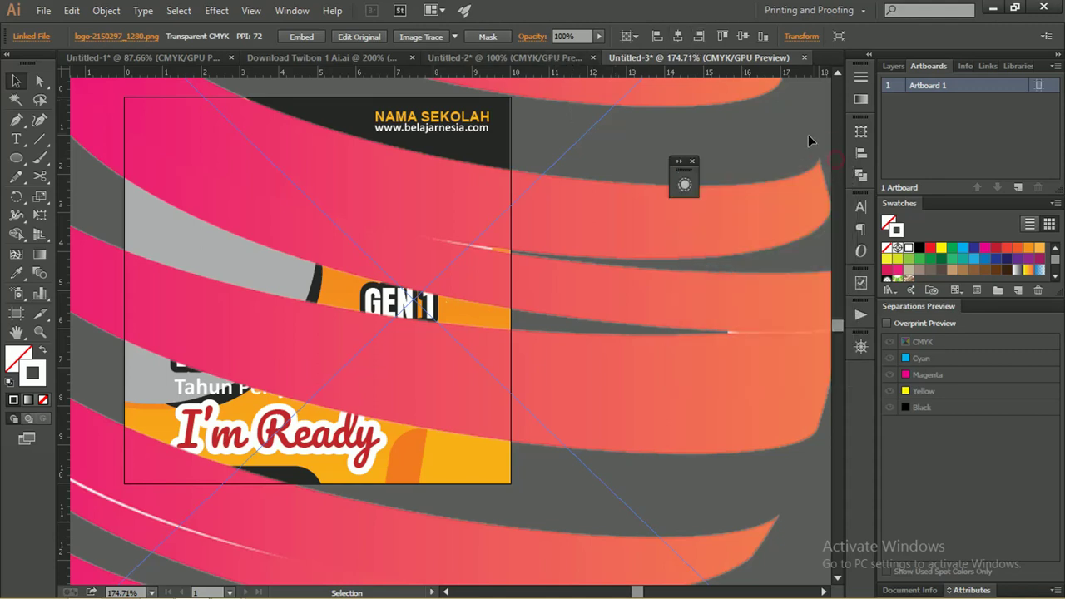
left_click(797, 36)
left_click(753, 62)
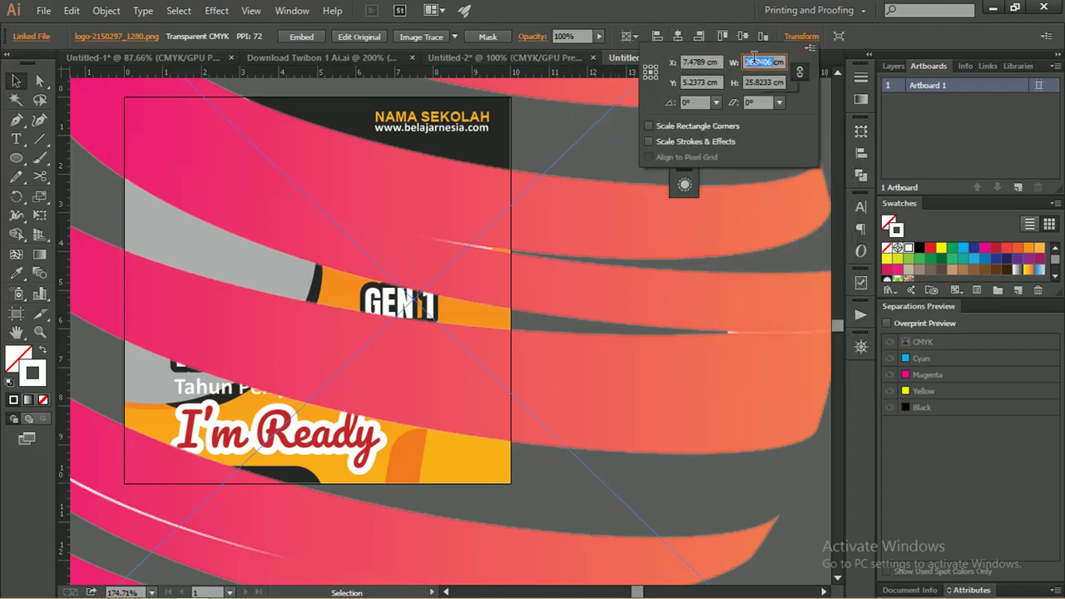
type("5")
key("Return")
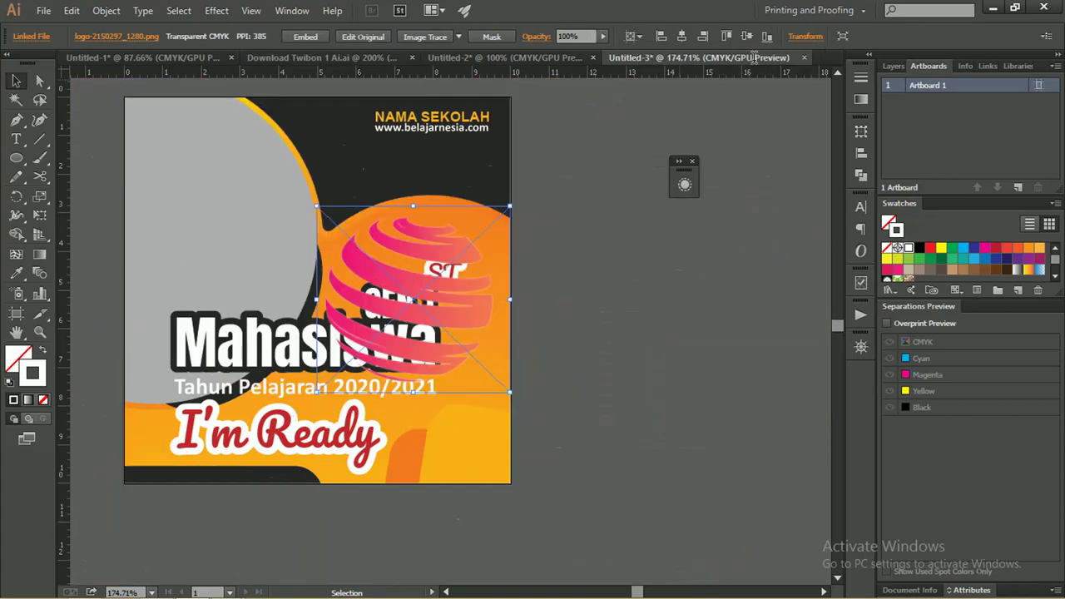
Step: Shrink the logo and align it just left of the NAMA SEKOLAH heading
left_click_drag(511, 391, 385, 280)
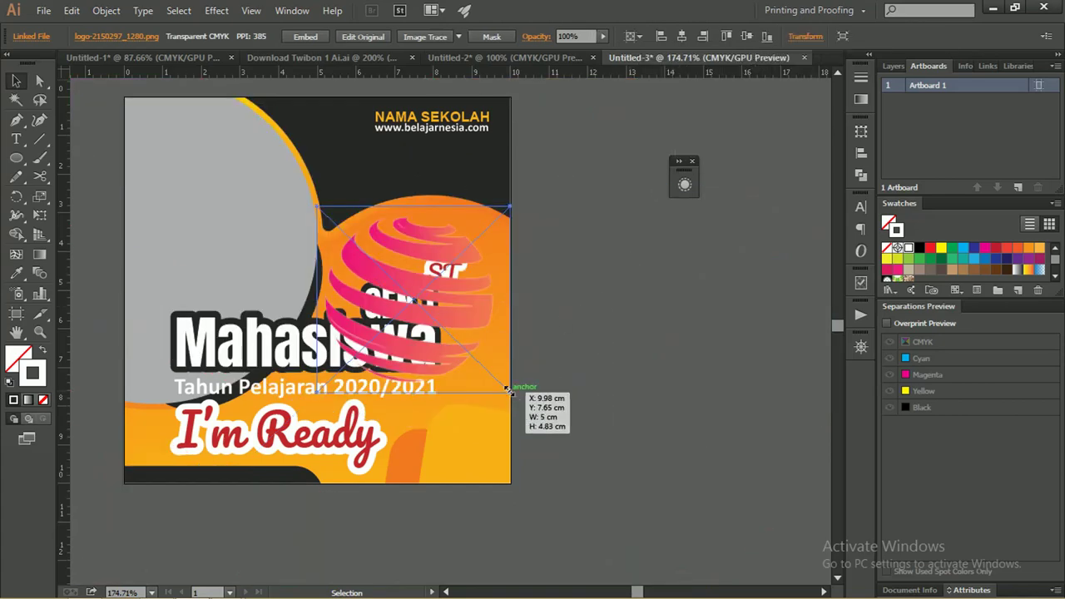
left_click_drag(356, 247, 350, 114)
left_click_drag(380, 146, 357, 127)
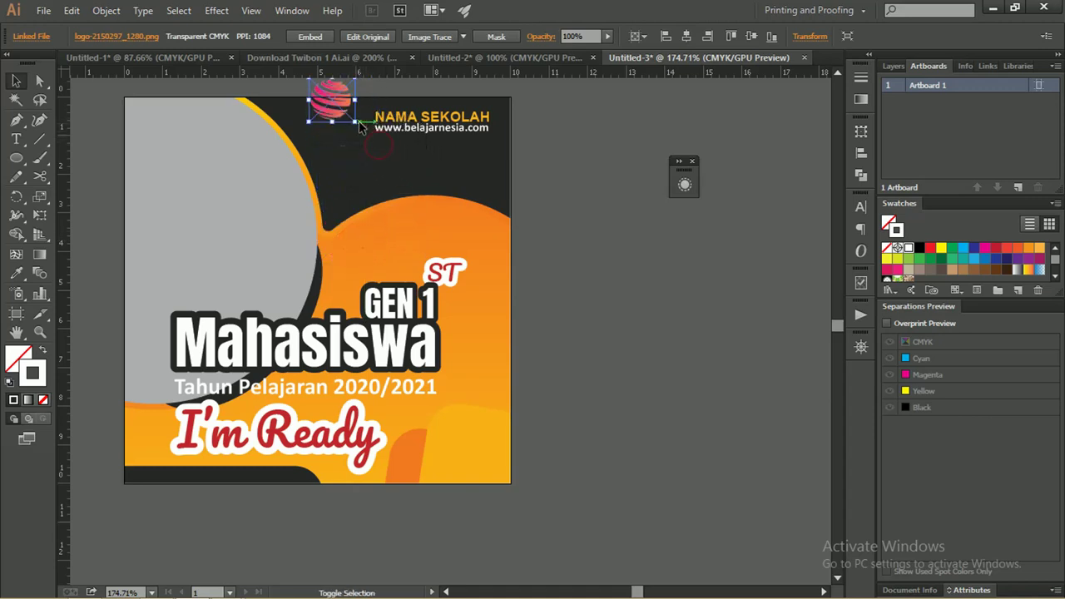
mouse_move(356, 83)
left_mouse_down()
mouse_move(376, 107)
mouse_move(359, 131)
mouse_move(355, 120)
mouse_move(360, 135)
mouse_move(359, 127)
left_mouse_up()
left_click(378, 83)
left_click(546, 153)
Step: Draw a tiny white rounded-rectangle dot on the orange area near ST
key("z")
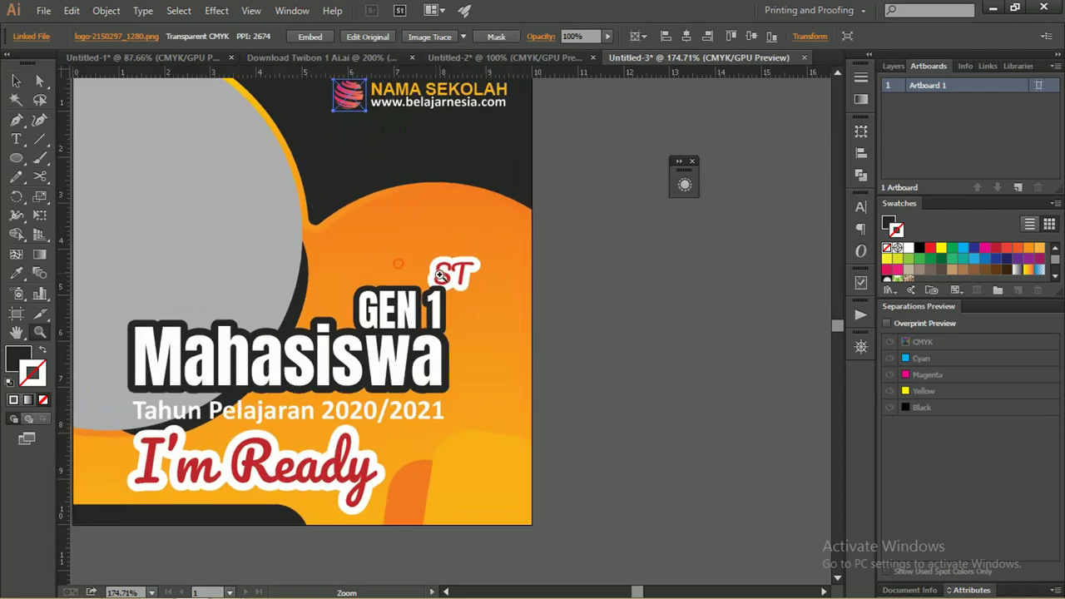
left_click(458, 304)
left_click_drag(453, 306, 412, 293)
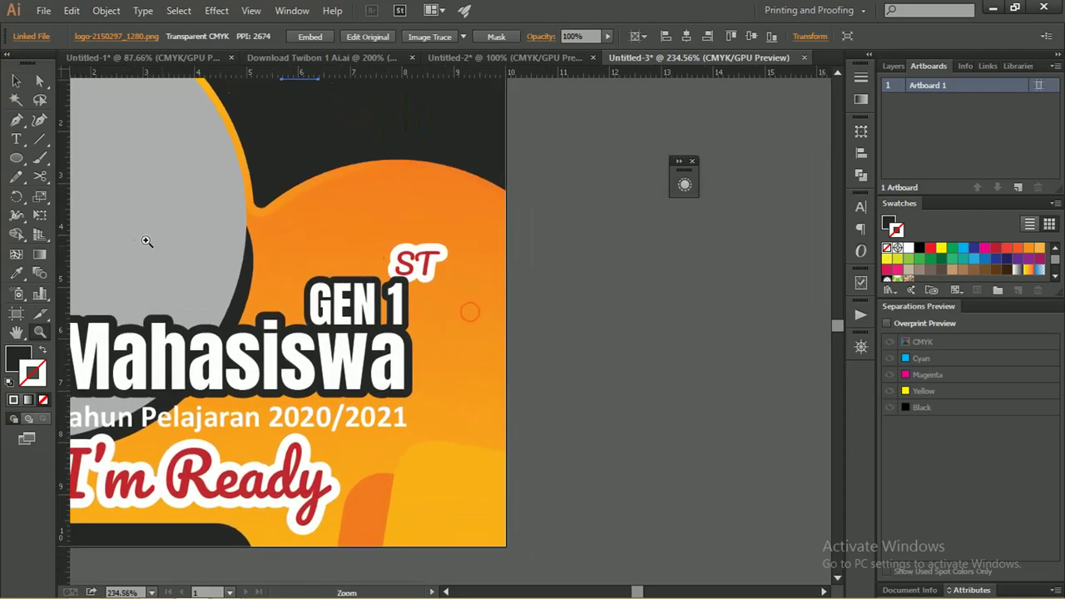
left_click(17, 158)
left_click(44, 178)
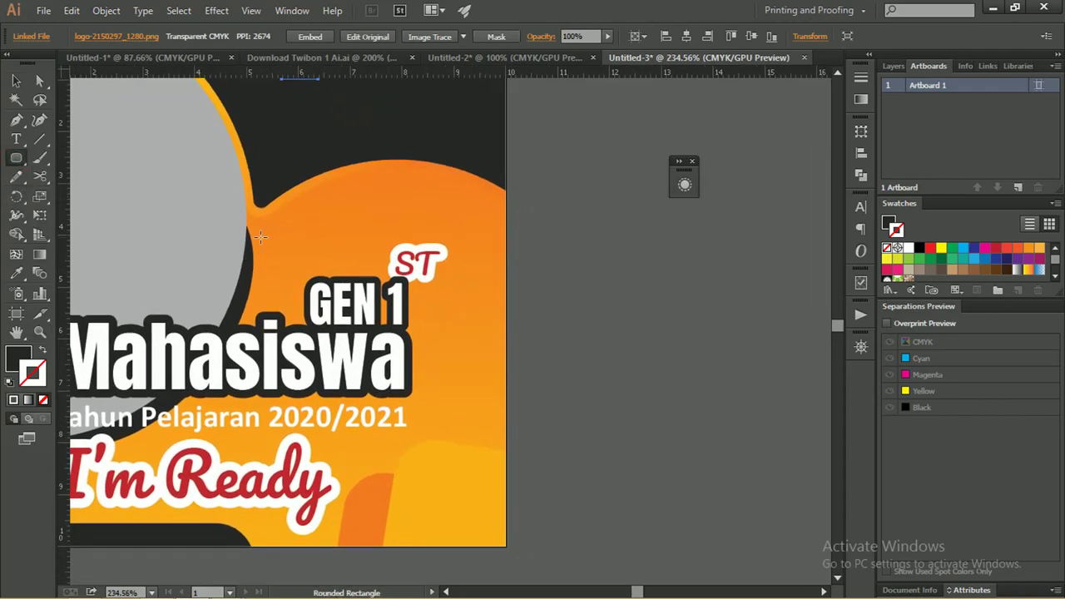
left_click_drag(301, 218, 316, 230)
left_click(28, 366)
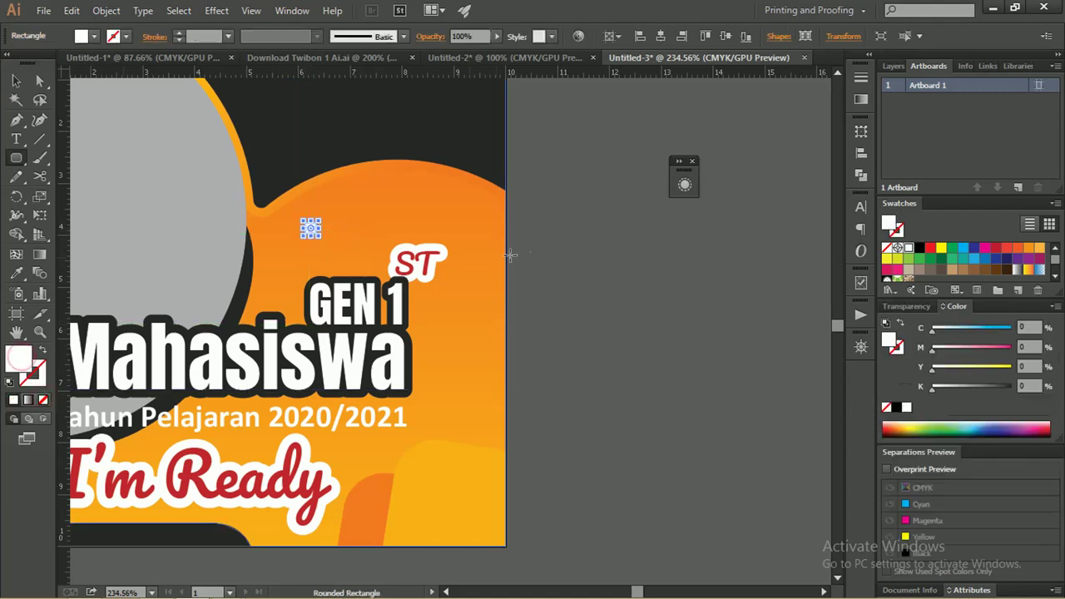
left_click(561, 247)
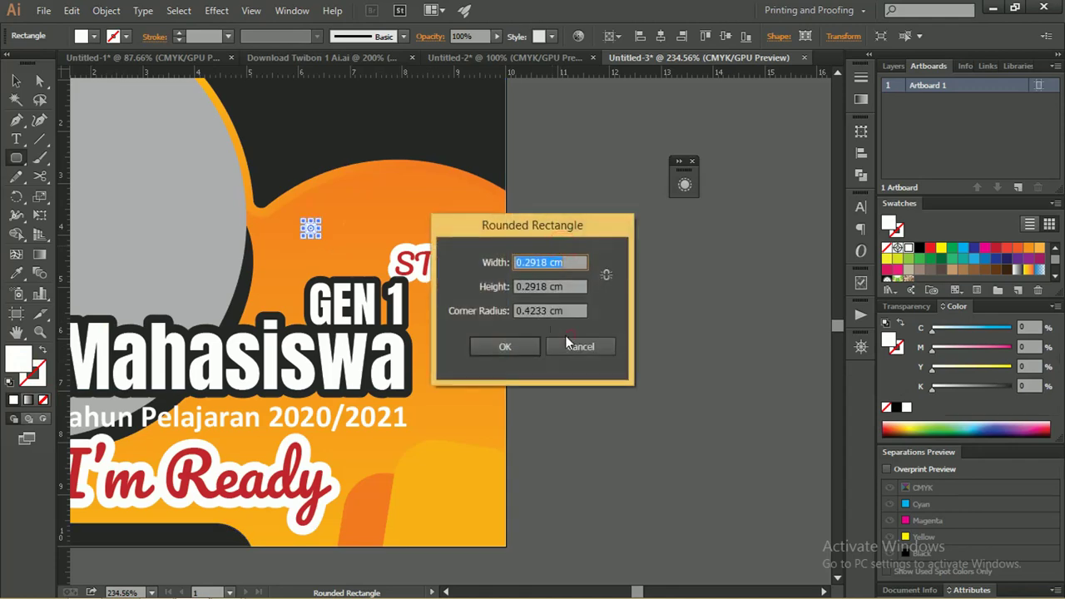
left_click(563, 348)
Step: Duplicate the white dot into an evenly spaced row using Alt-drag and Ctrl+D
key("v")
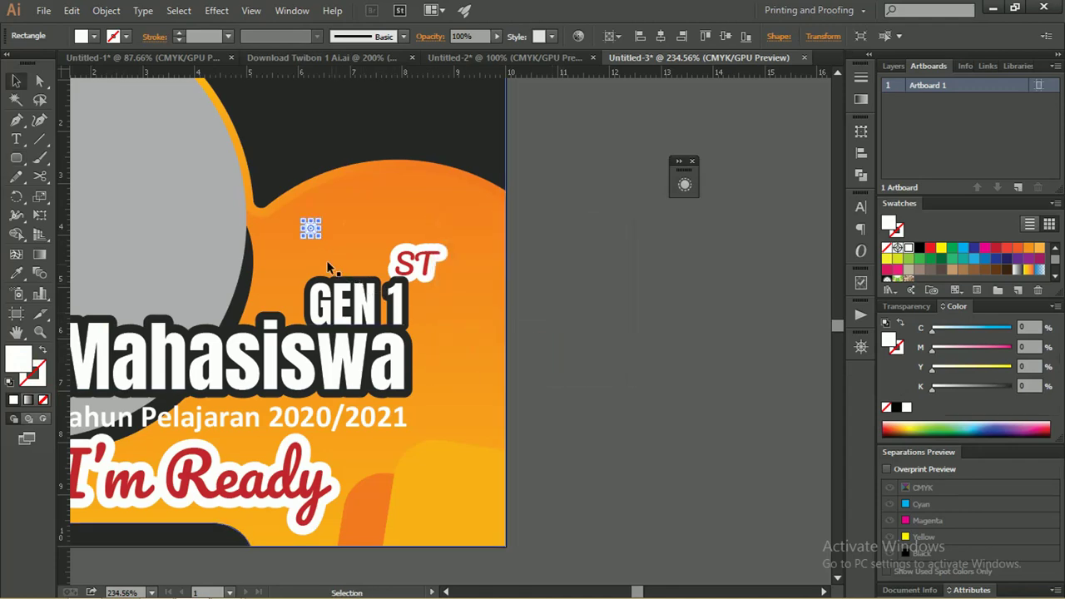
left_click(559, 256)
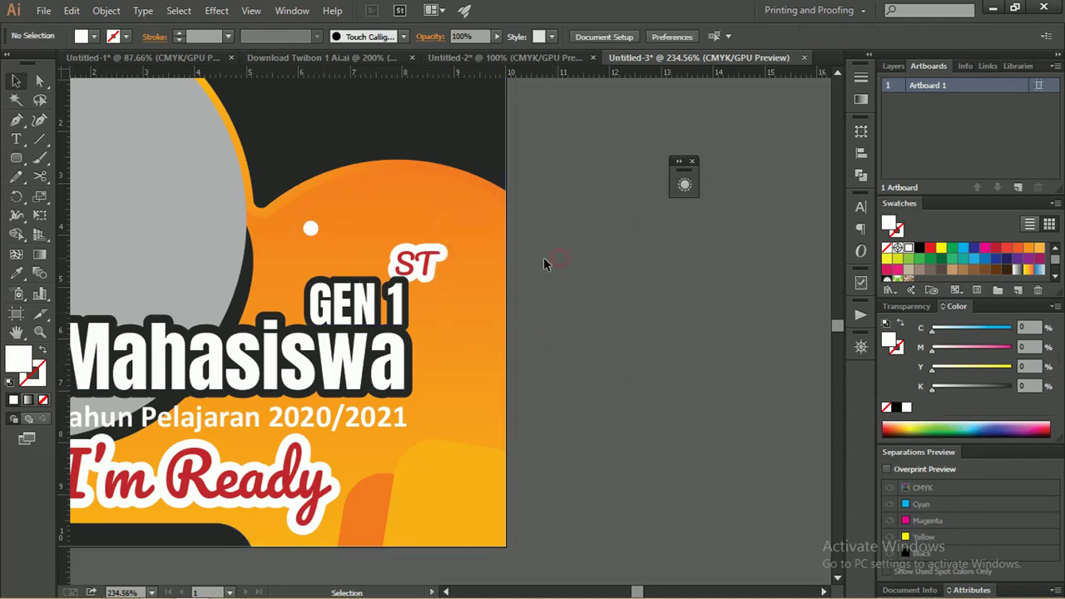
left_click(313, 232)
key("z")
mouse_move(287, 215)
left_mouse_down()
mouse_move(426, 246)
mouse_move(504, 281)
mouse_move(361, 252)
left_mouse_up()
key("v")
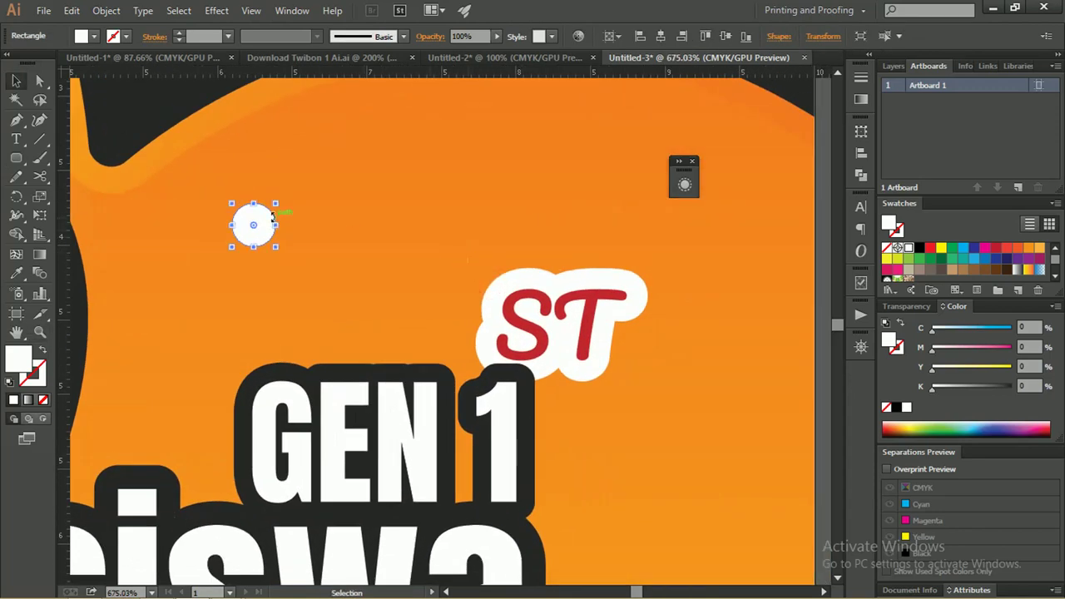
left_click_drag(261, 221, 326, 223)
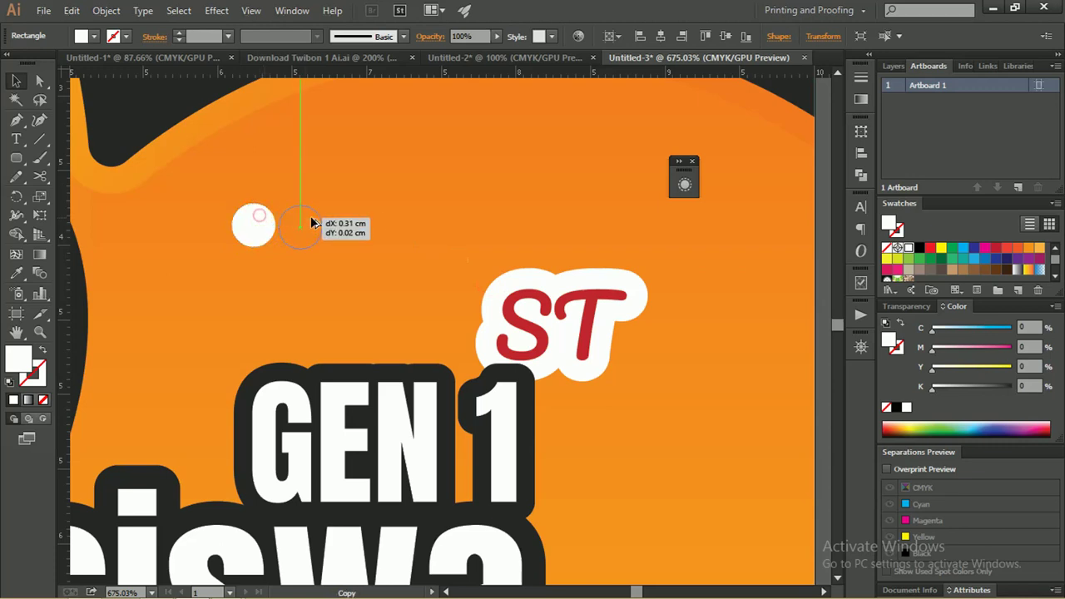
left_click_drag(324, 223, 324, 223)
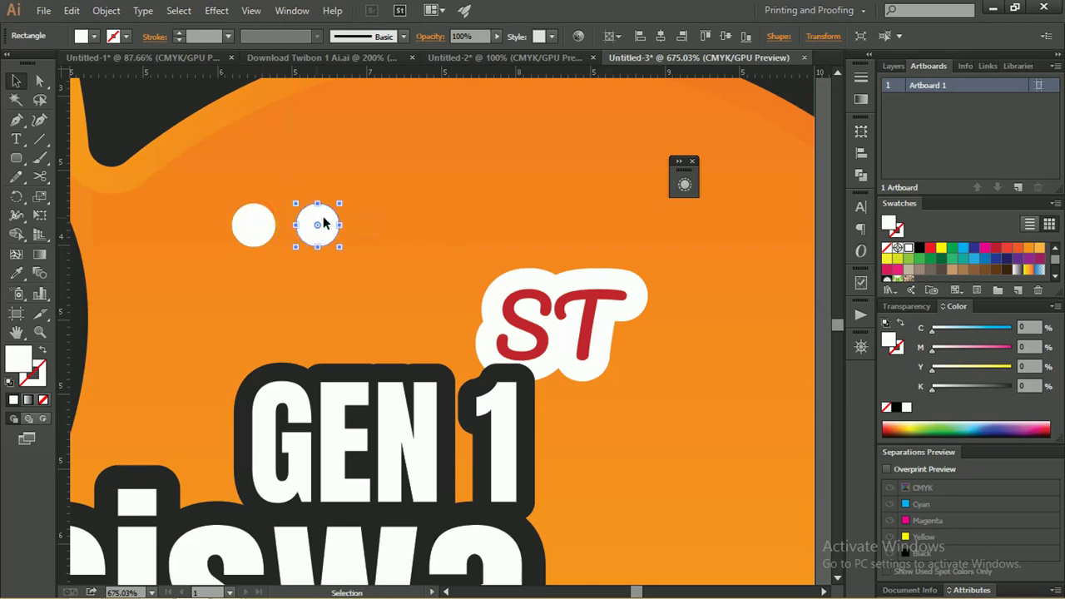
key("ctrl+d")
key("ctrl+d")
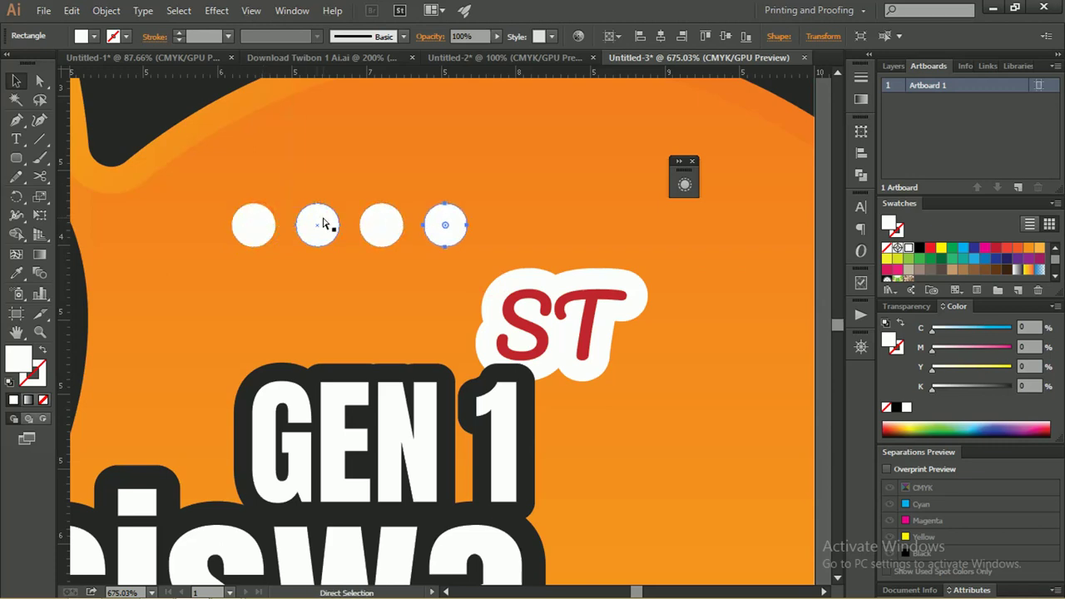
key("ctrl+d")
key("ctrl+d")
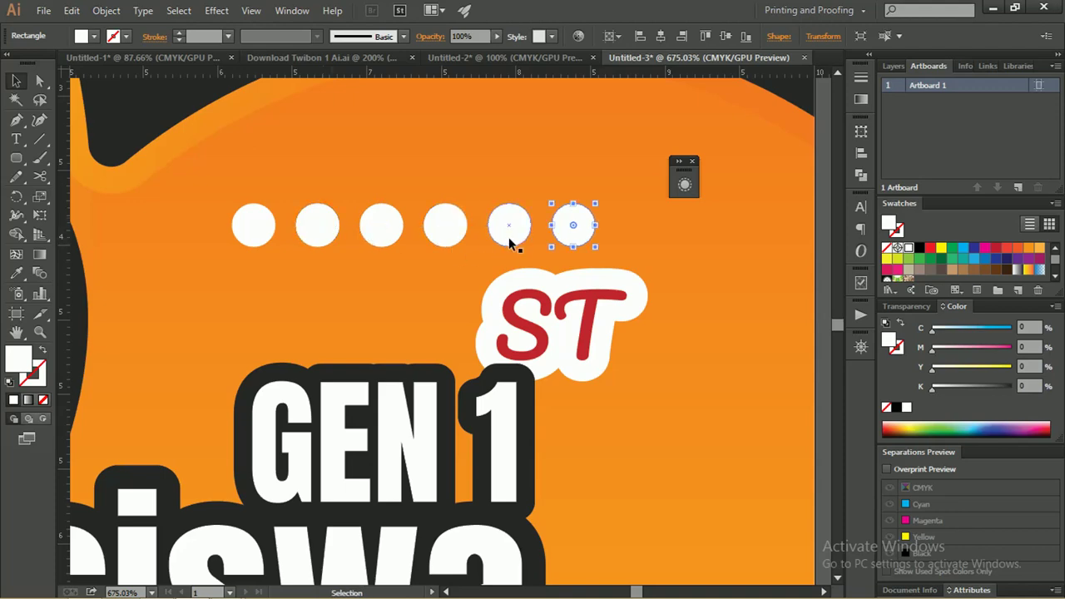
Step: Select the six-dot row and Alt-drag a copy just above it
left_click(509, 232, "shift")
left_click(442, 228, "shift")
left_click(381, 228, "shift")
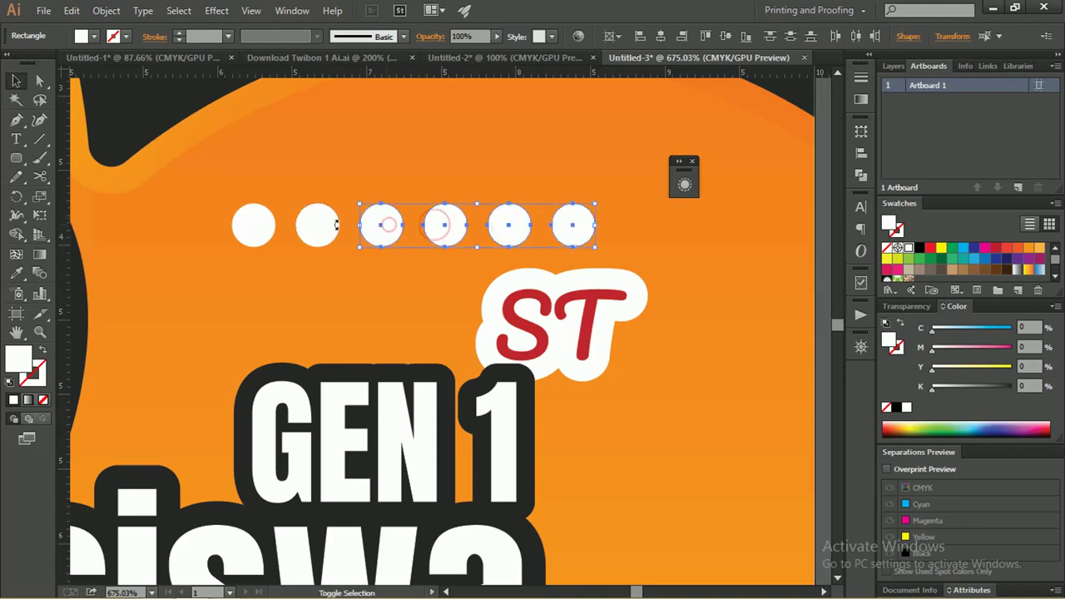
left_click(304, 230, "shift")
left_click(255, 225, "shift")
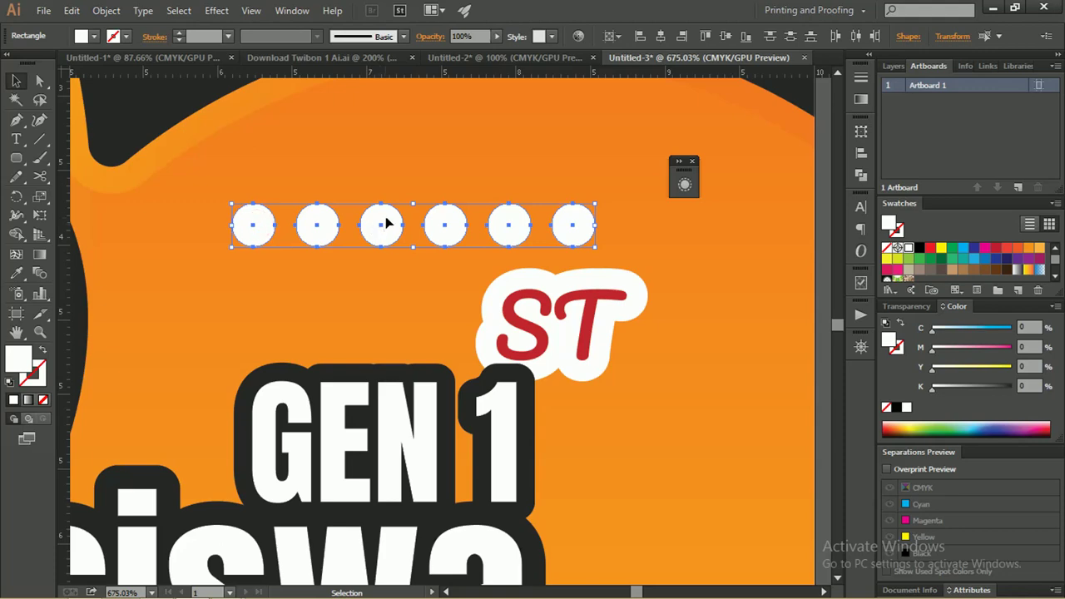
mouse_move(380, 221)
left_mouse_down()
mouse_move(378, 155)
mouse_move(387, 209)
left_mouse_up()
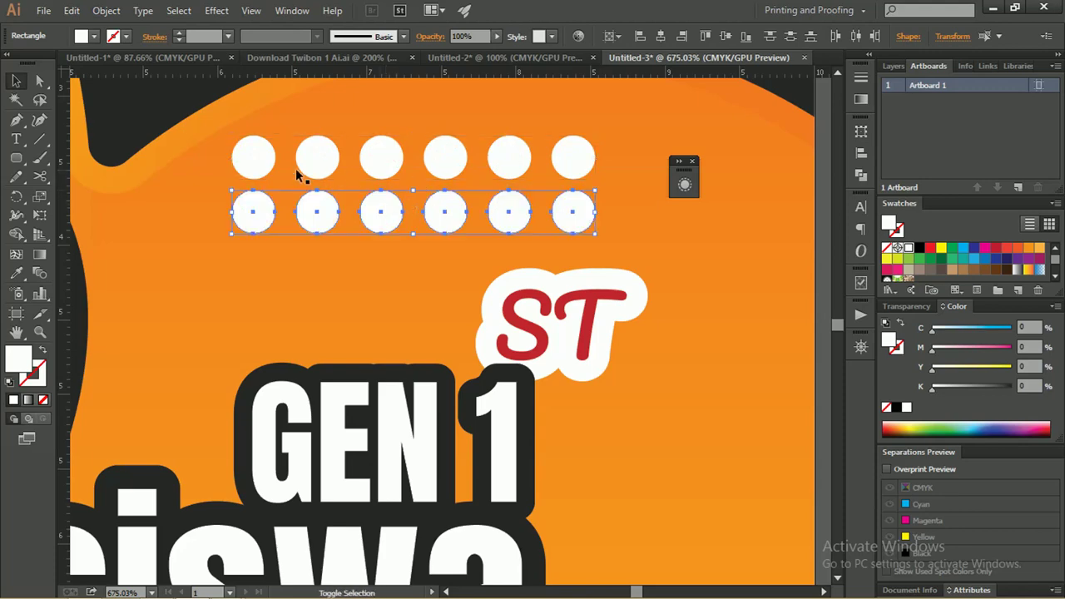
Step: Add the top-row dots to the selection so both rows are selected
left_click(265, 165, "shift")
left_click(372, 163, "shift")
left_click(455, 163, "shift")
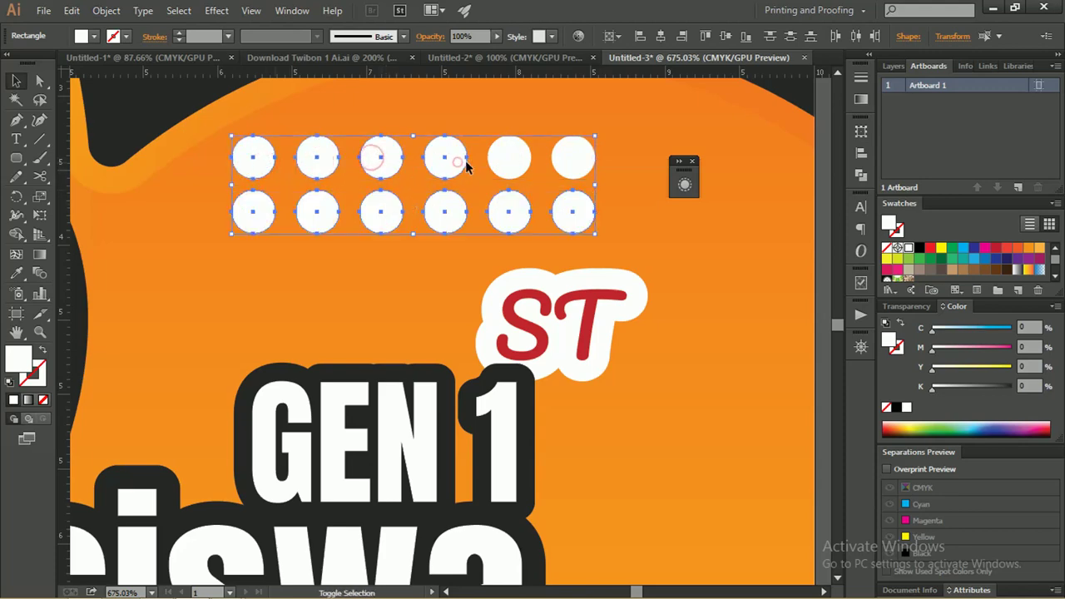
left_click(501, 162, "shift")
left_click(578, 156, "shift")
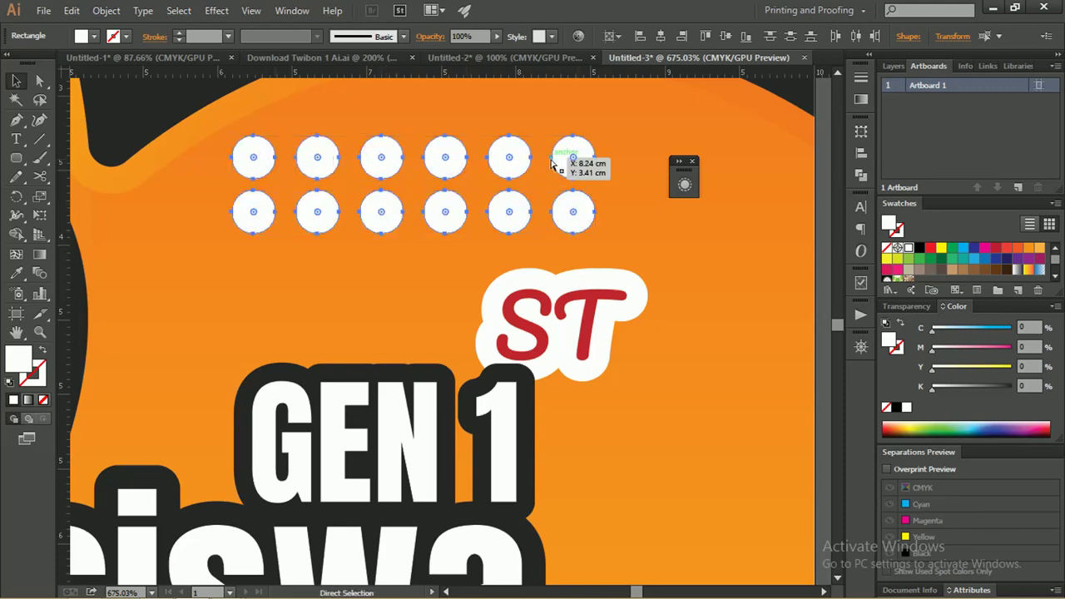
key("ctrl+minus")
key("ctrl+minus")
key("ctrl+minus")
key("ctrl+minus")
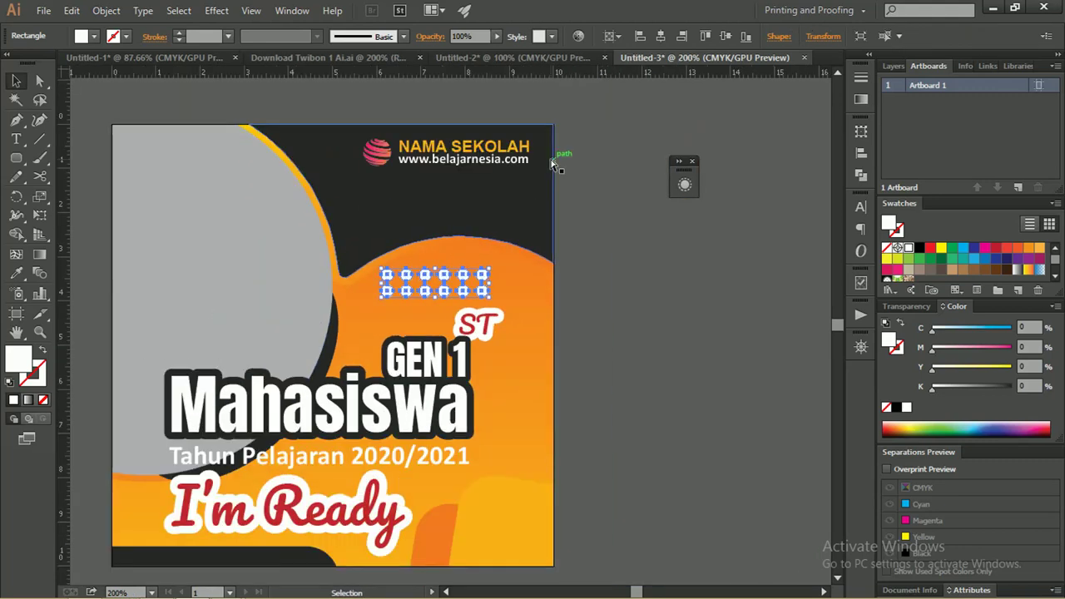
Step: Shrink the dot group and Alt-drag a copy to lengthen the row
mouse_move(490, 294)
left_mouse_down()
mouse_move(442, 284)
mouse_move(419, 284)
mouse_move(422, 292)
mouse_move(468, 267)
left_mouse_up()
left_click(585, 294)
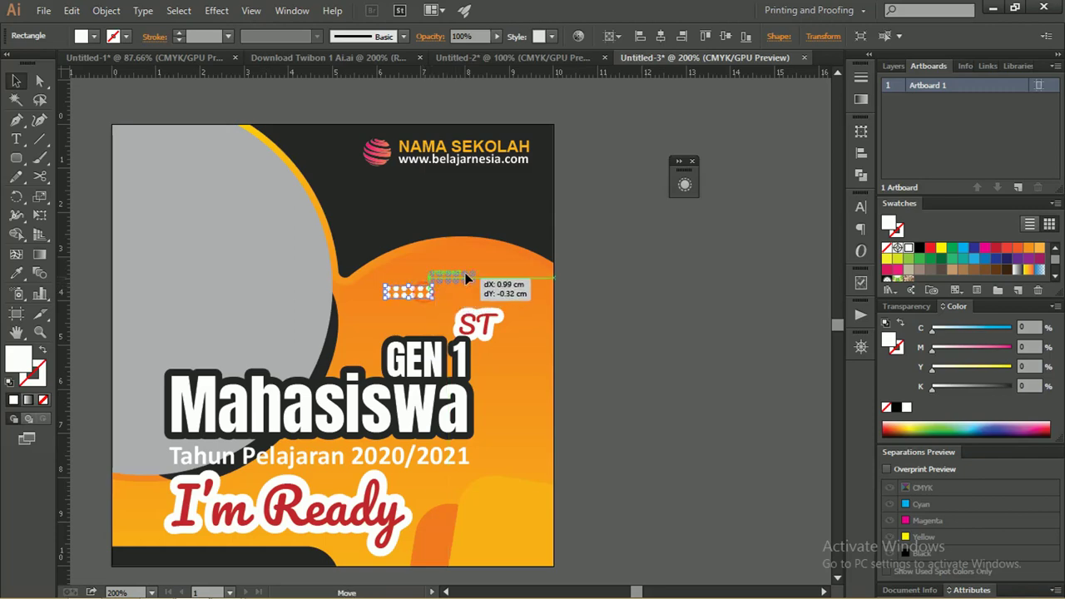
left_click(615, 324)
left_click(459, 266)
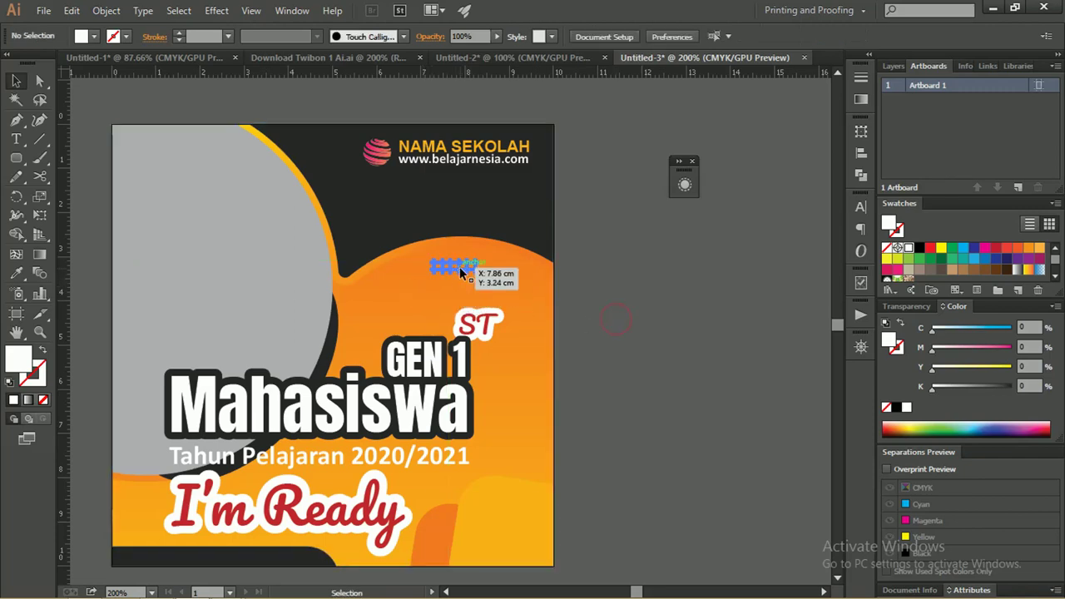
mouse_move(460, 271)
left_mouse_down()
mouse_move(490, 313)
mouse_move(521, 522)
mouse_move(521, 378)
mouse_move(516, 346)
mouse_move(504, 366)
mouse_move(497, 348)
left_mouse_up()
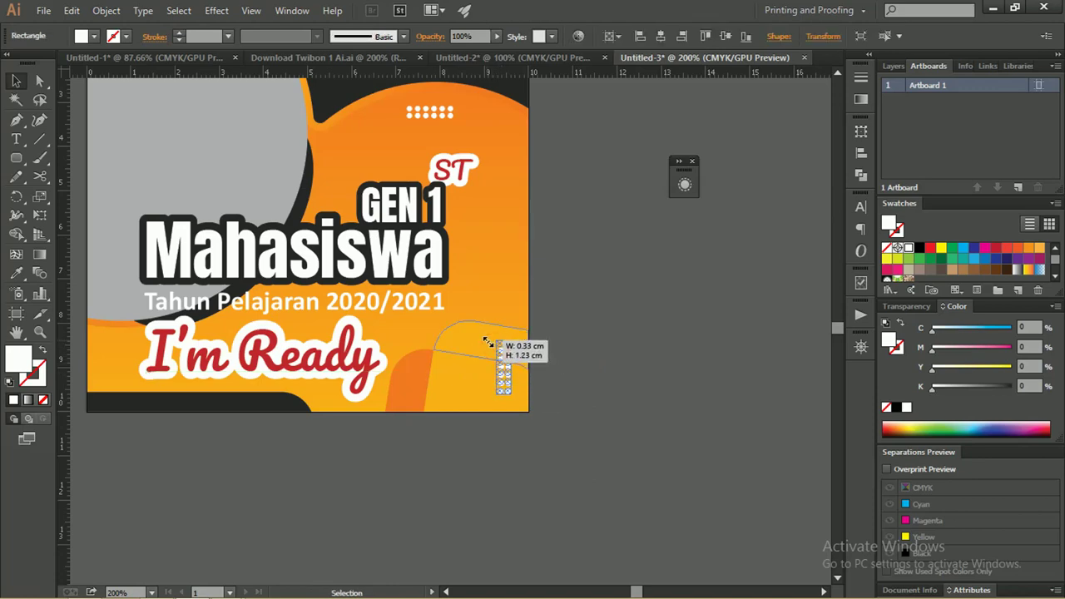
Step: Place a vertical copy of the dot row beside I'm Ready at bottom-left
left_click(551, 370)
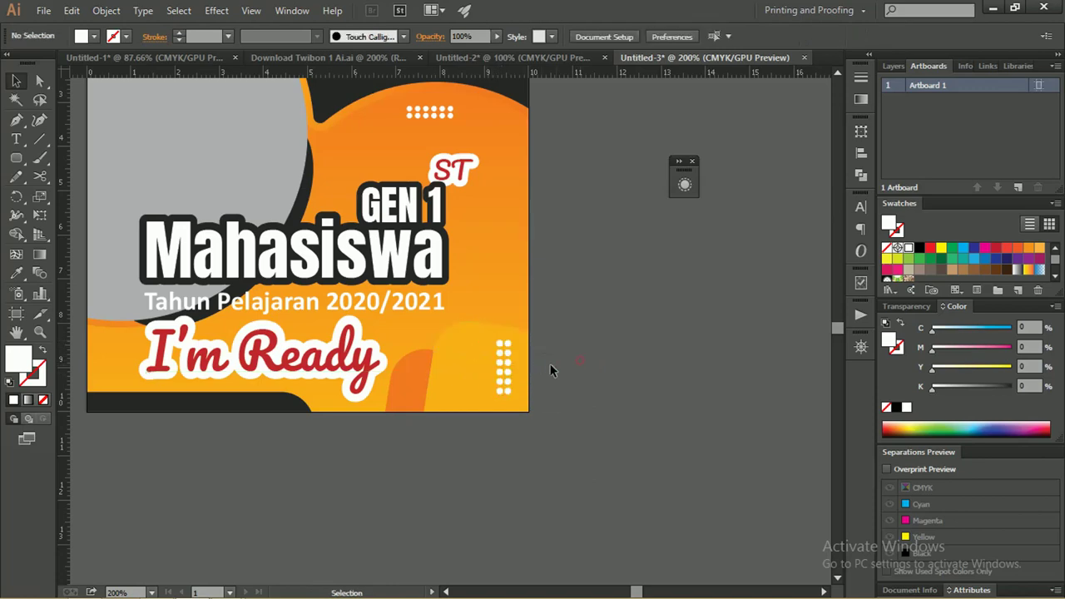
left_click(420, 113)
left_click_drag(422, 113, 131, 402)
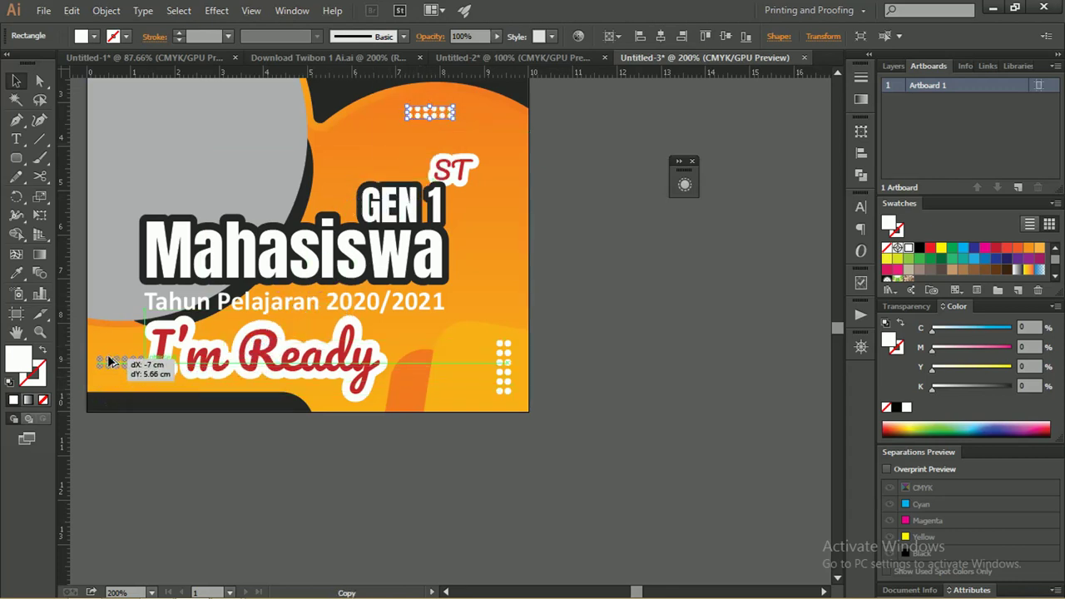
mouse_move(131, 402)
left_mouse_down()
mouse_move(110, 355)
mouse_move(120, 381)
mouse_move(136, 359)
left_mouse_up()
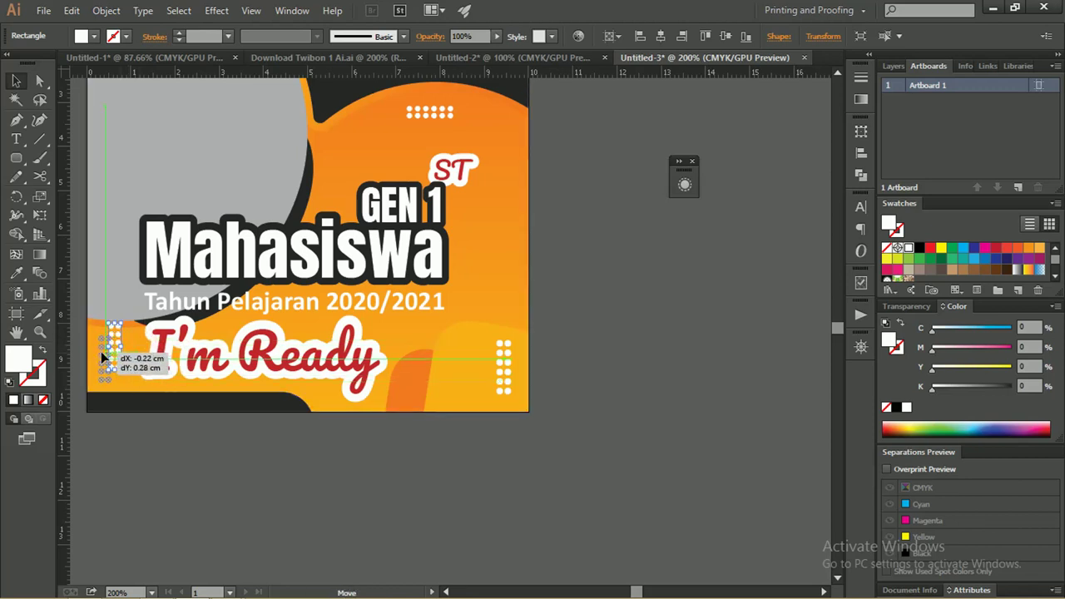
left_click_drag(836, 330, 832, 326)
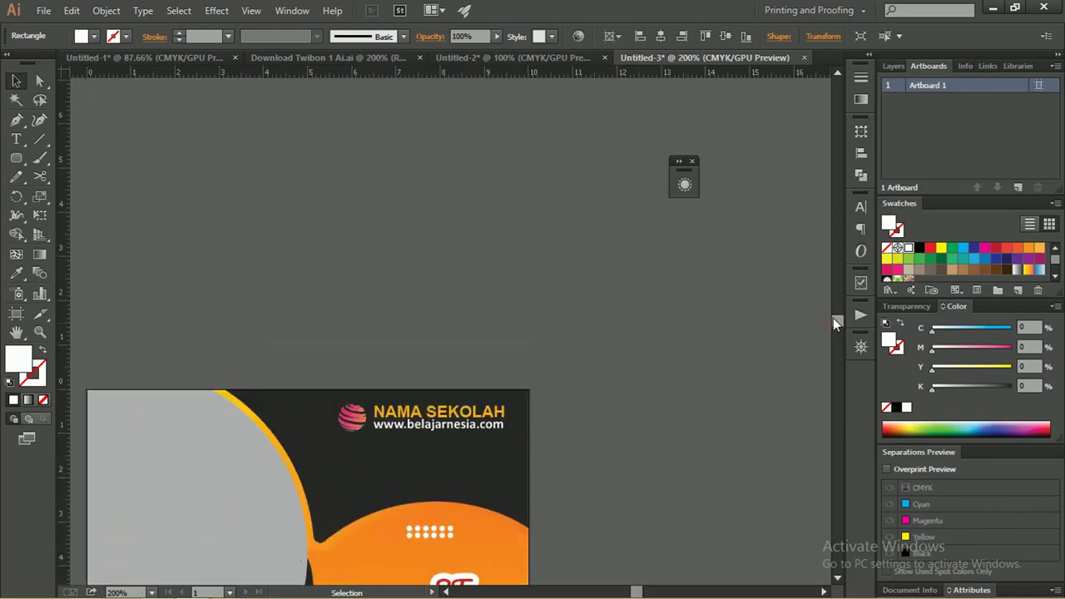
key("z")
mouse_move(585, 283)
left_mouse_down()
mouse_move(548, 291)
mouse_move(452, 237)
mouse_move(515, 241)
left_mouse_up()
left_click_drag(426, 233, 449, 267)
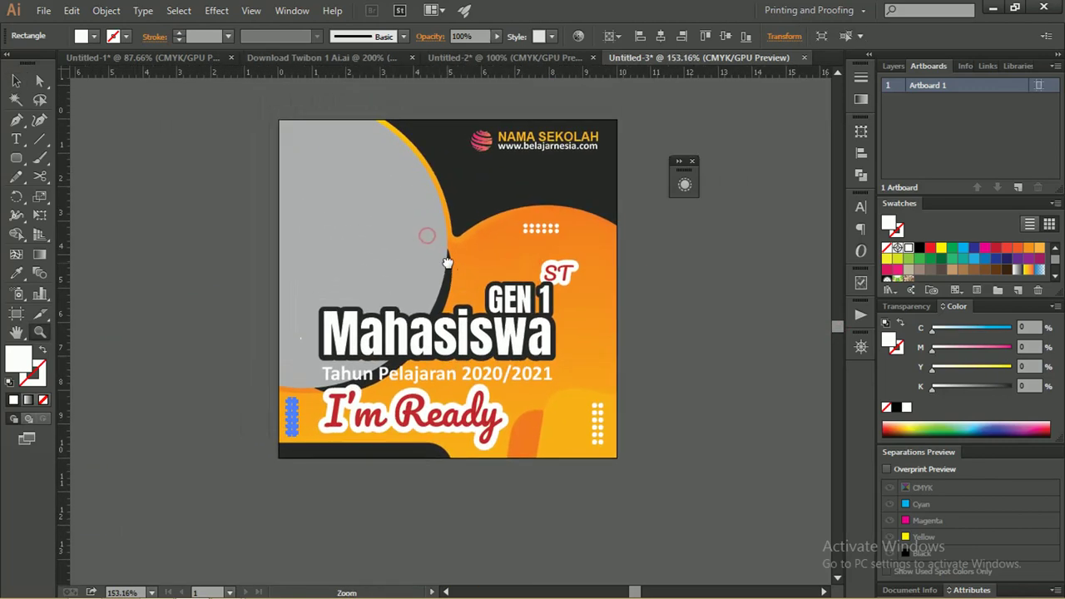
Step: Drag the hello-revival photo from Downloads into the Illustrator document
key("alt+Tab")
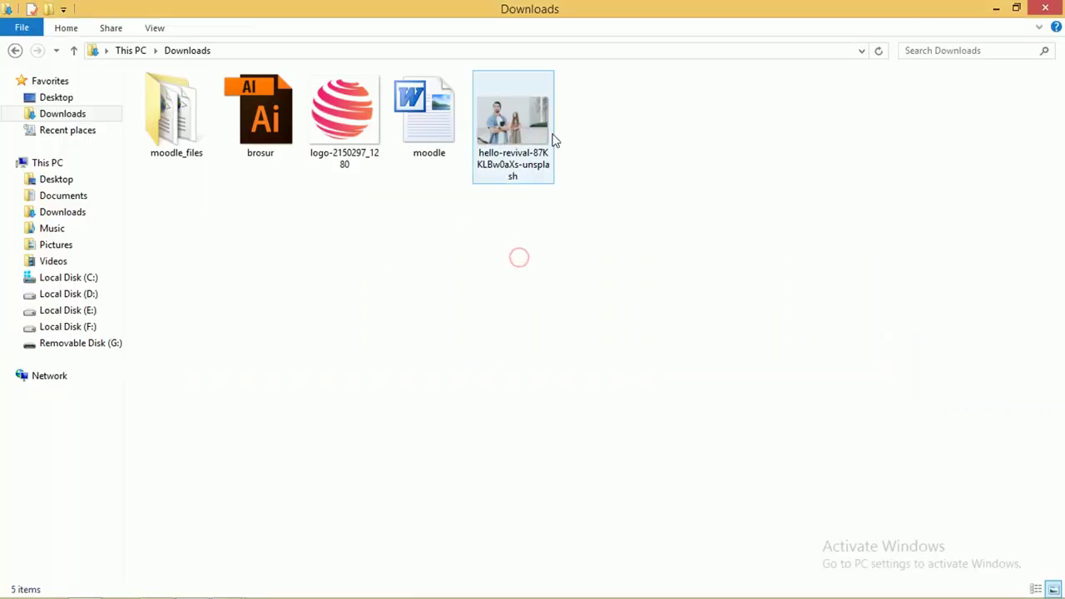
mouse_move(514, 125)
left_mouse_down()
mouse_move(444, 574)
mouse_move(198, 586)
mouse_move(203, 260)
left_mouse_up()
left_click_drag(475, 207, 316, 224)
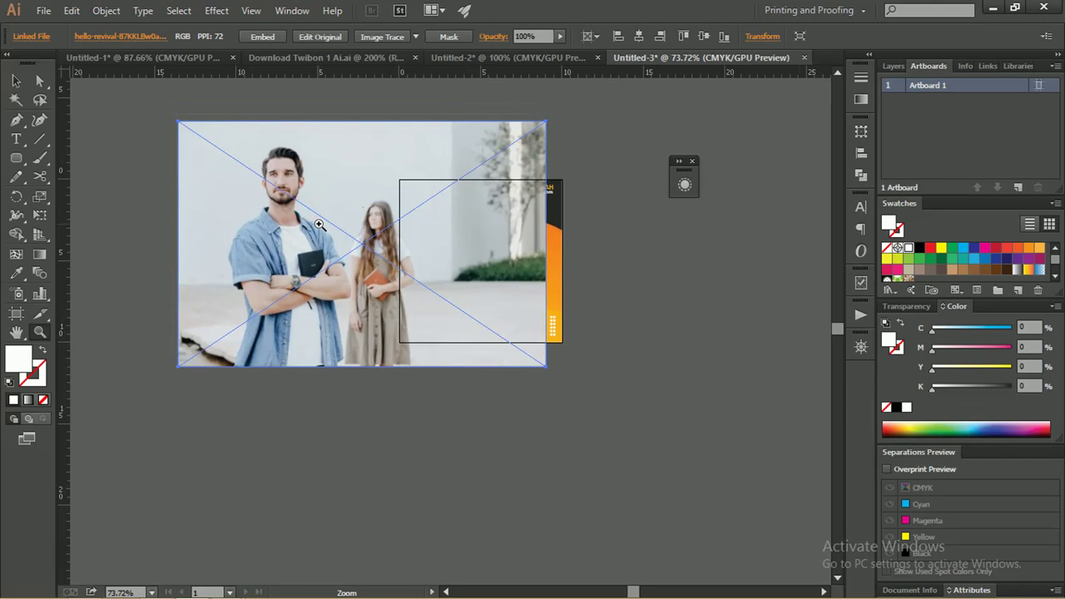
Step: Bring the gray semicircle to front and clip the student photo inside it
key("v")
mouse_move(319, 224)
left_mouse_down()
mouse_move(466, 216)
mouse_move(452, 219)
left_mouse_up()
left_click(416, 212)
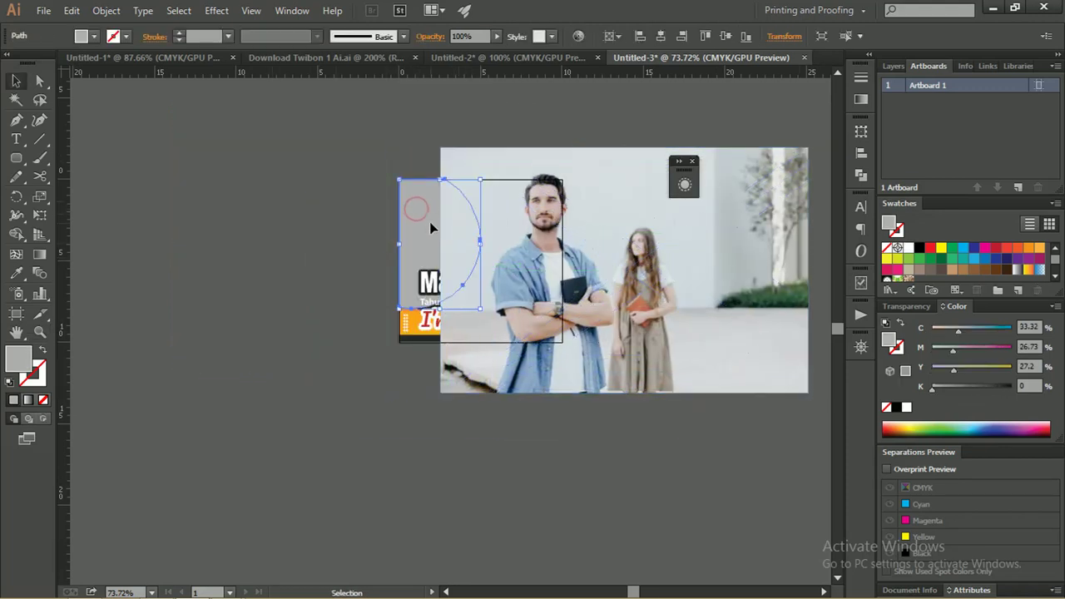
key("a")
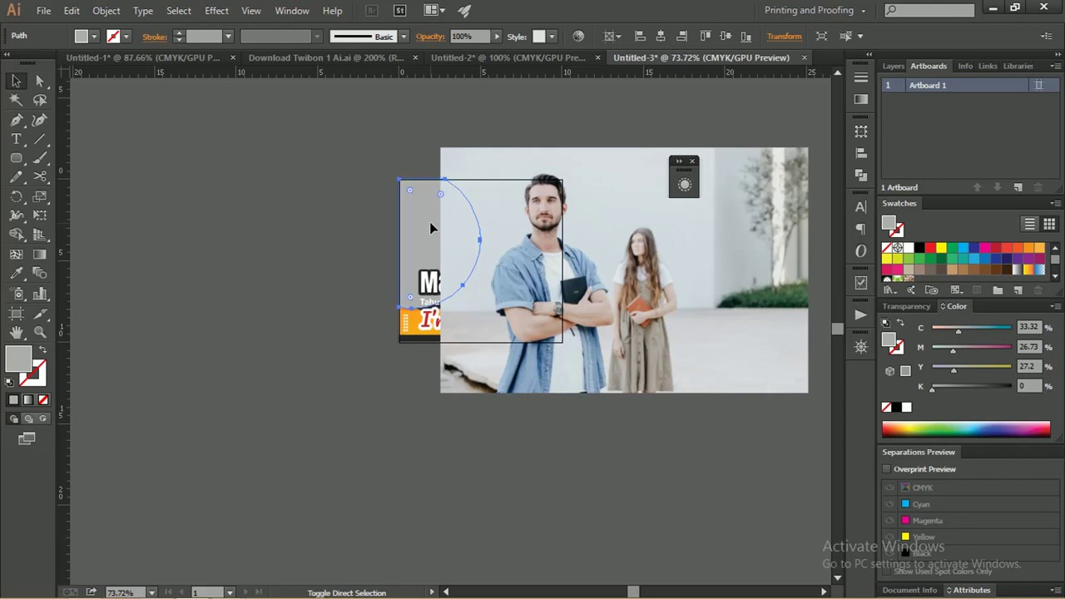
key("ctrl+shift+bracketright")
mouse_move(615, 240)
left_mouse_down()
mouse_move(490, 239)
mouse_move(538, 237)
left_mouse_up()
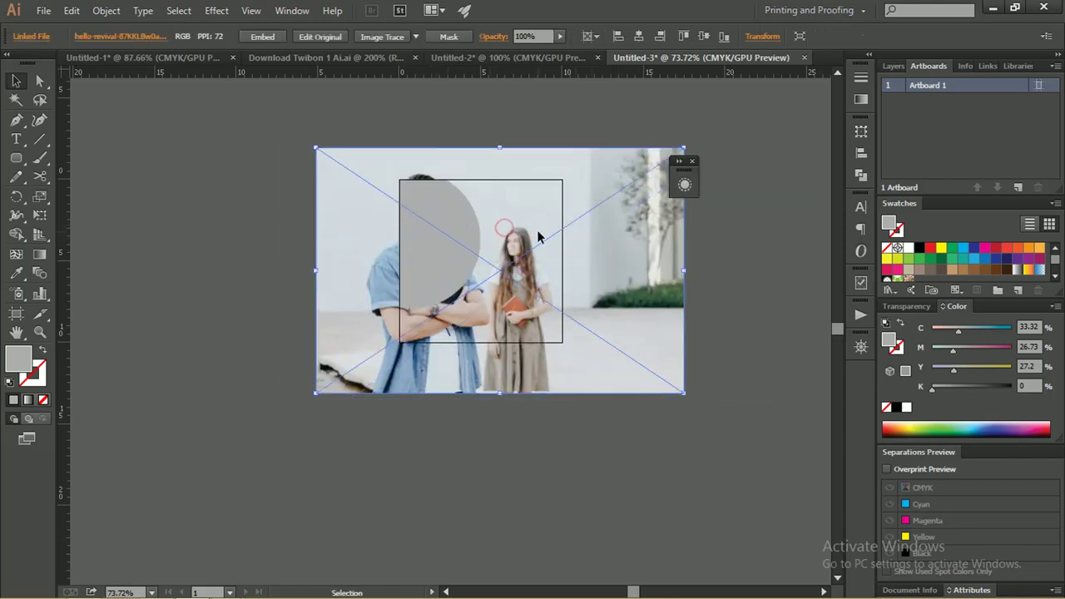
left_click(446, 213, "shift")
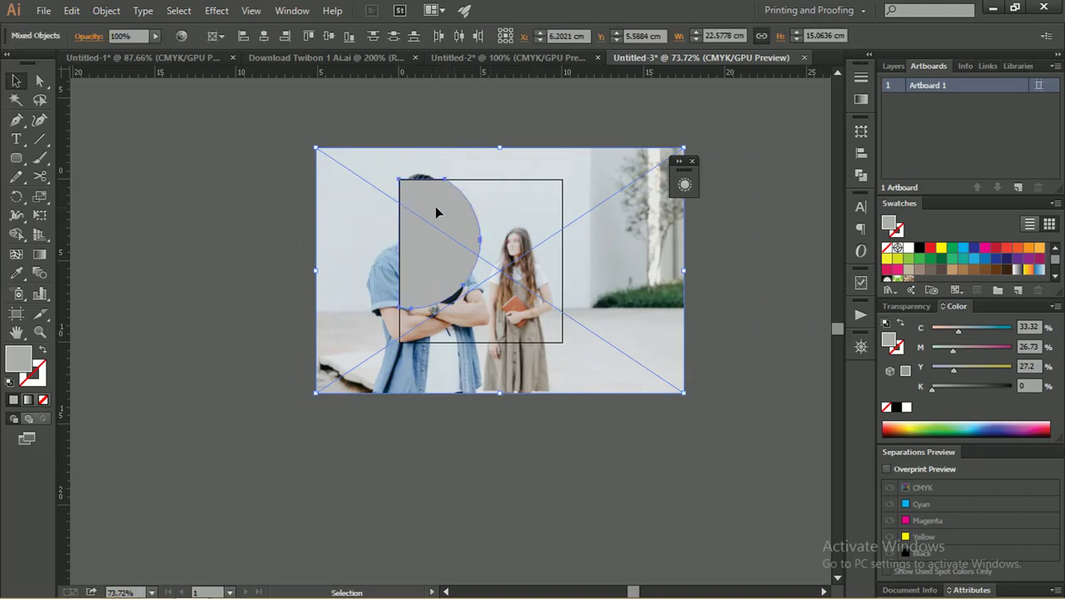
right_click(436, 208)
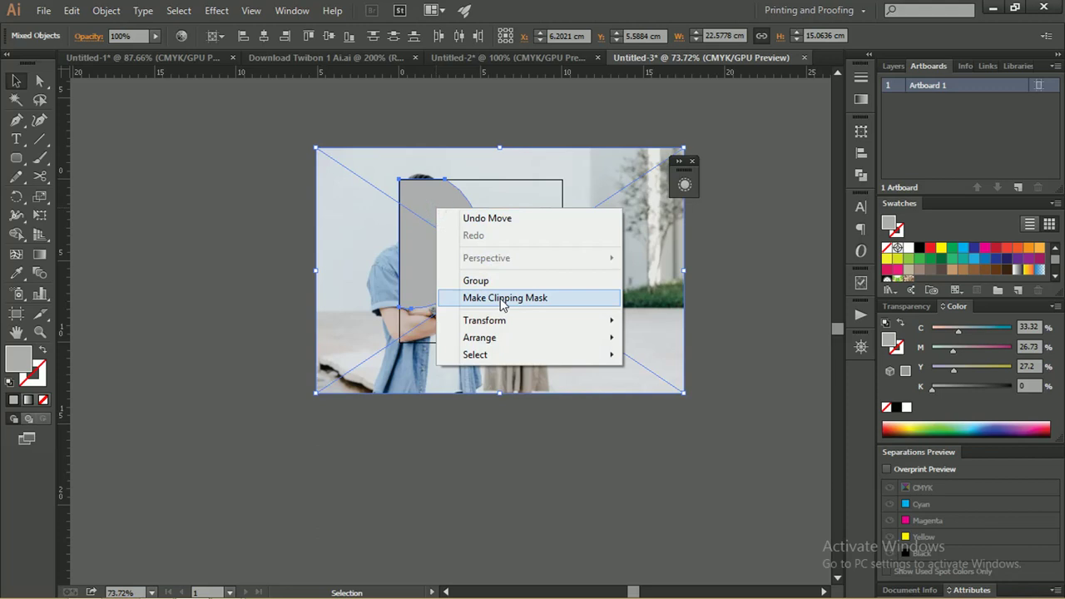
left_click(502, 298)
left_click(658, 295)
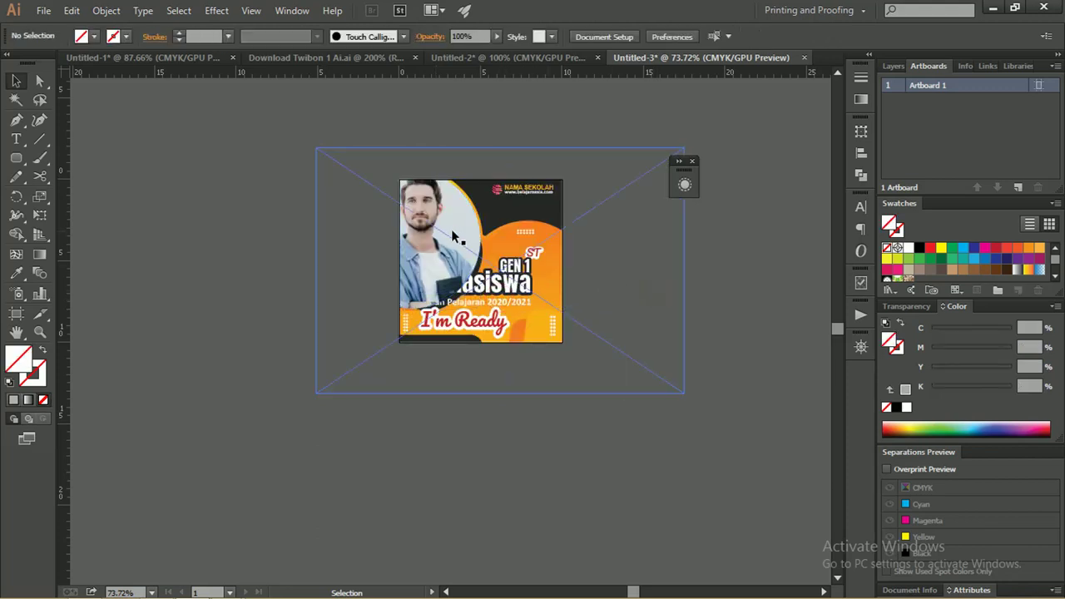
Step: Reposition the photo within the clip group's circular frame
scroll(471, 252, "up", 3)
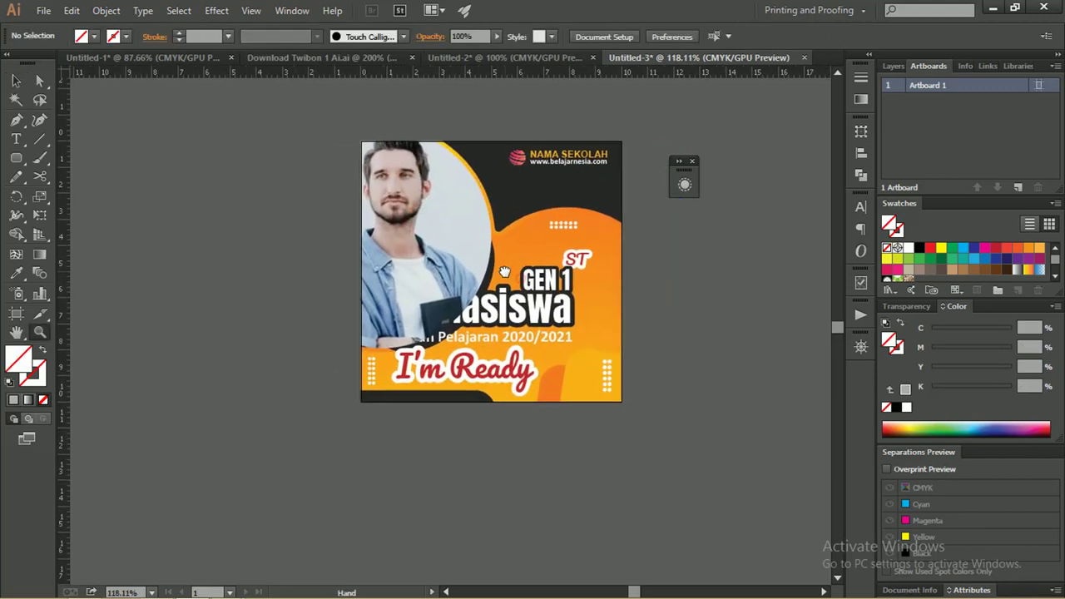
double_click(461, 229)
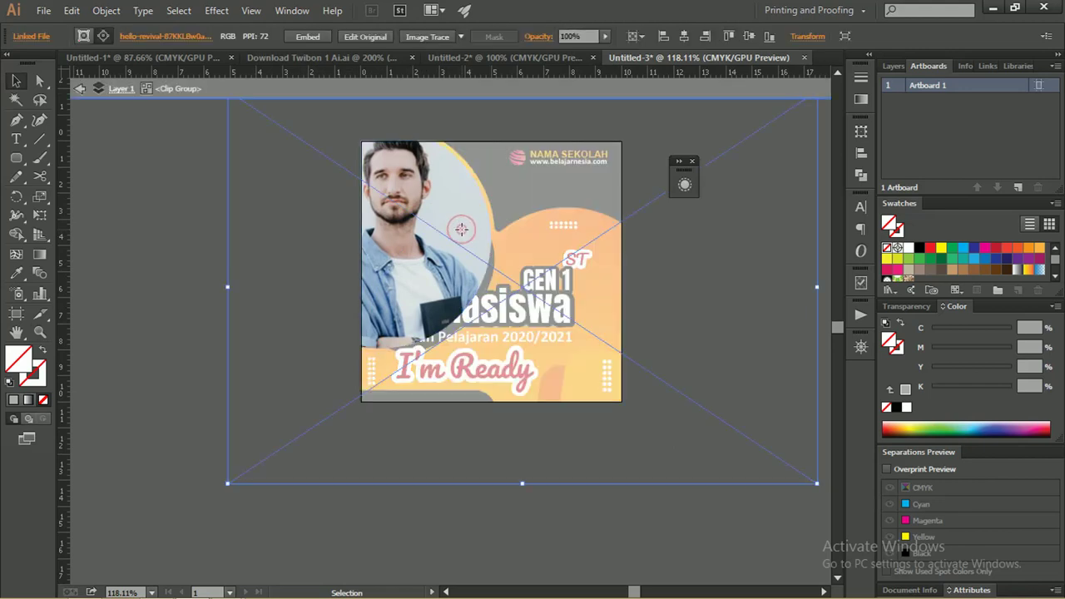
left_click_drag(403, 230, 425, 246)
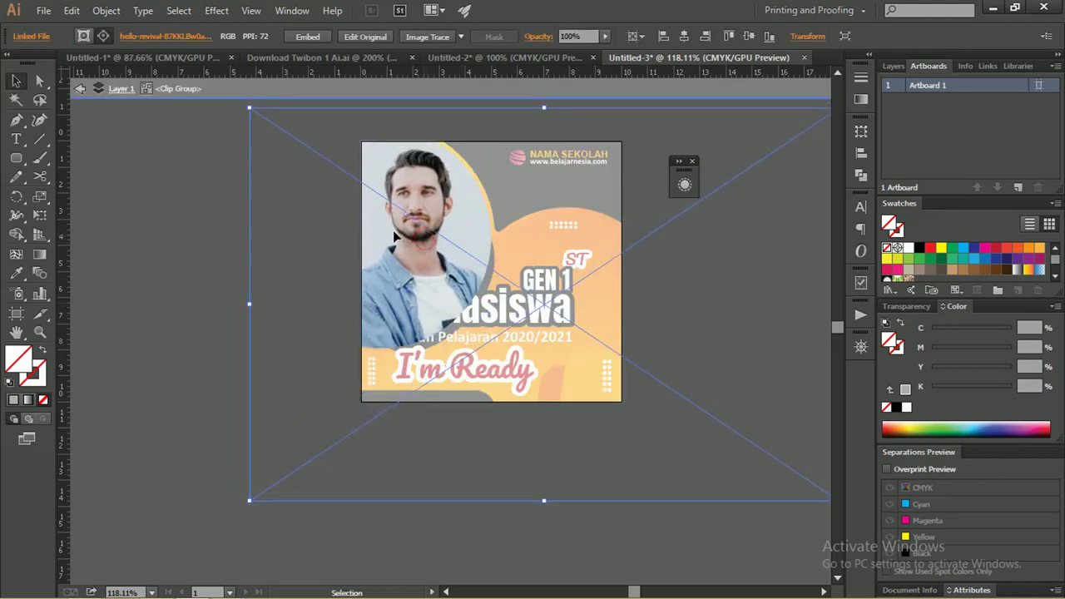
key("Escape")
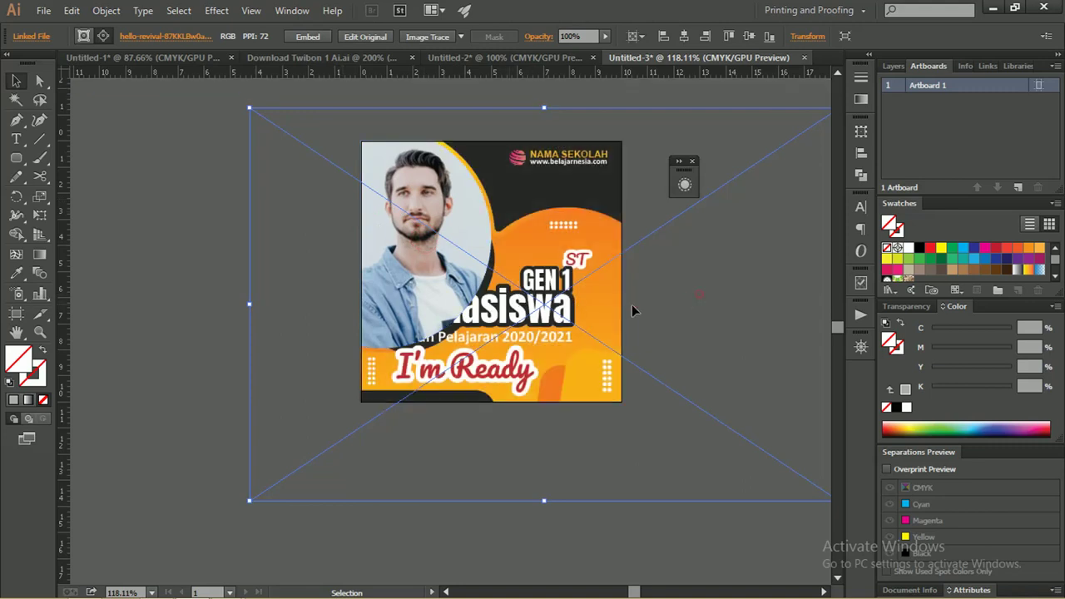
Step: Bring the Mahasiswa headline text in front of the photo
left_click(178, 265)
left_click(466, 312)
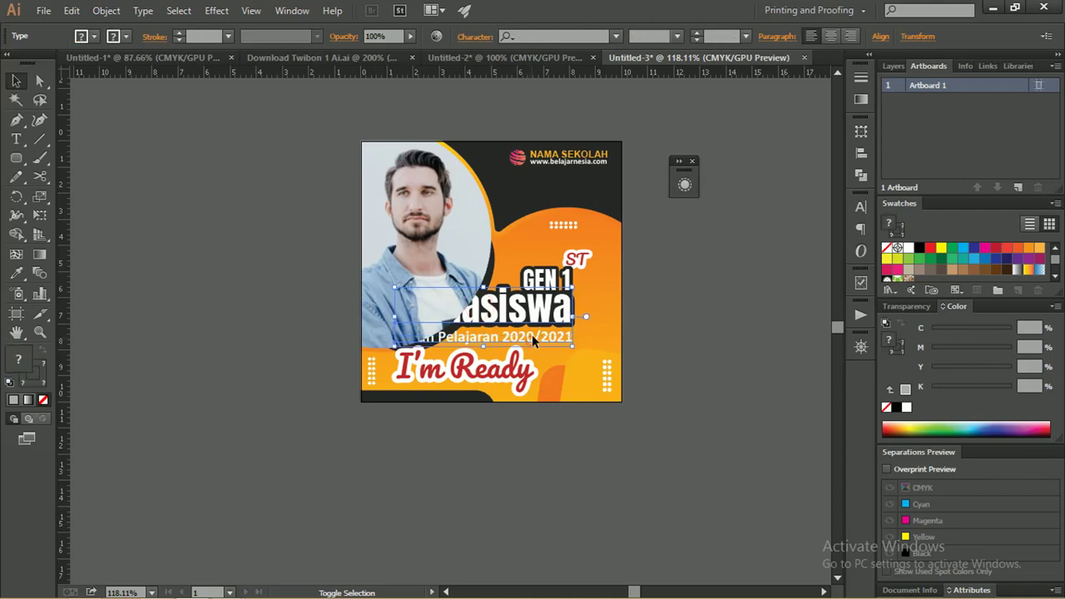
key("ctrl+shift+bracketright")
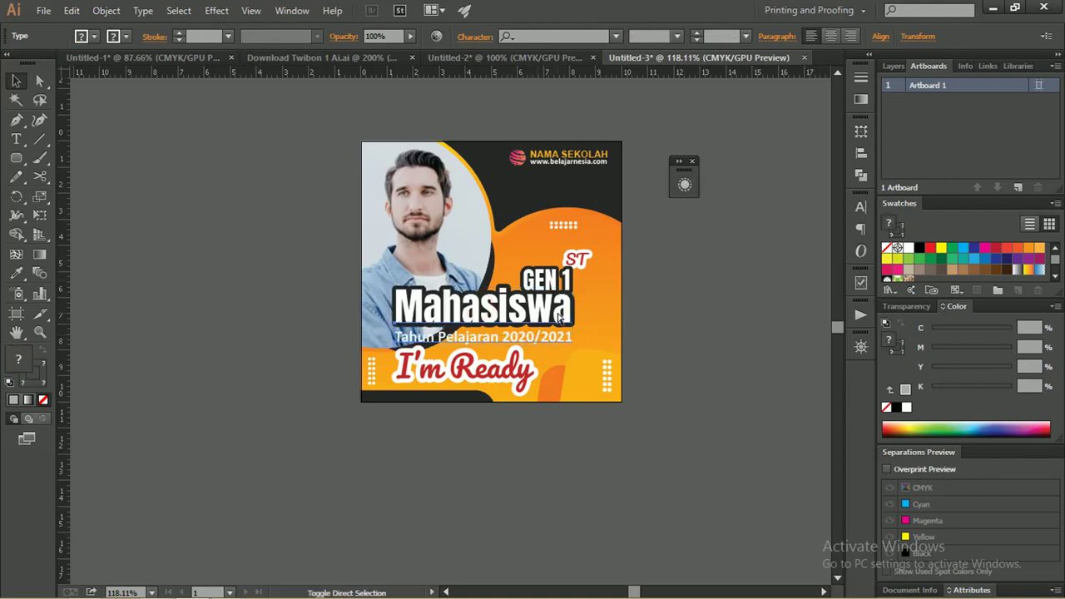
key("z")
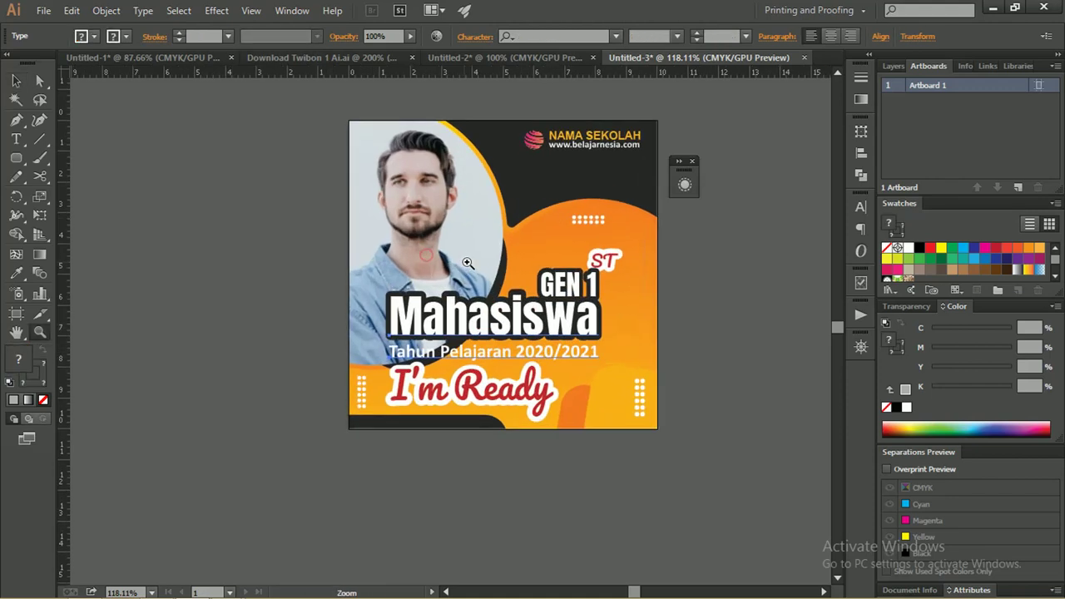
left_click_drag(516, 320, 541, 320)
mouse_move(437, 228)
left_mouse_down()
mouse_move(326, 227)
mouse_move(427, 222)
left_mouse_up()
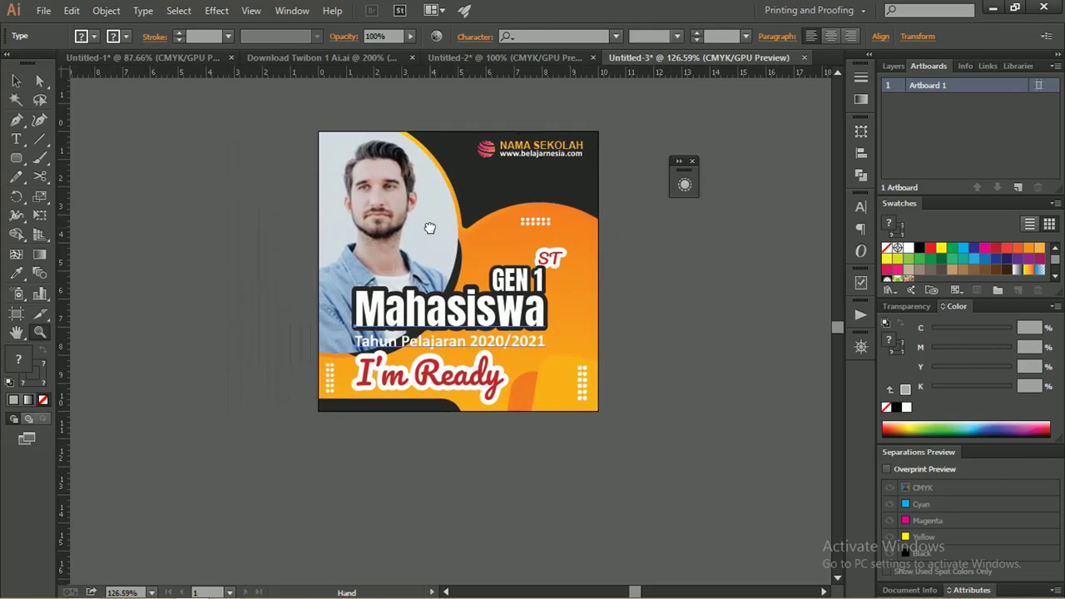
left_click(429, 226)
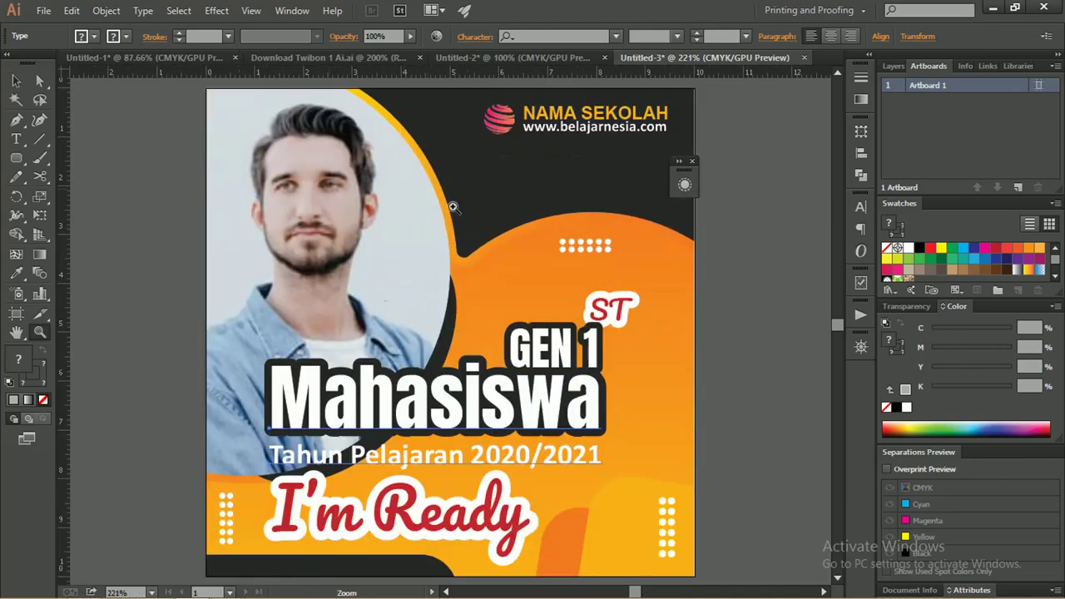
left_click_drag(684, 176, 794, 166)
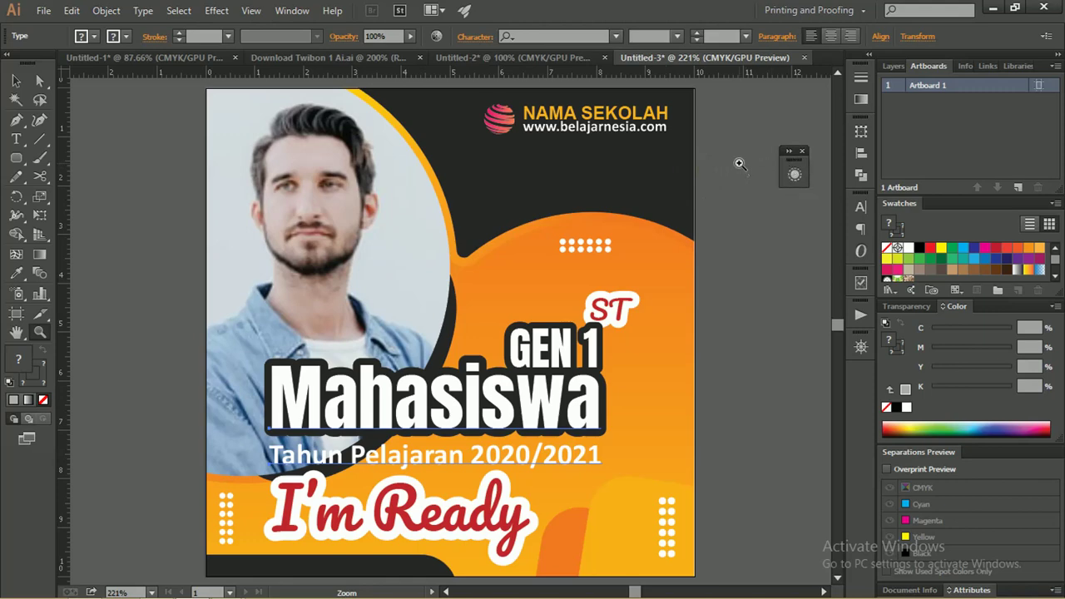
left_click(16, 79)
left_click(176, 154)
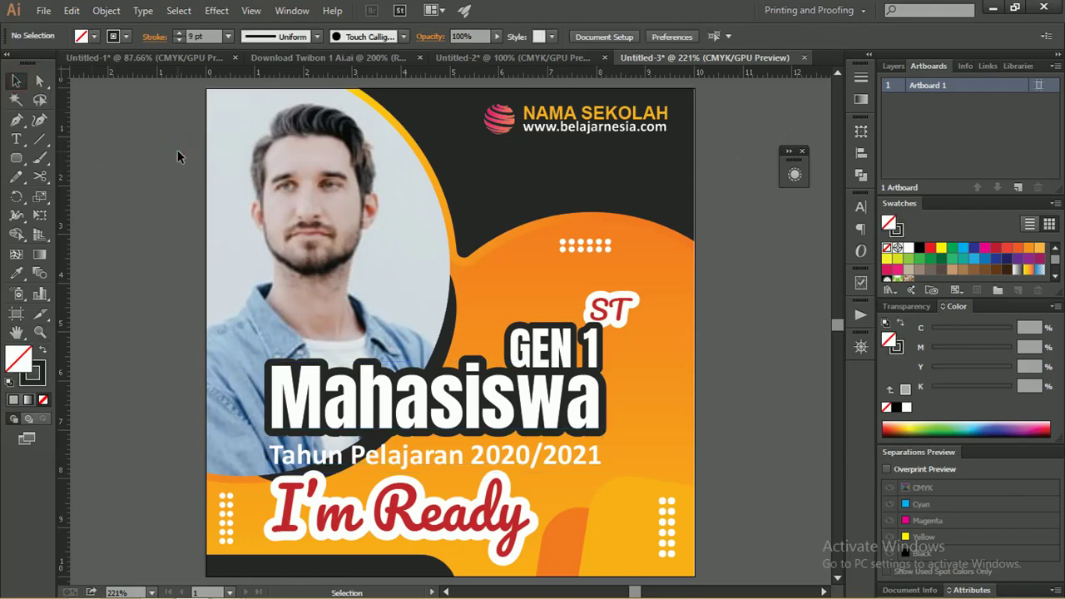